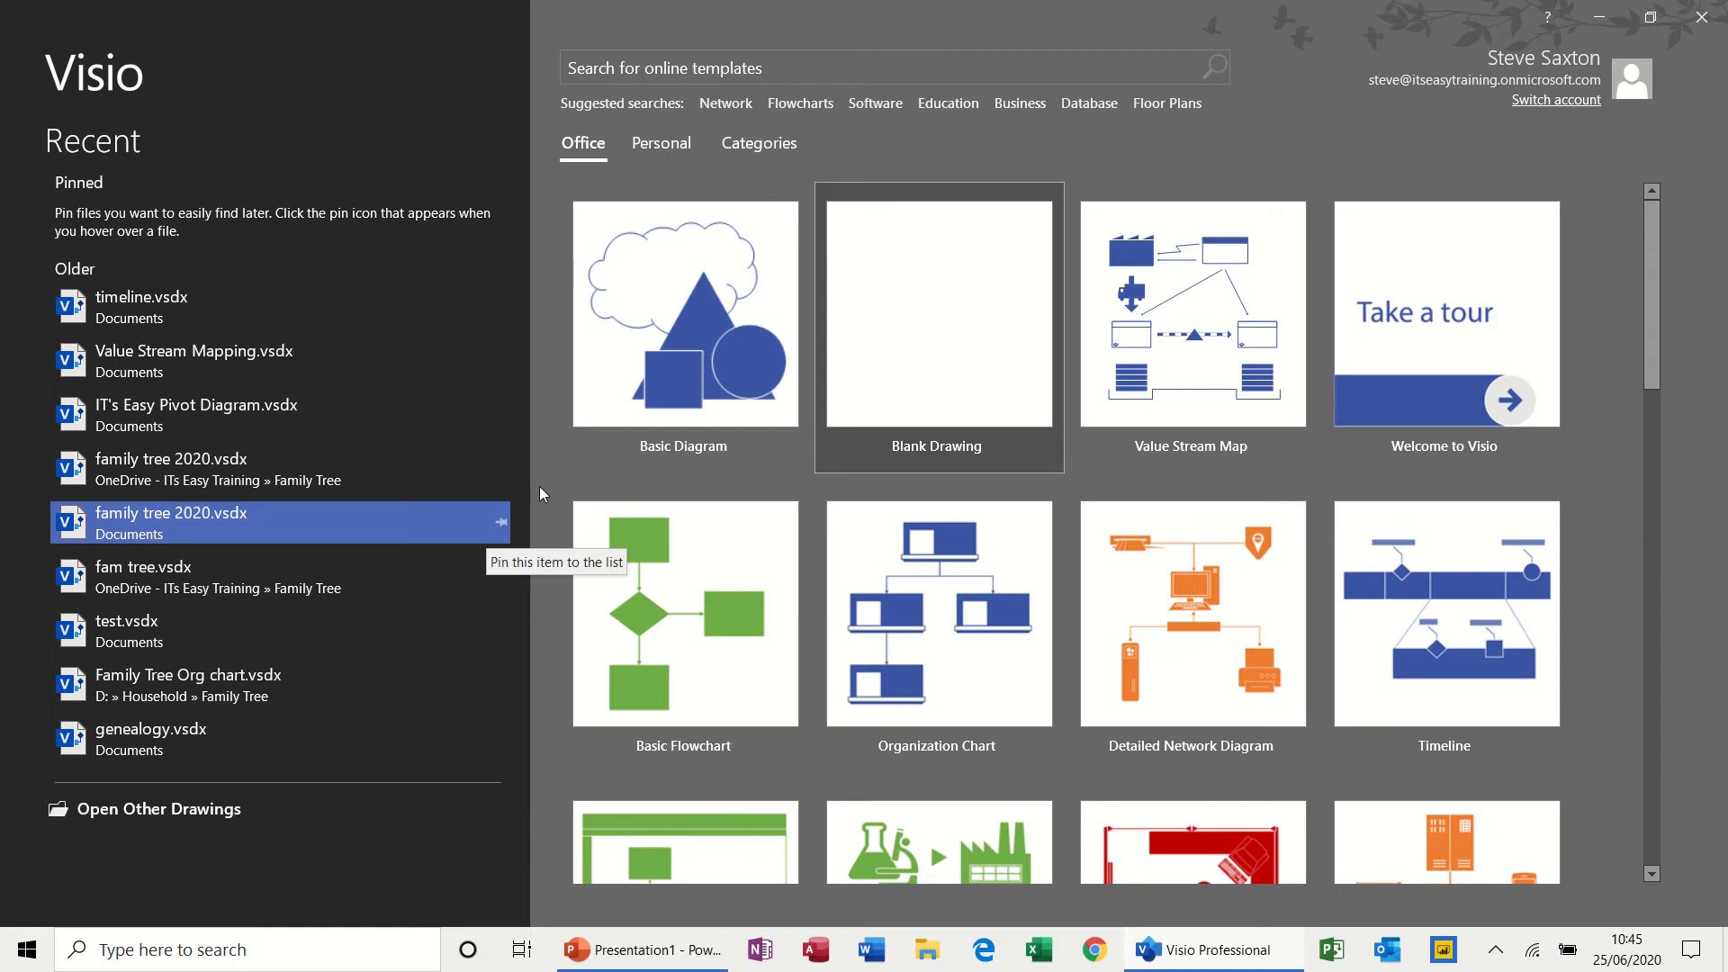
Look through the personal templates and the template categories on the start screen
left_click(652, 153)
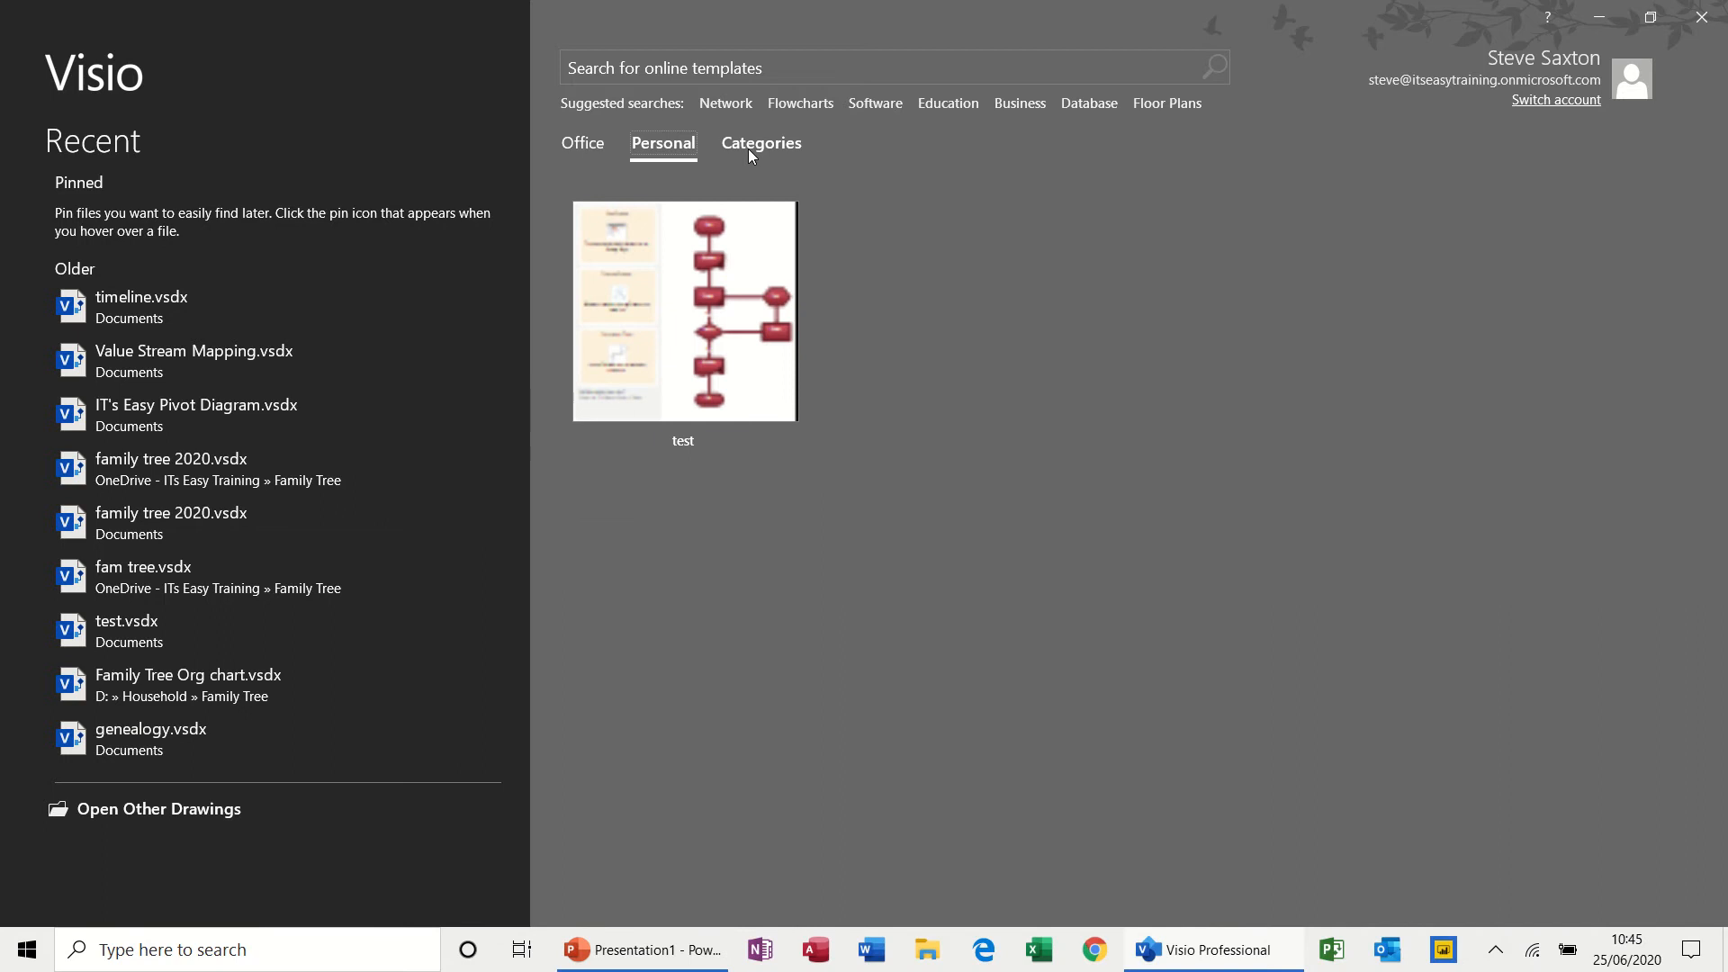
left_click(748, 148)
left_click(684, 149)
left_click(758, 146)
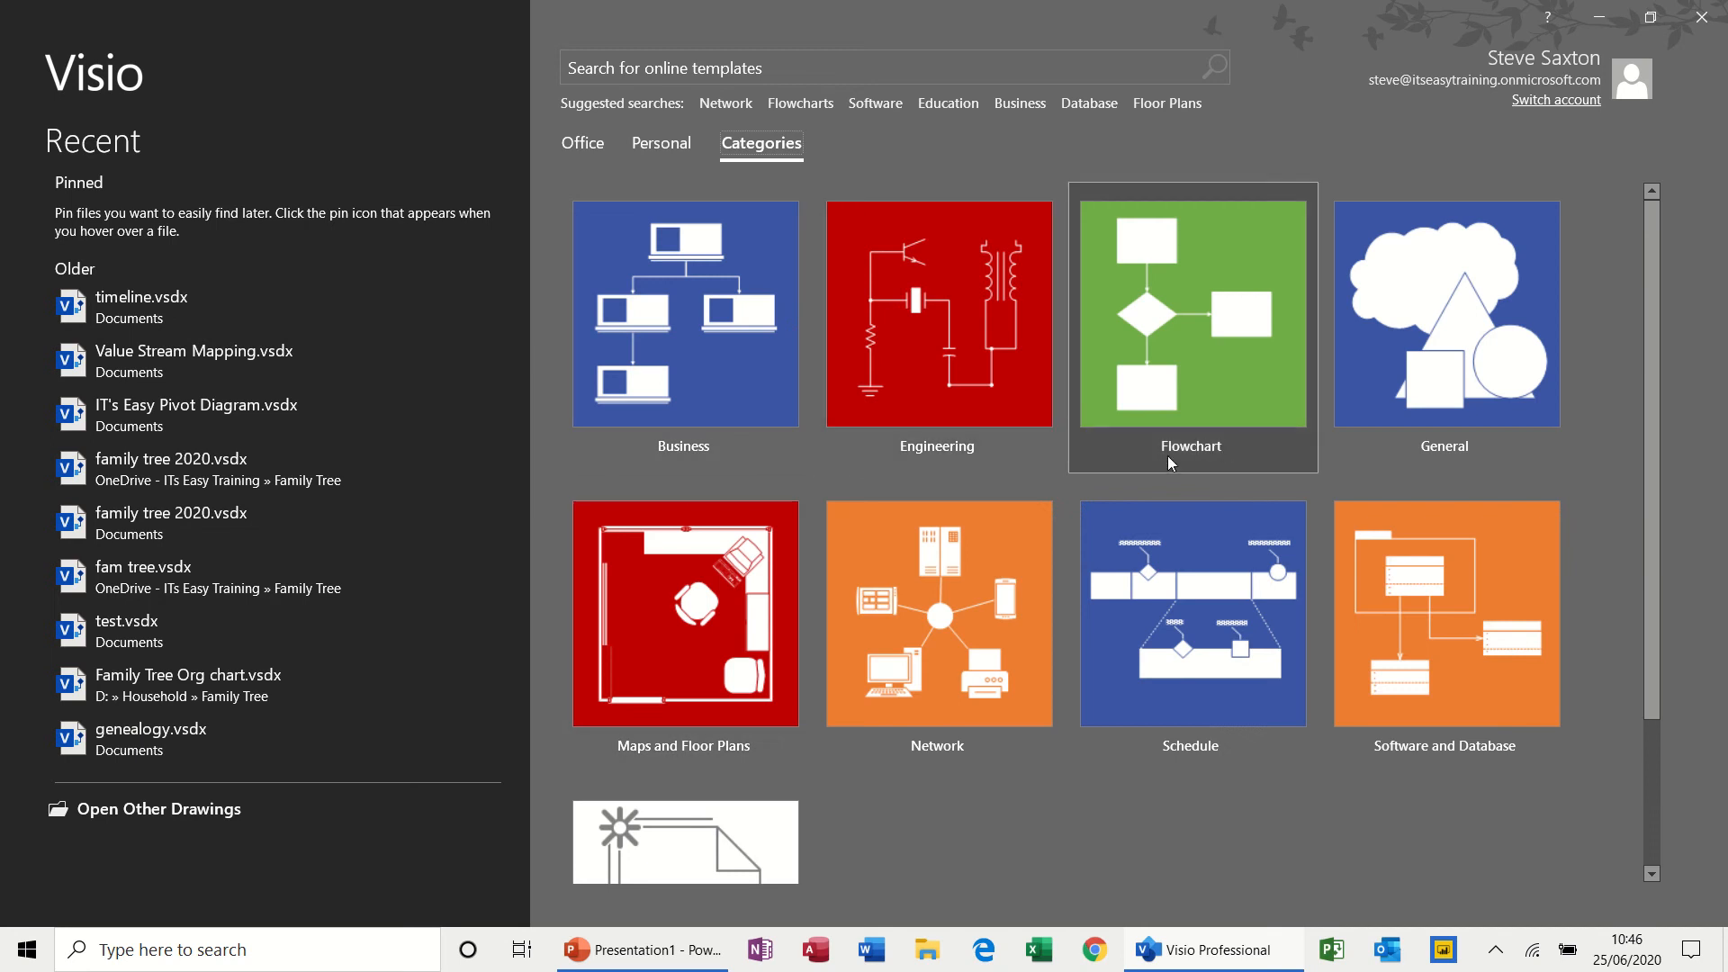
Create a new drawing from the Basic Diagram template in the Office collection, using metric units
left_click(594, 147)
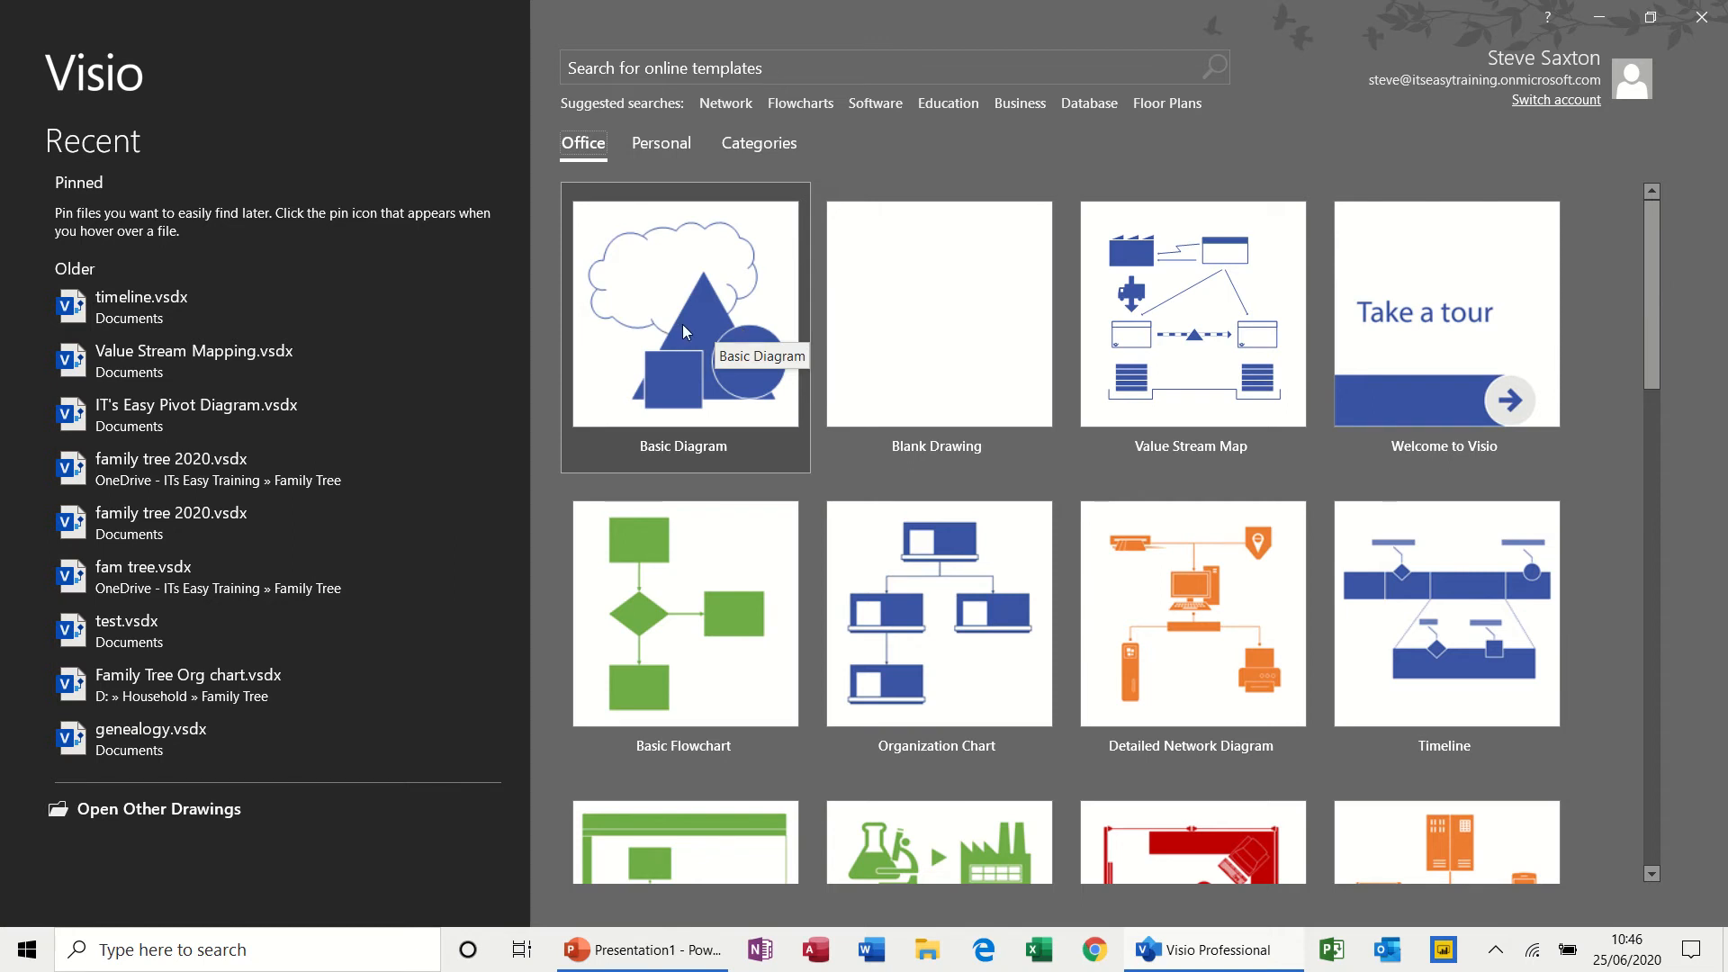
left_click(748, 280)
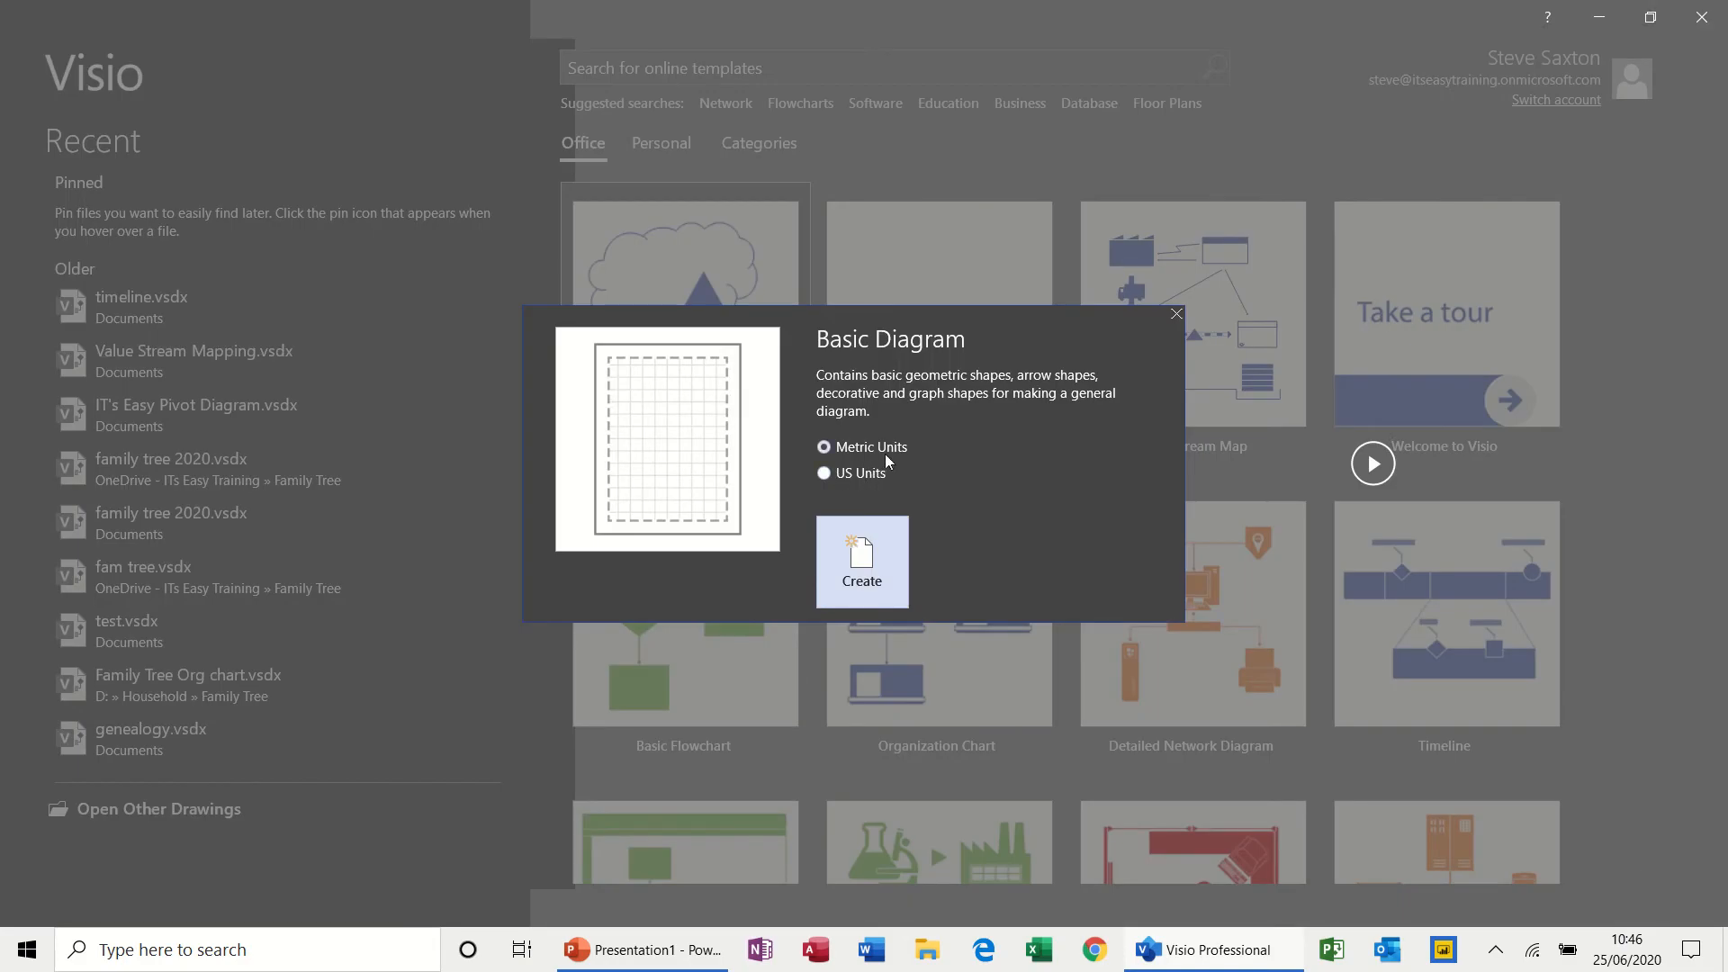
left_click(864, 559)
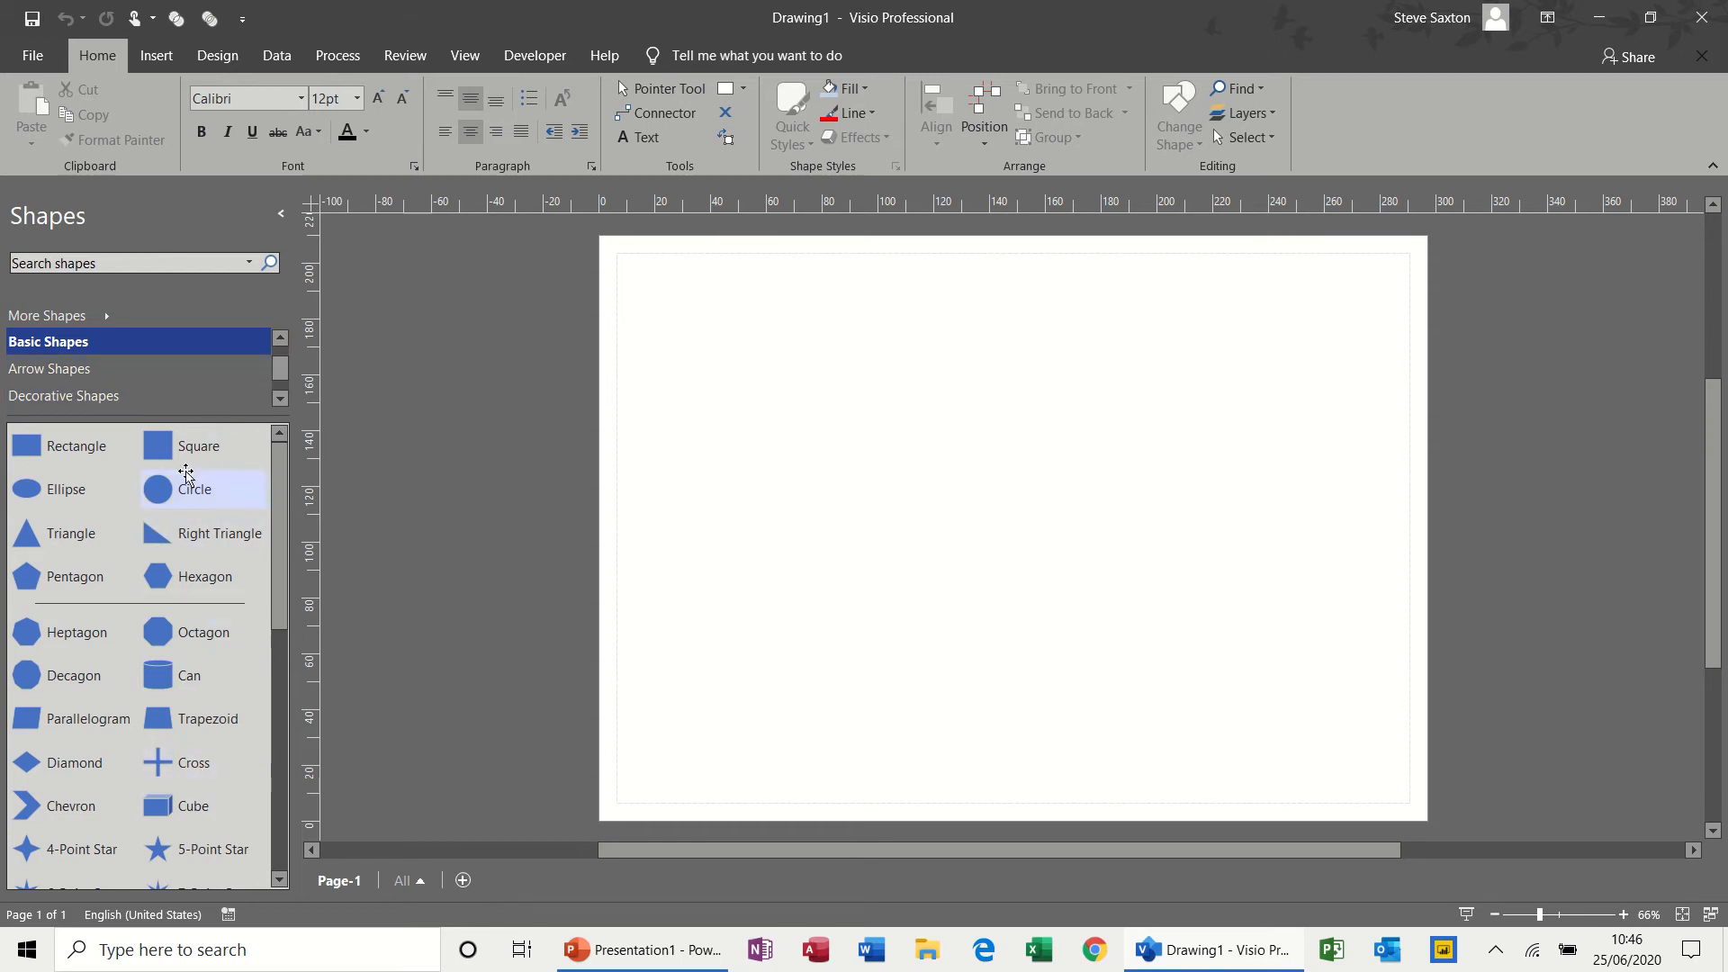
Look through the contents of the Arrow Shapes, Decorative Shapes and Basic Shapes stencils
left_click(109, 369)
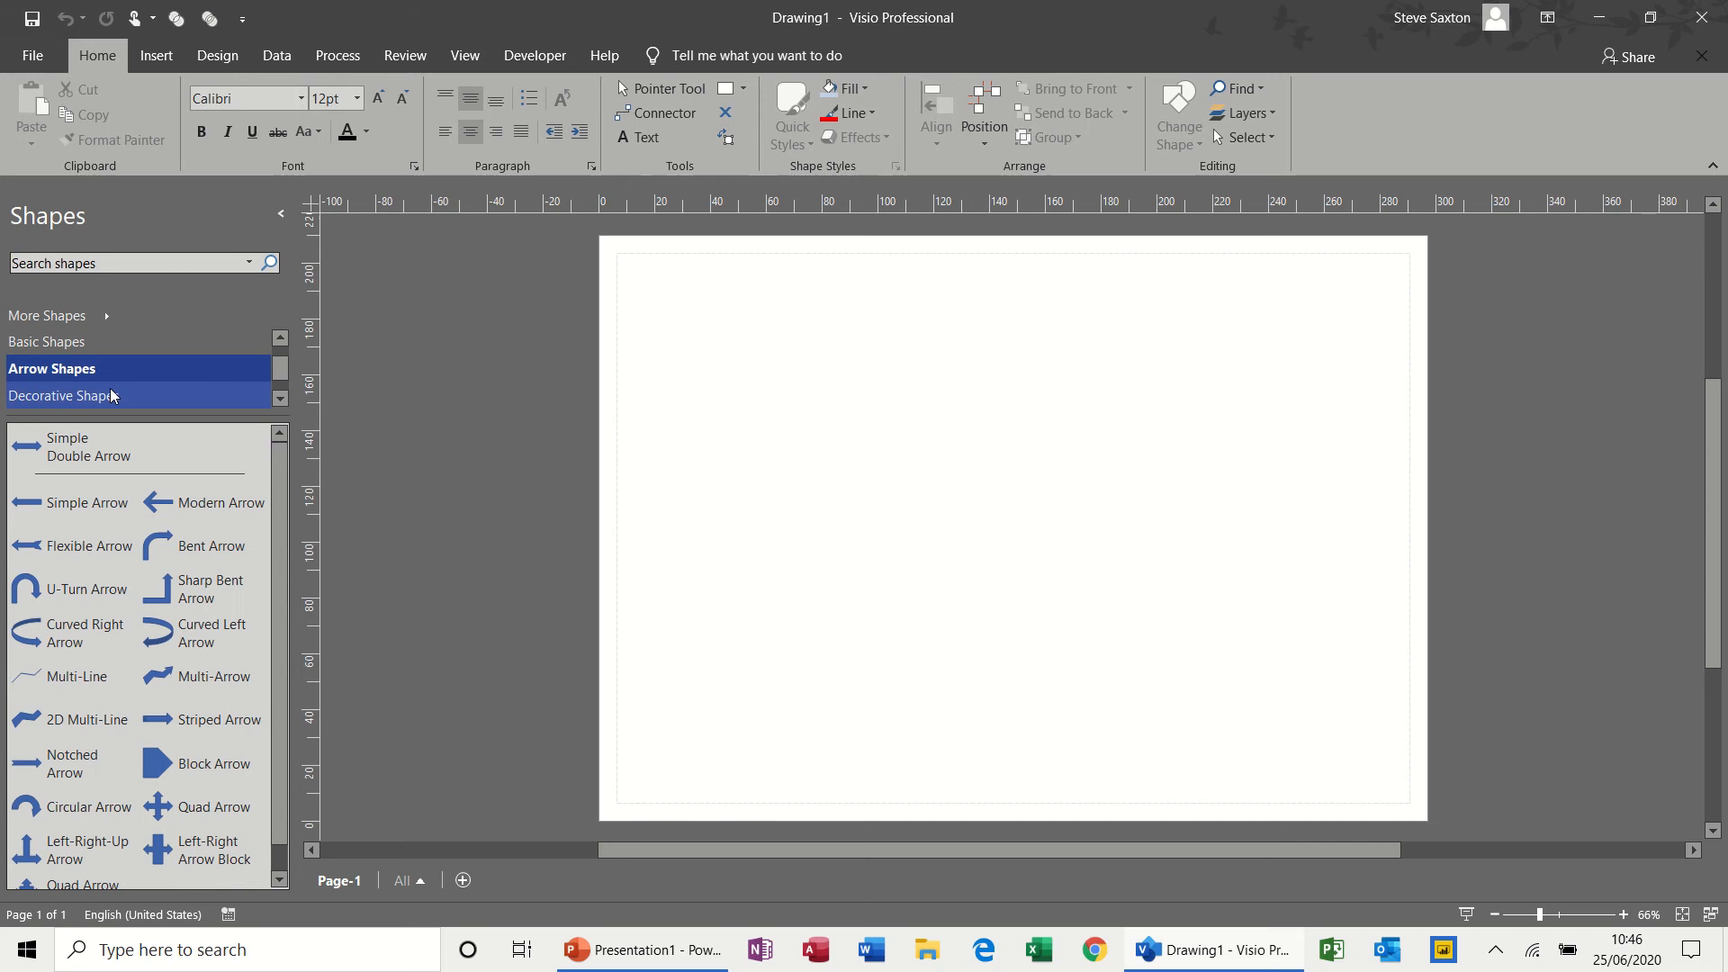
left_click(110, 393)
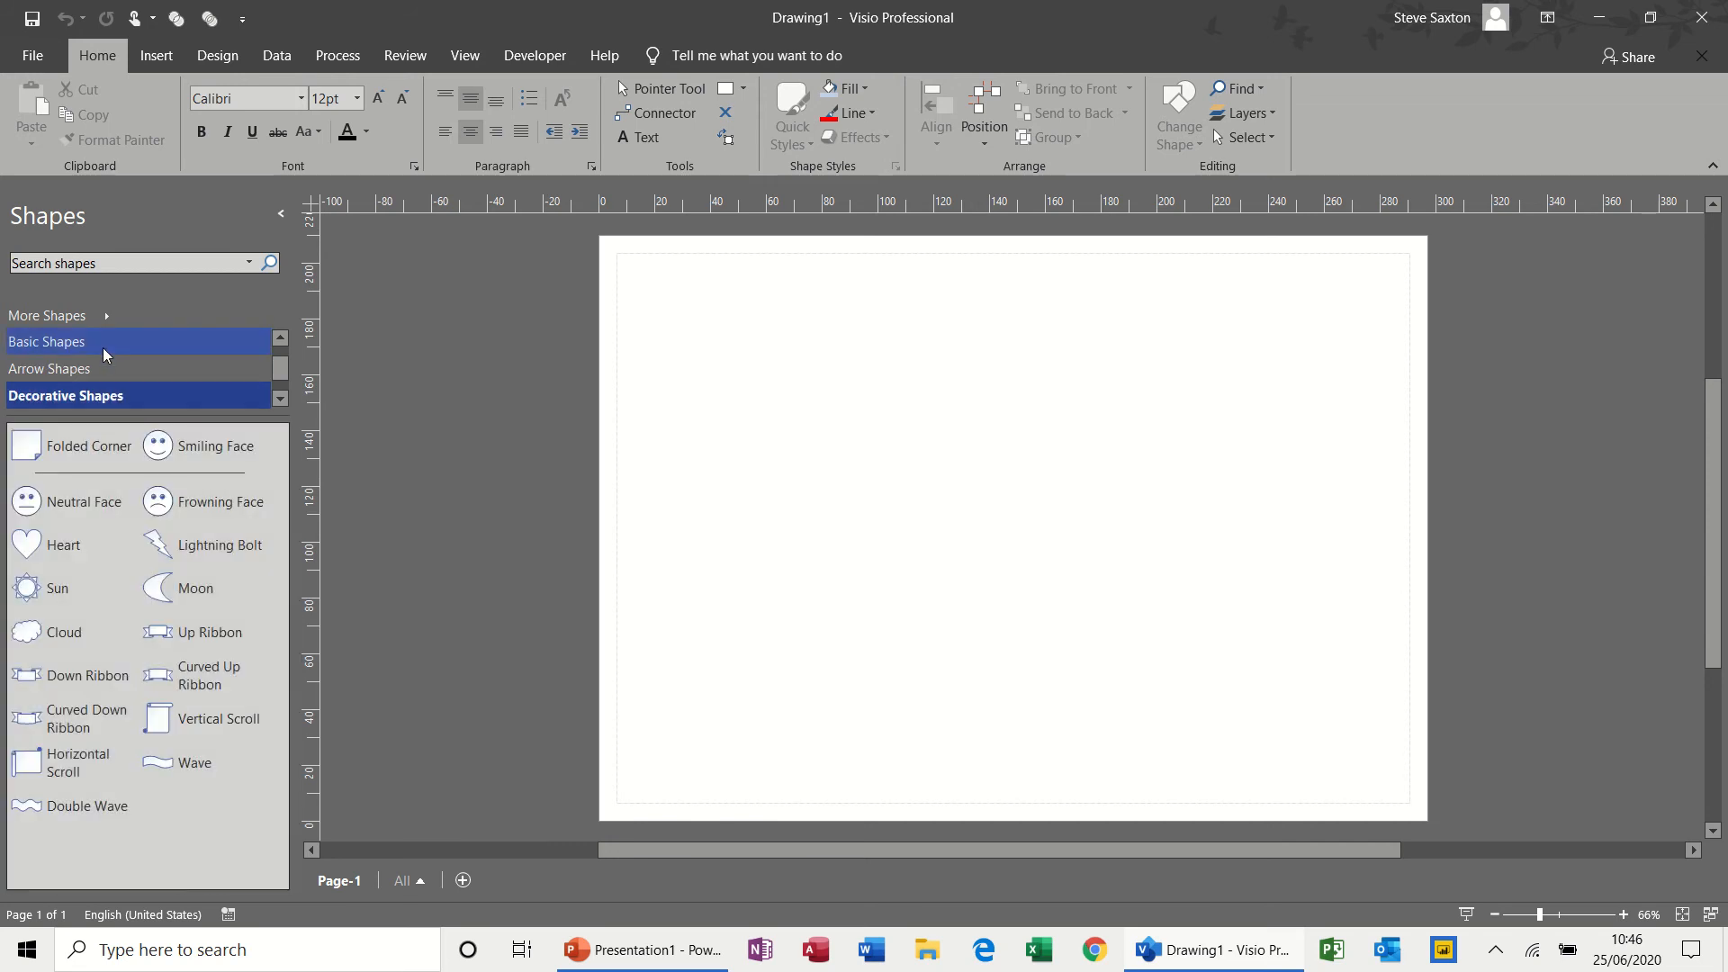
left_click(102, 344)
left_click(101, 360)
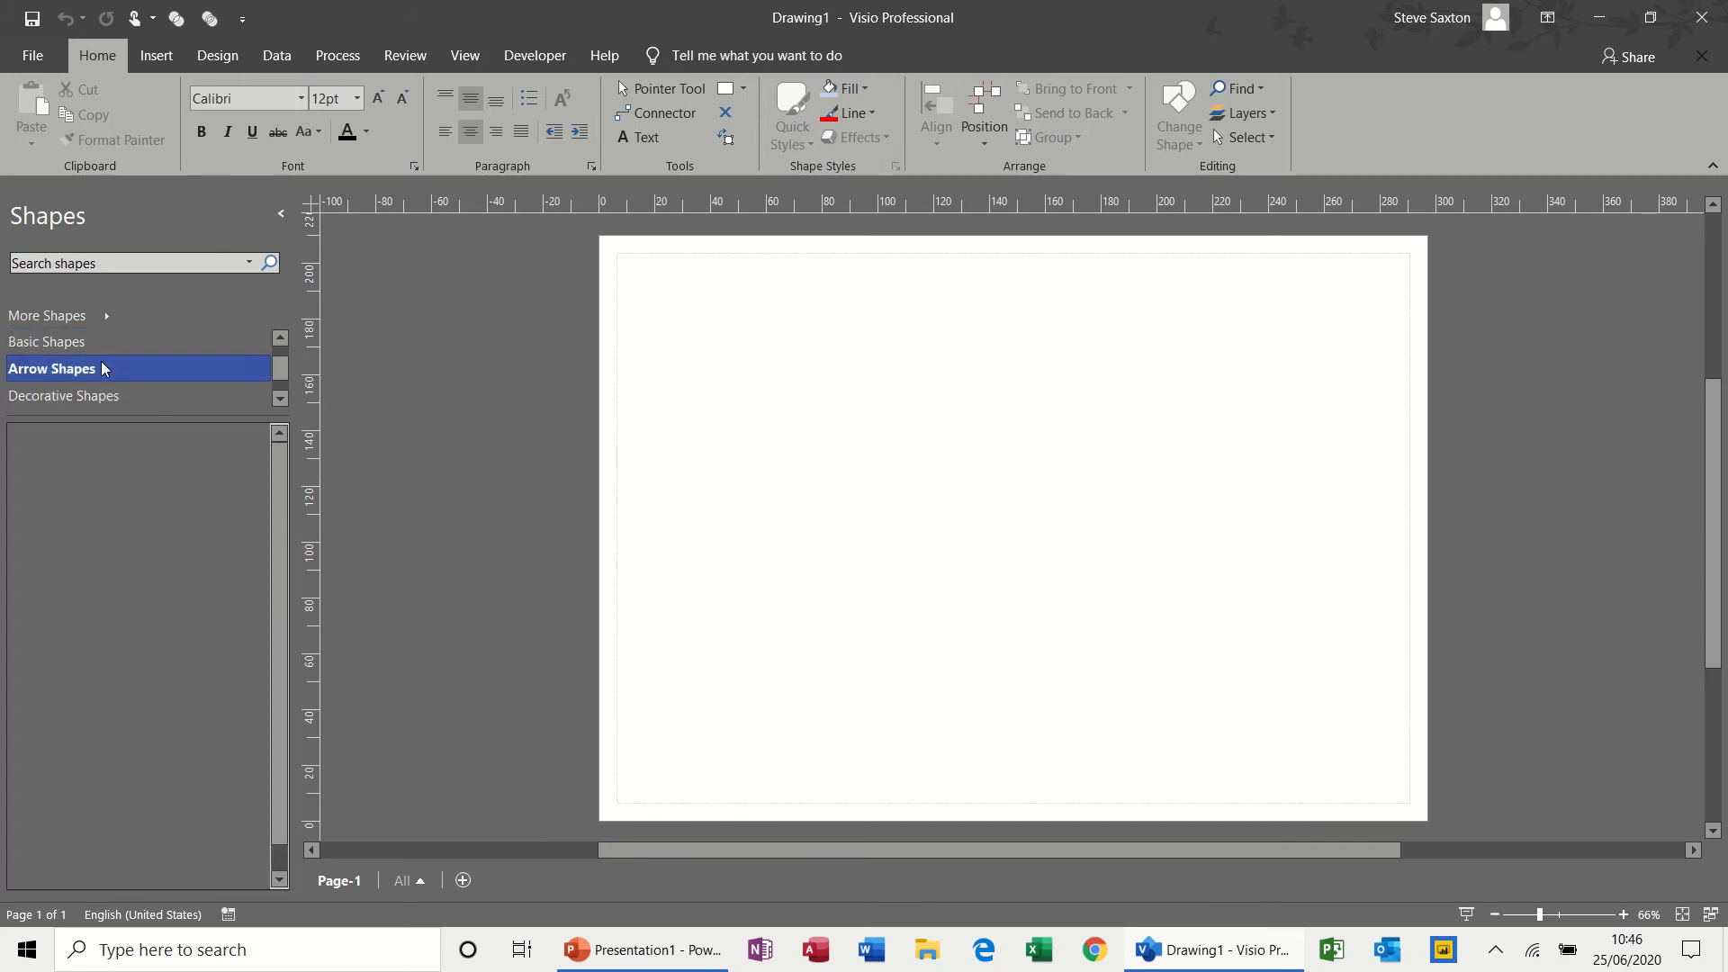
left_click(101, 387)
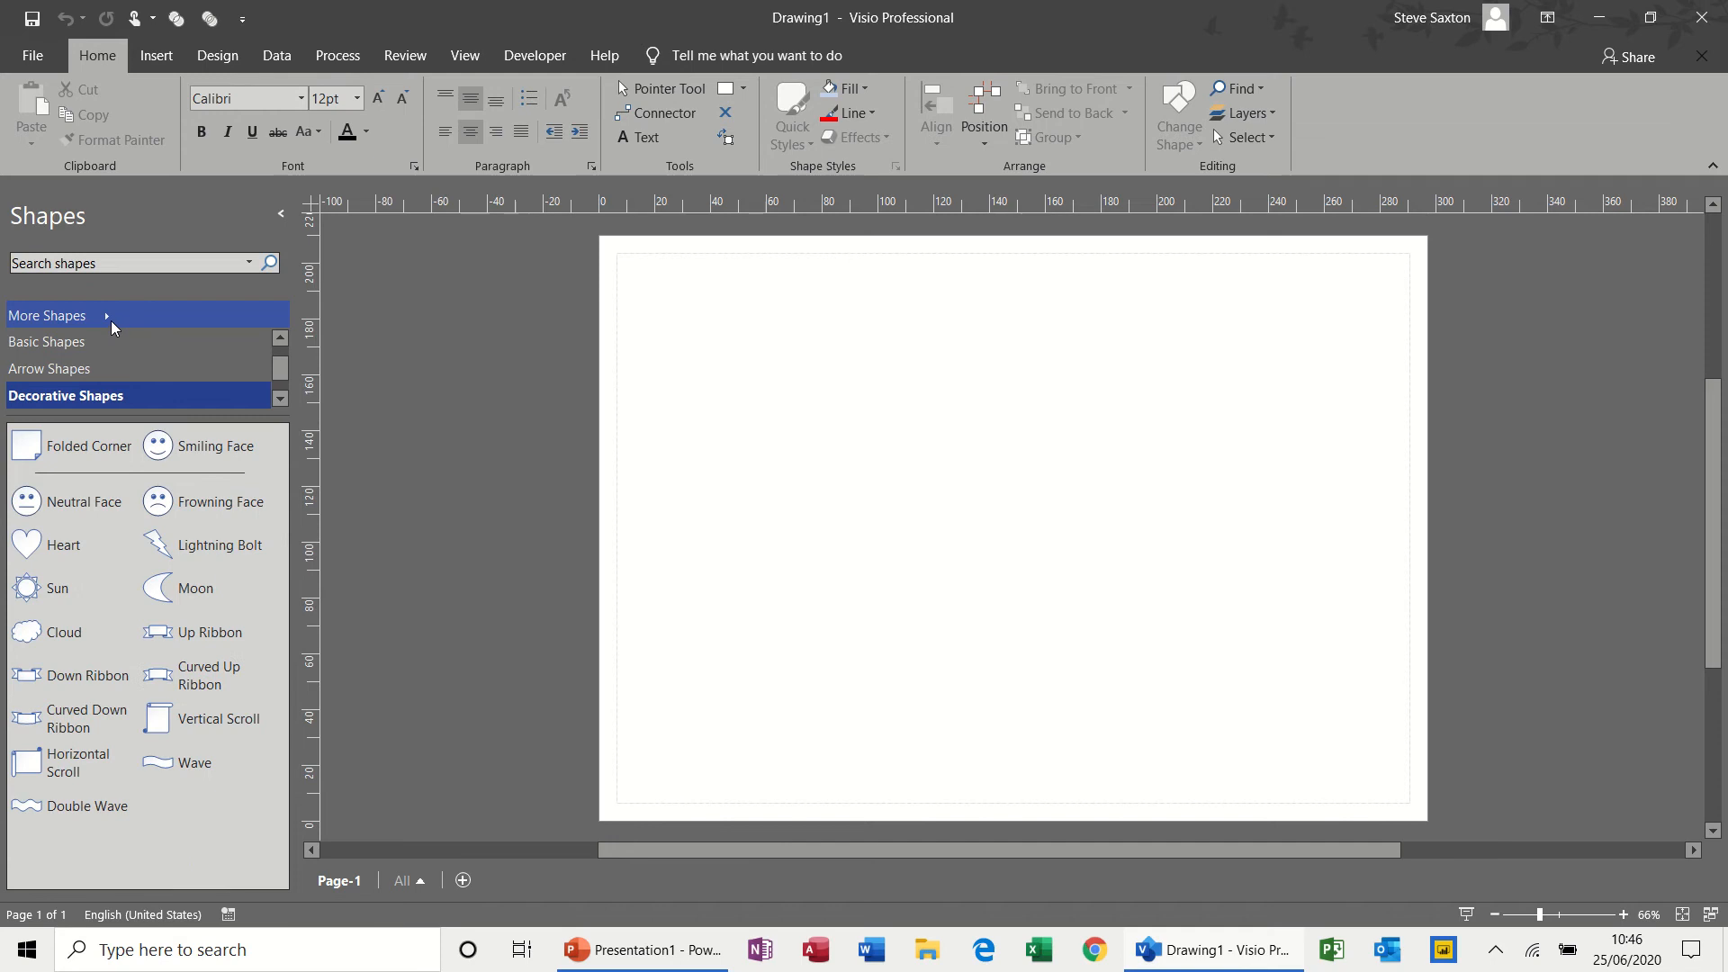
Examine the additional shape categories, including Business organization charts, Flowchart, and the building plan and map stencils under Maps and Floor Plans
left_click(111, 317)
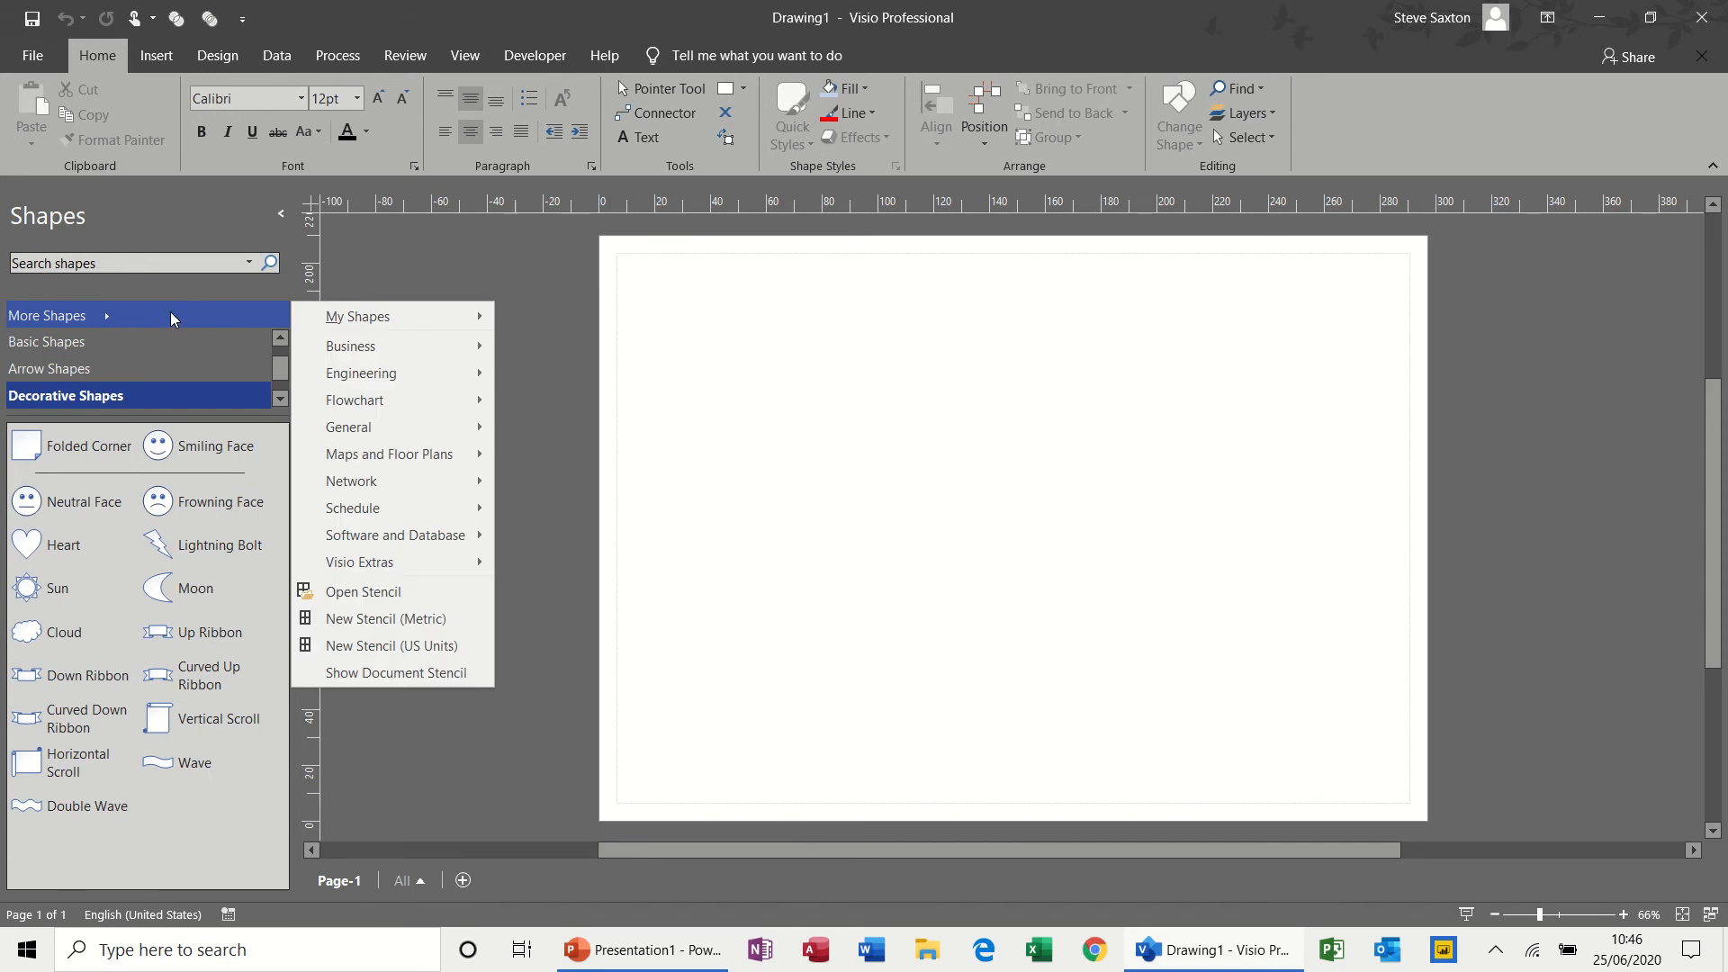
mouse_move(378, 355)
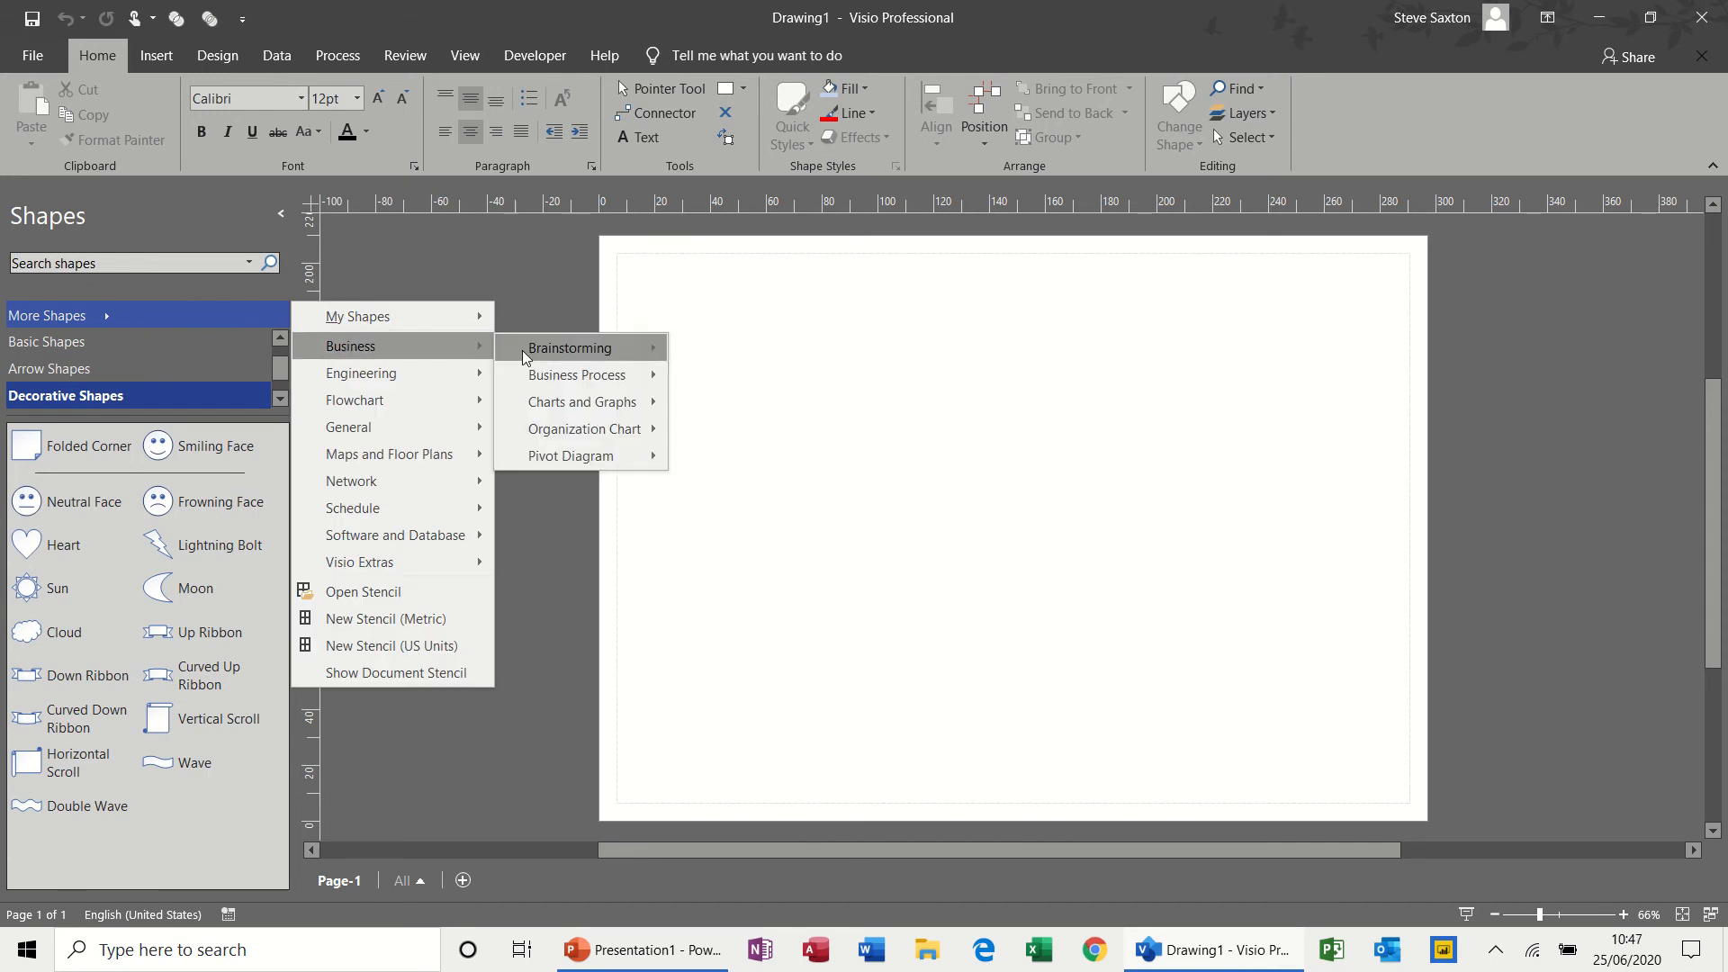
mouse_move(555, 433)
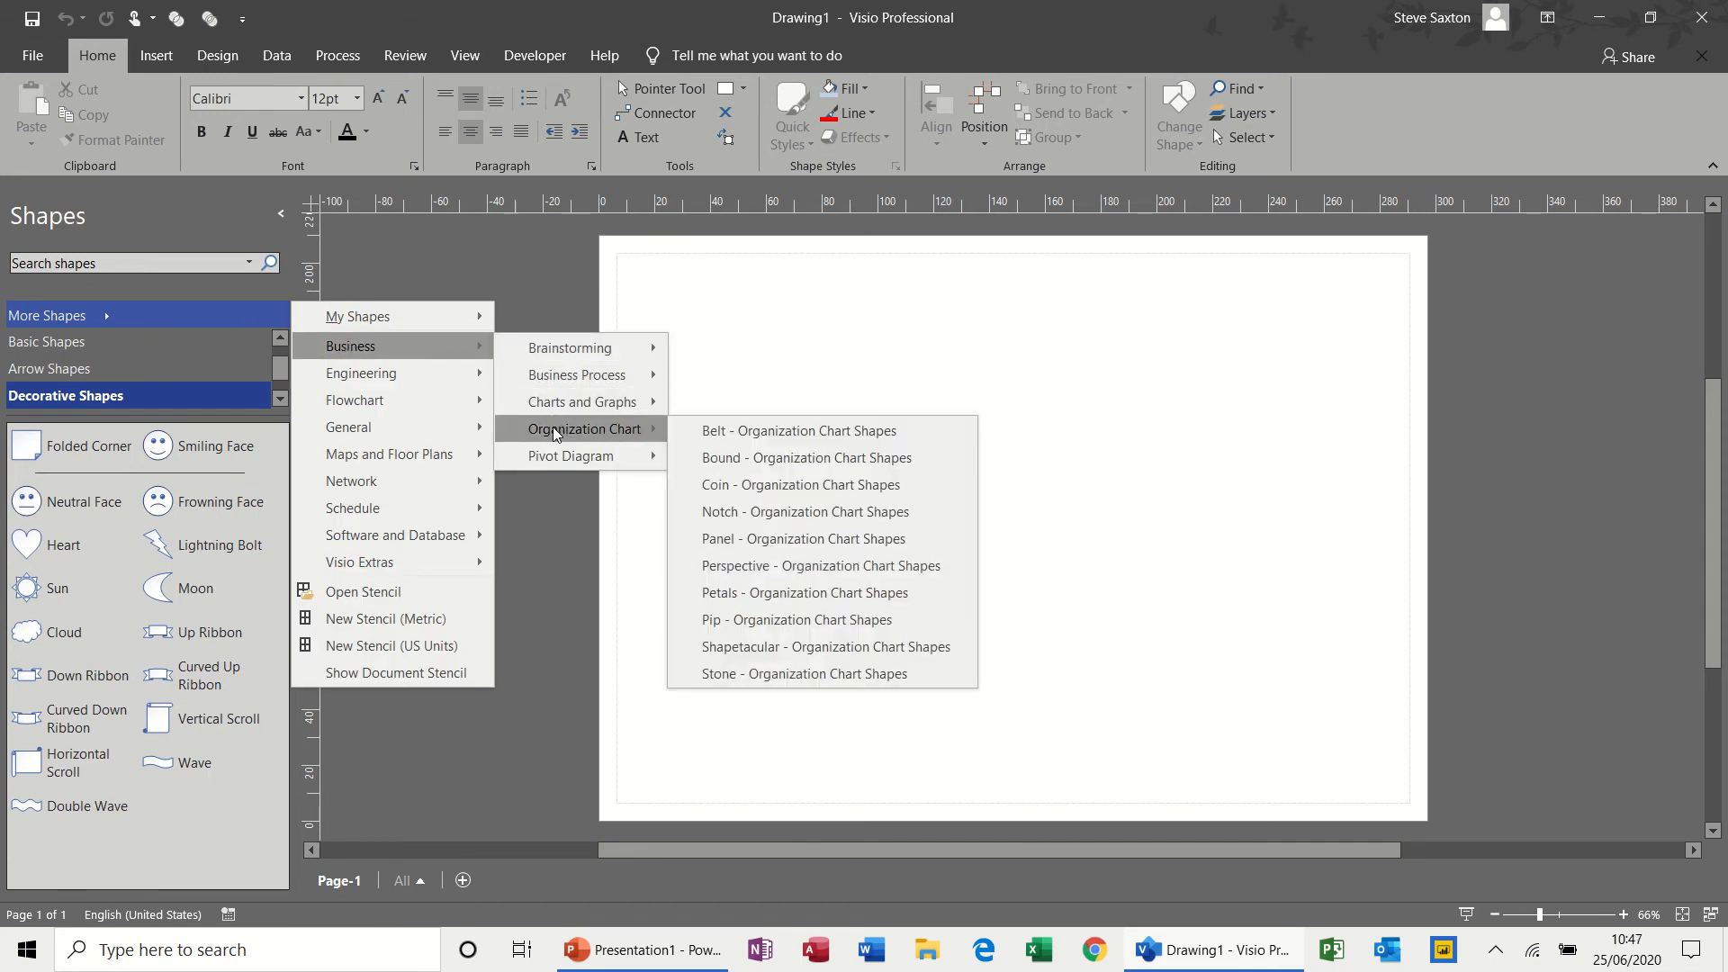
mouse_move(486, 383)
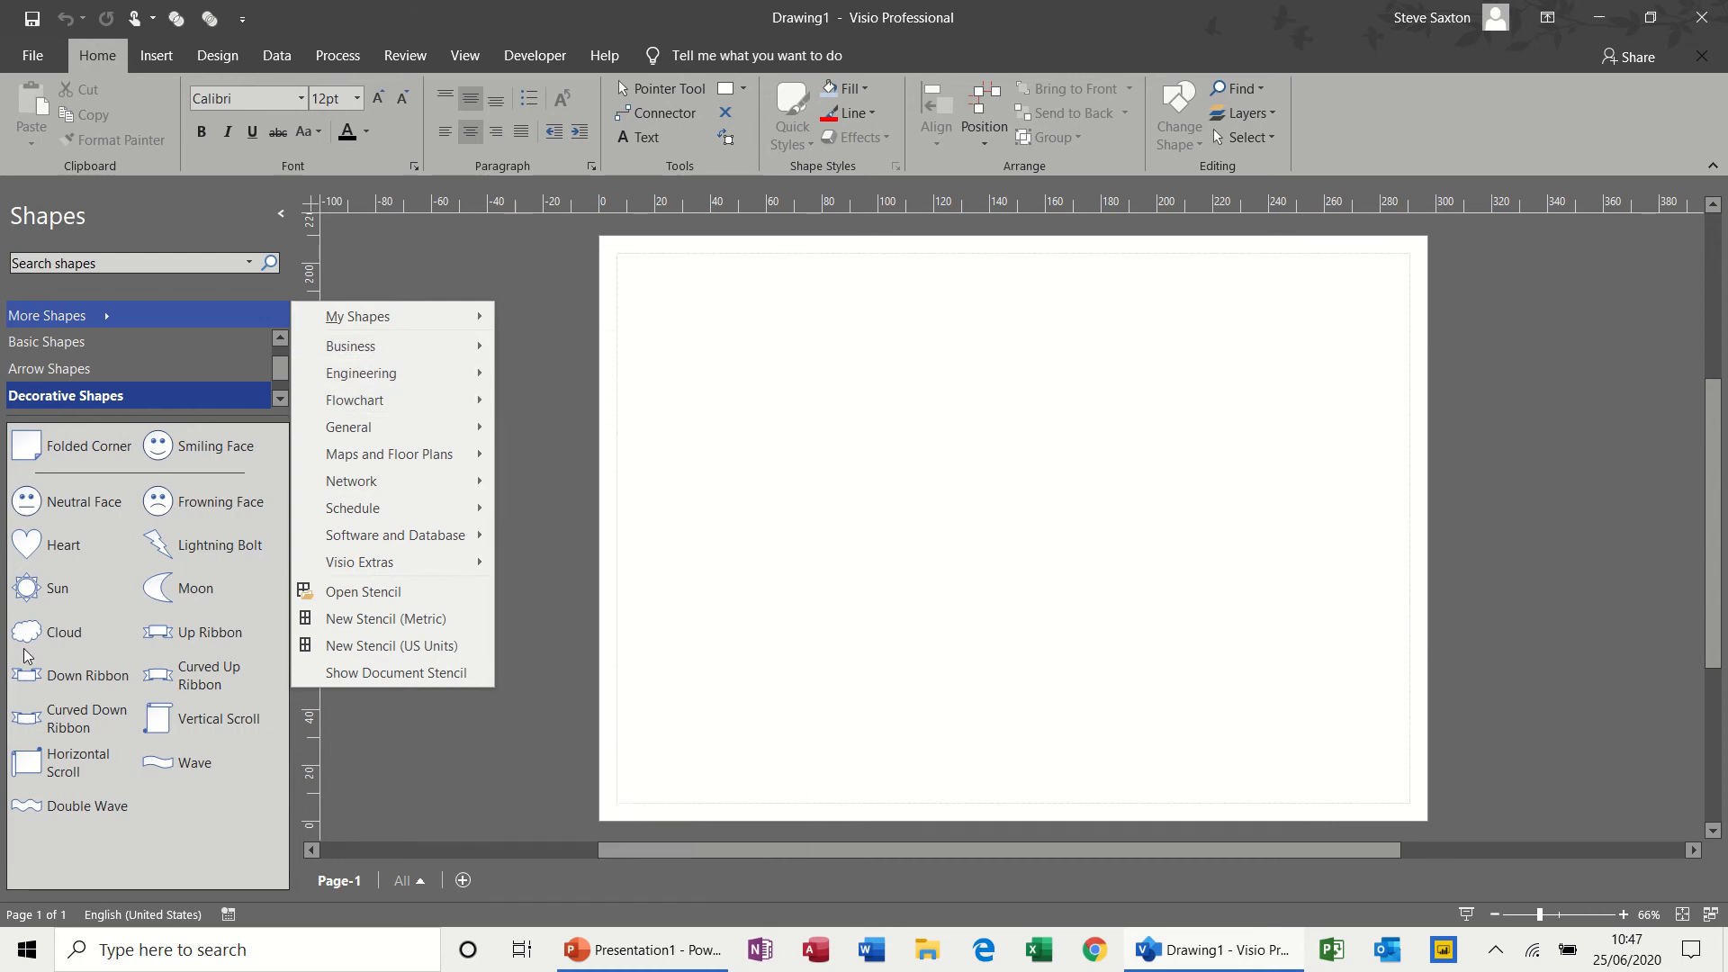
mouse_move(378, 397)
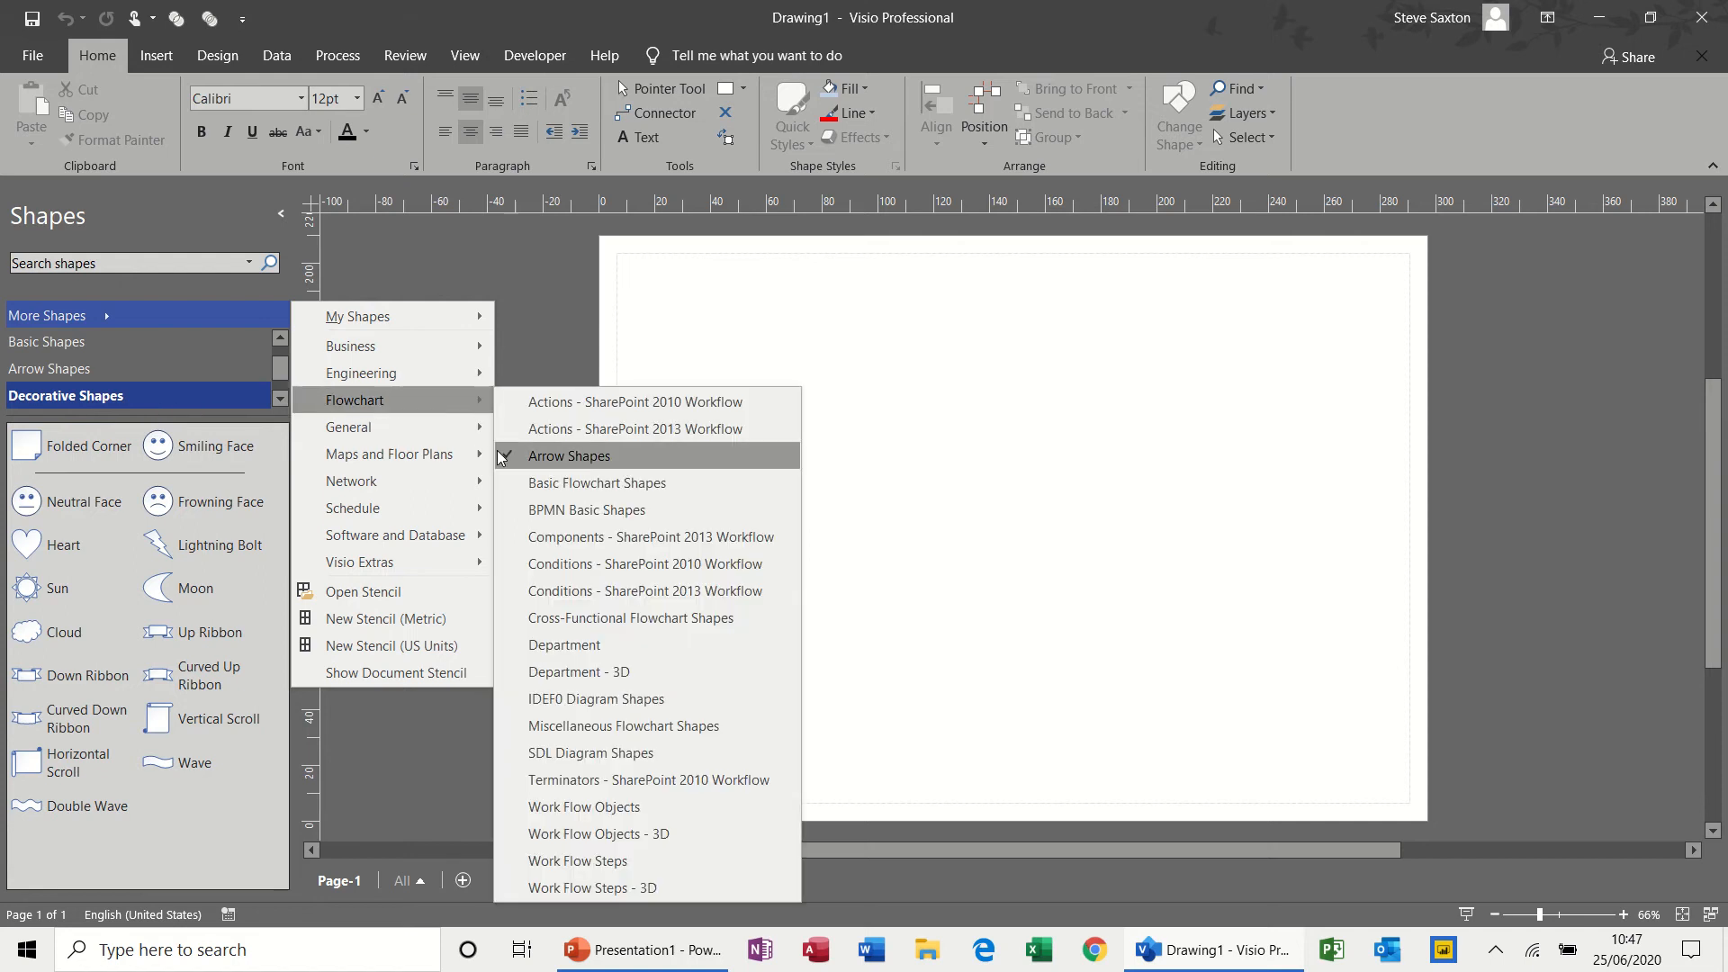
mouse_move(423, 479)
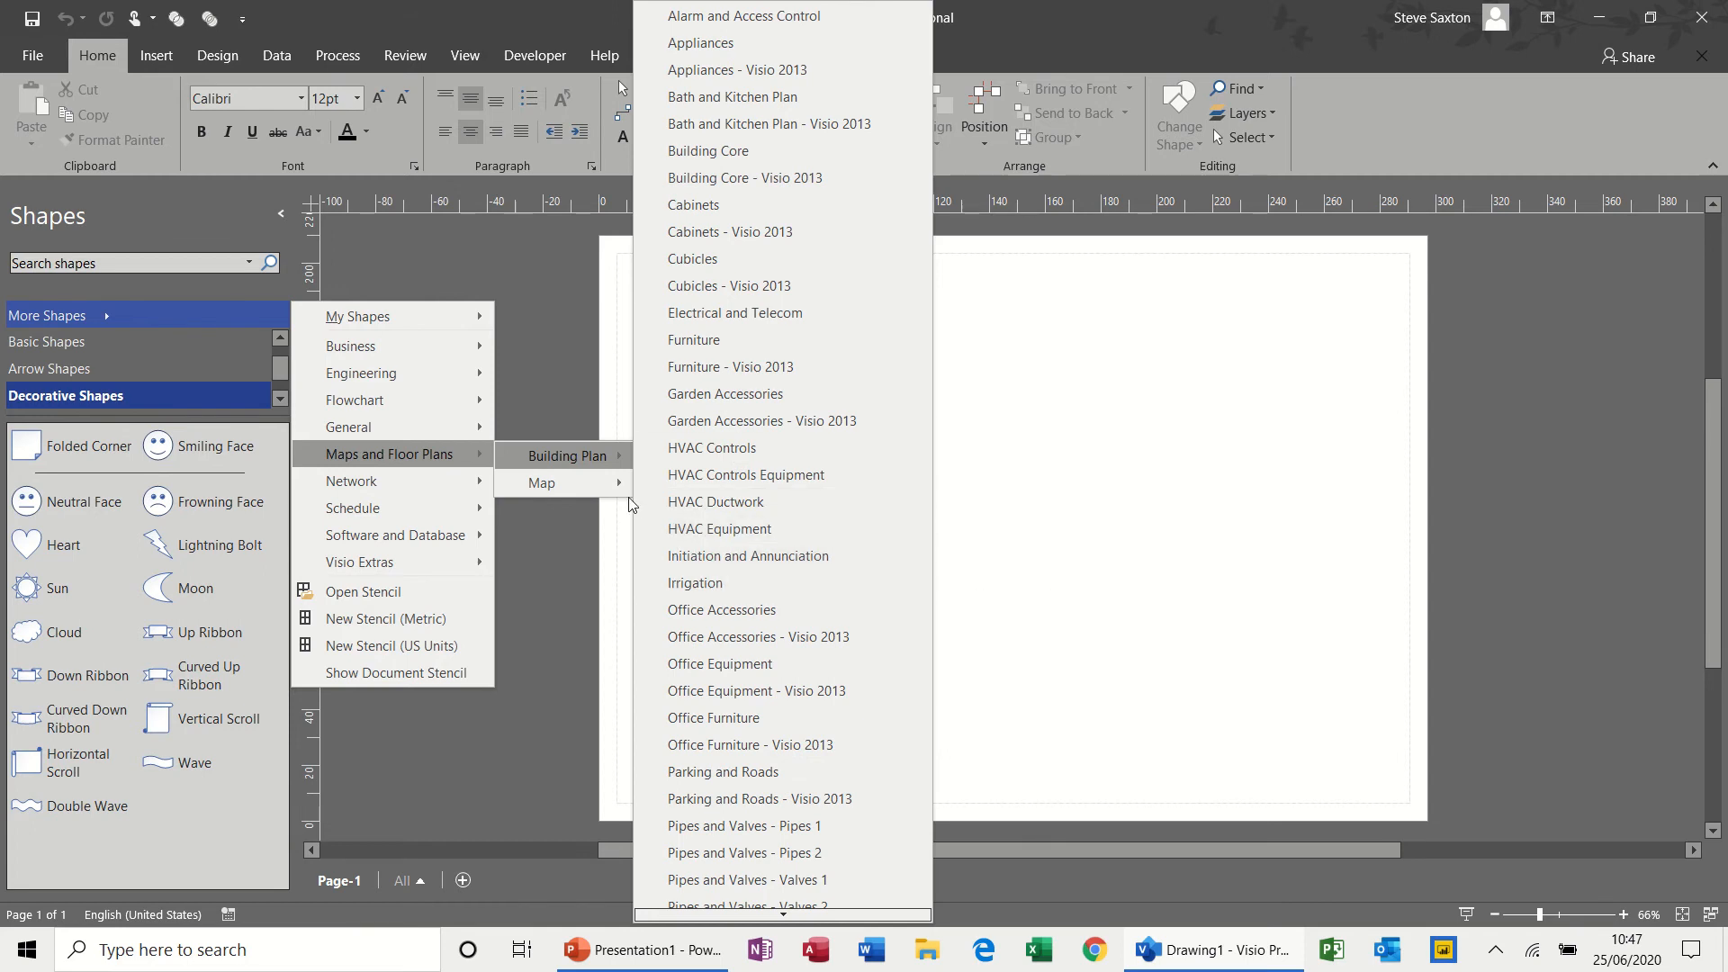
mouse_move(621, 484)
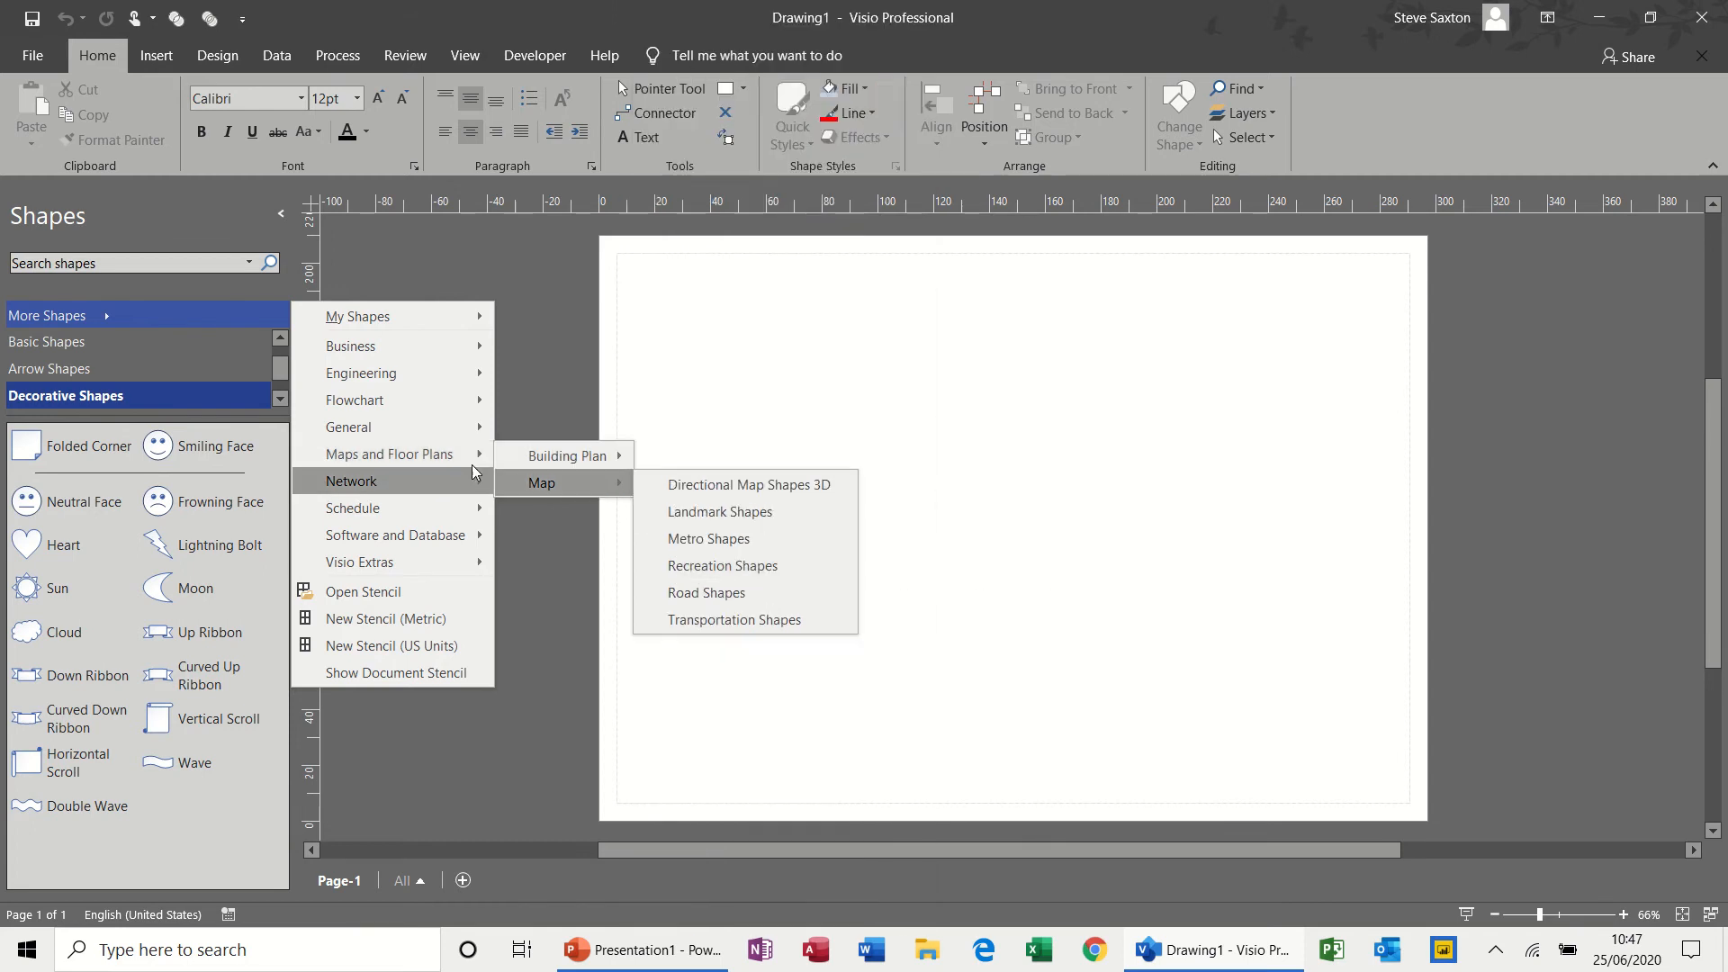
mouse_move(384, 453)
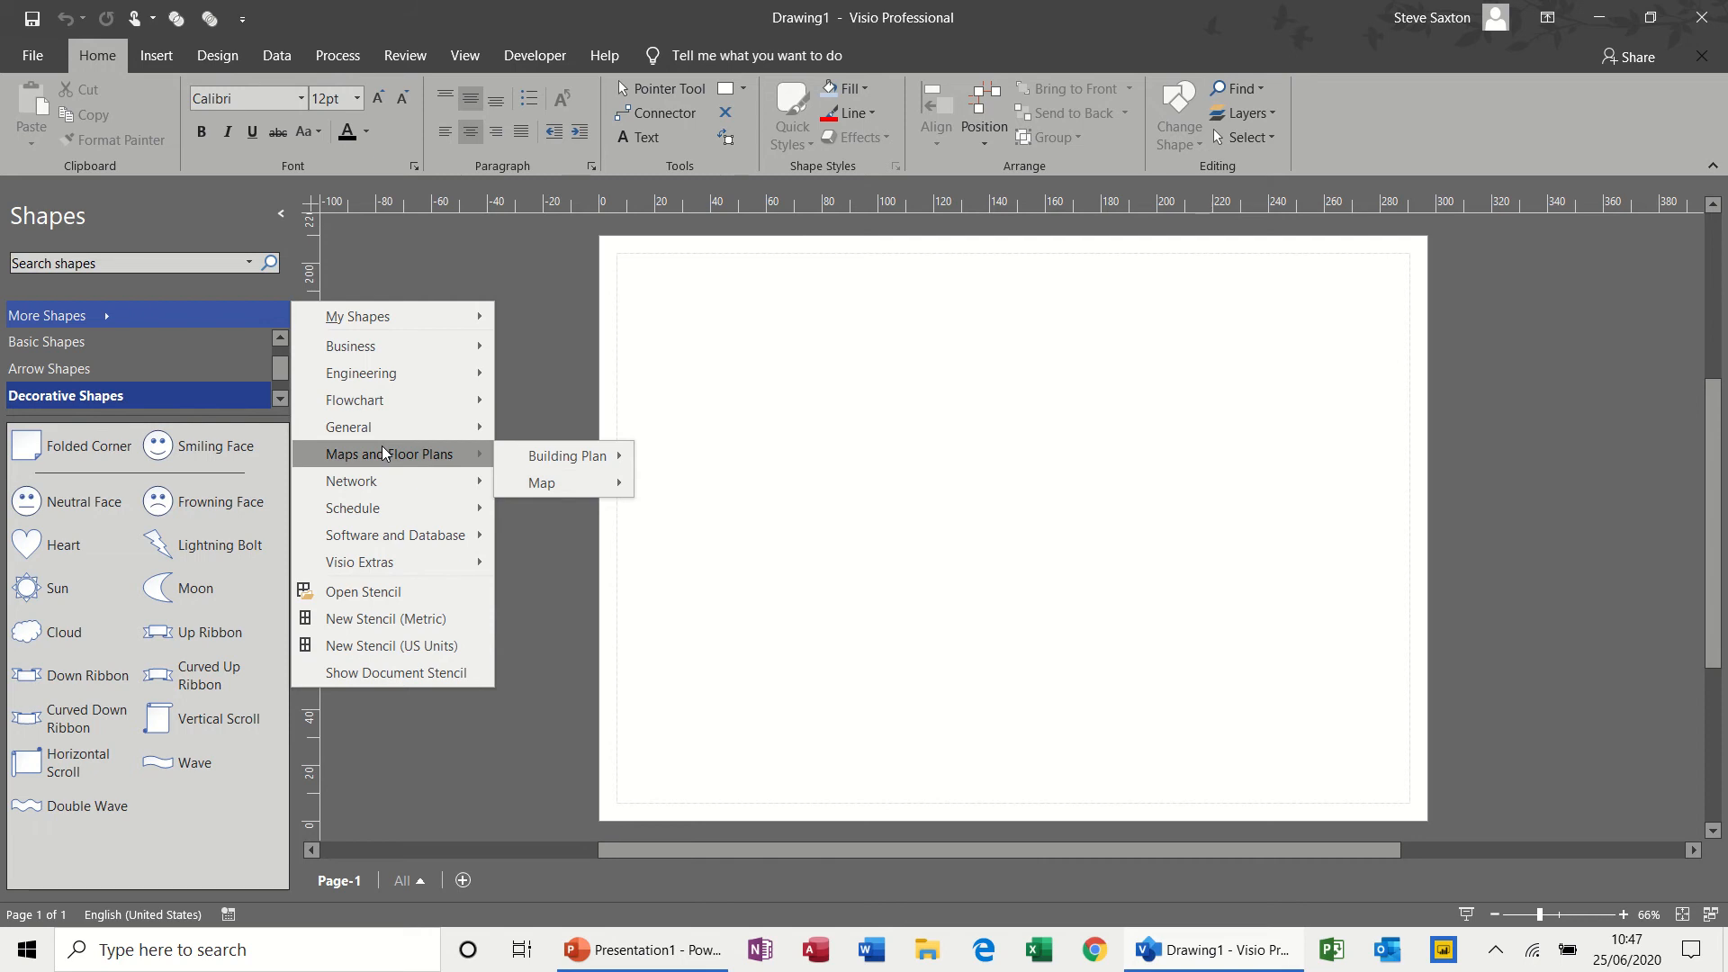
Search the shapes for "tv", then clear the search and return to the Basic Shapes stencil
left_click(182, 269)
left_click(181, 263)
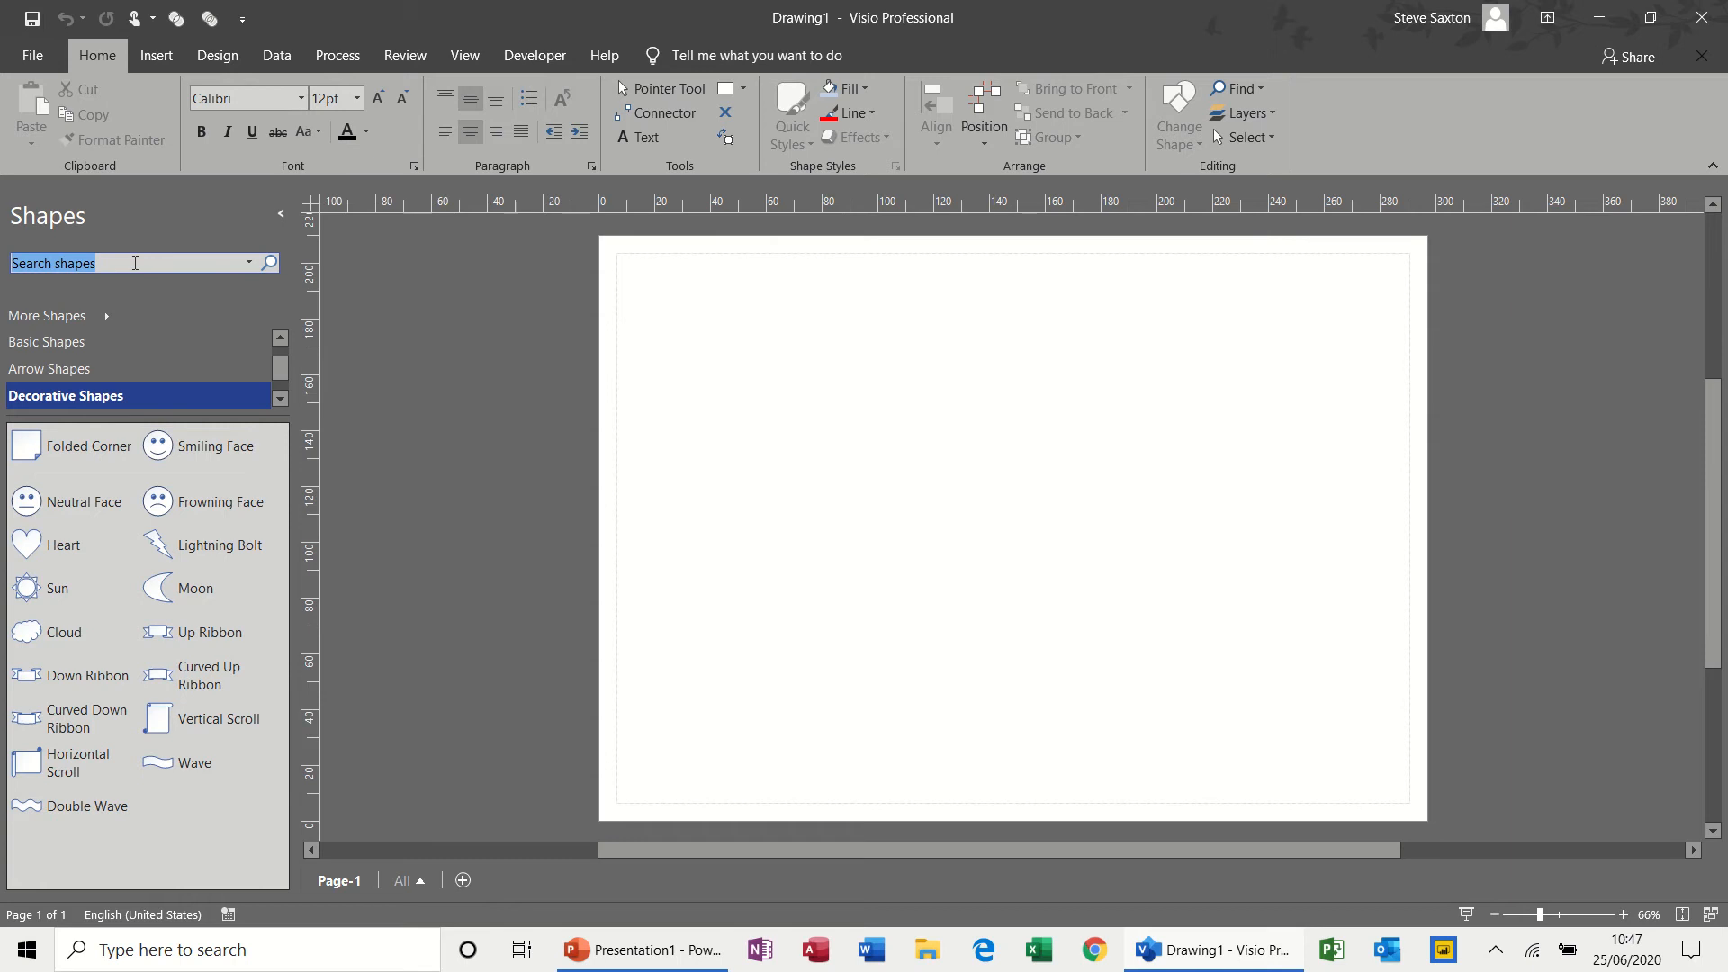
type("tv")
key("Return")
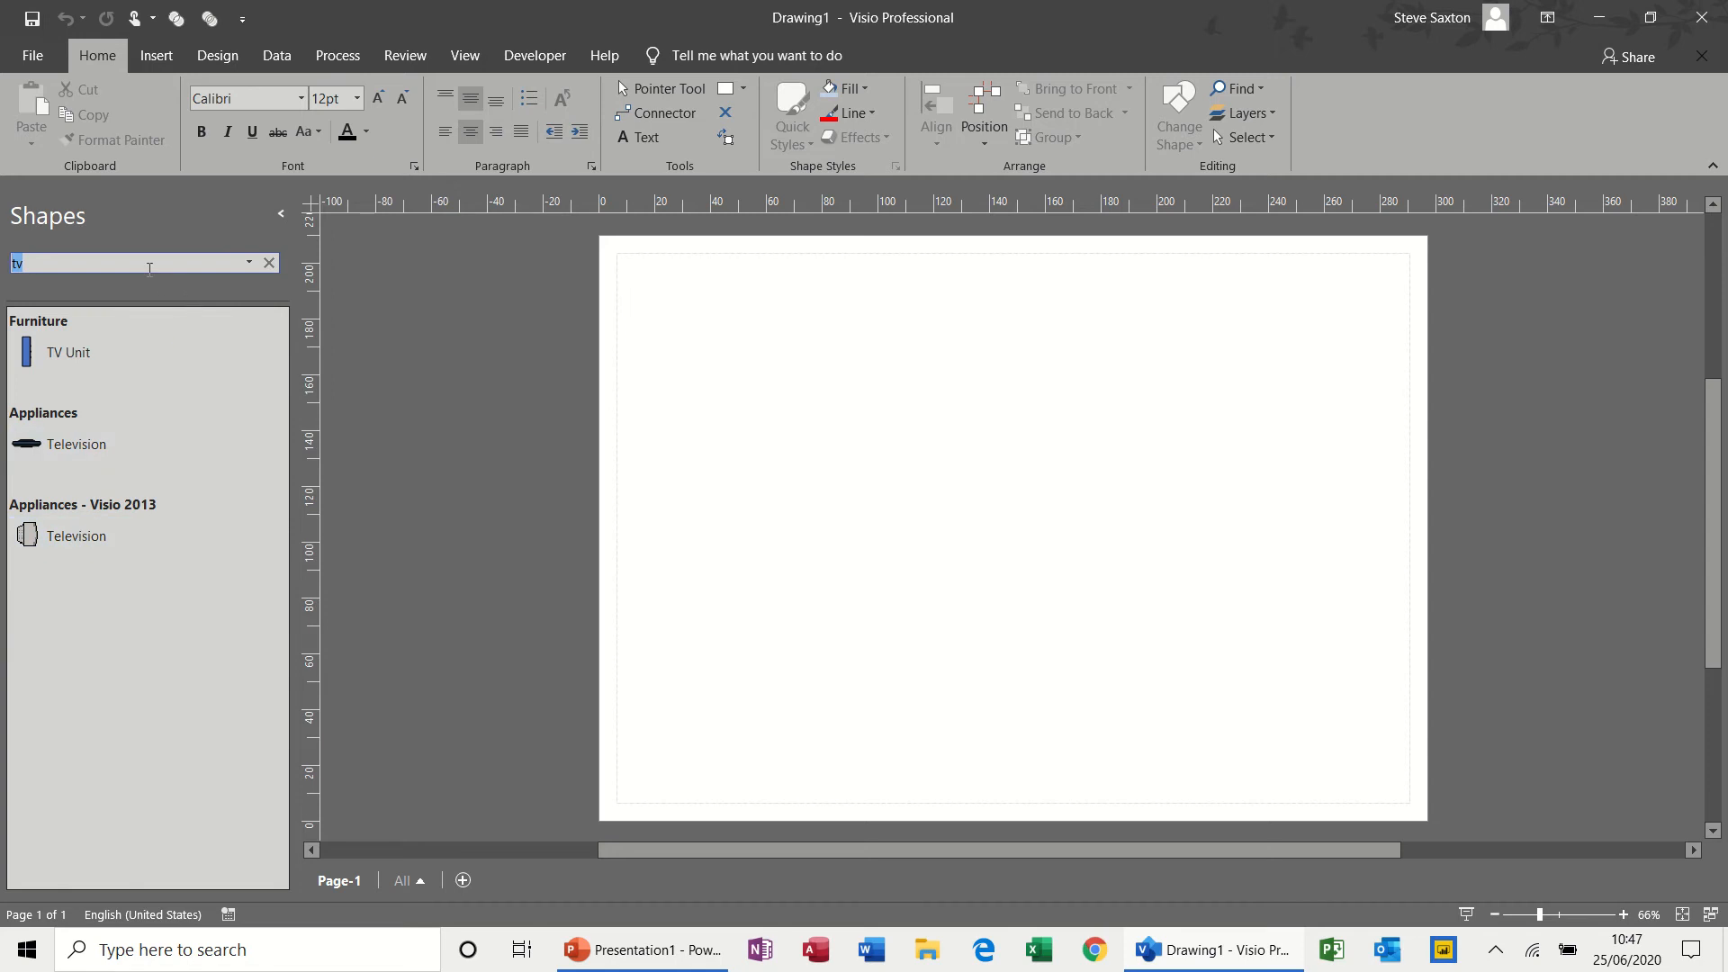
left_click(268, 262)
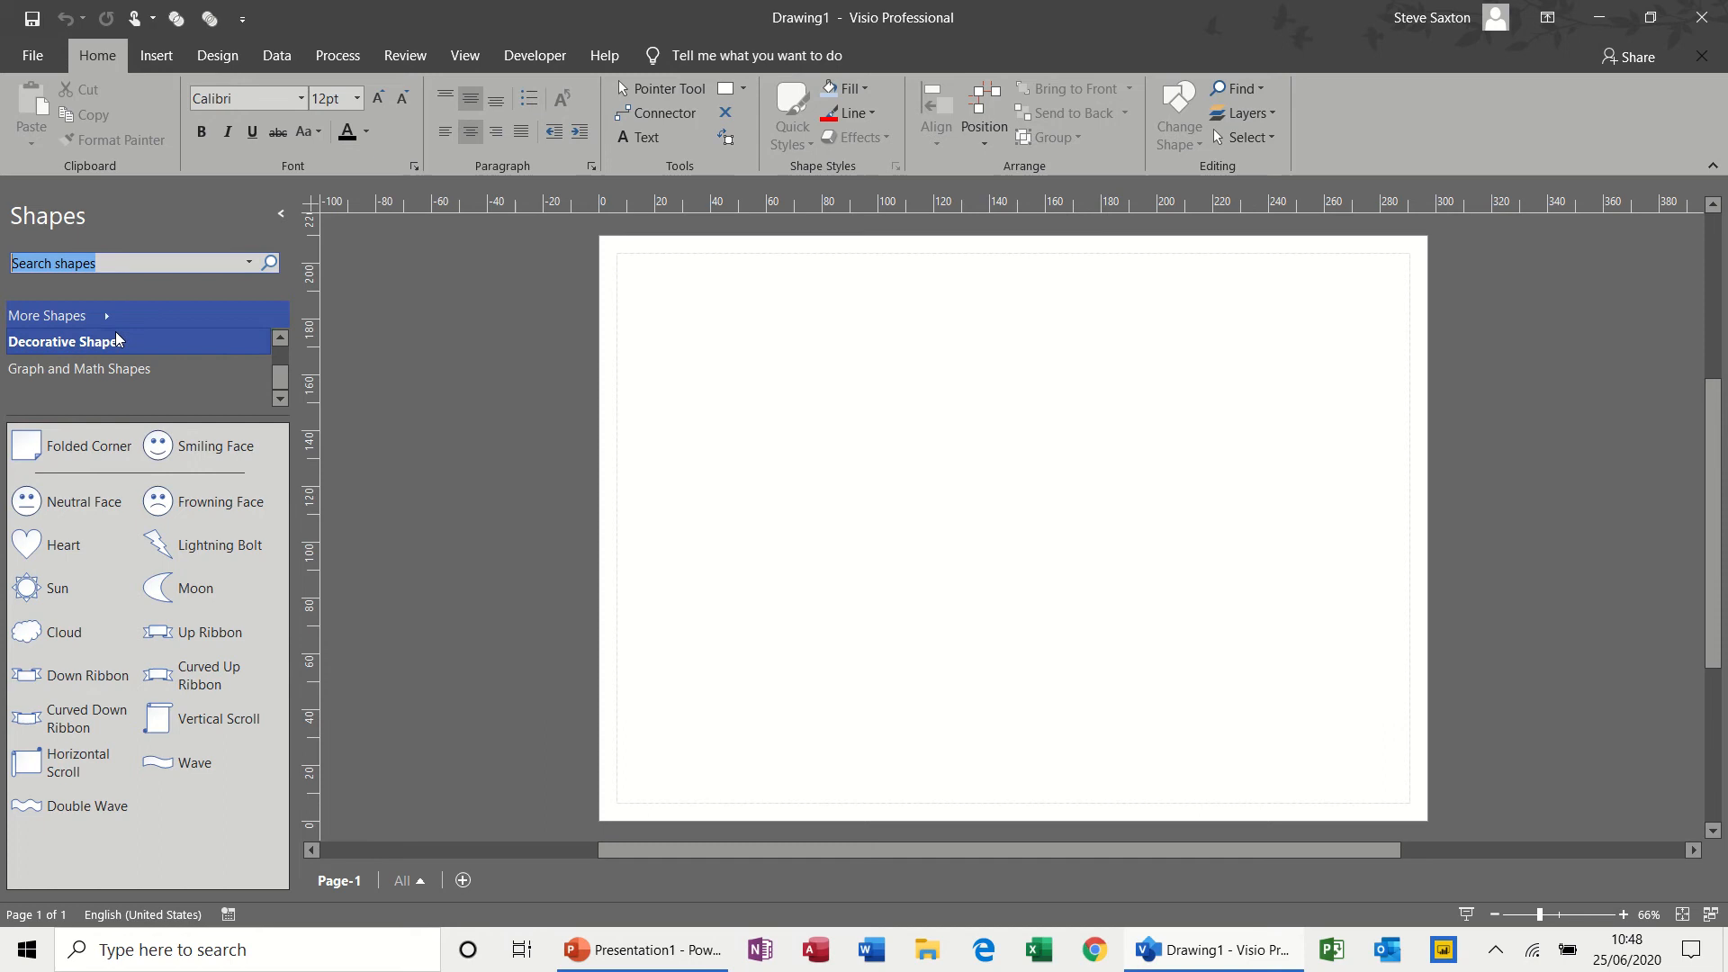
scroll(249, 356, "up", 3)
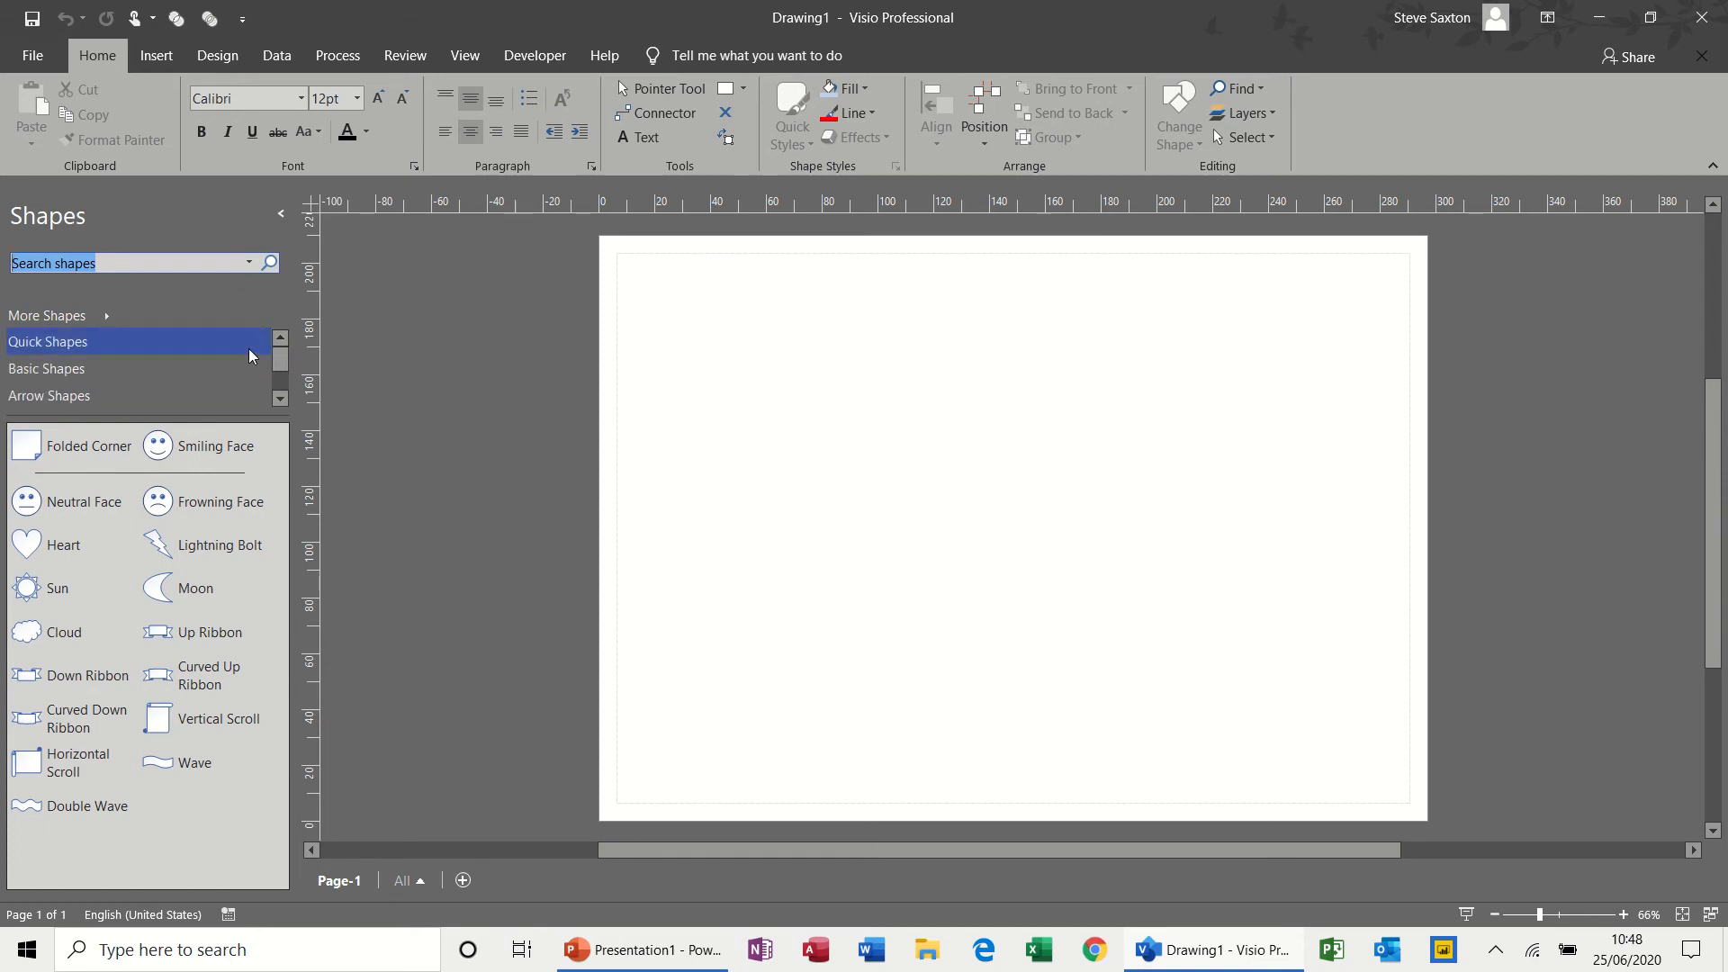
left_click(124, 366)
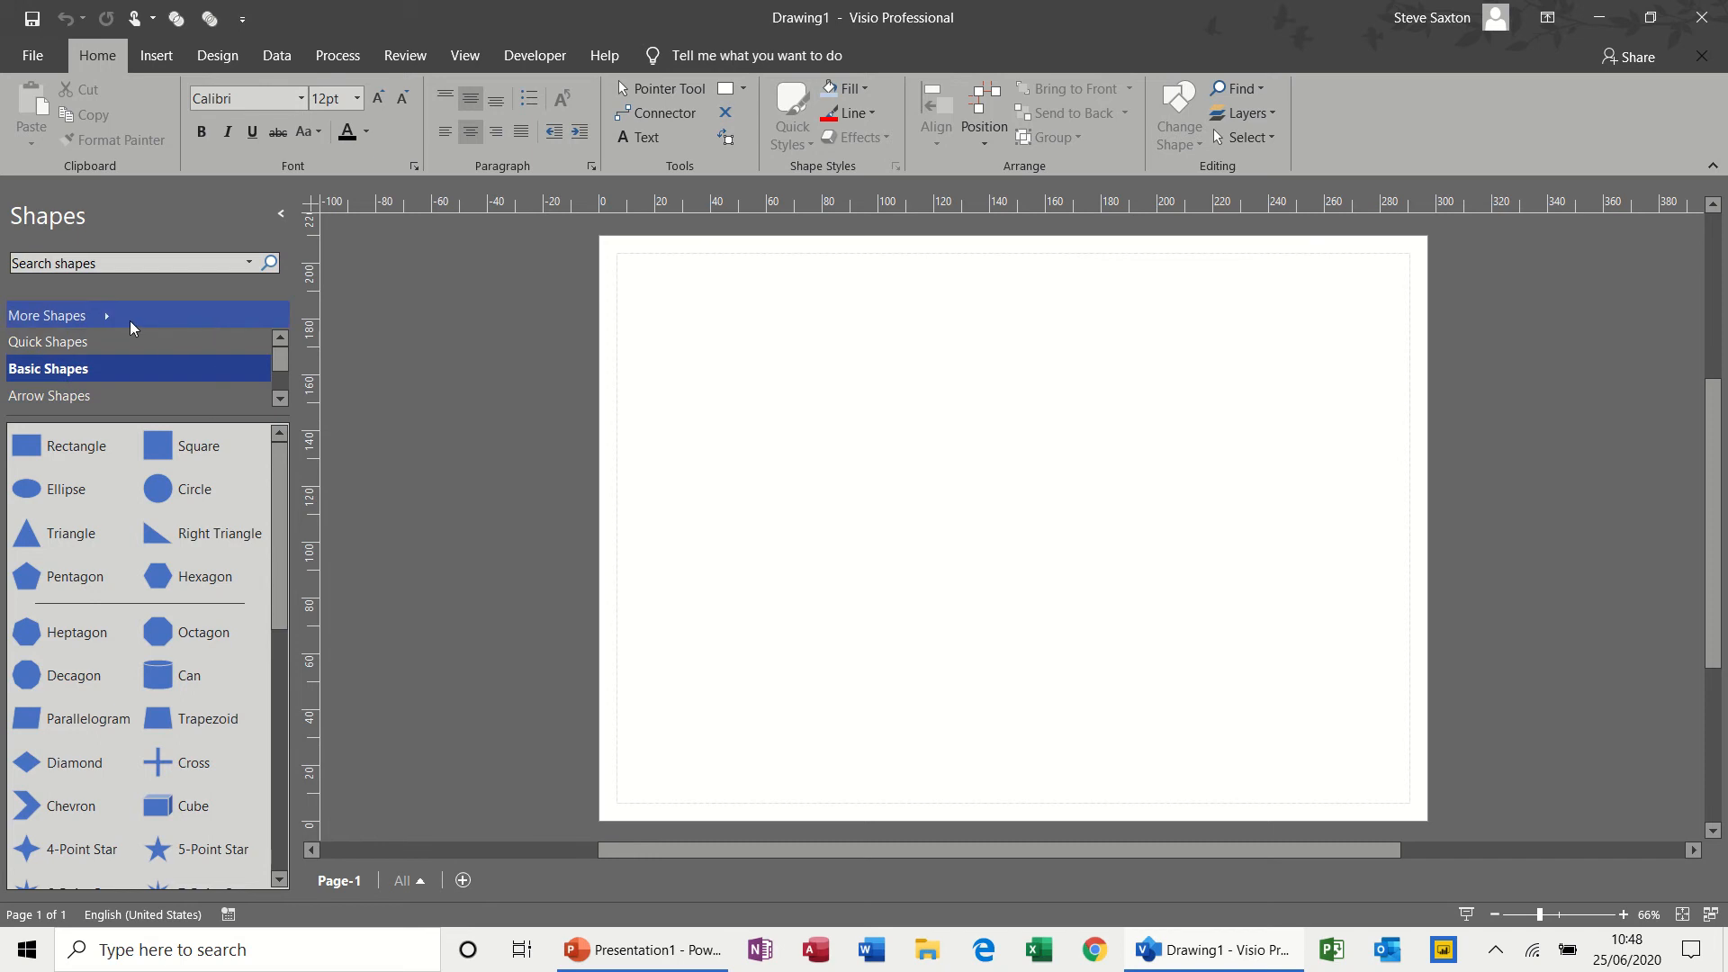
Open the custom projects stencil saved in the My Shapes folder, then close it again
left_click(129, 320)
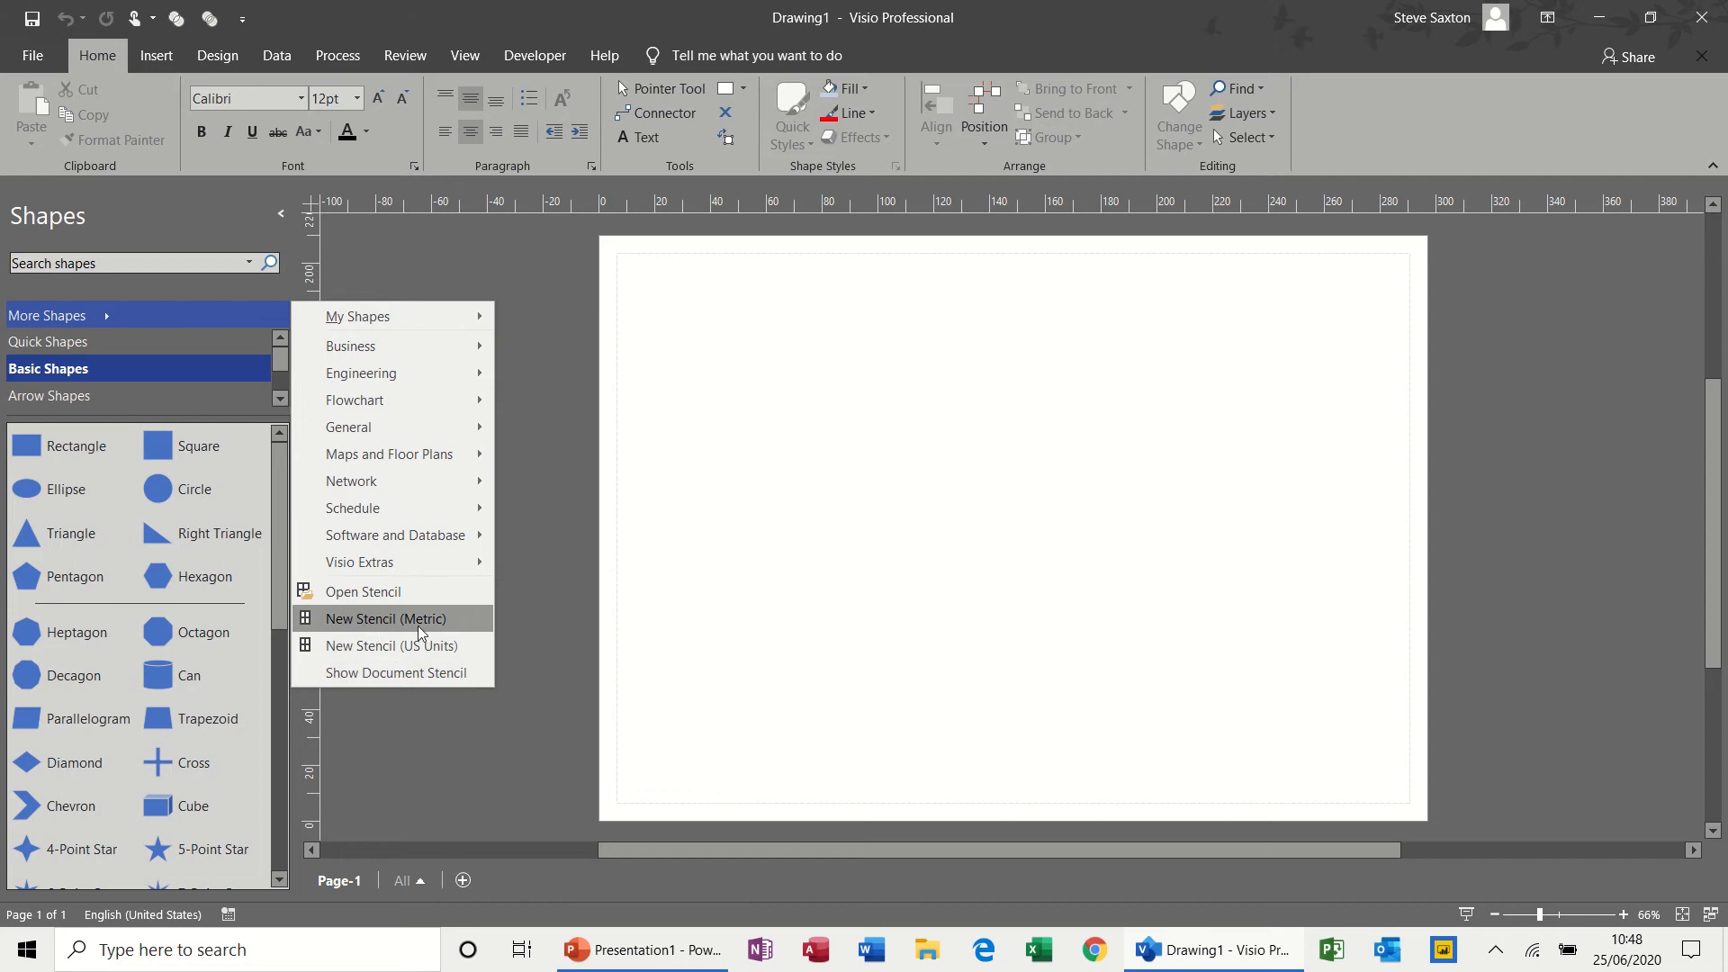
left_click(390, 594)
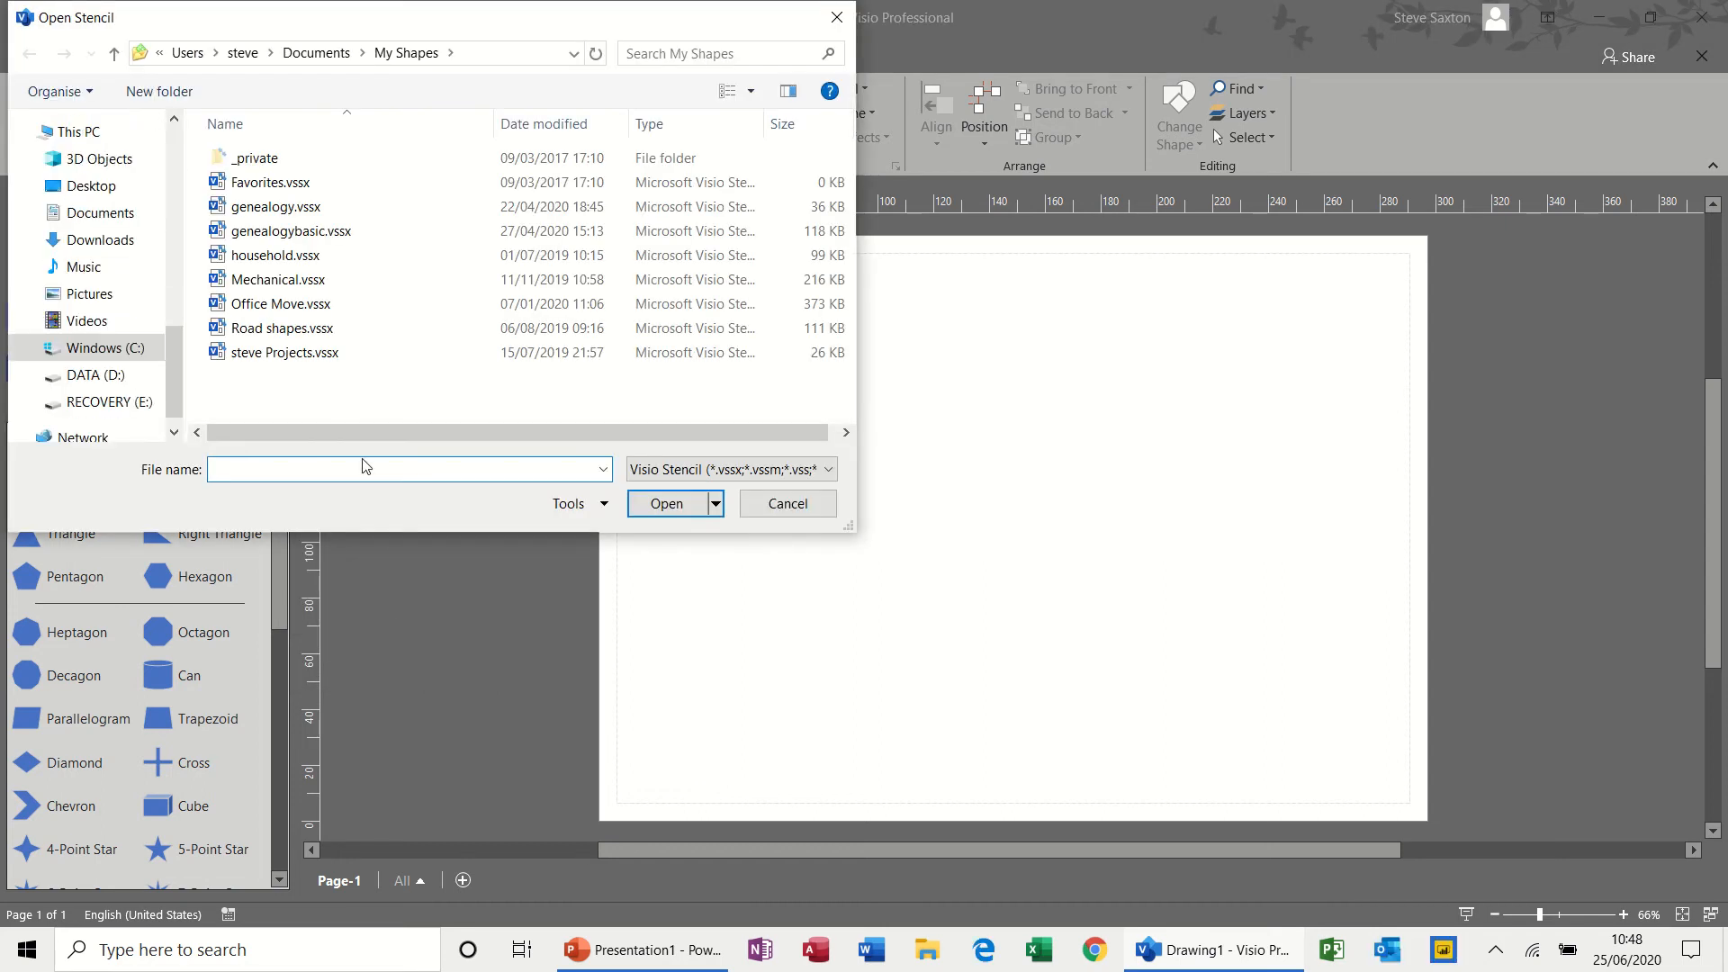
double_click(266, 357)
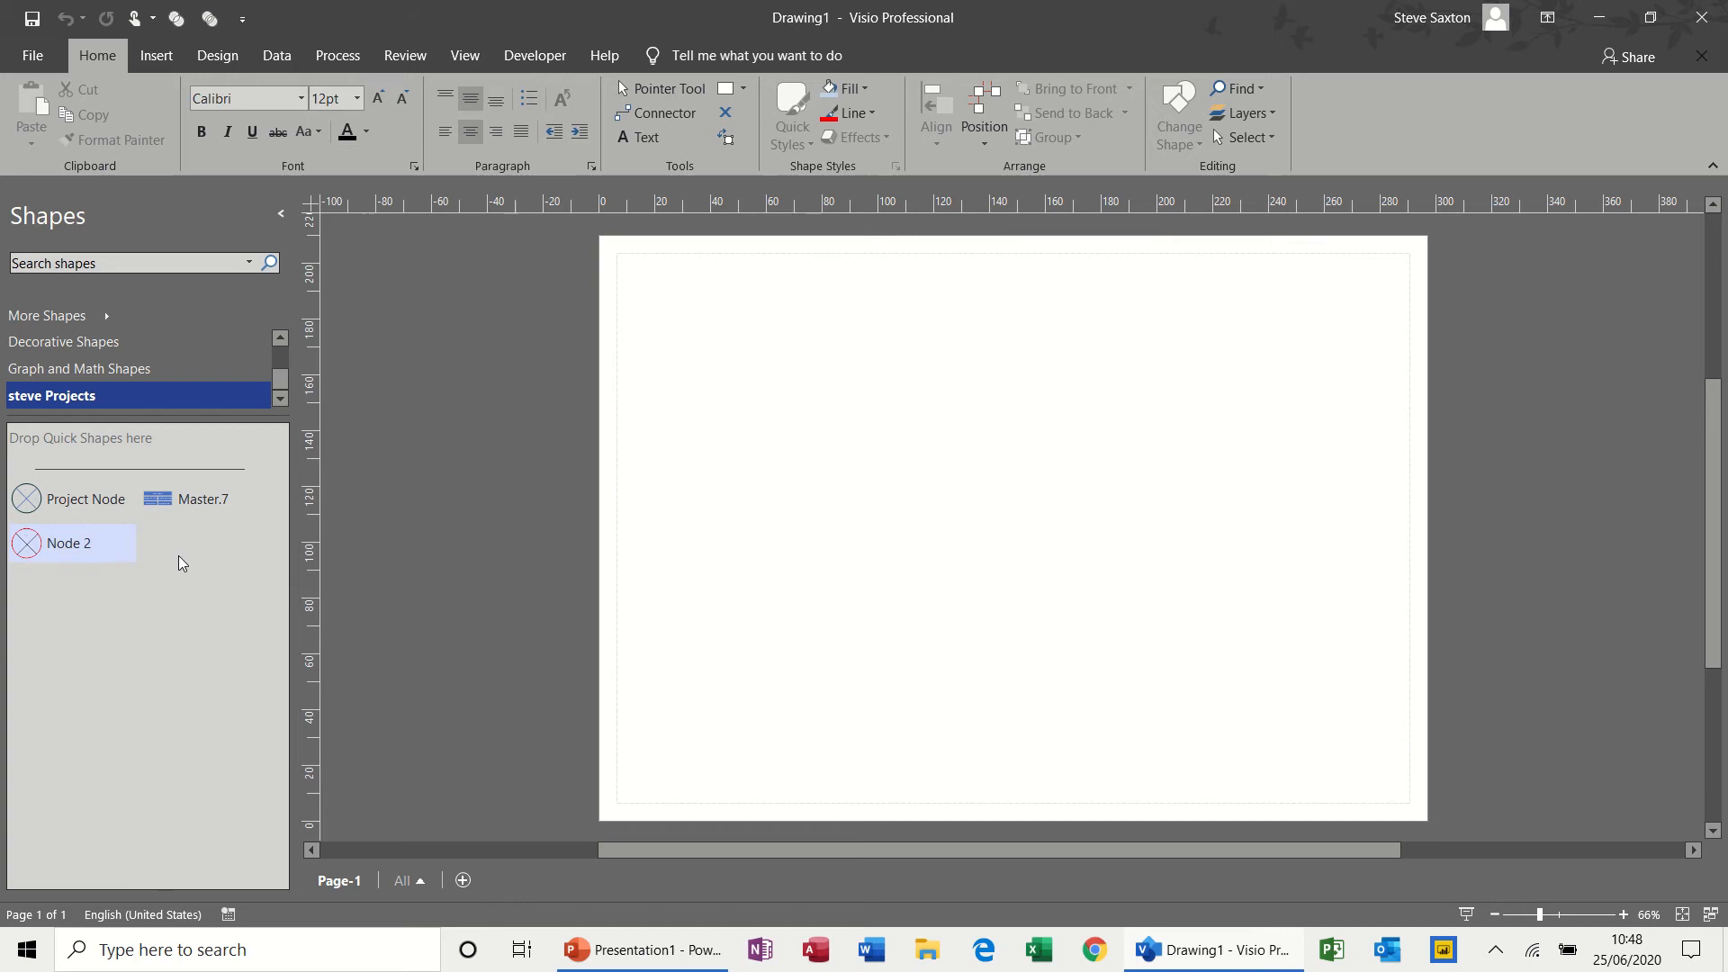
right_click(243, 398)
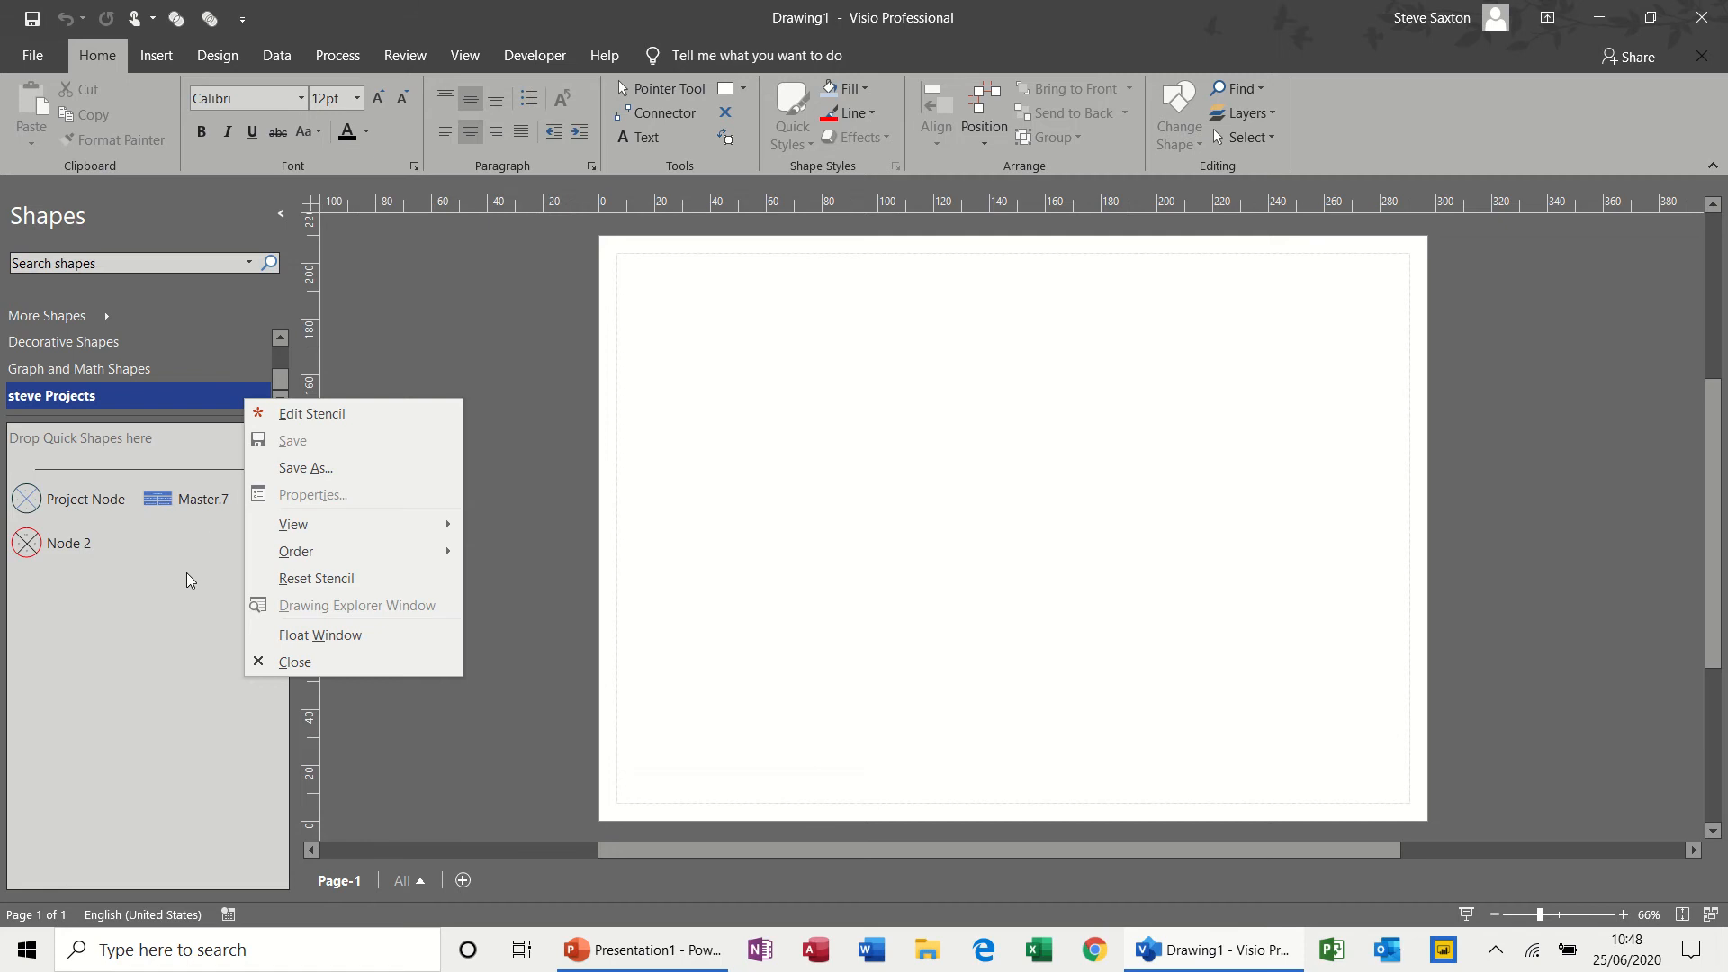
left_click(317, 660)
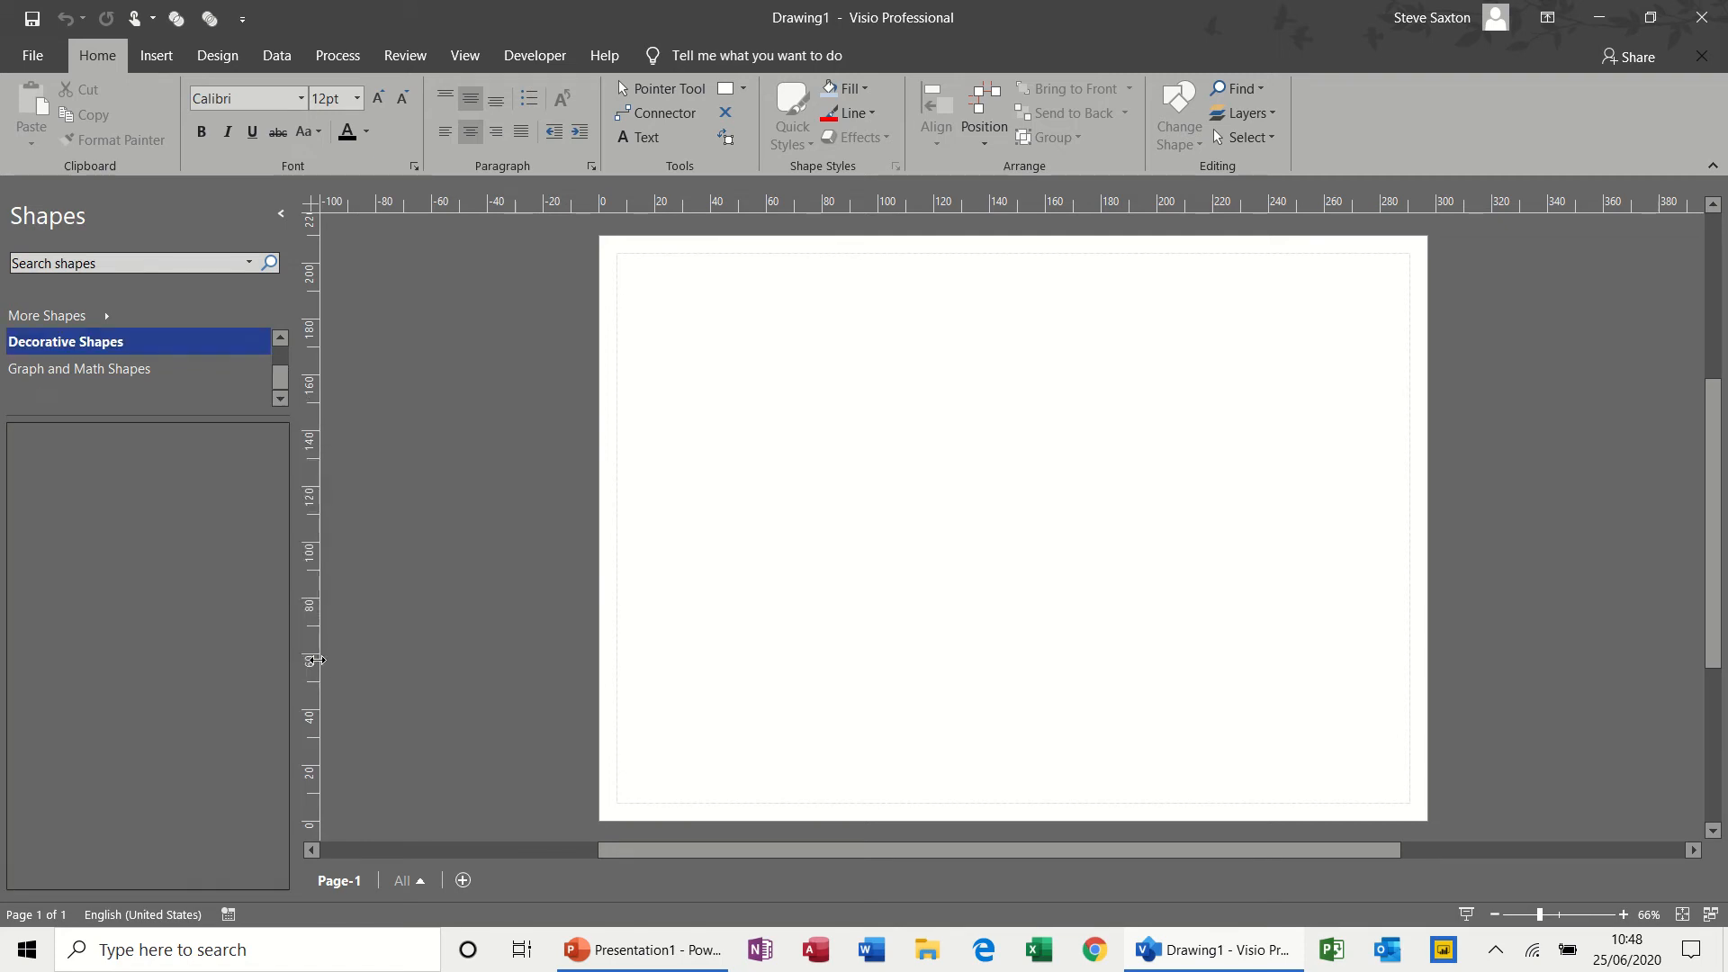
Open the Office Move.vssx stencil from the My Shapes folder, then close it again
left_click(166, 316)
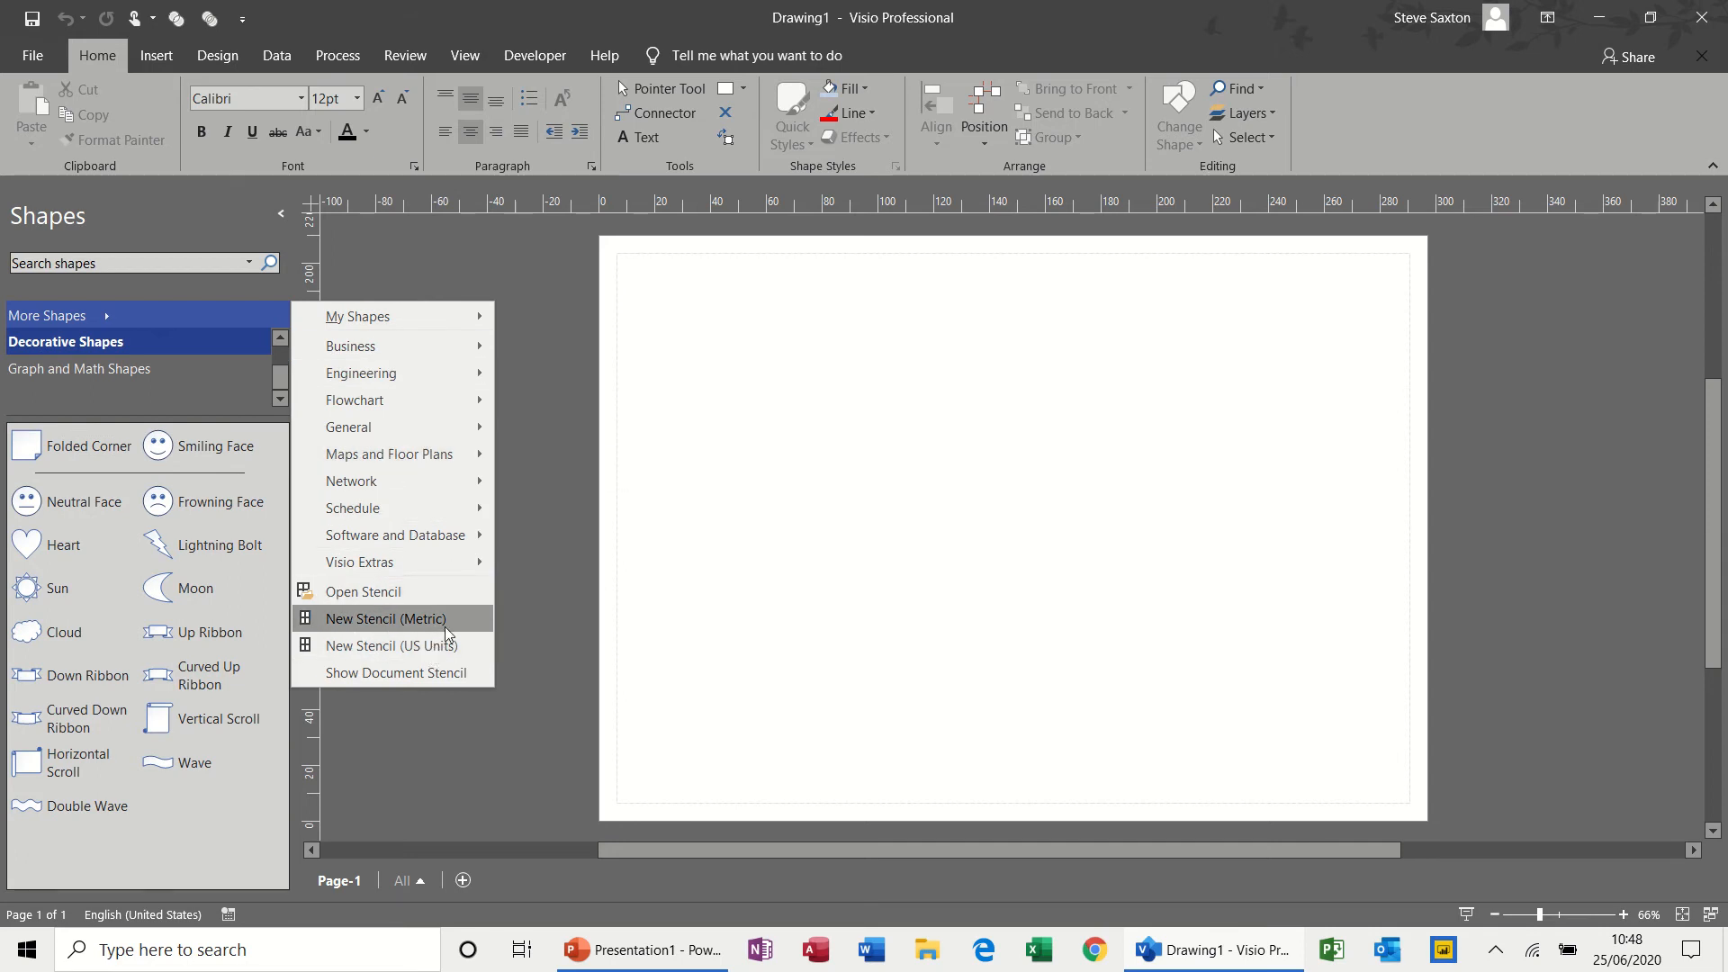
left_click(414, 597)
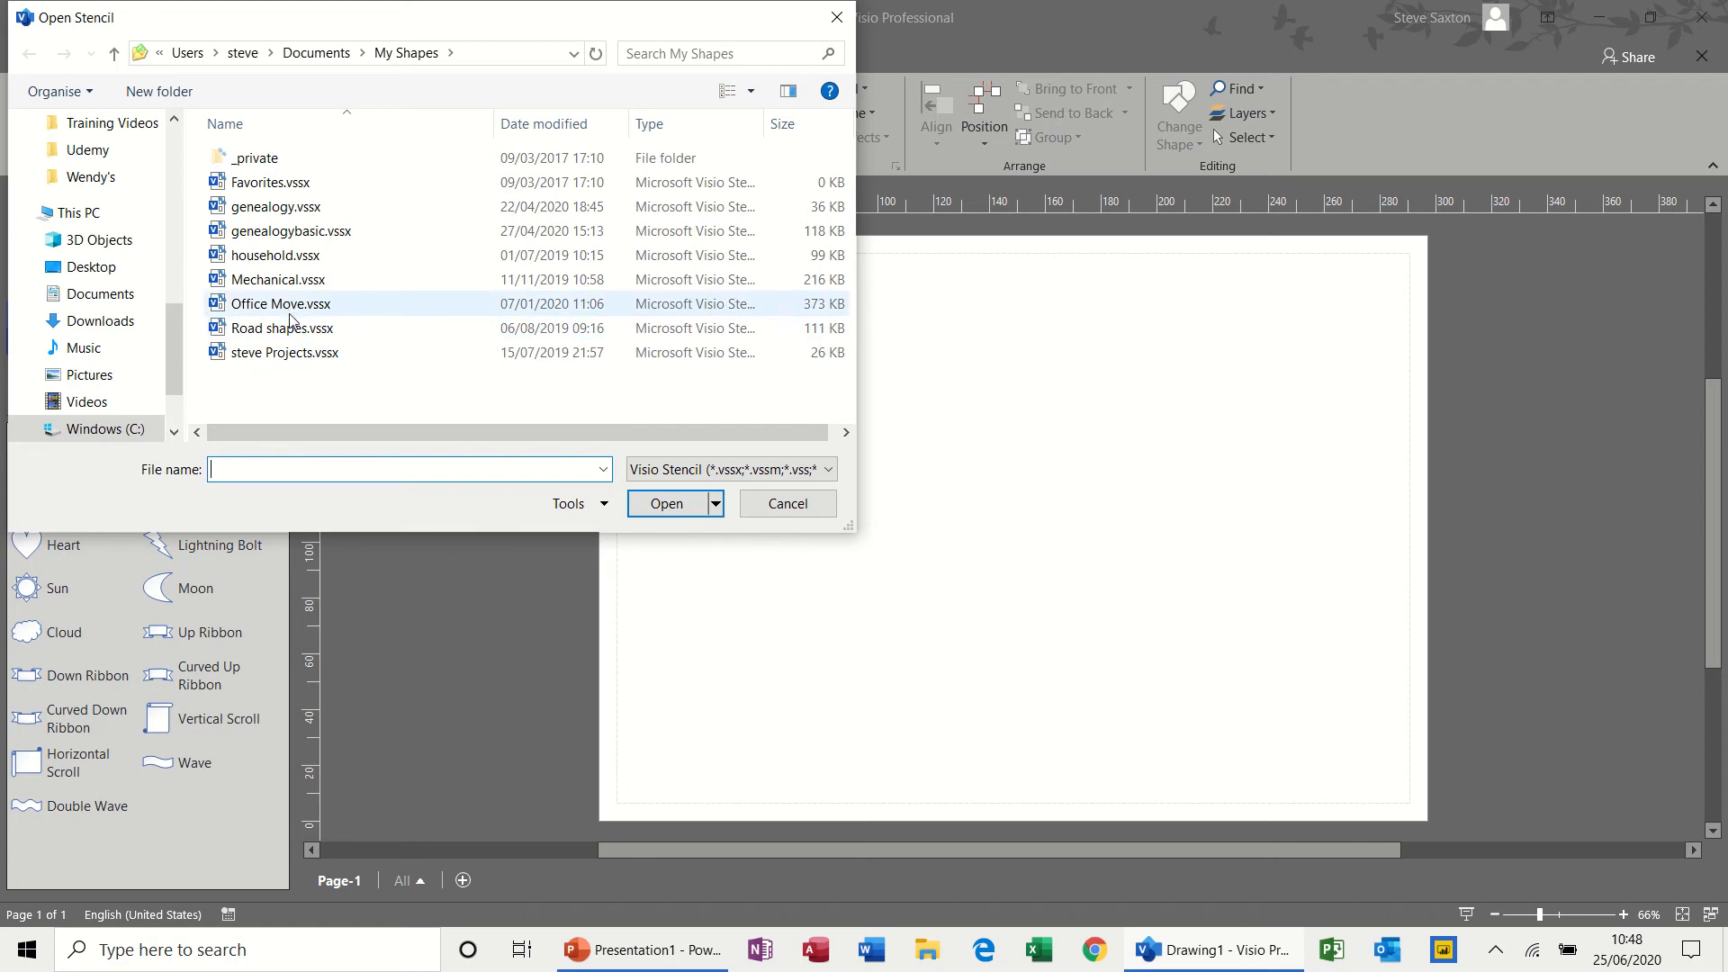
double_click(288, 306)
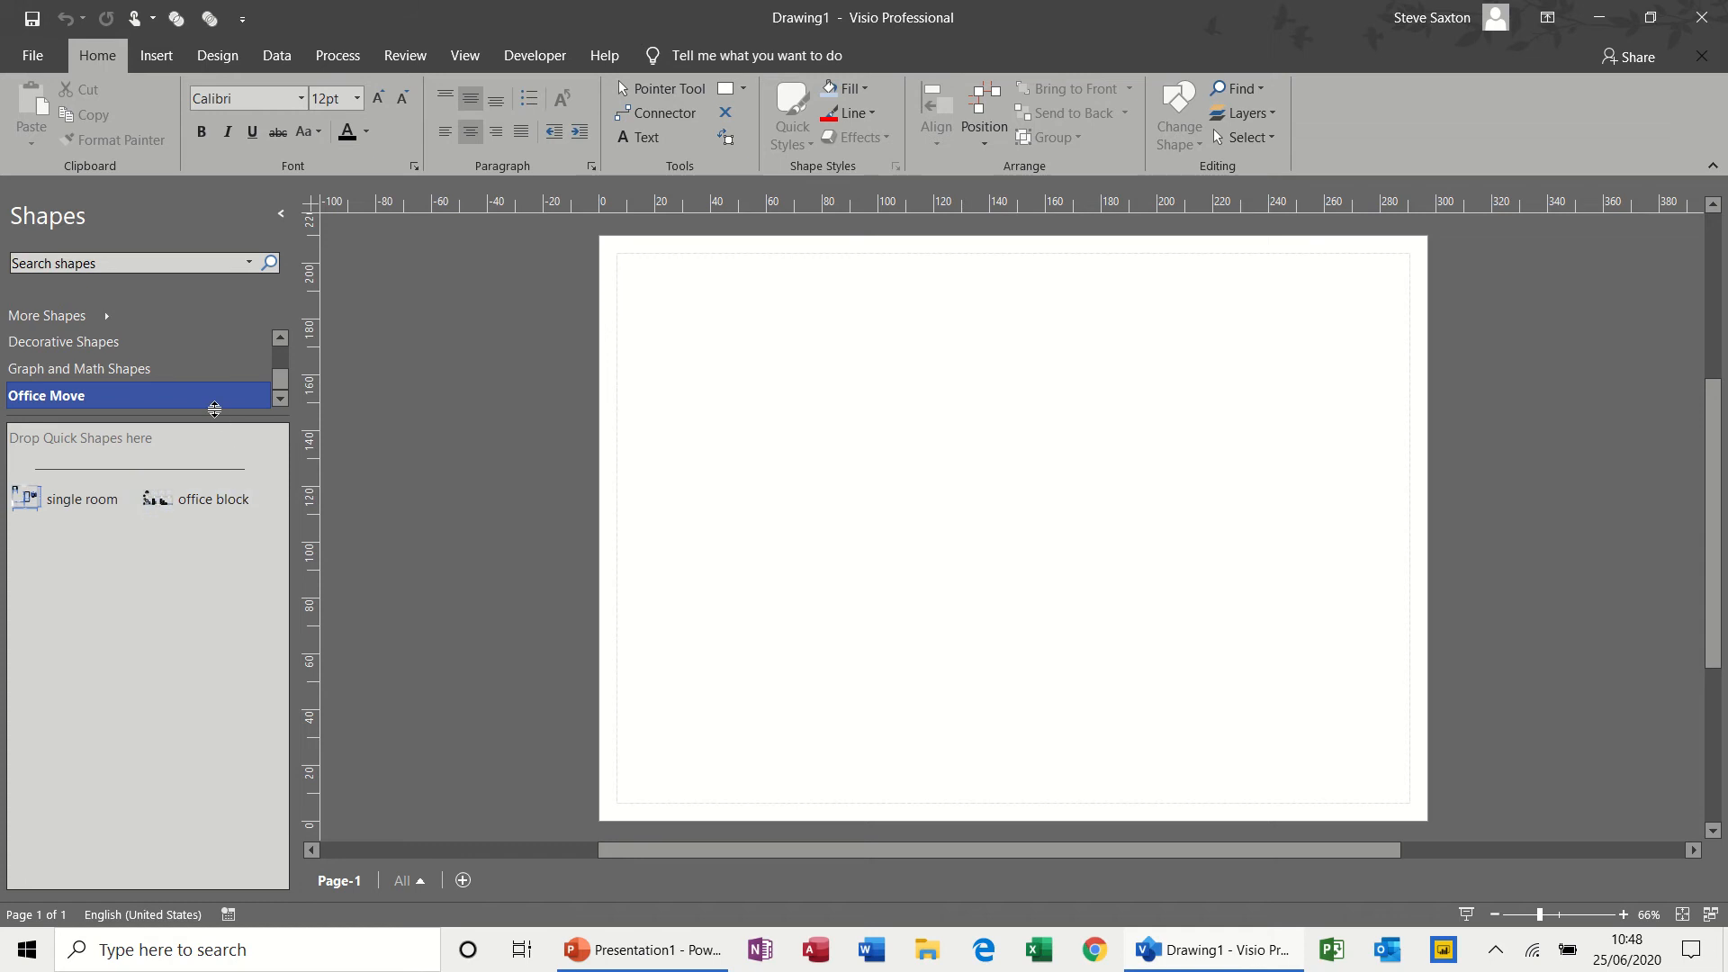
right_click(215, 402)
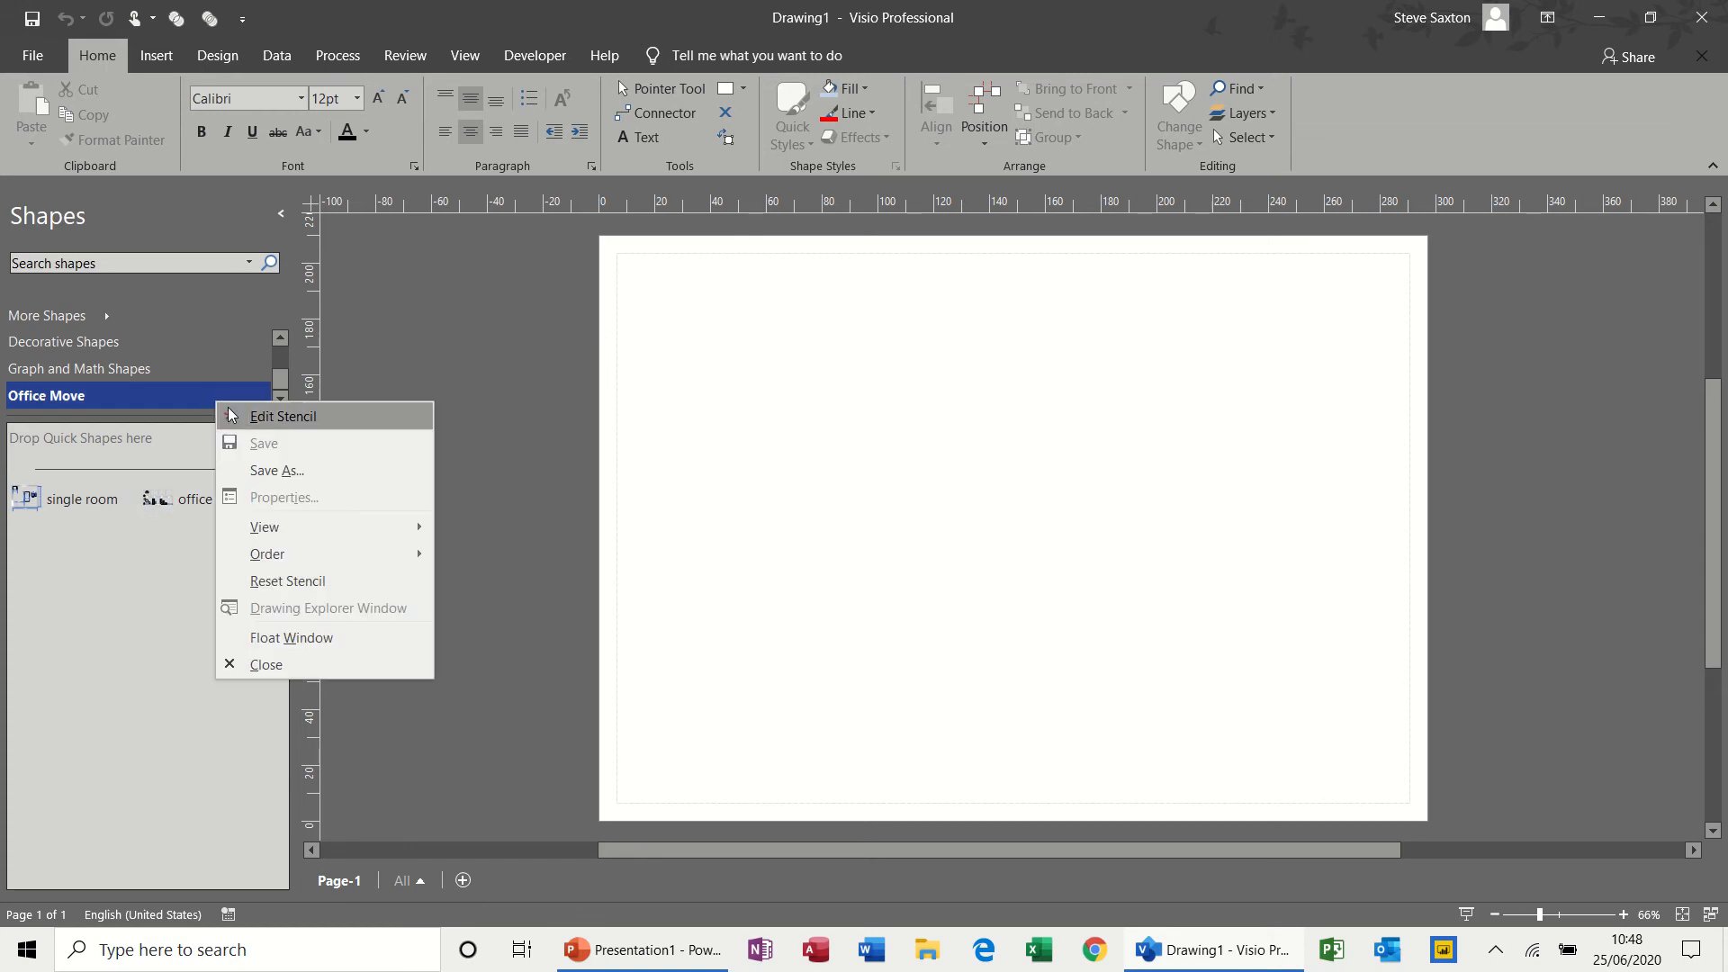
left_click(256, 665)
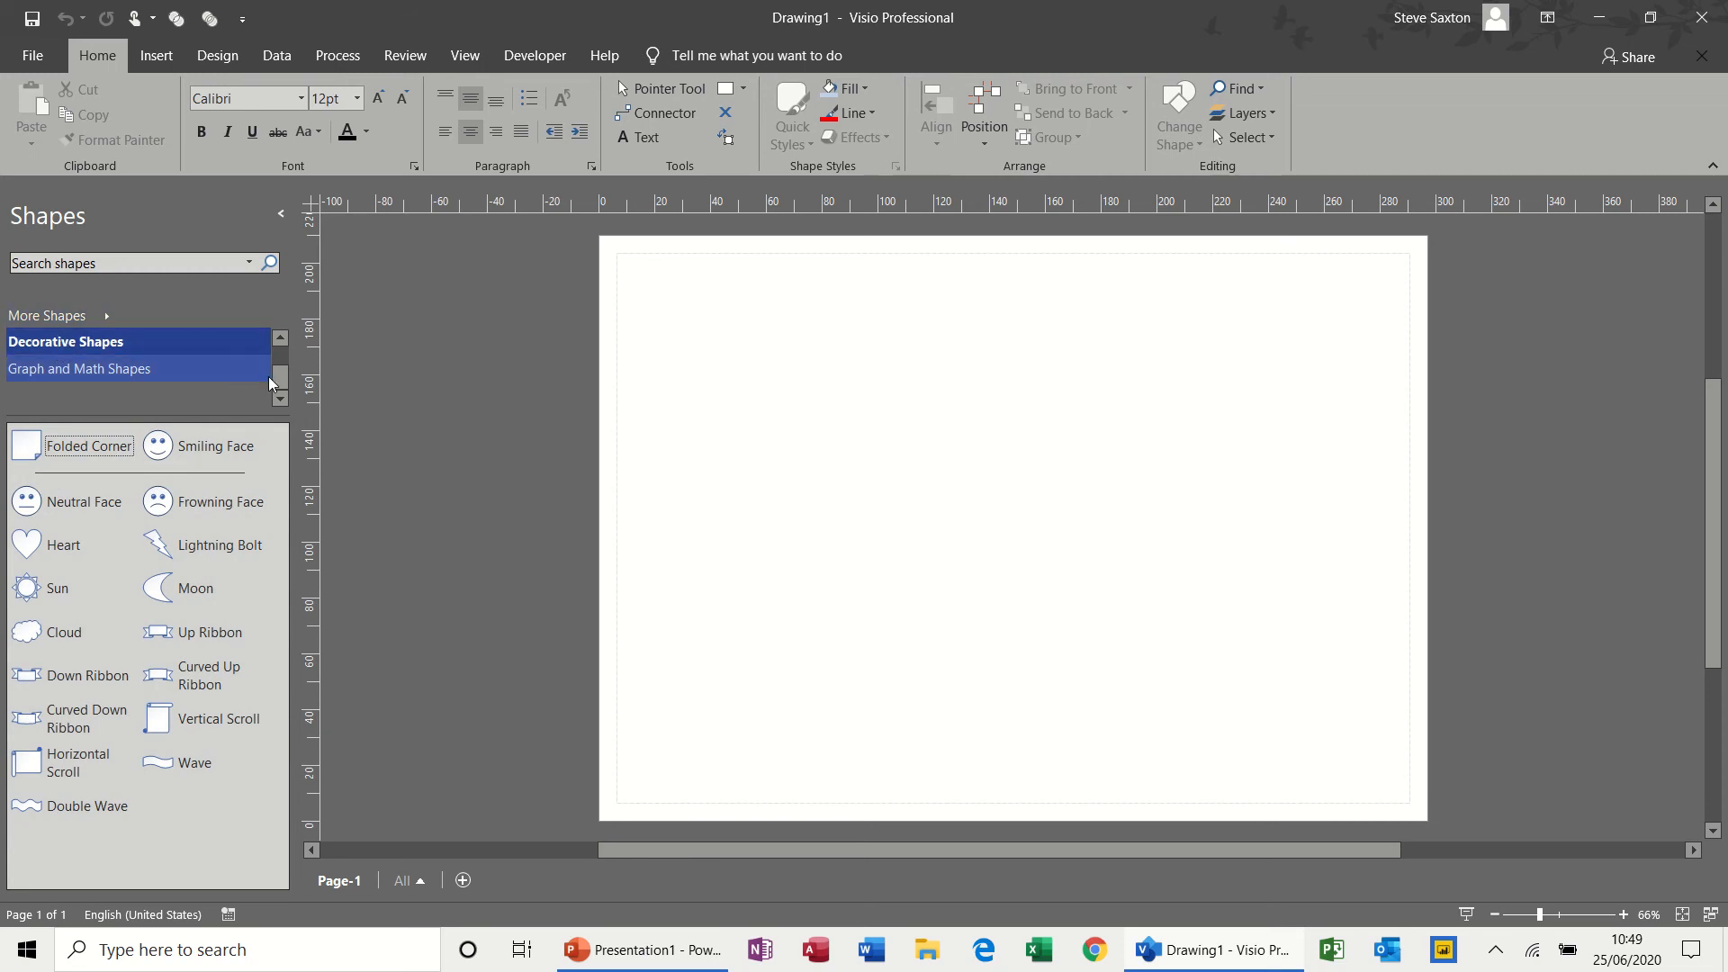
Place a Square from the Basic Shapes stencil in the upper-left area of the page
scroll(272, 378, "up", 3)
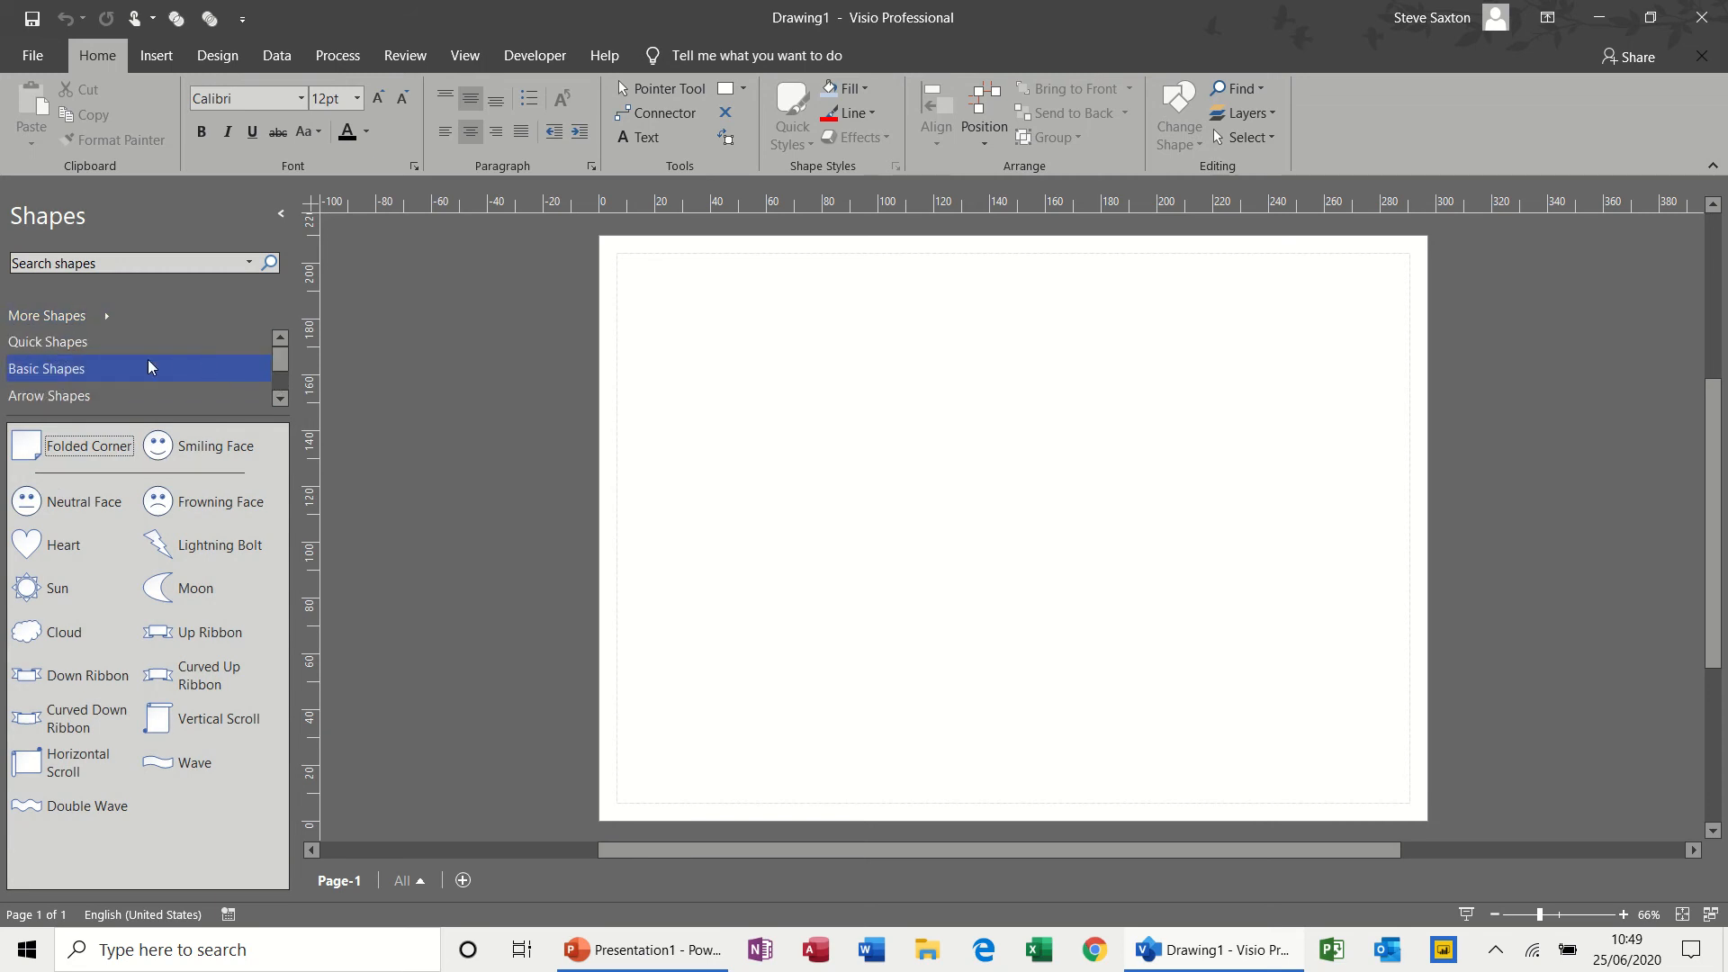
left_click(127, 365)
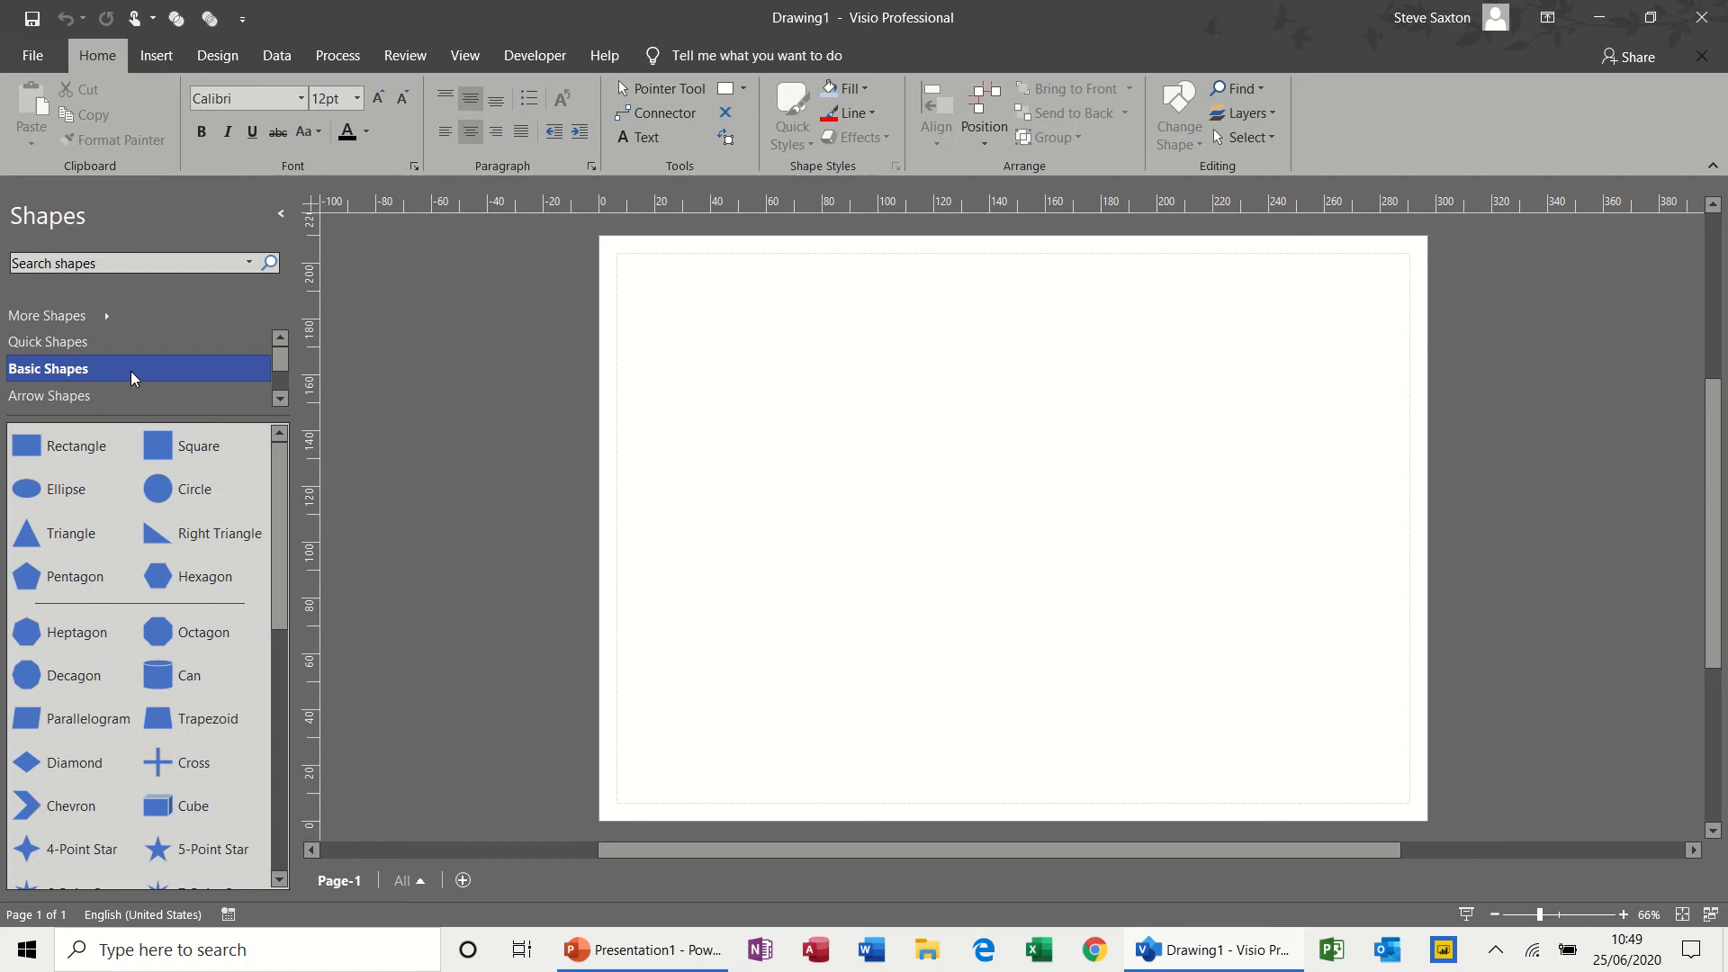
left_click_drag(579, 353, 790, 355)
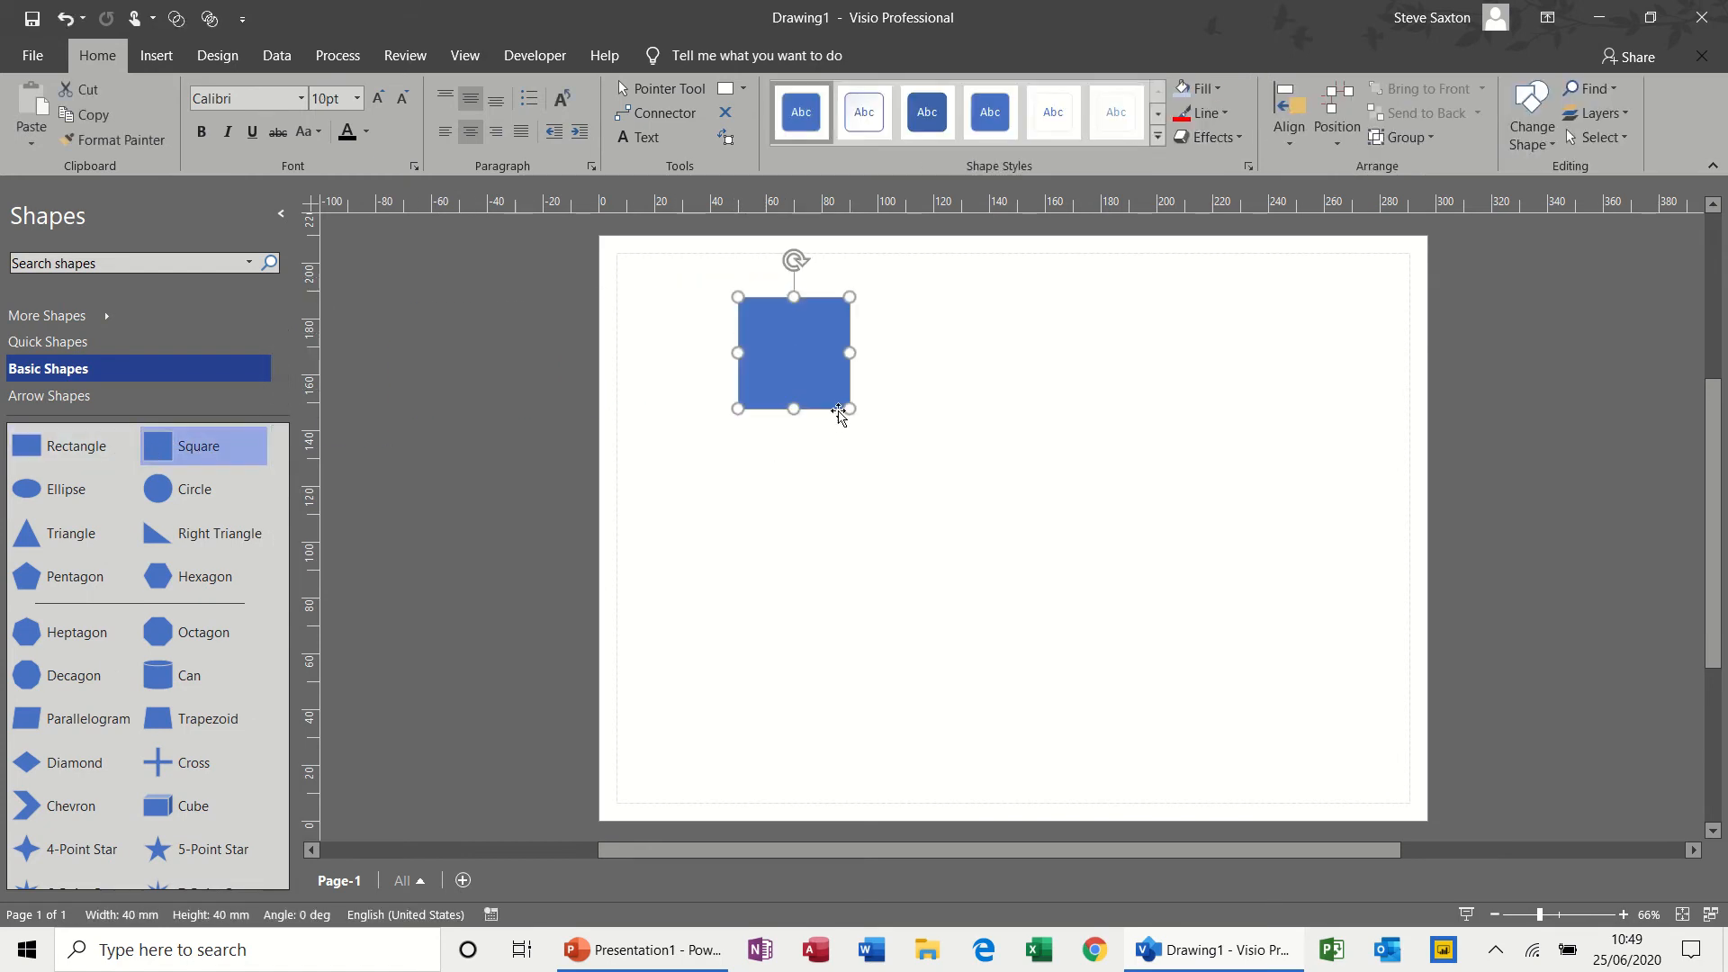
Move the square nearer the upper-left corner and place a Rectangle, Circle, Ellipse, Triangle and Right Triangle beside and below it
left_click_drag(846, 407, 736, 359)
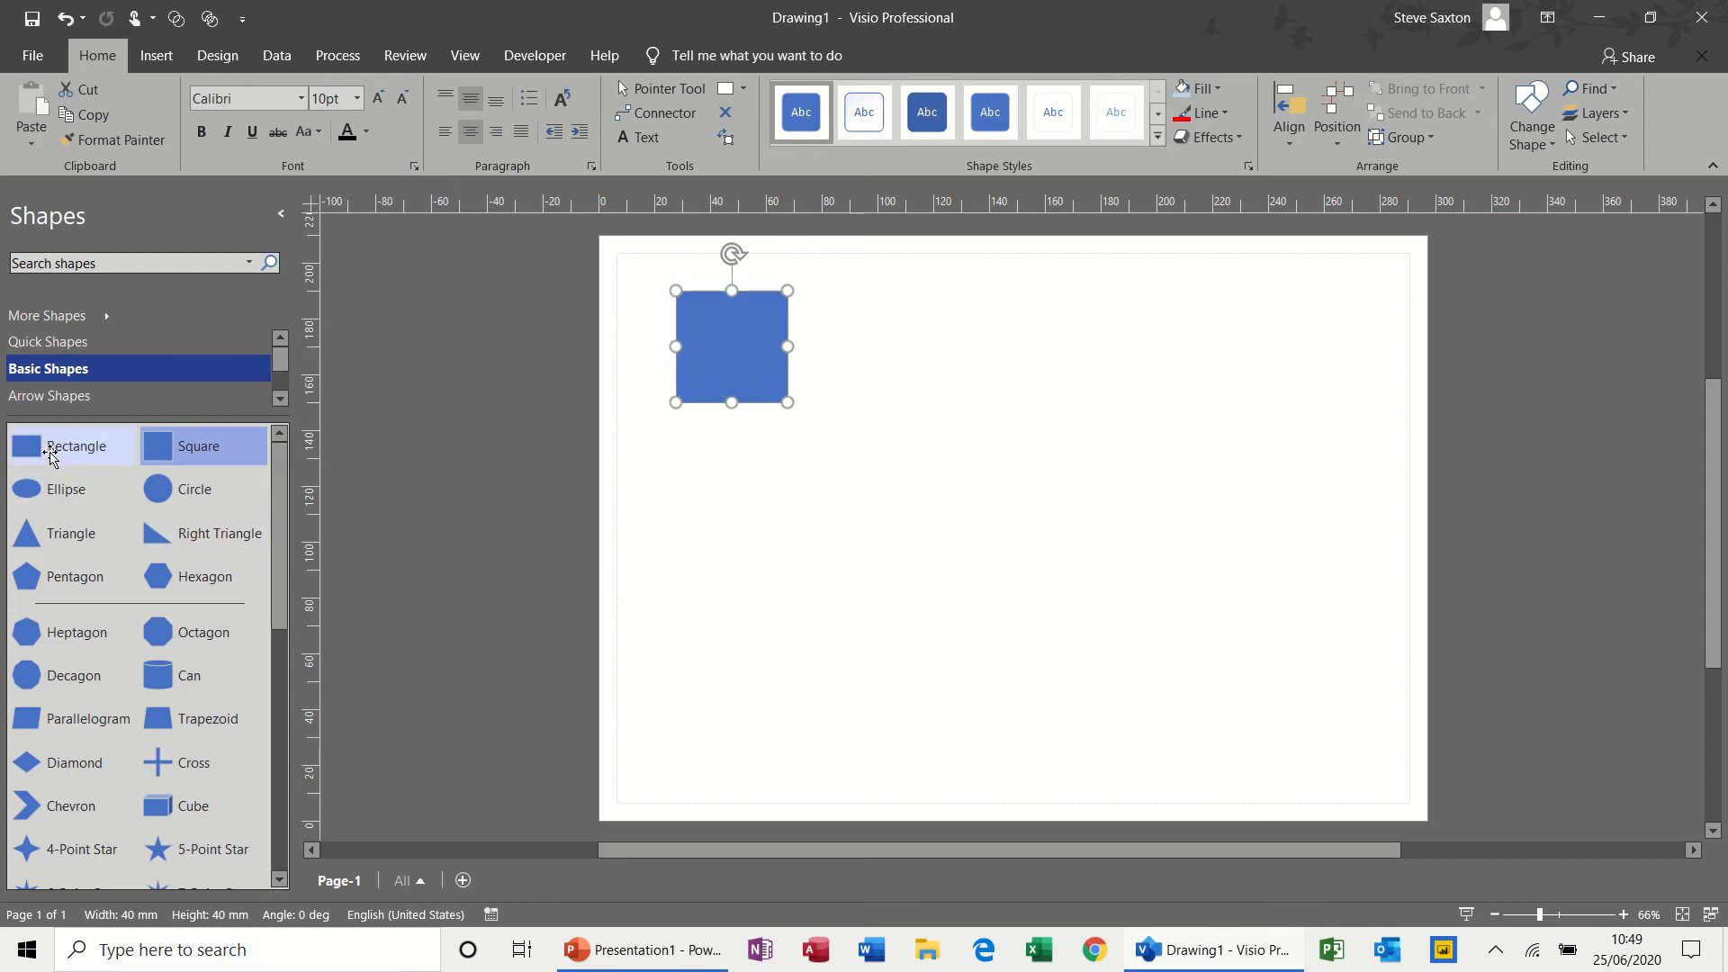
left_click_drag(52, 450, 1033, 367)
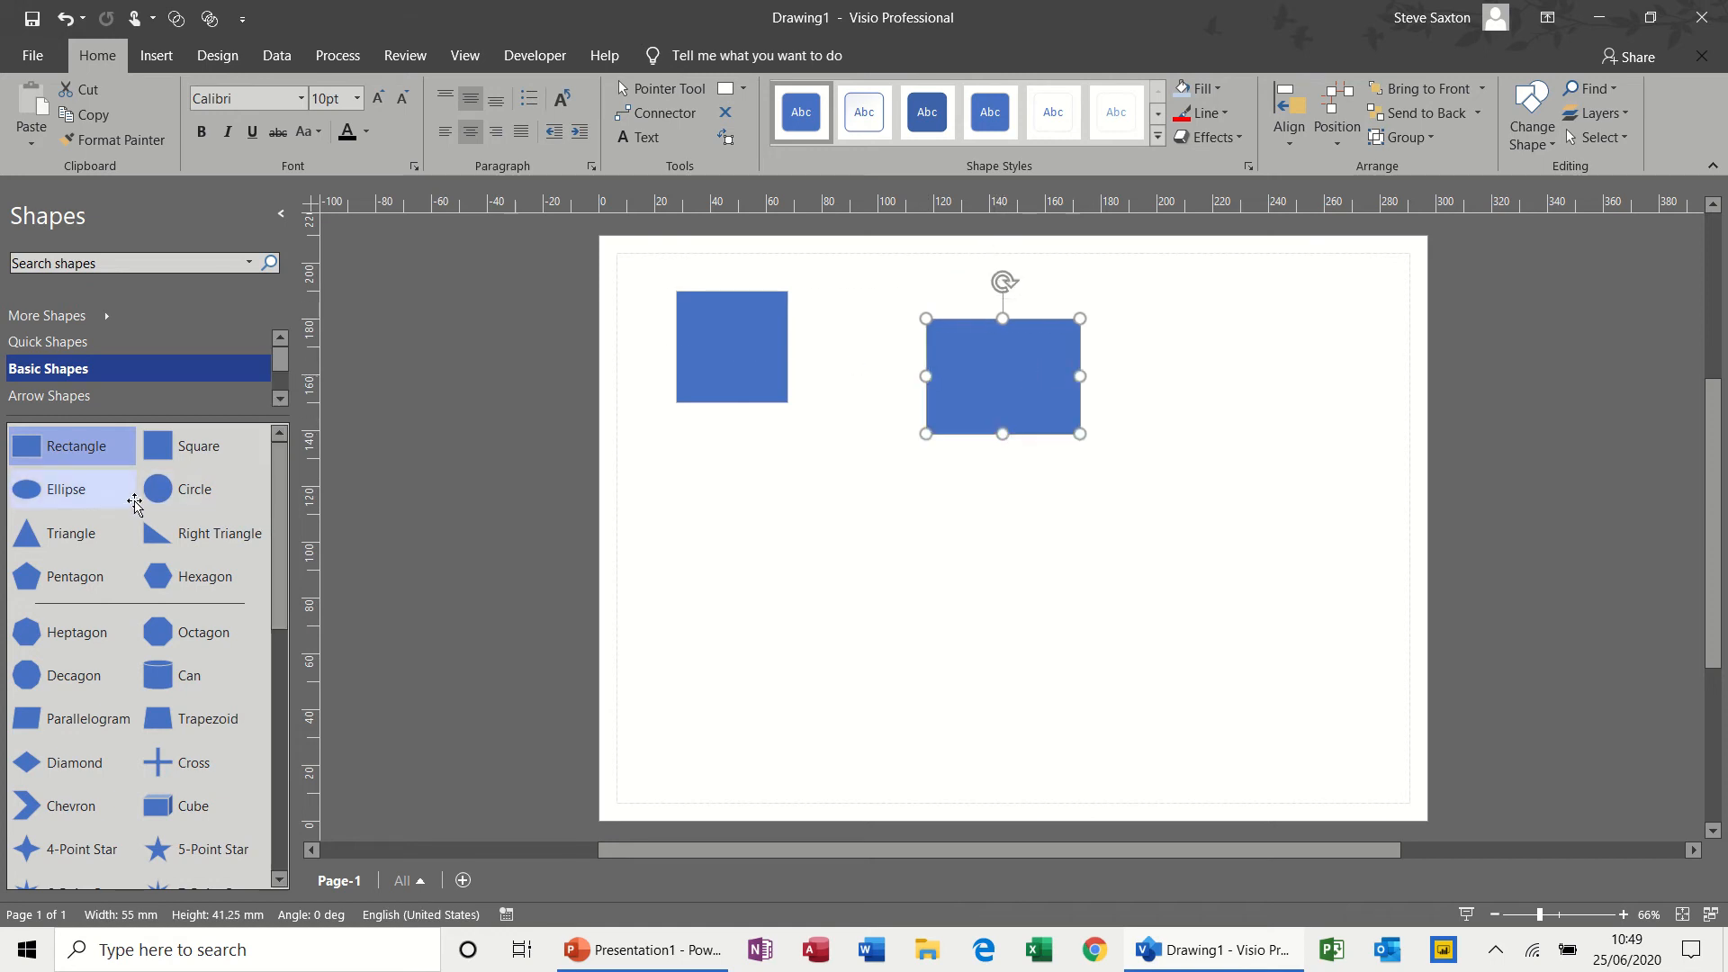
left_click_drag(155, 496, 734, 503)
left_click_drag(23, 494, 954, 526)
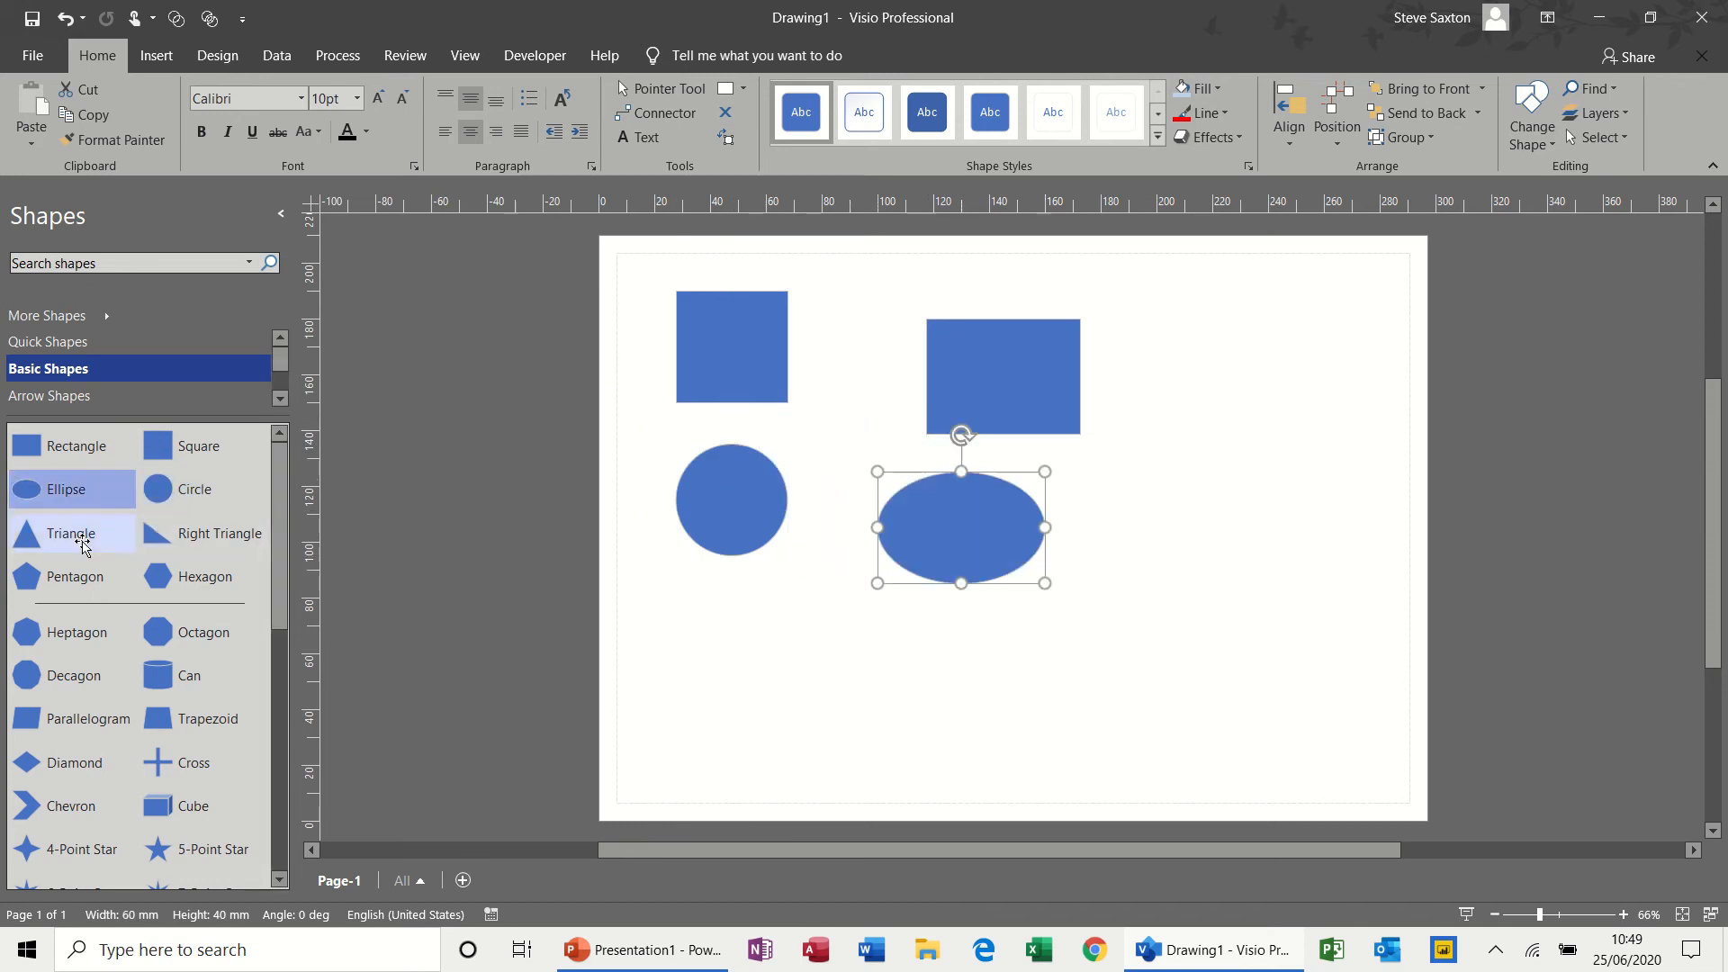
left_click_drag(72, 535, 1233, 380)
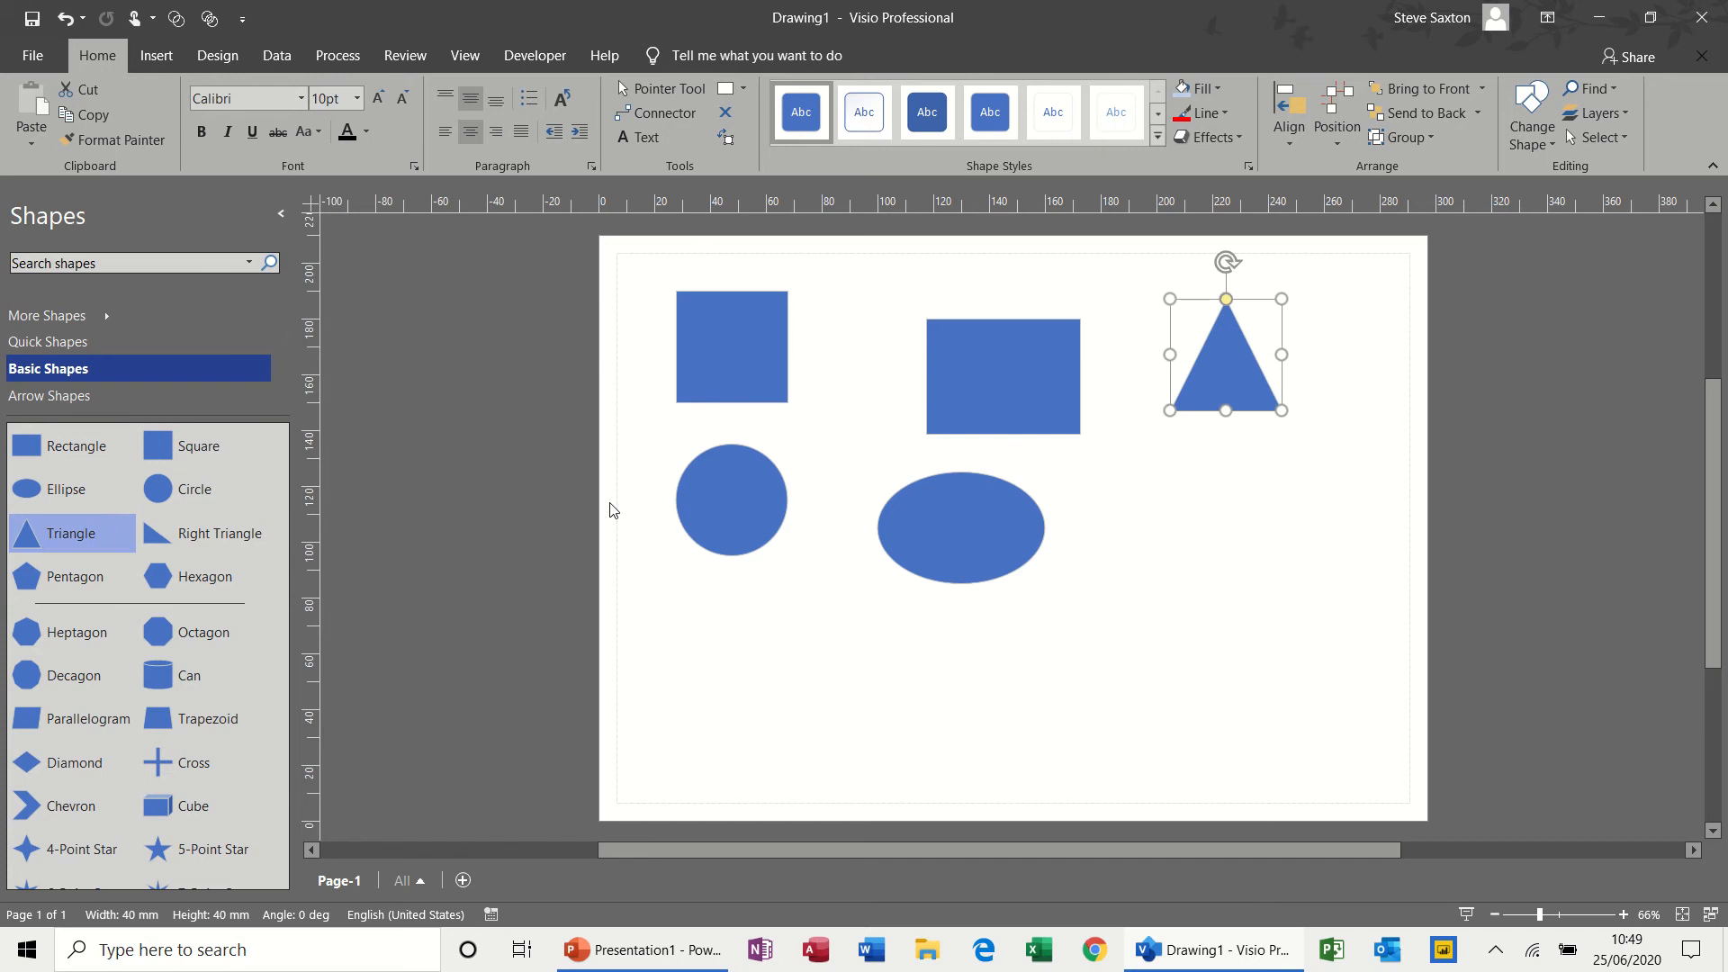
left_click_drag(231, 532, 1257, 512)
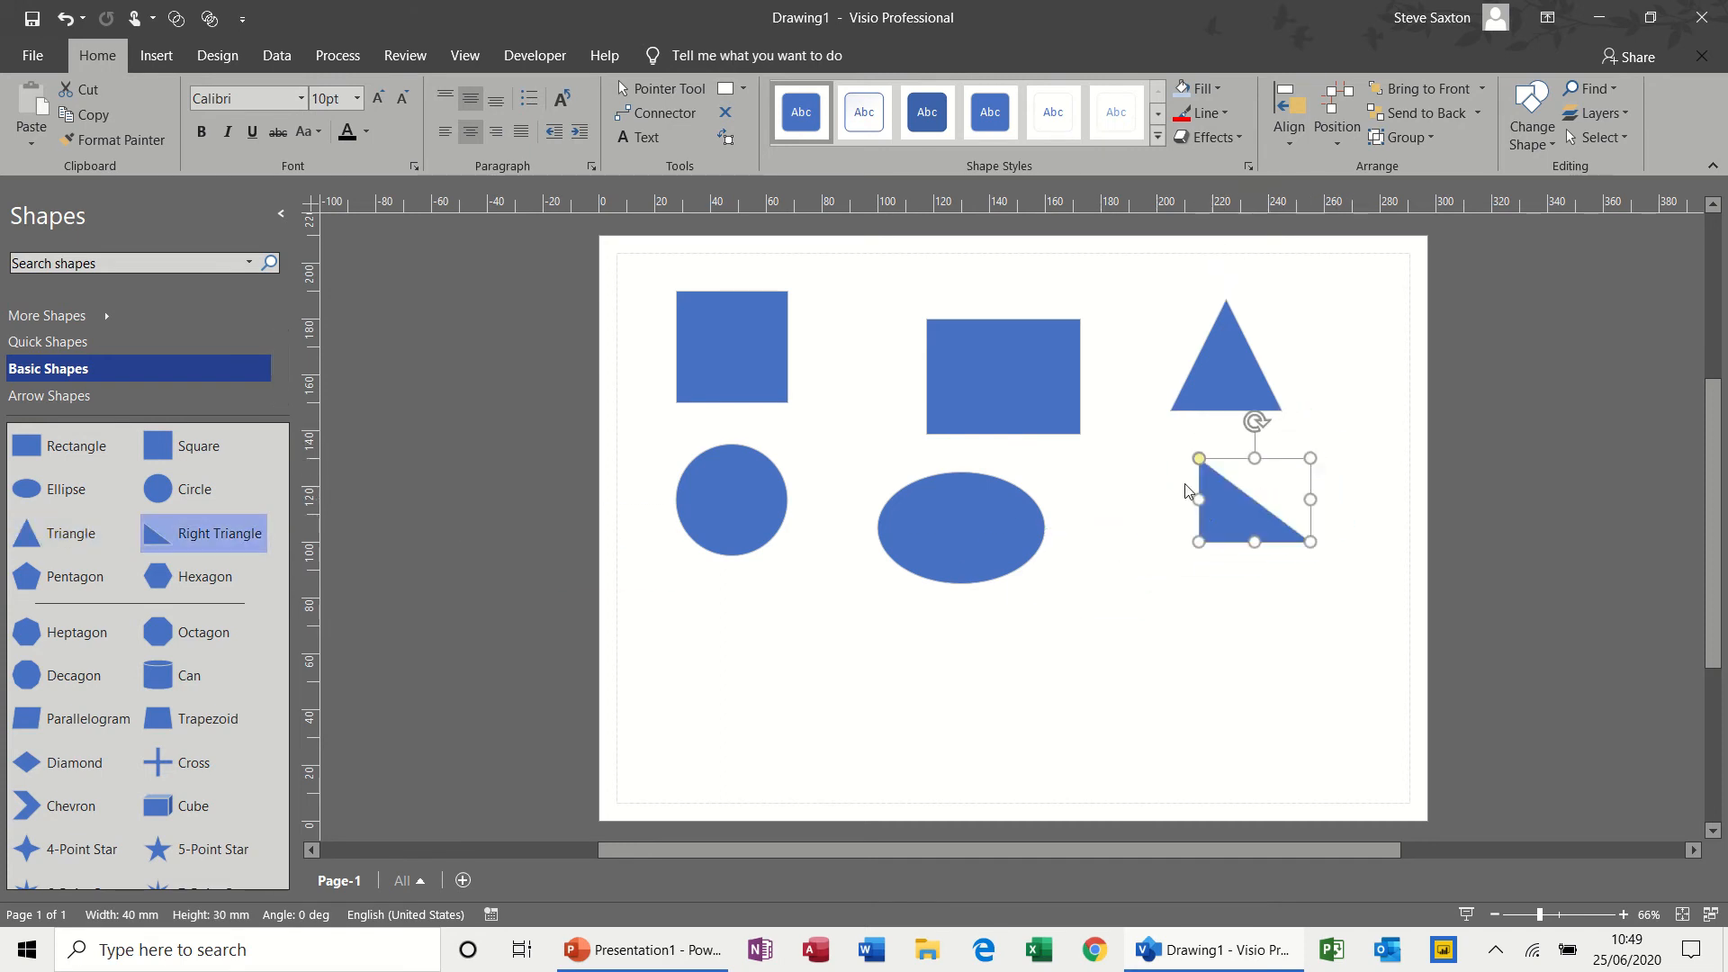
Add the text "Test" to the rectangle, the ellipse and the right triangle
left_click(1021, 374)
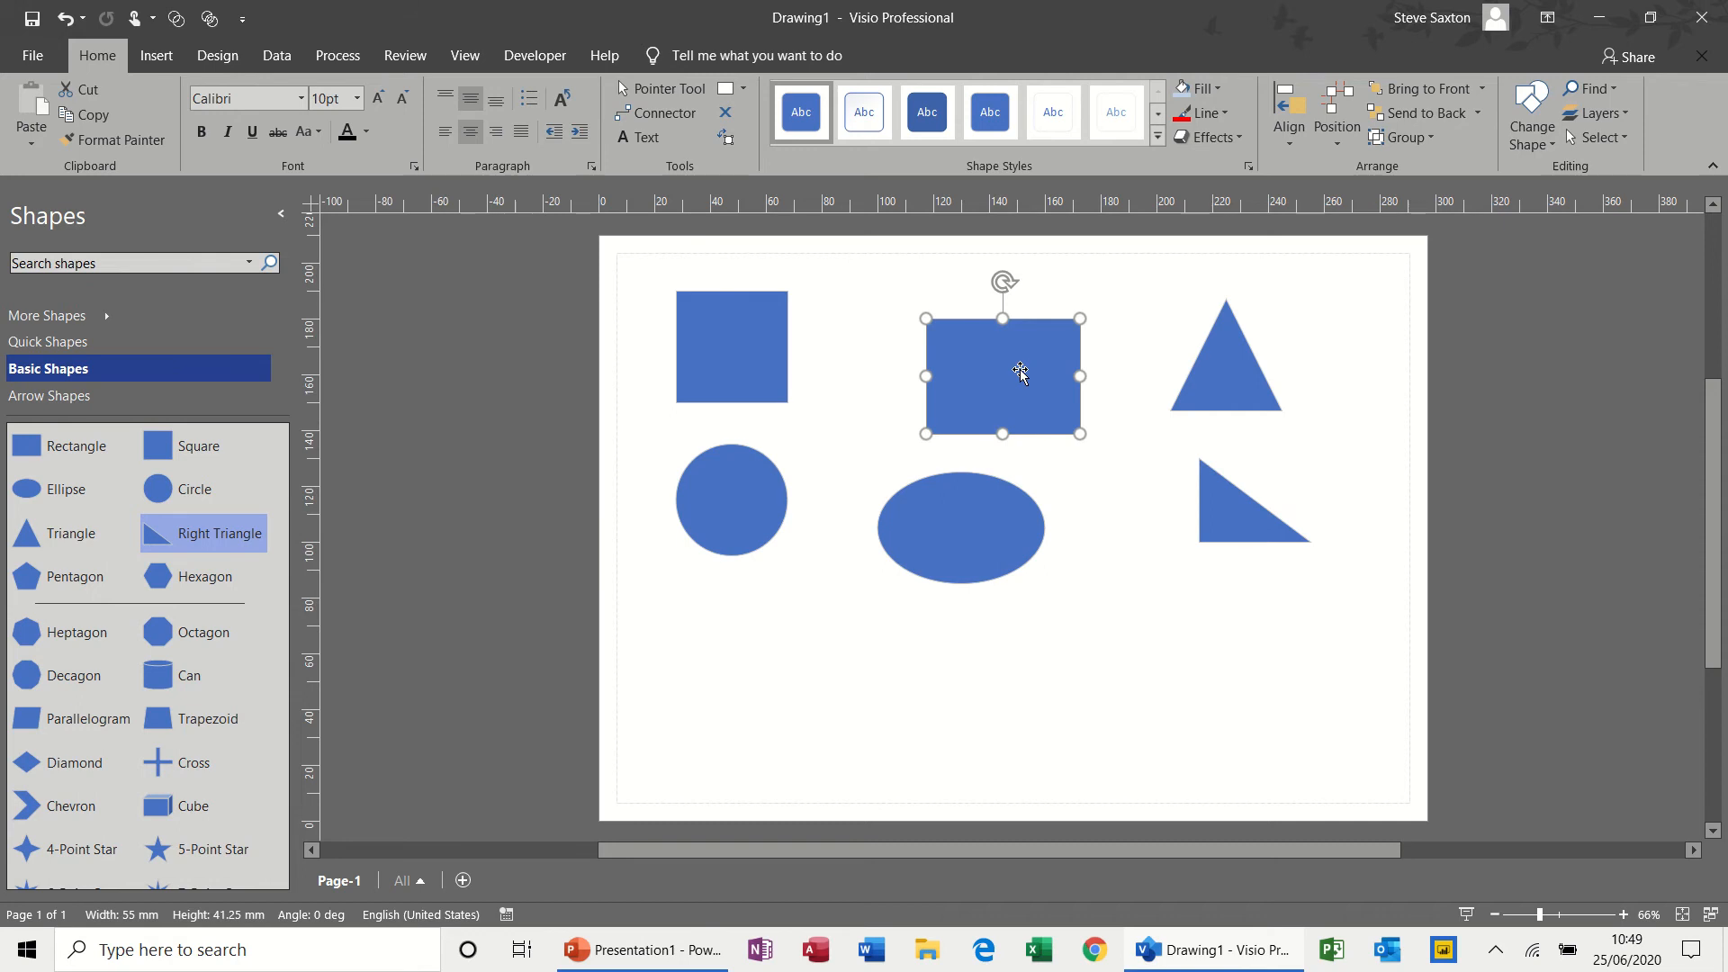
type("Test")
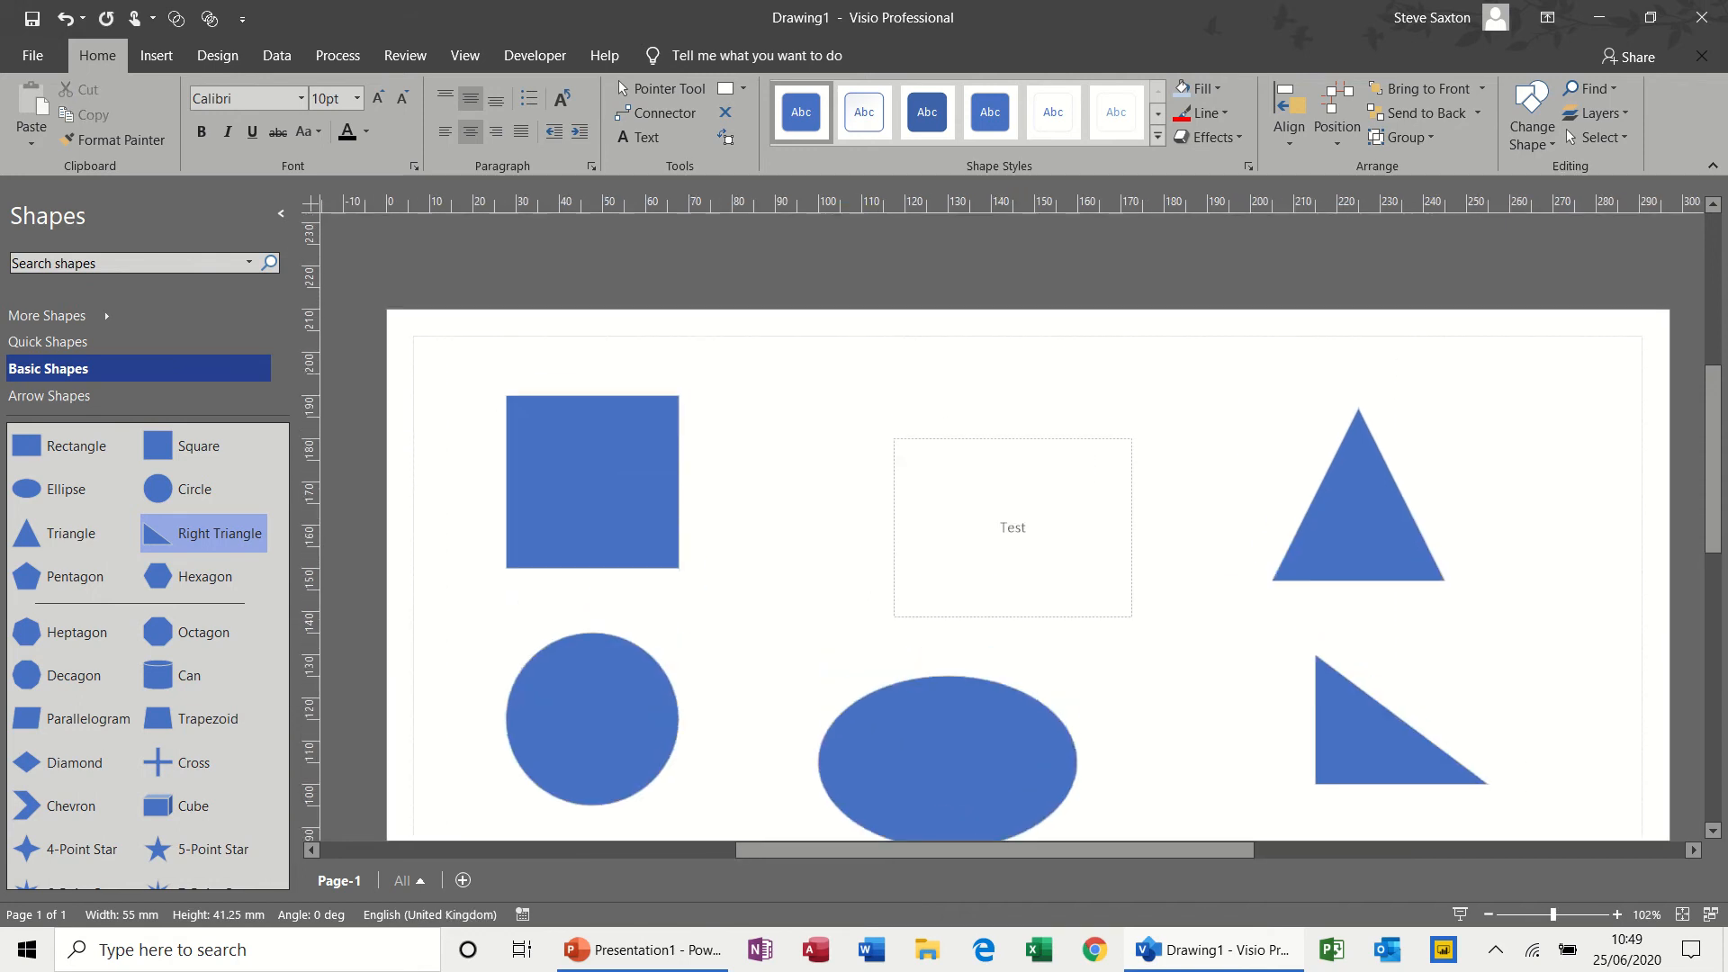
left_click(1199, 589)
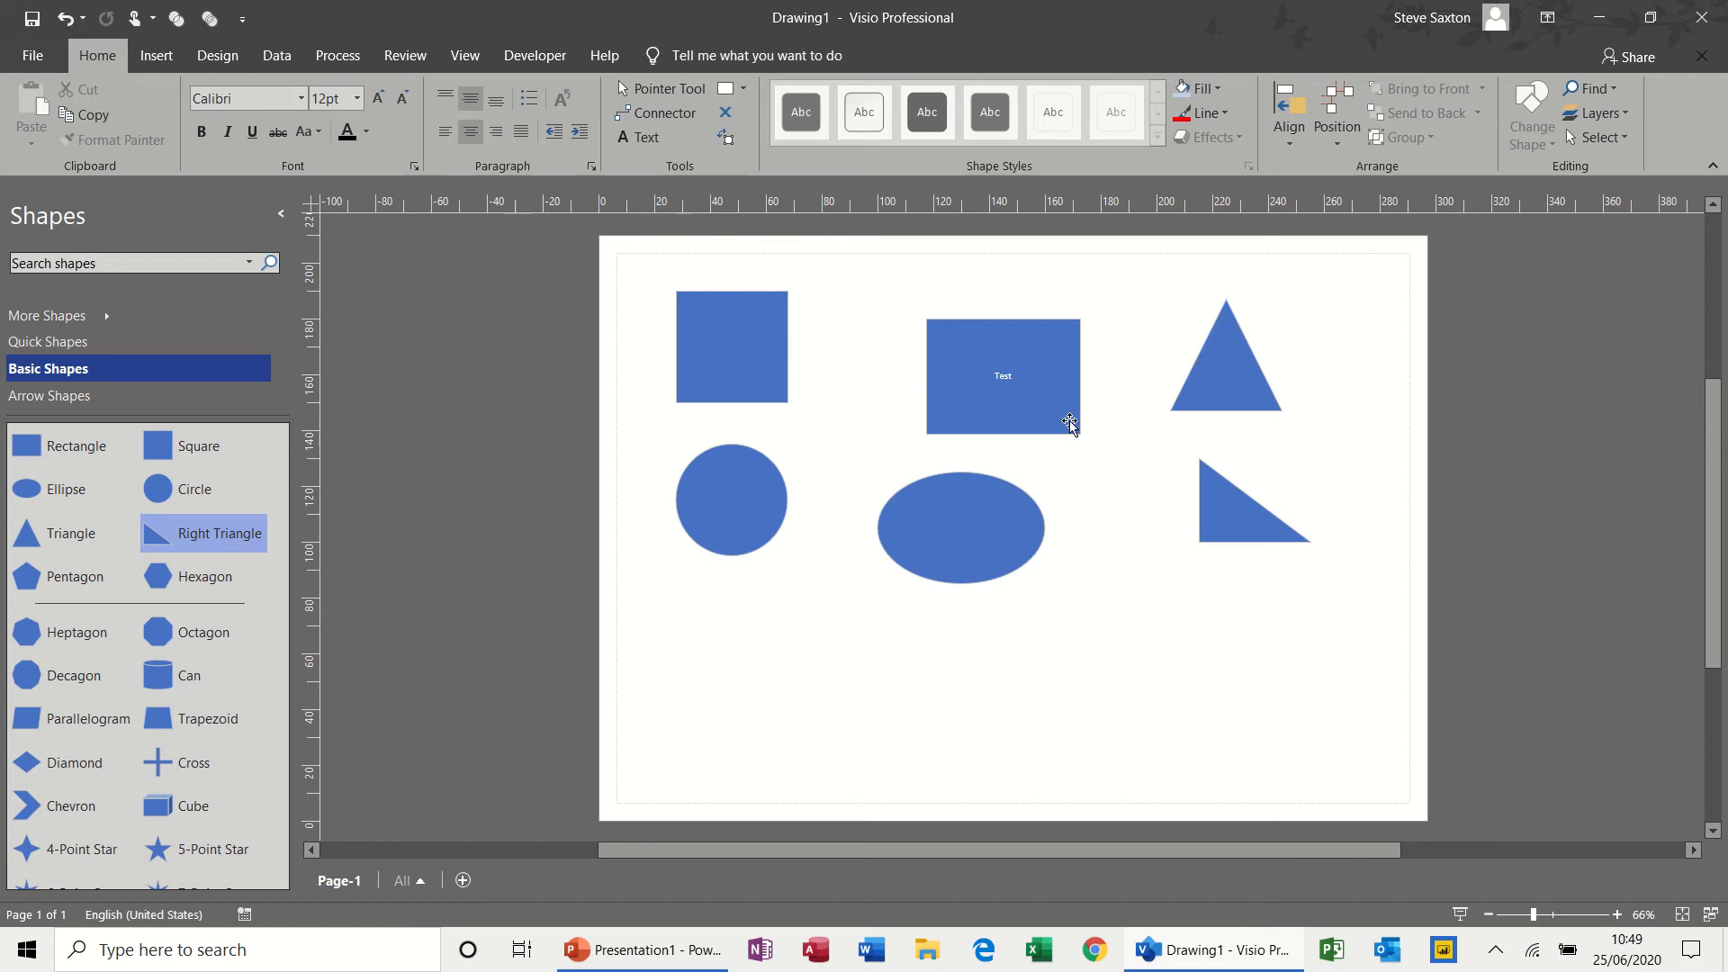
left_click(987, 548)
type("Test")
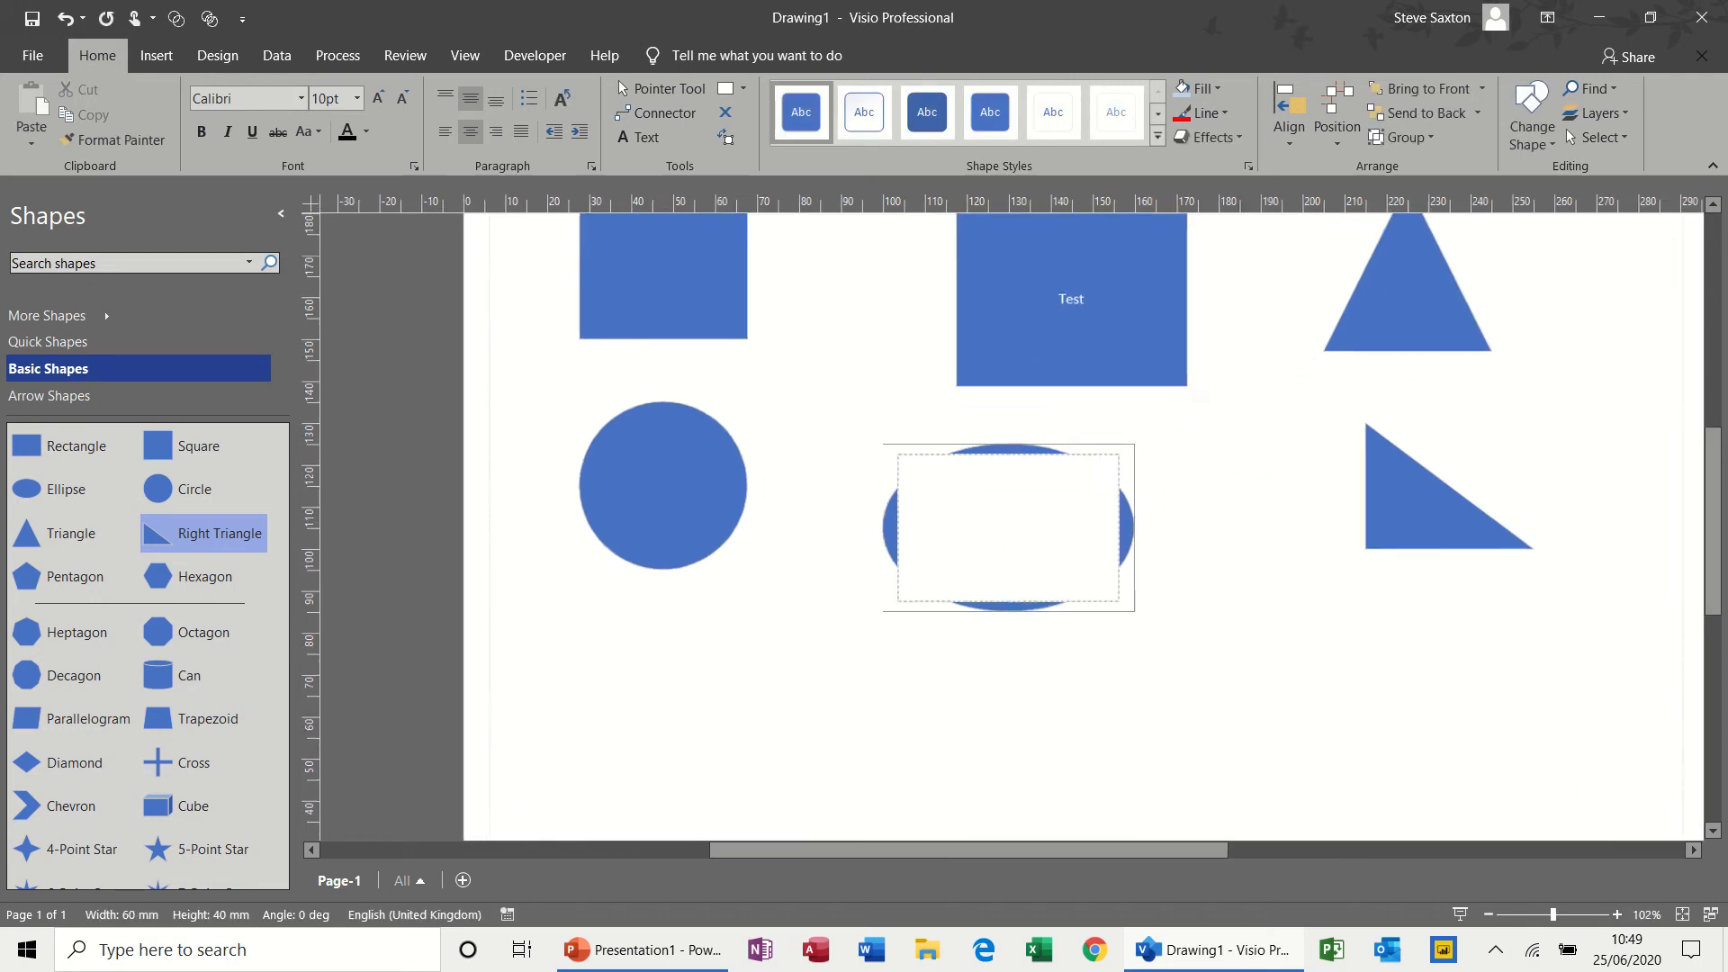
left_click(1238, 627)
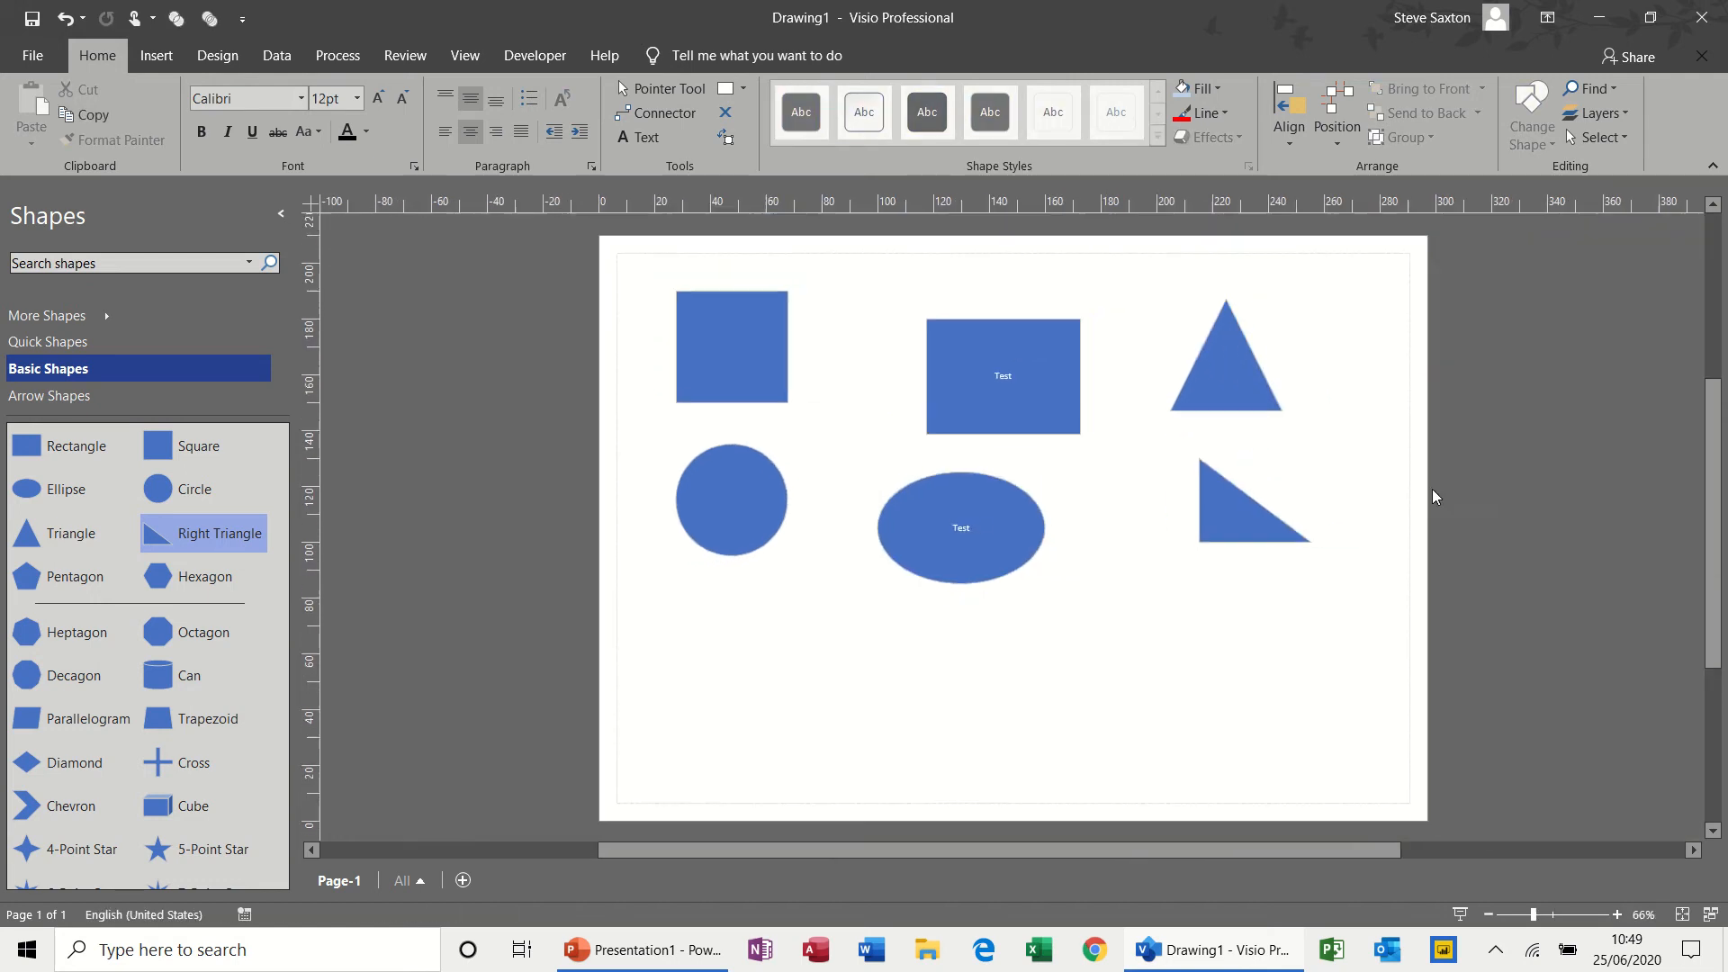
left_click(1258, 509)
type("Test")
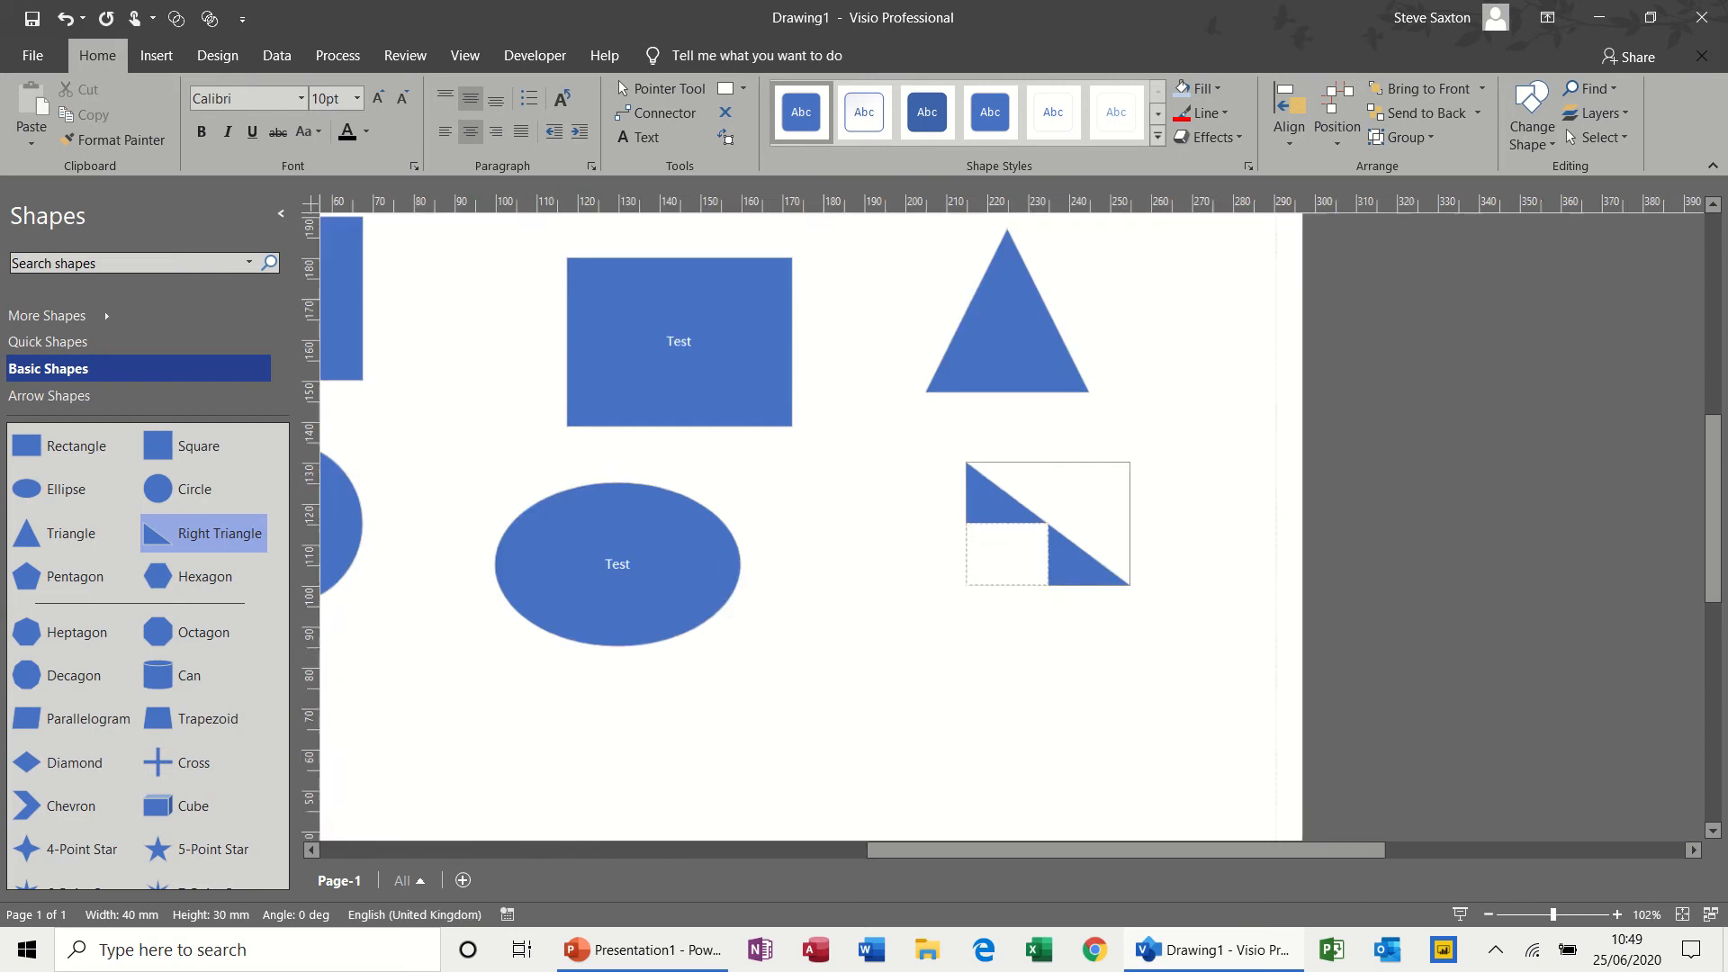
left_click(1088, 676)
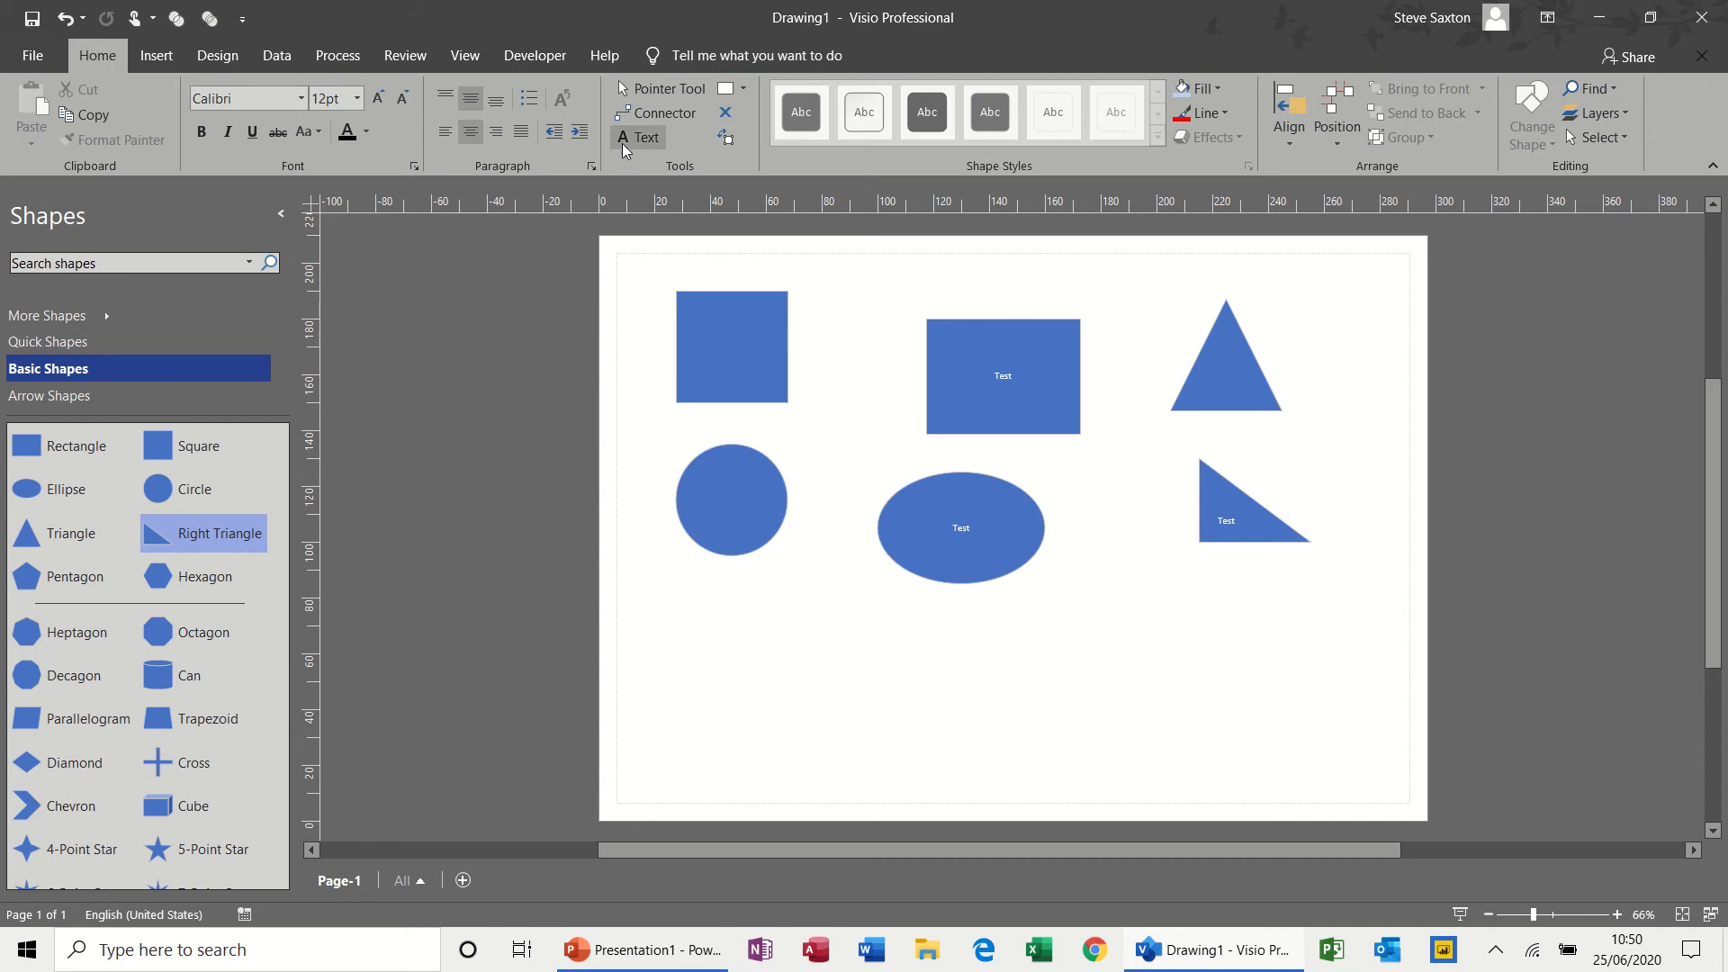
Move the rectangle slightly upward with the Pointer Tool to bring it closer in line with the square
left_click(648, 90)
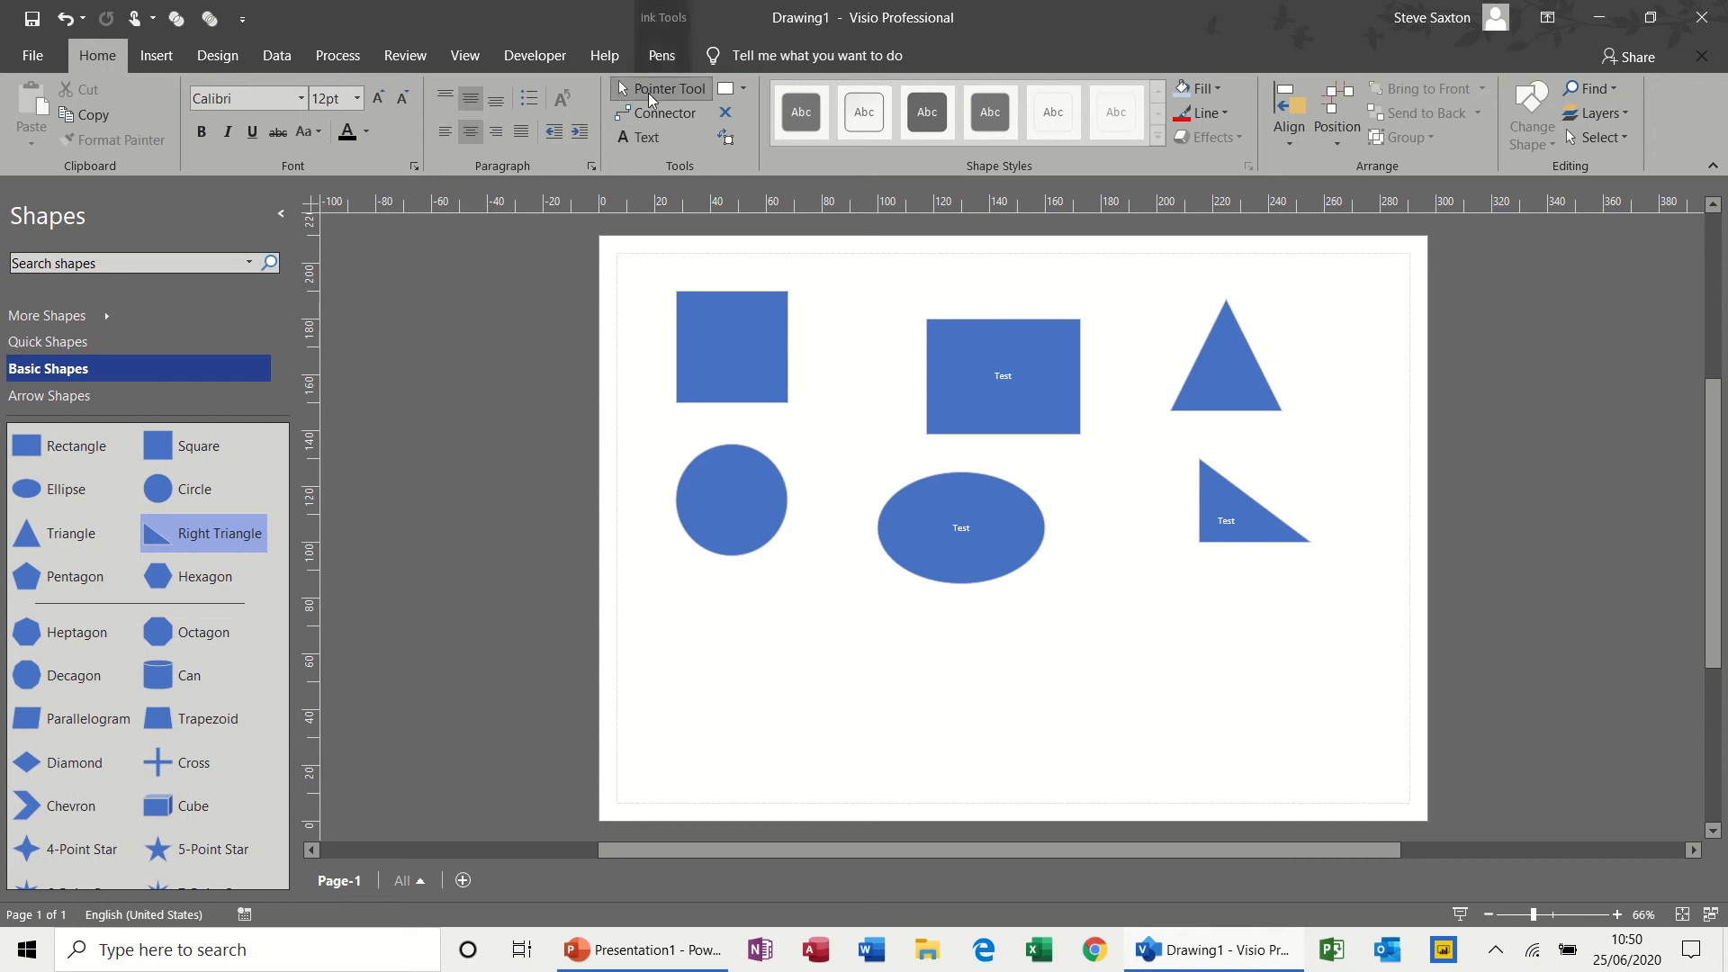
left_click(721, 321)
left_click(1015, 404)
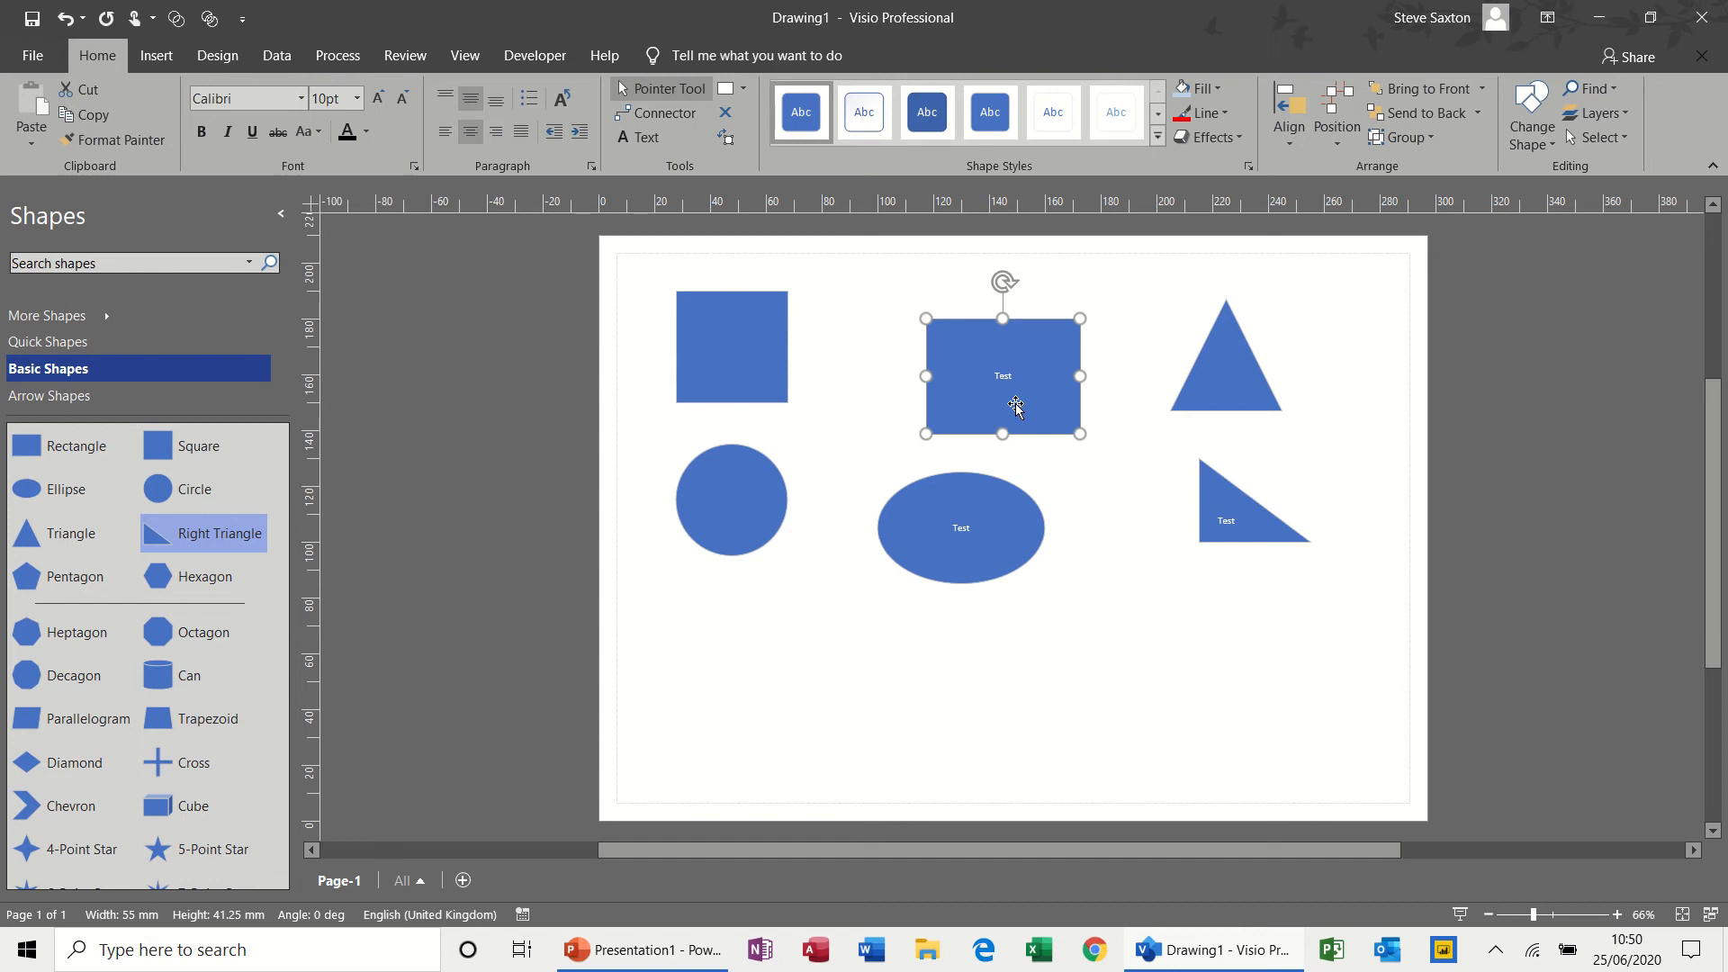
mouse_move(1015, 403)
left_mouse_down()
mouse_move(965, 392)
mouse_move(1024, 382)
left_mouse_up()
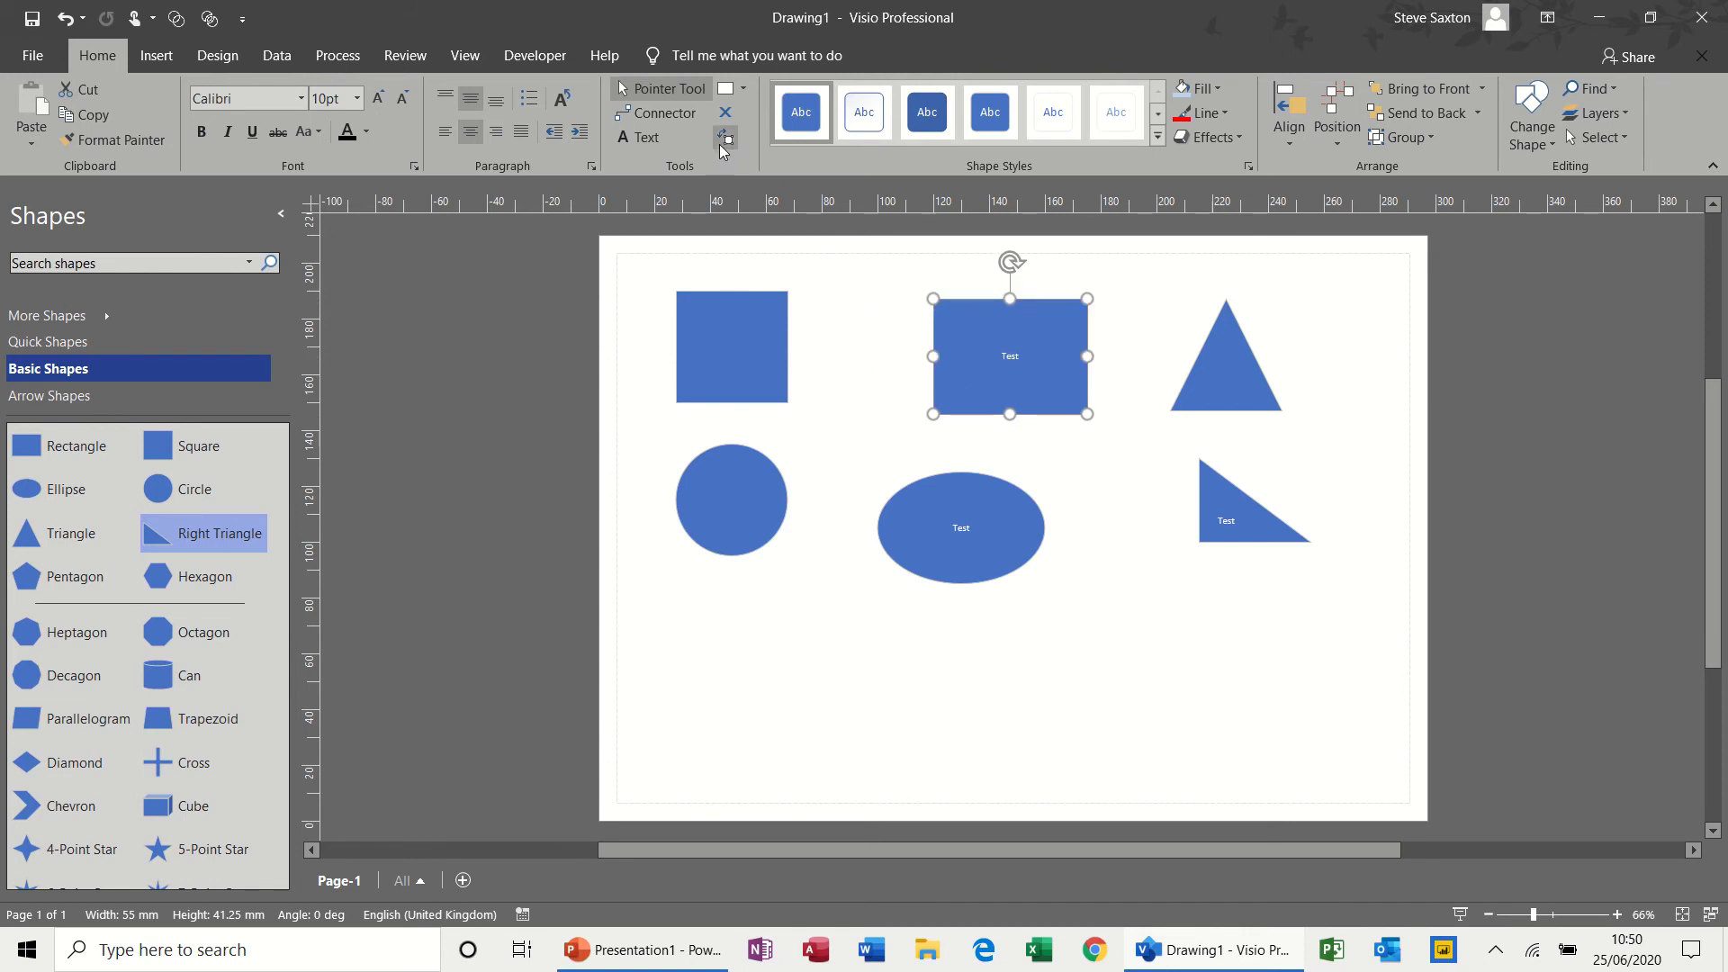
Connect the square's right connection point to the rectangle's left connection point, and move the rectangle around to test the connector's routing
left_click(691, 121)
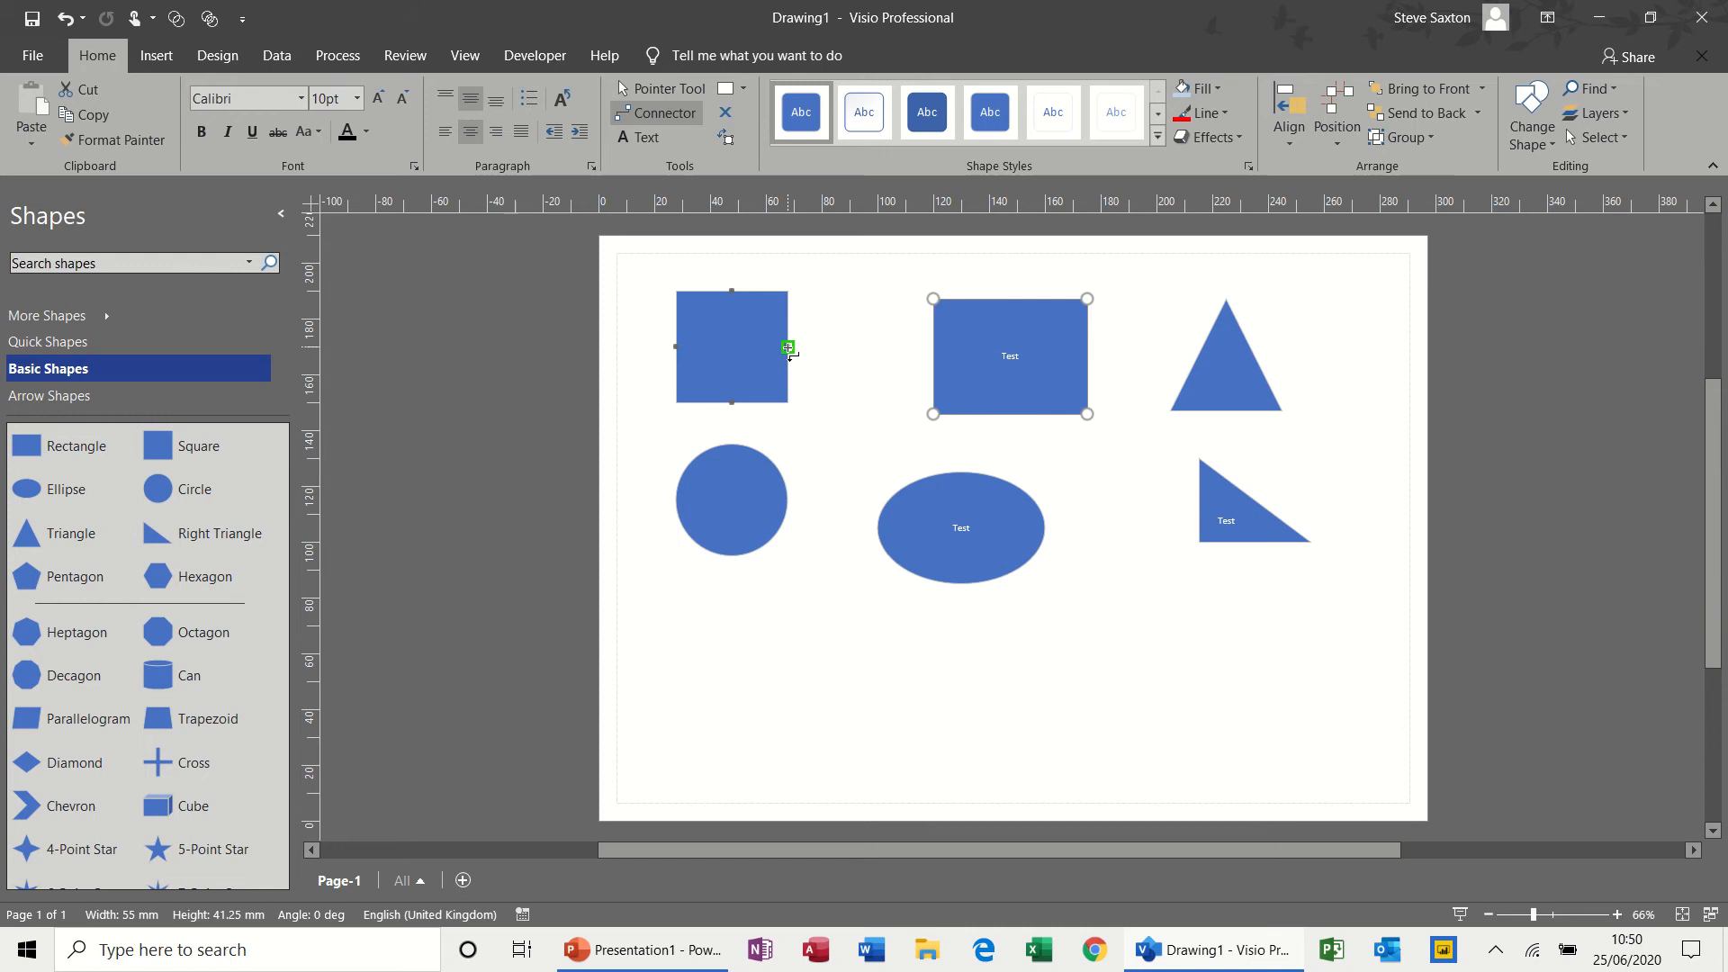
left_click_drag(789, 348, 933, 356)
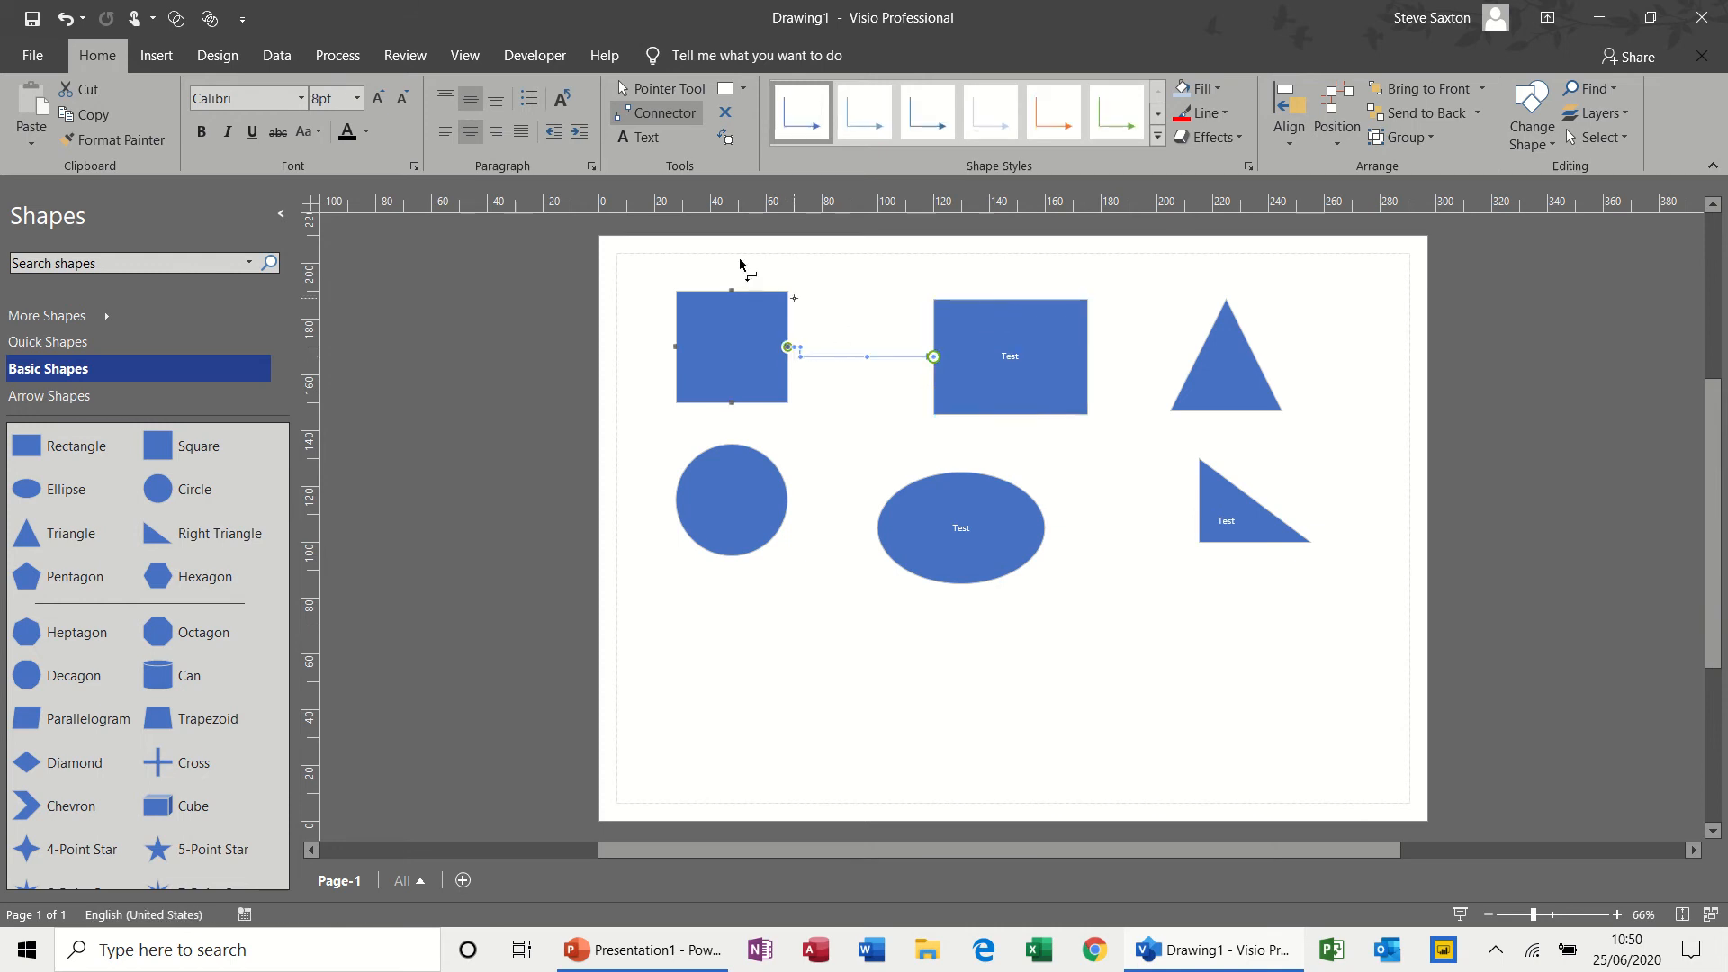
left_click(656, 90)
left_click_drag(1008, 317, 955, 323)
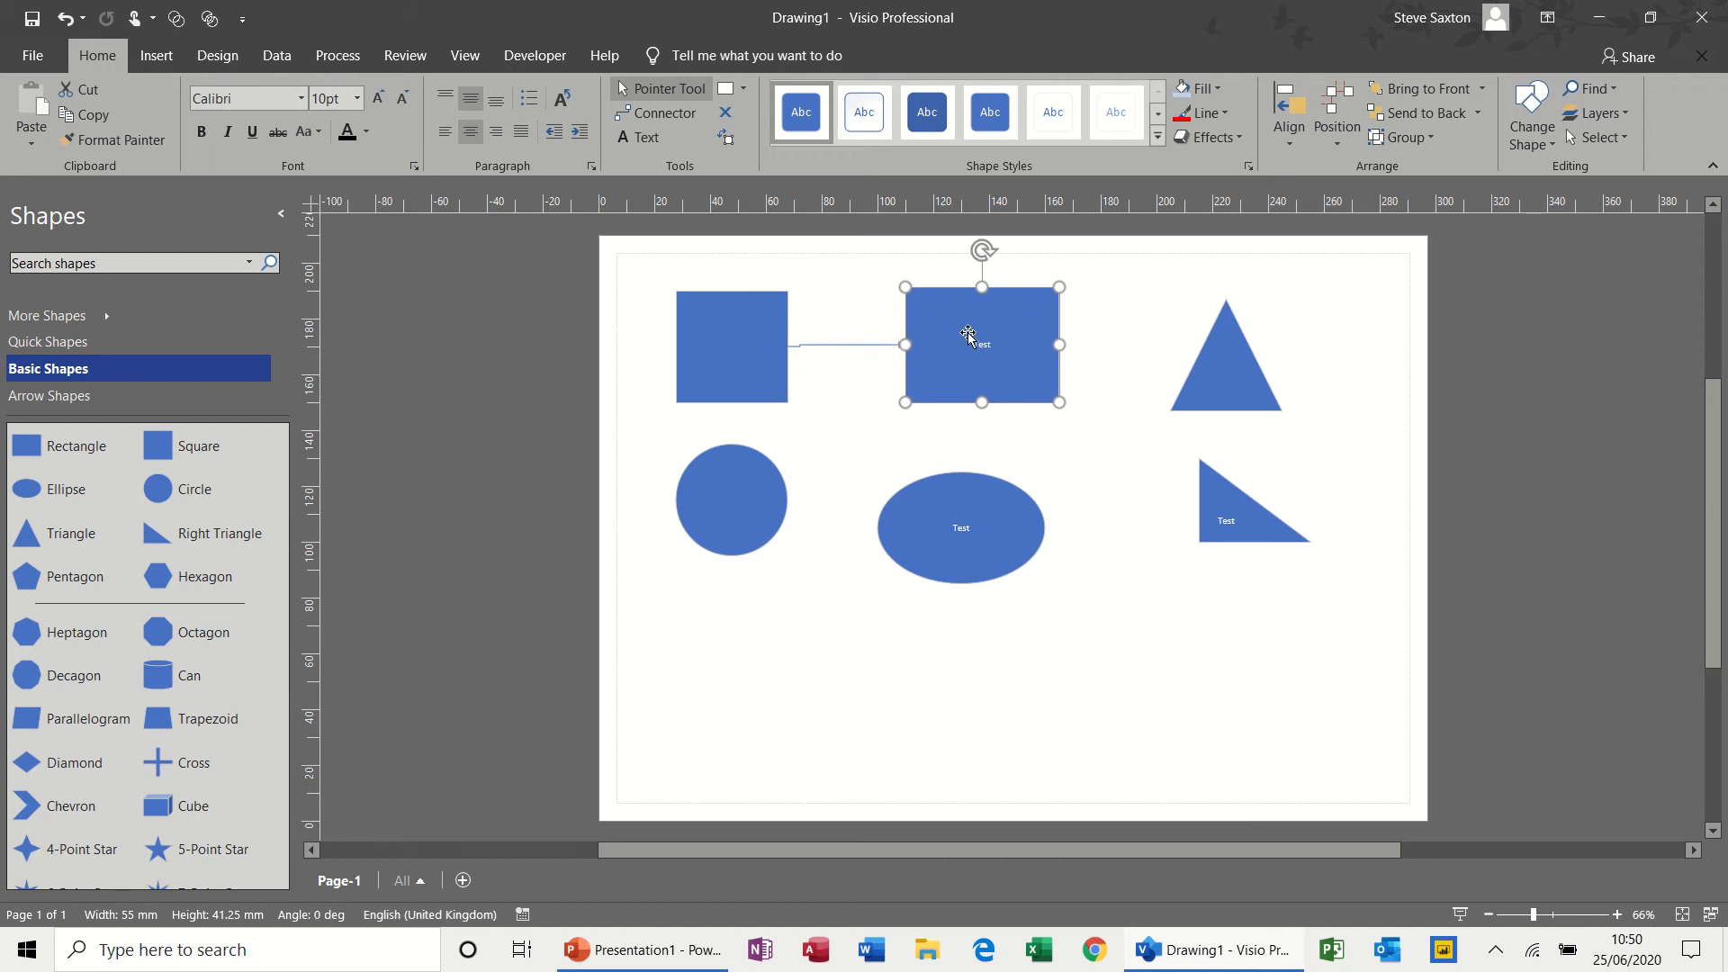
left_click_drag(978, 328, 484, 662)
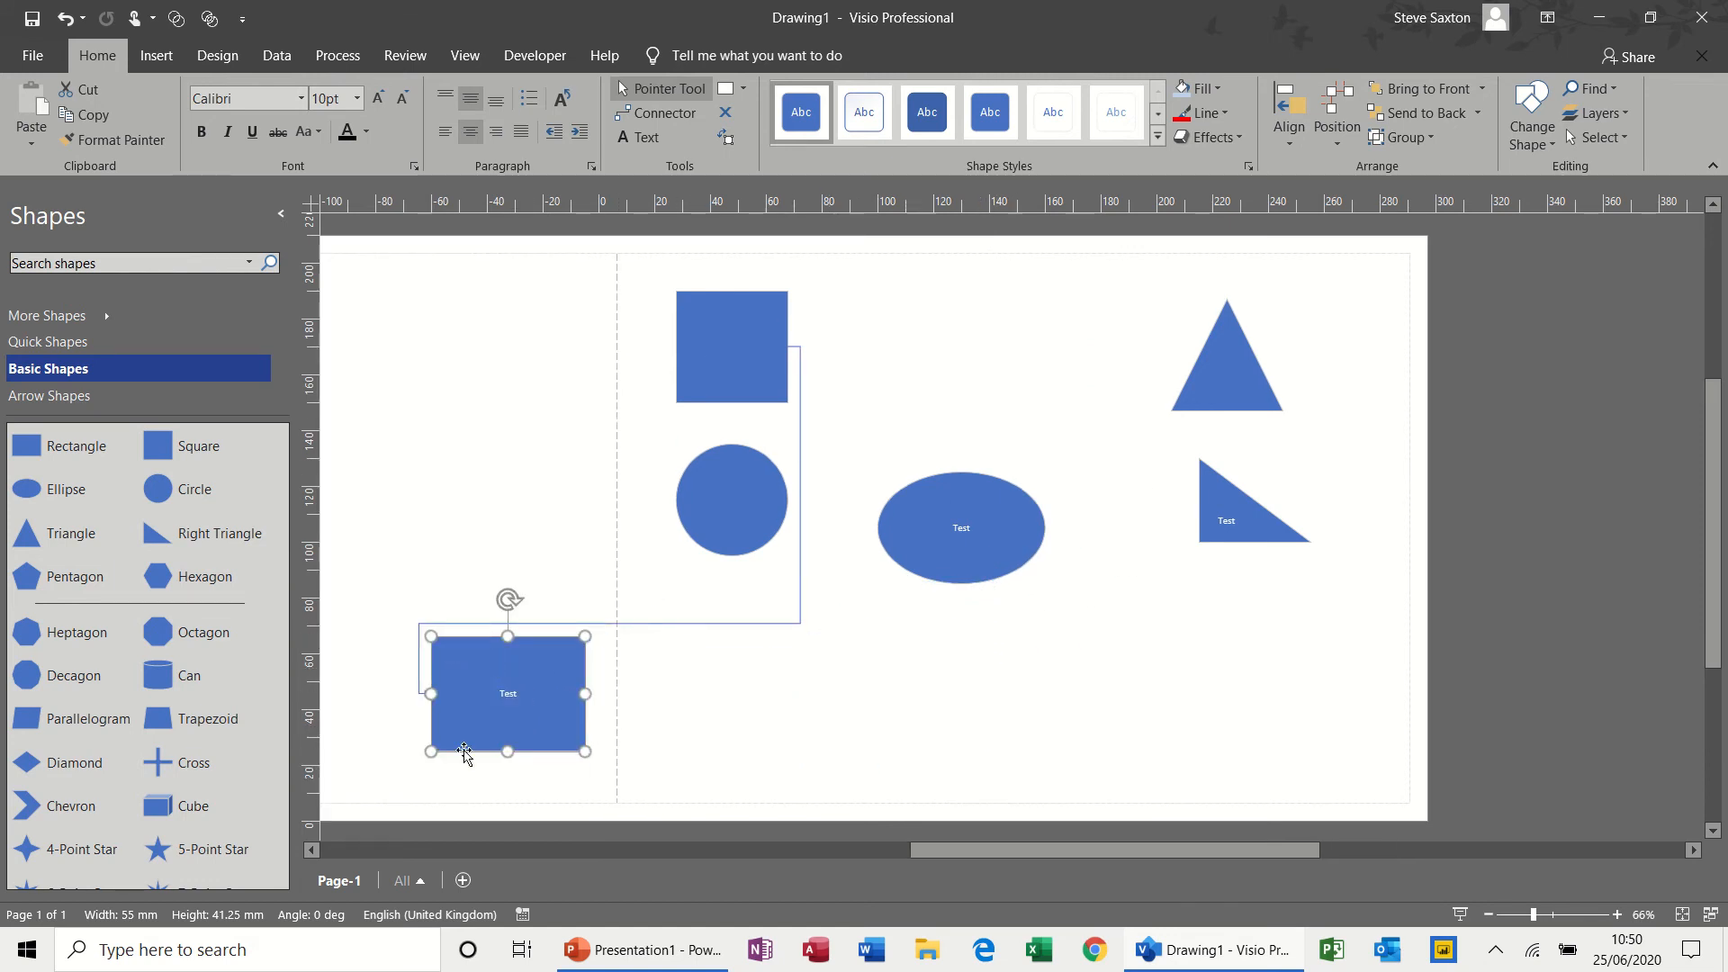
left_click_drag(532, 727, 1014, 390)
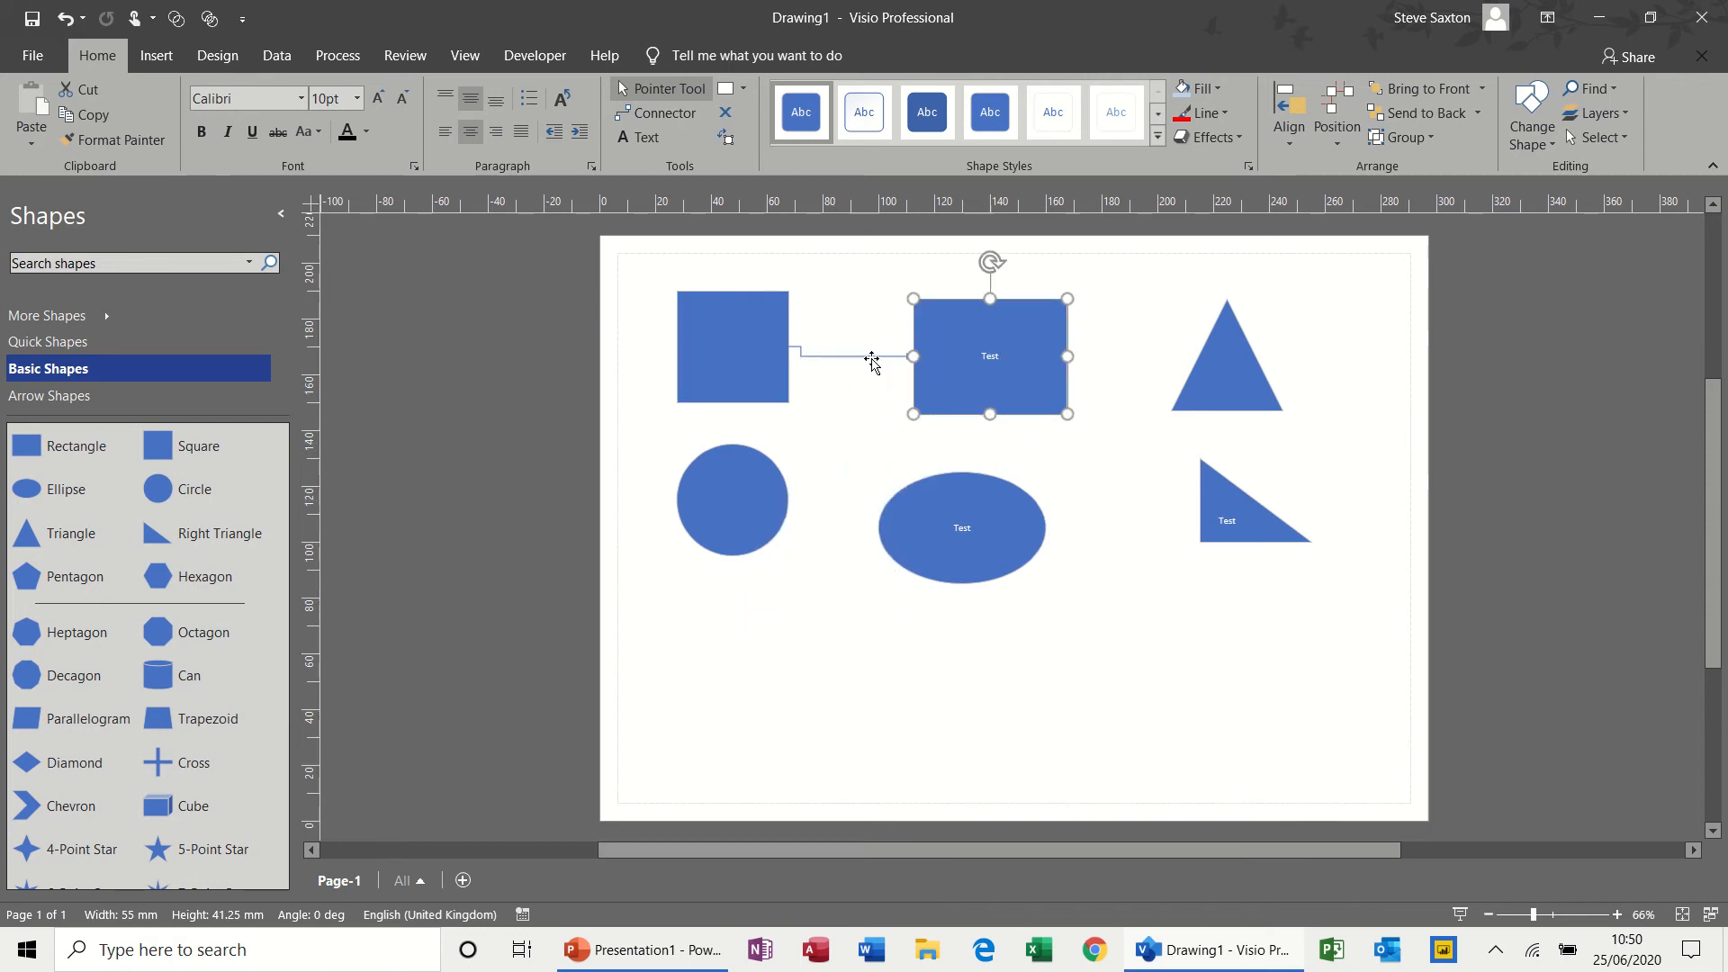
Delete the connector between the square and the rectangle
left_click(871, 356)
key("Delete")
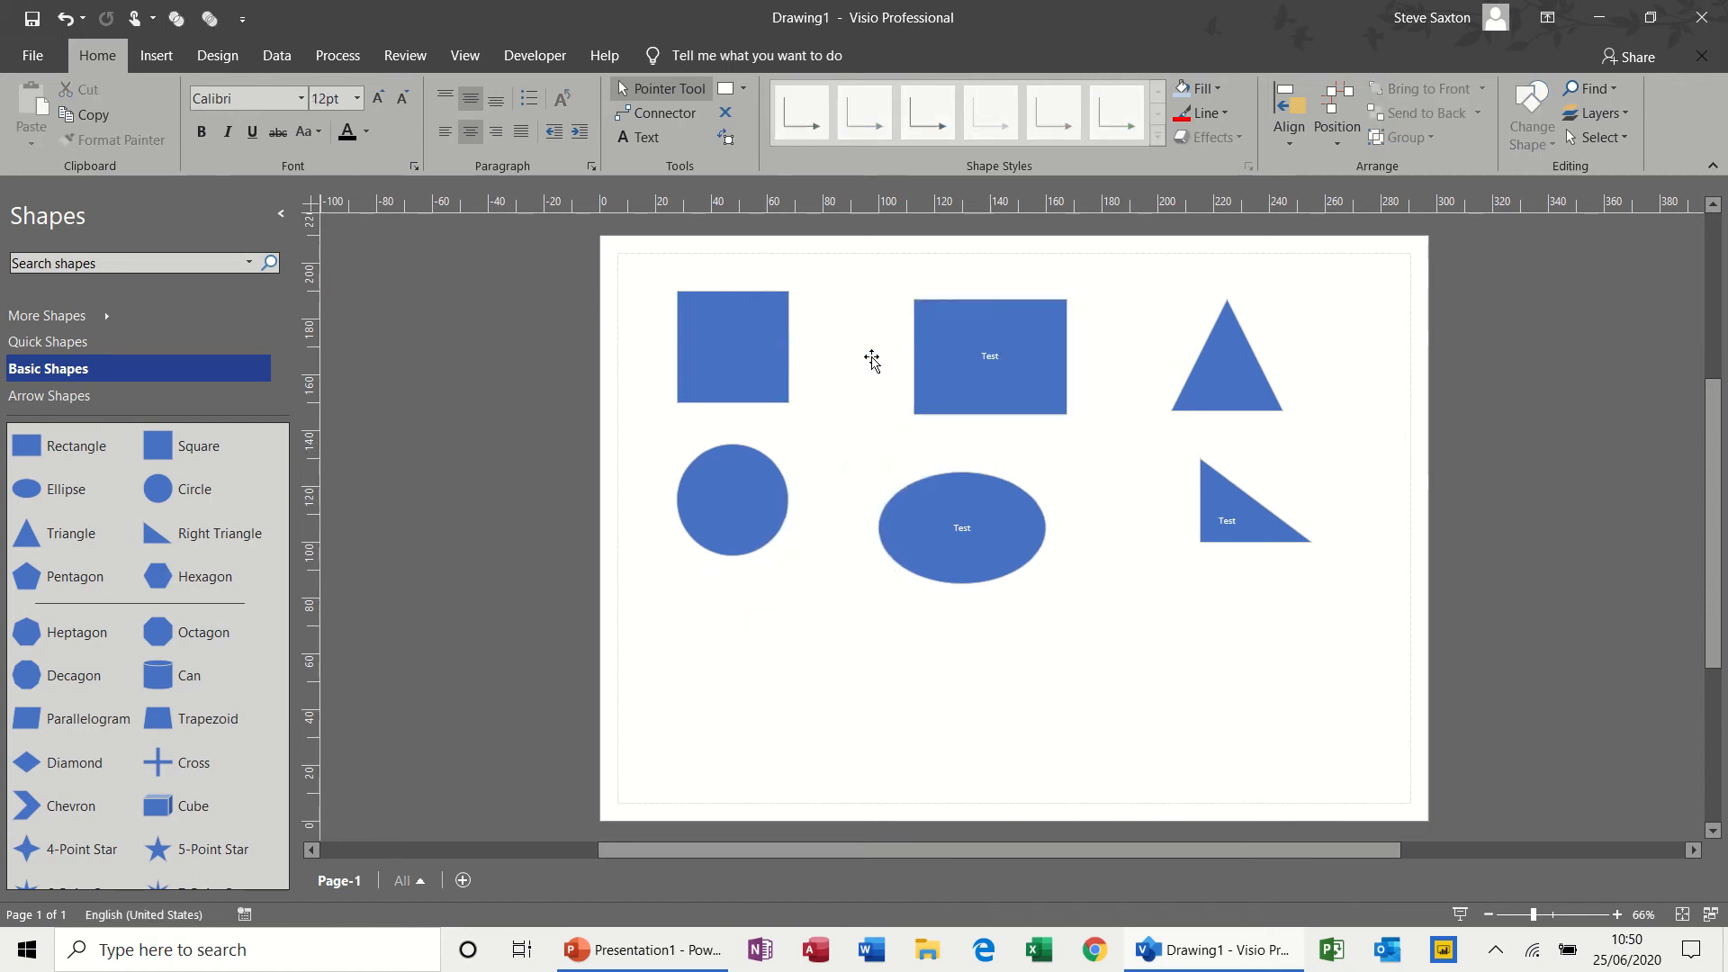
Draw a connector from the square's right connection point and glue its end to the rectangle as a whole shape
left_click(661, 113)
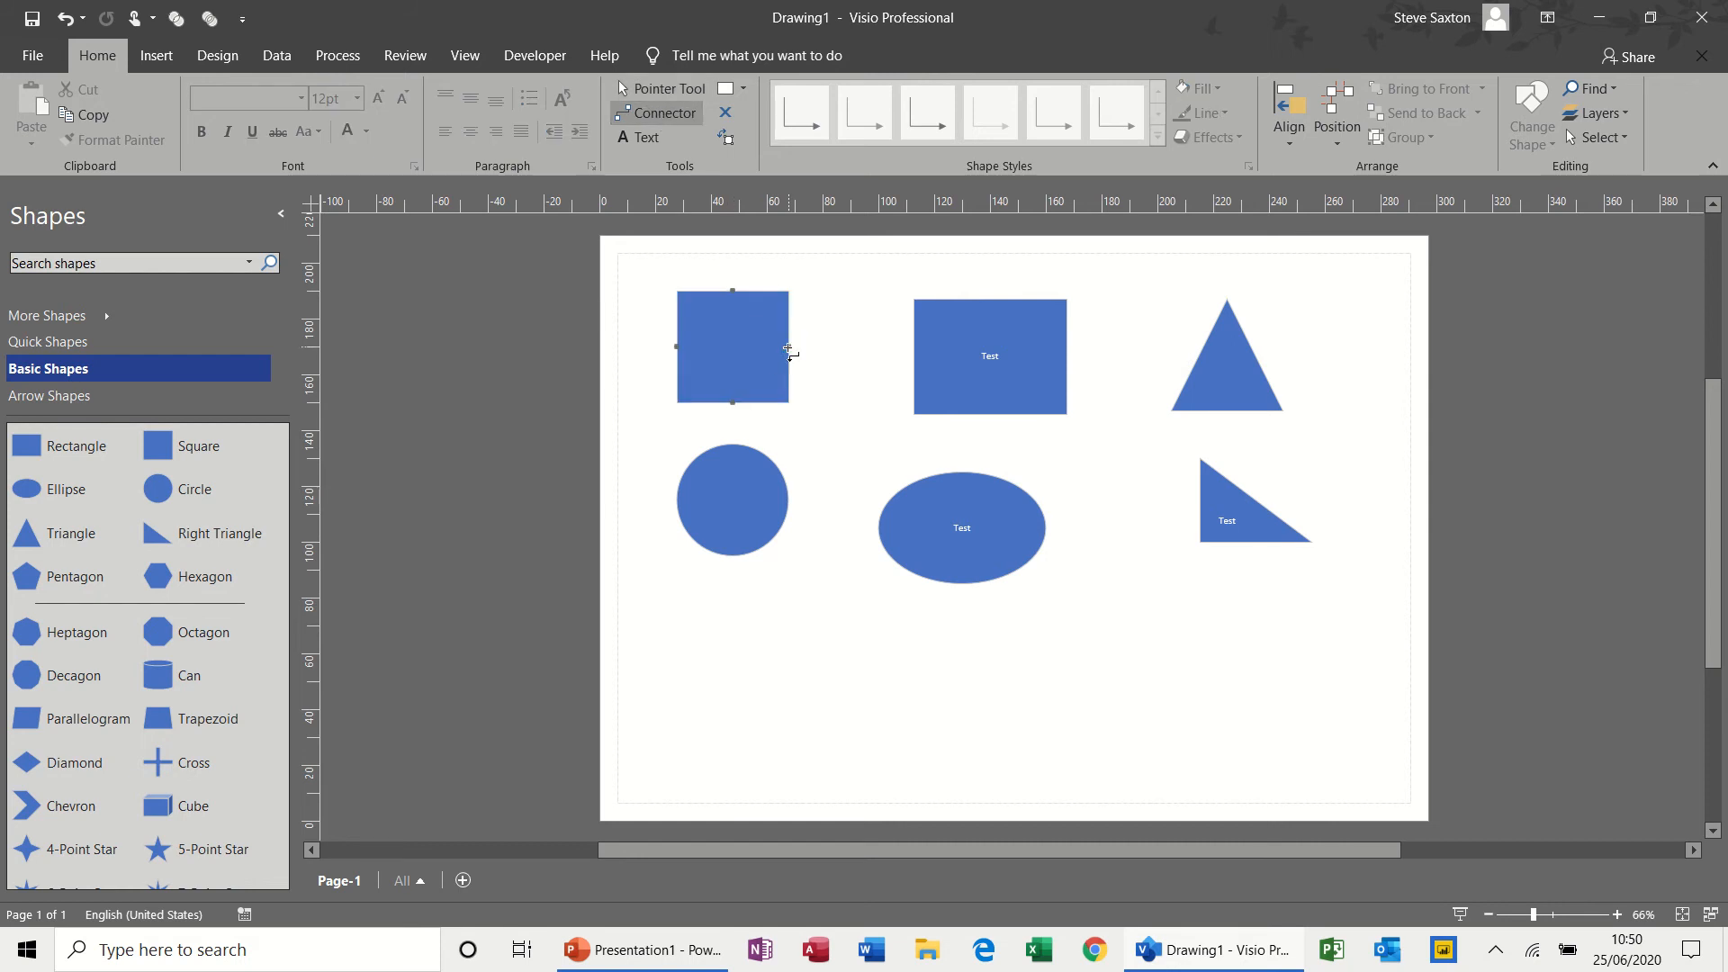
left_click_drag(868, 347, 916, 344)
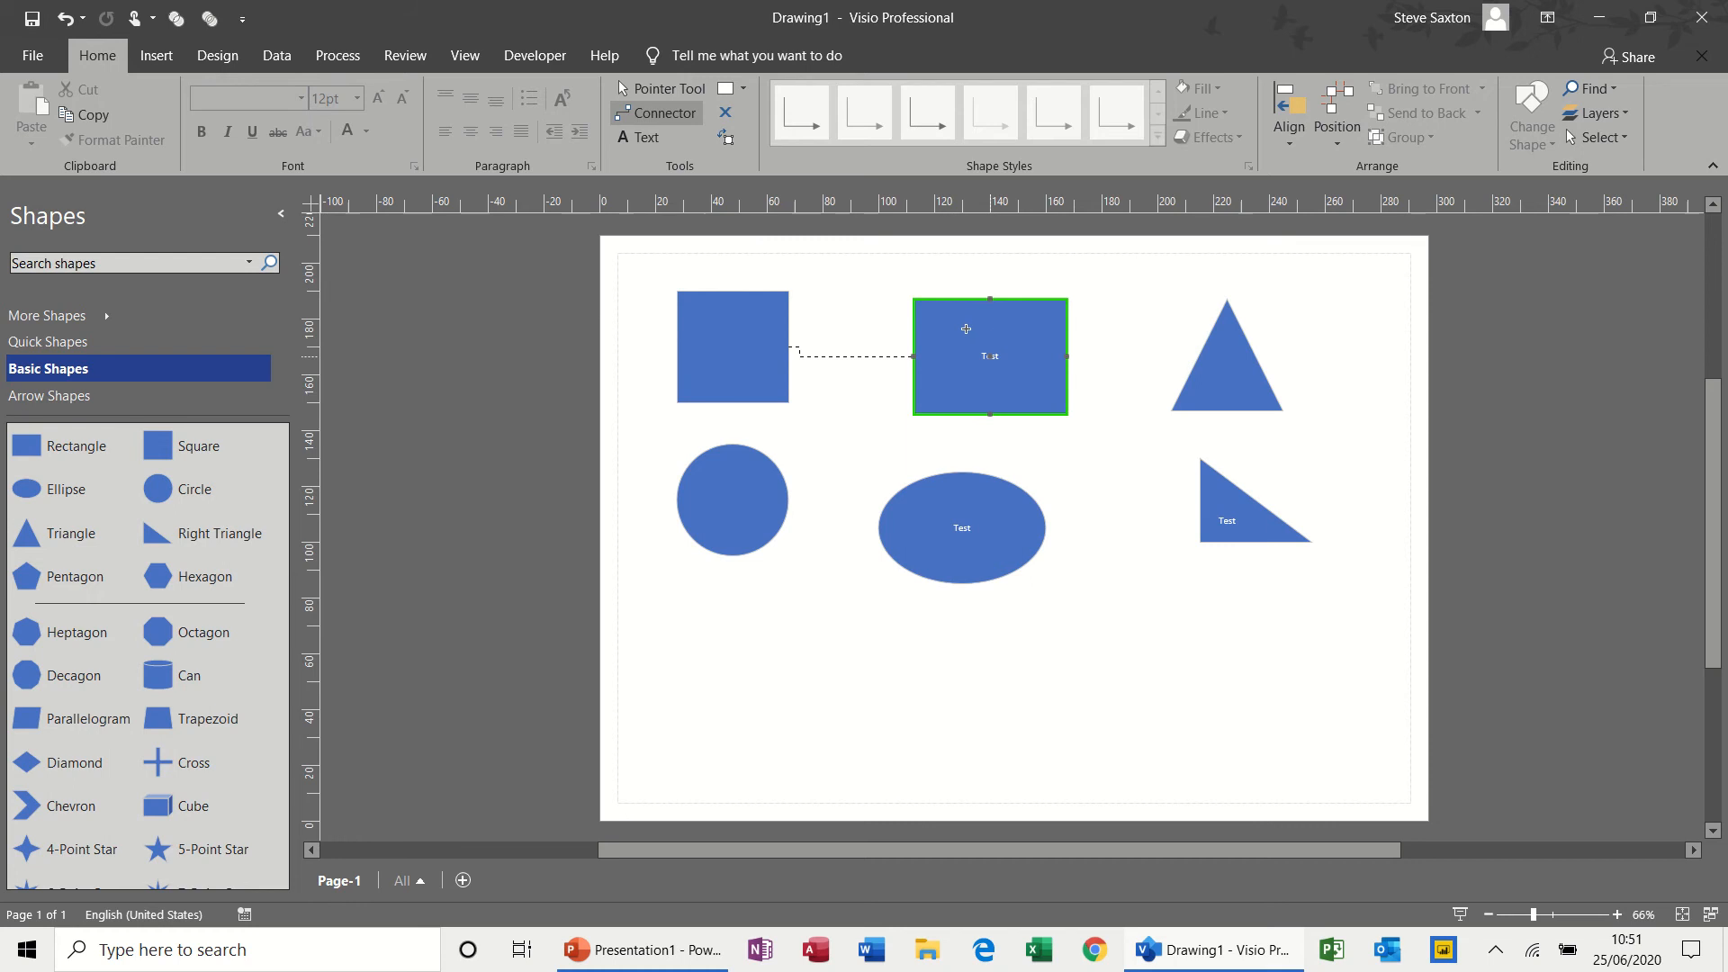
left_click_drag(965, 329, 965, 329)
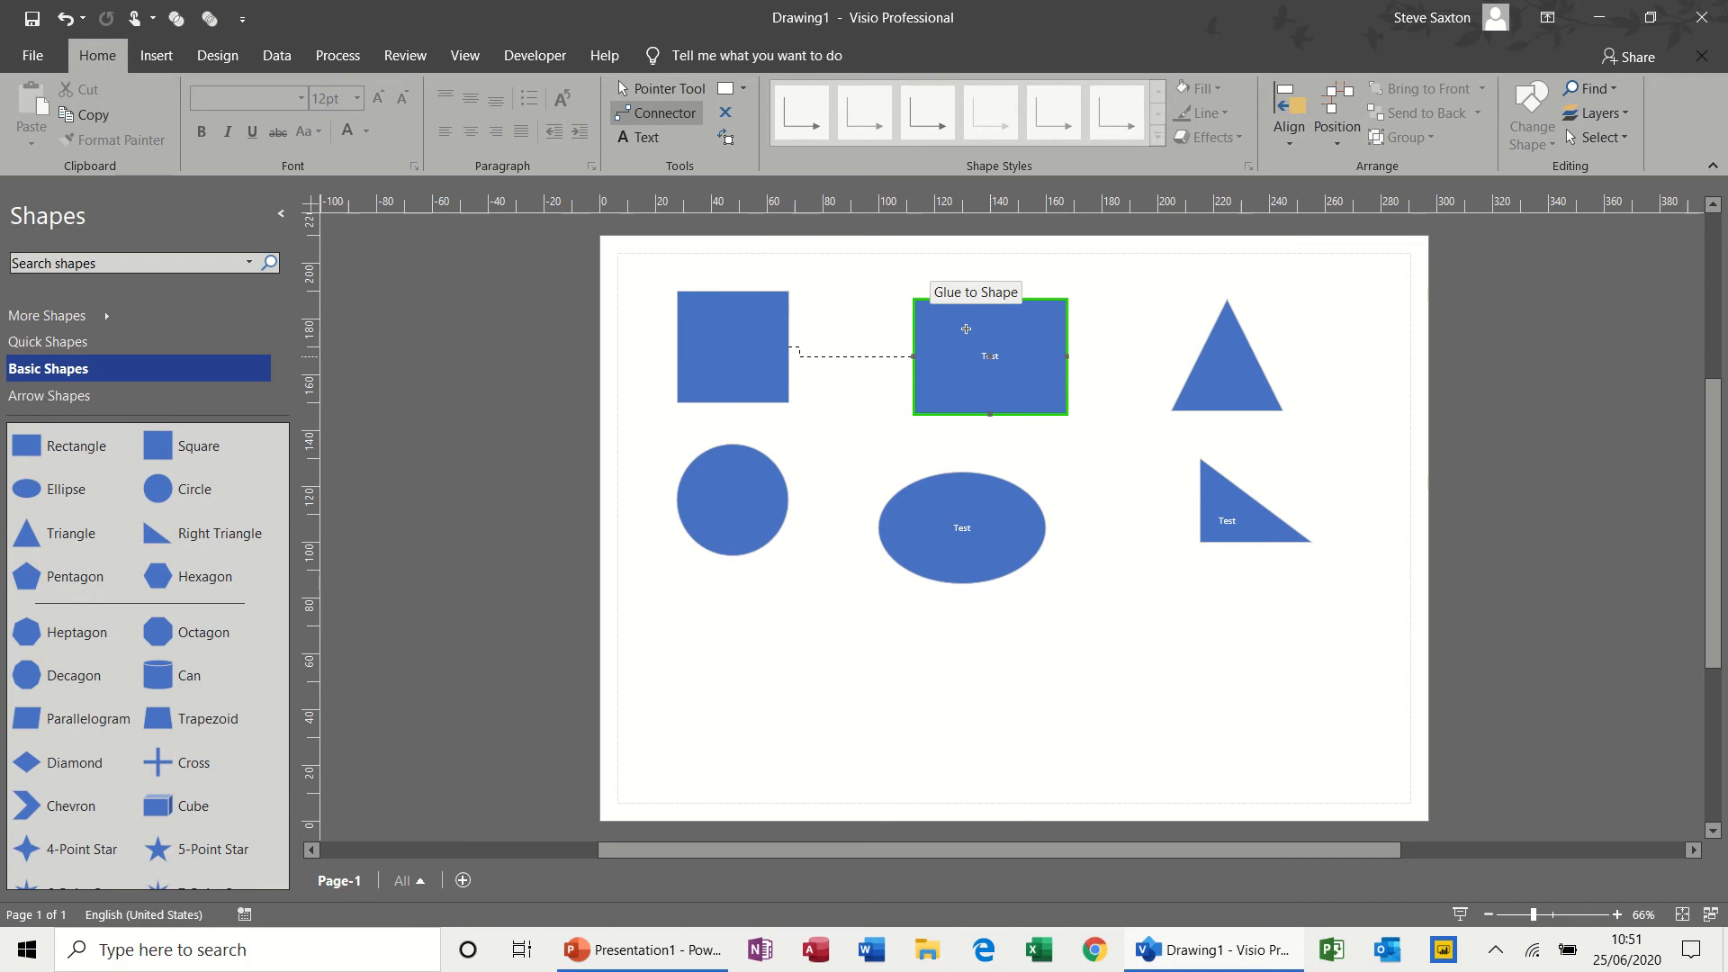
left_click_drag(965, 329, 969, 333)
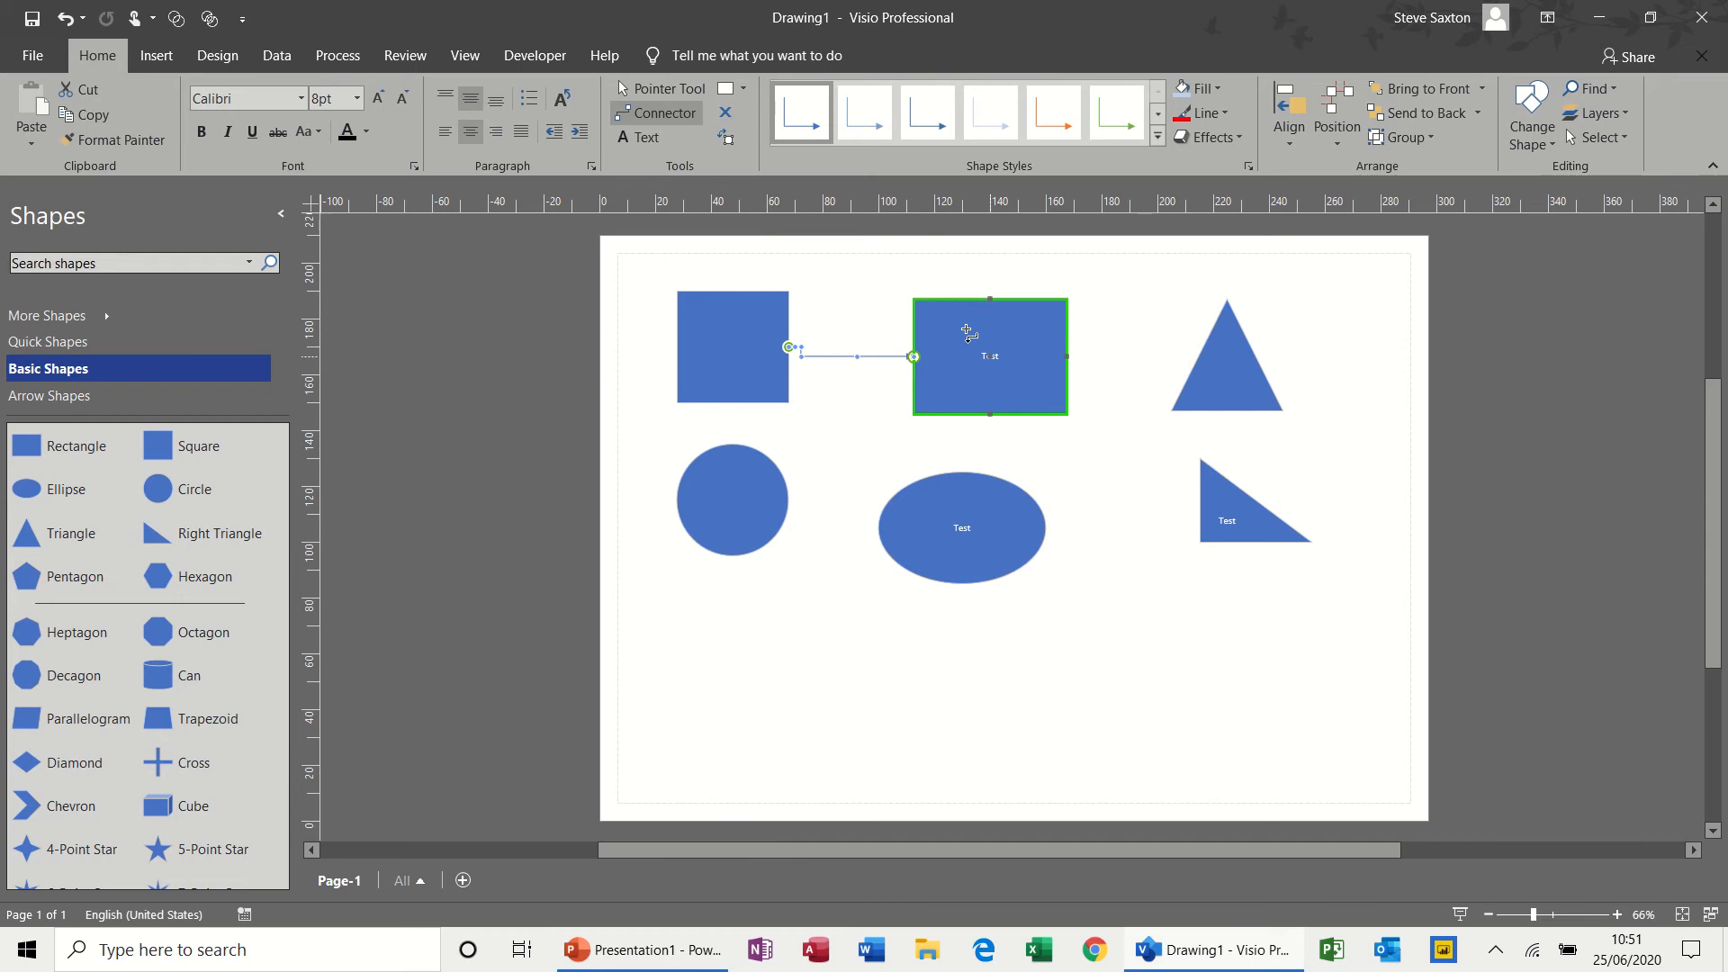
Move the rectangle around the square to test the connector's rerouting, and leave it close to the square's right side
left_click(664, 96)
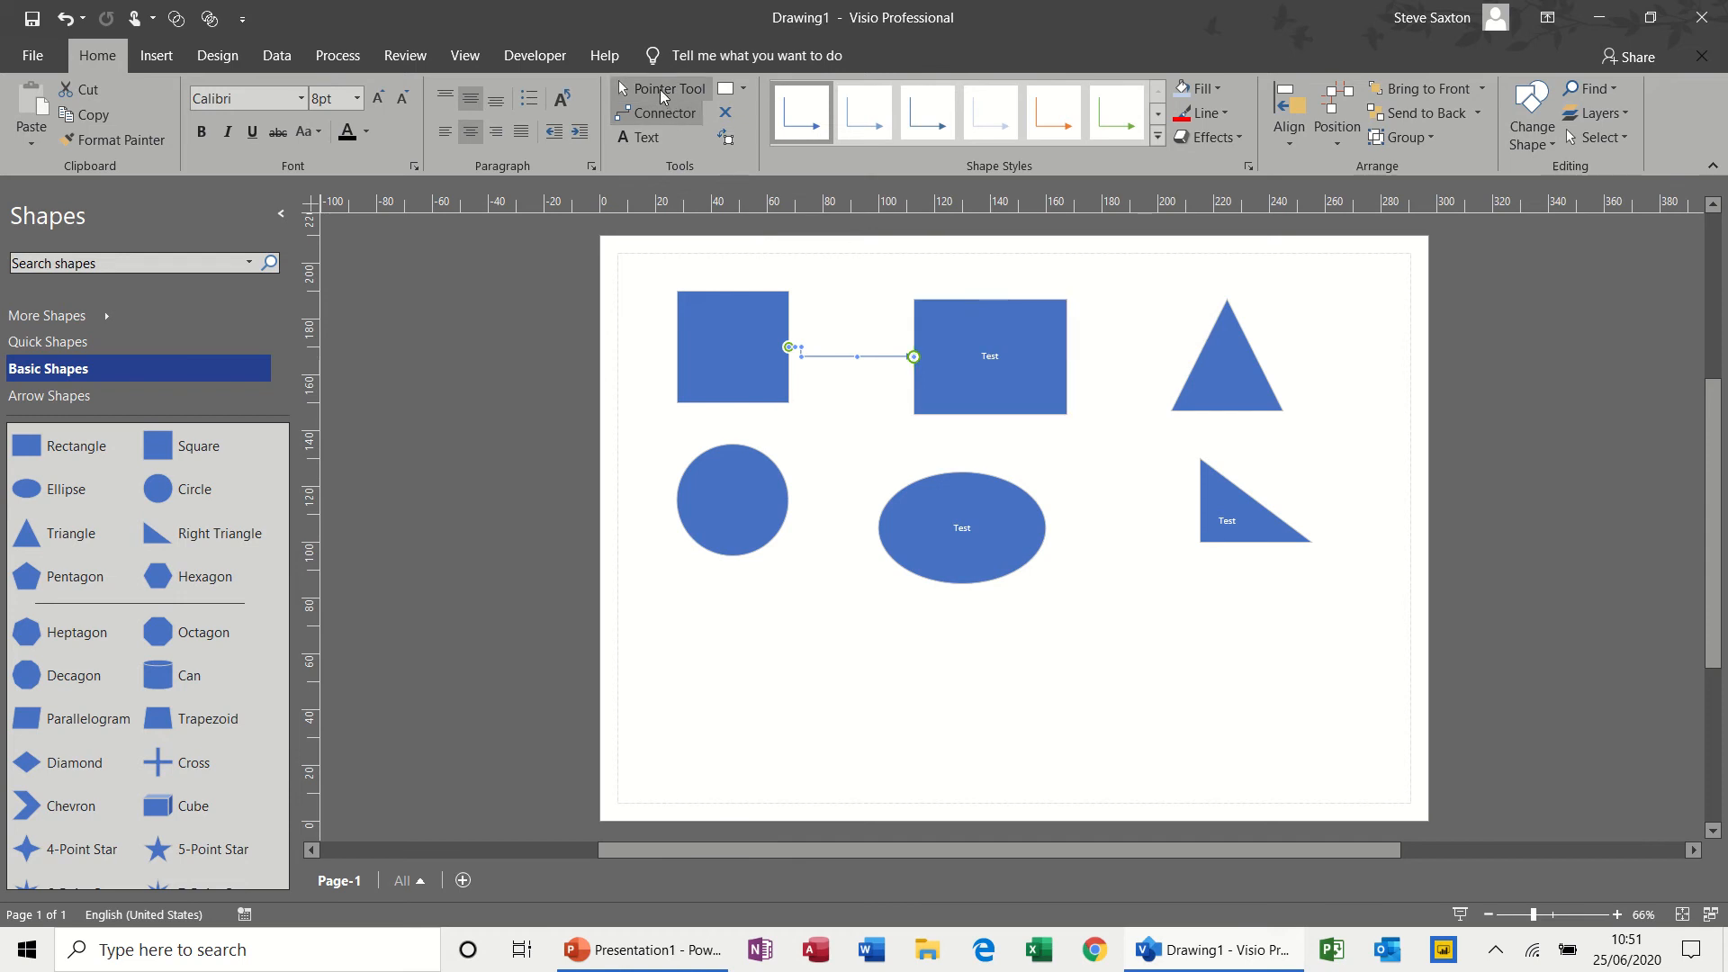
left_click(664, 96)
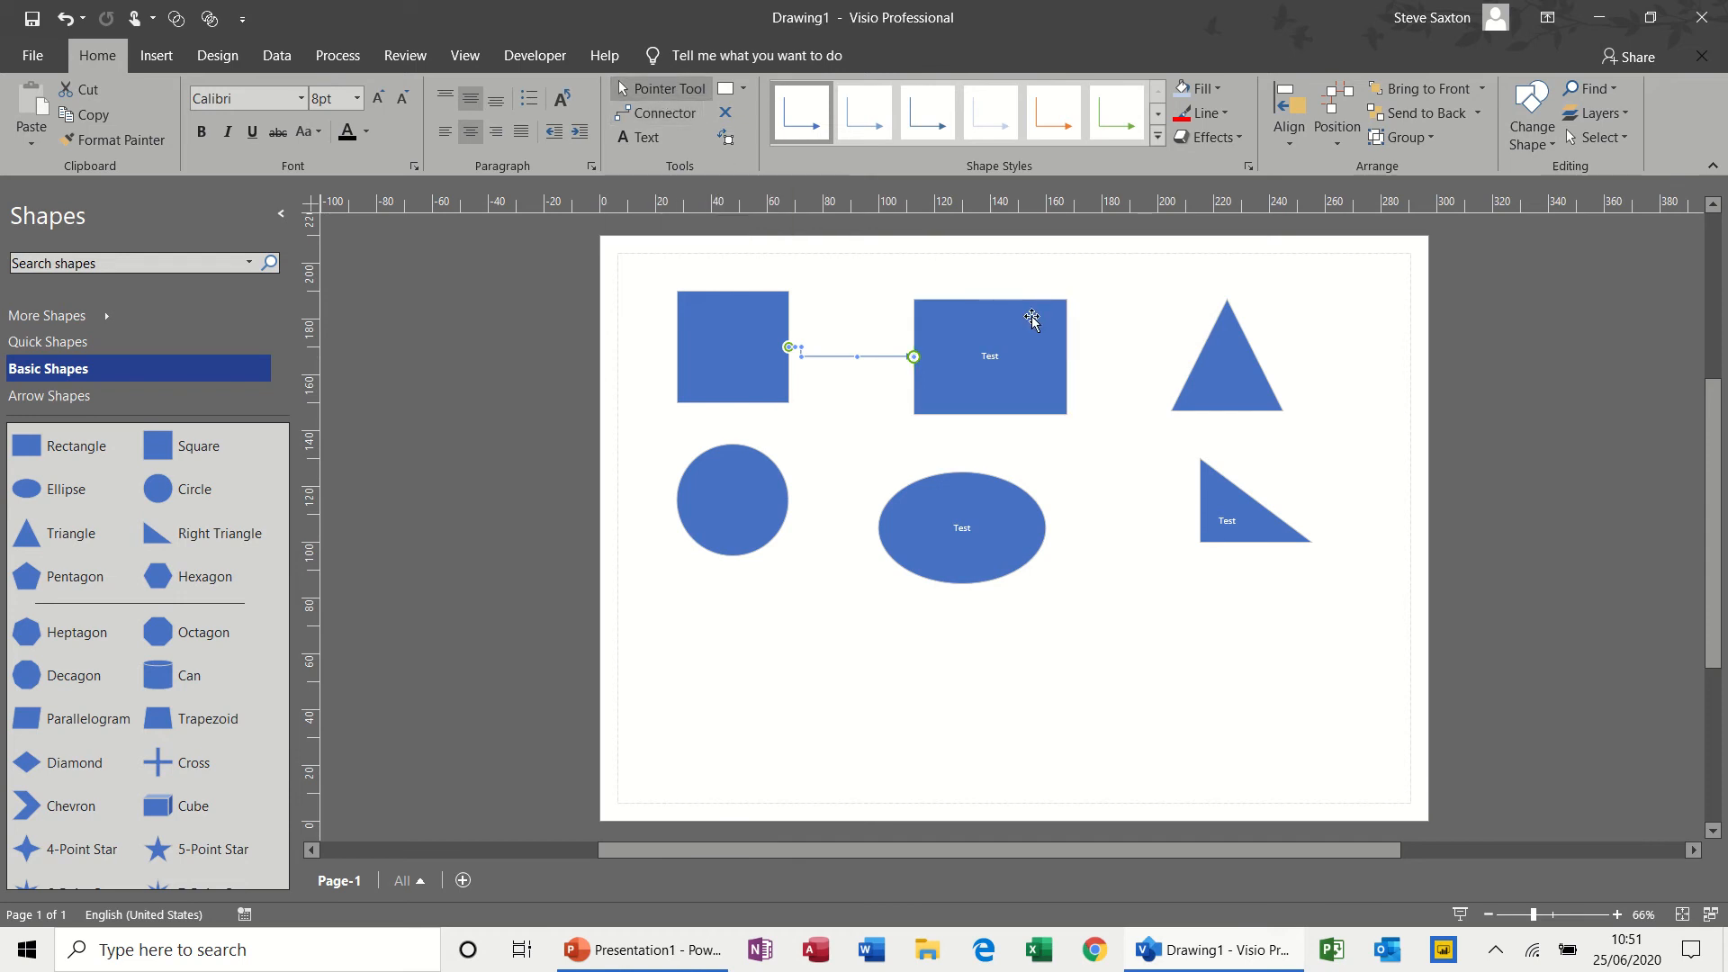
left_click_drag(1032, 320, 577, 552)
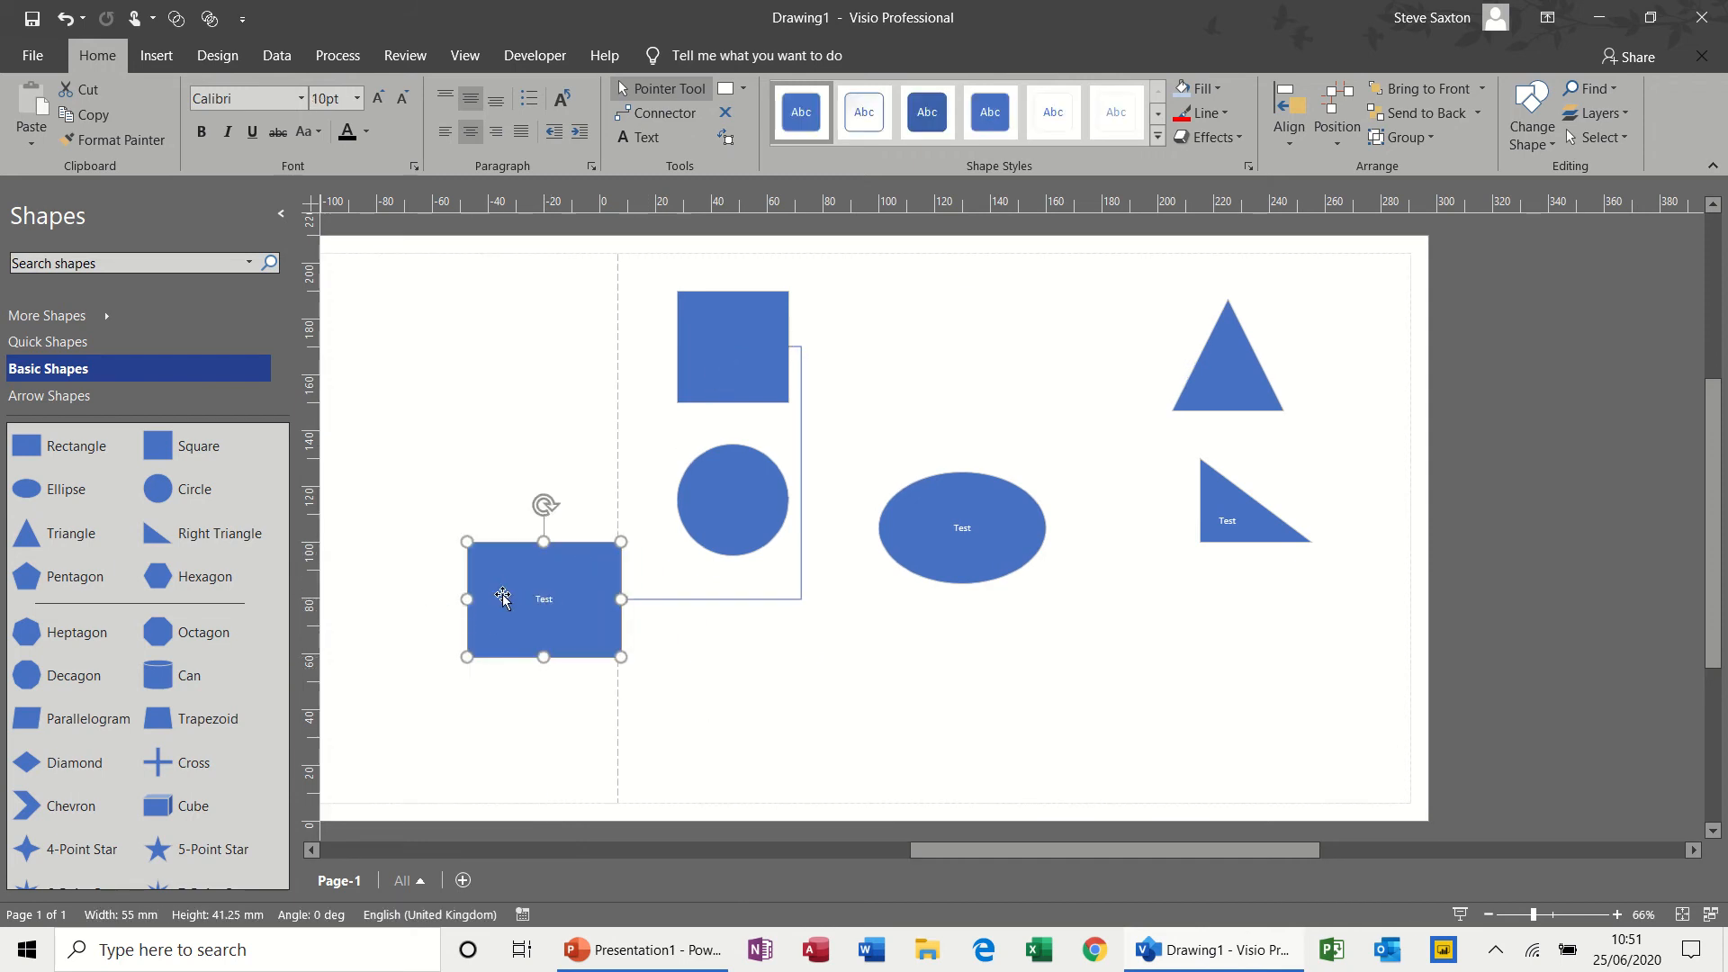
left_click_drag(492, 585, 917, 409)
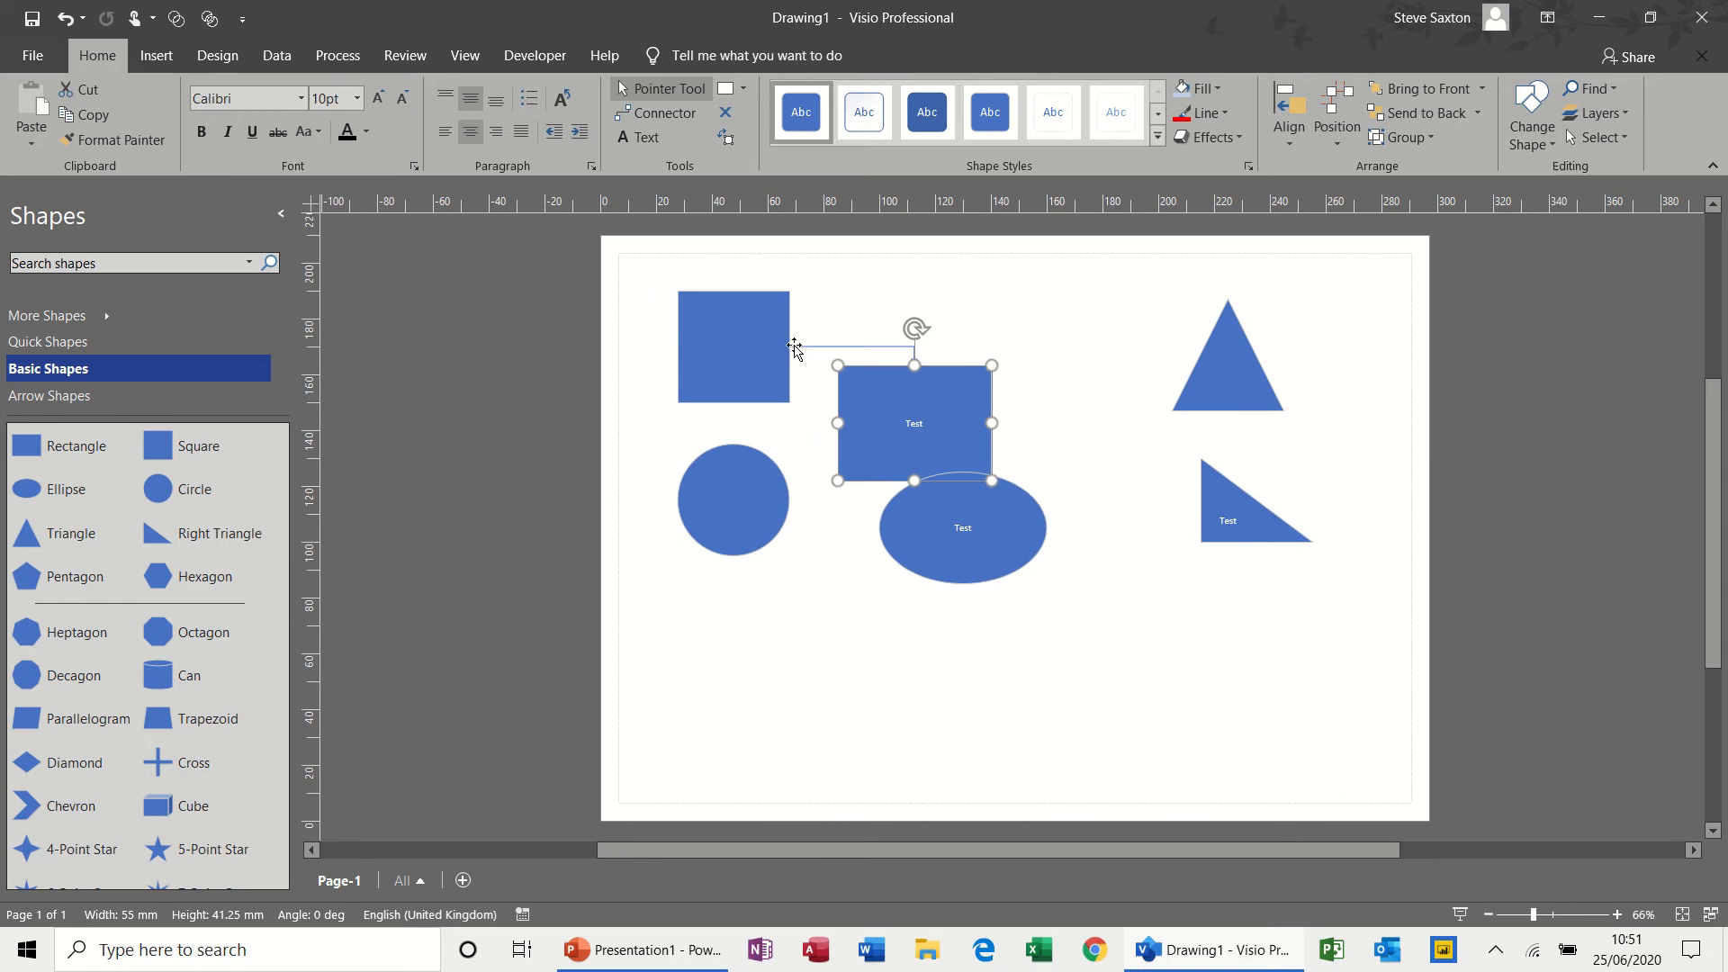
left_click_drag(909, 378, 1005, 299)
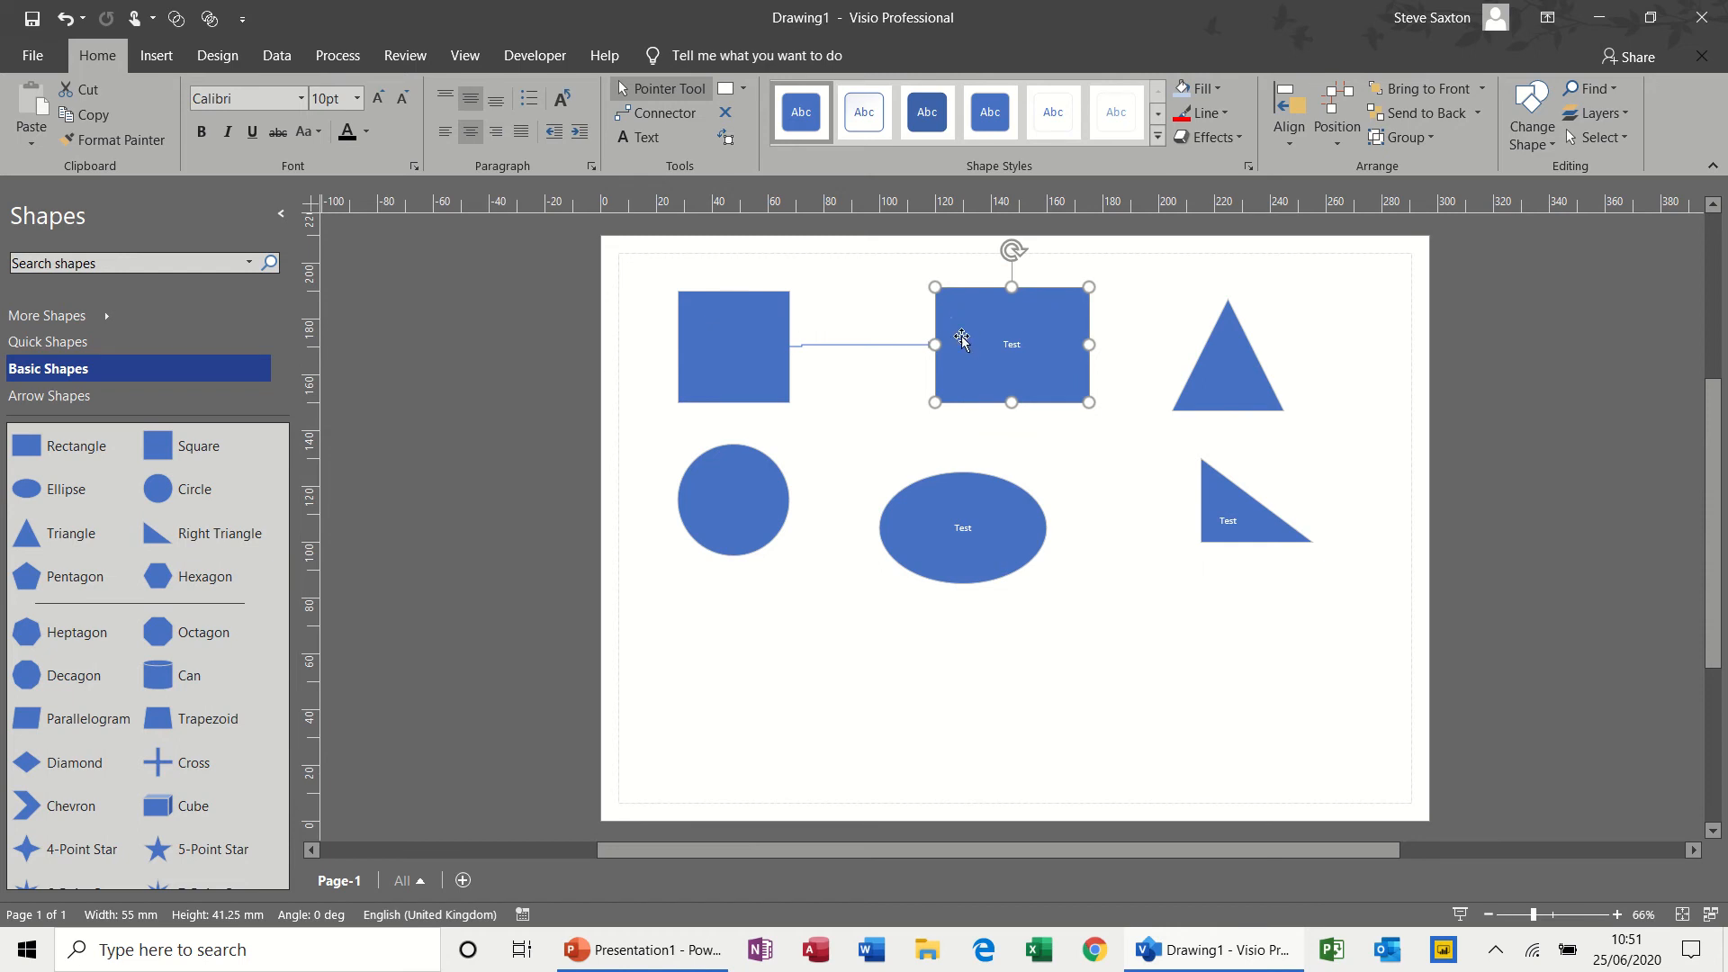
left_click_drag(1022, 311, 930, 313)
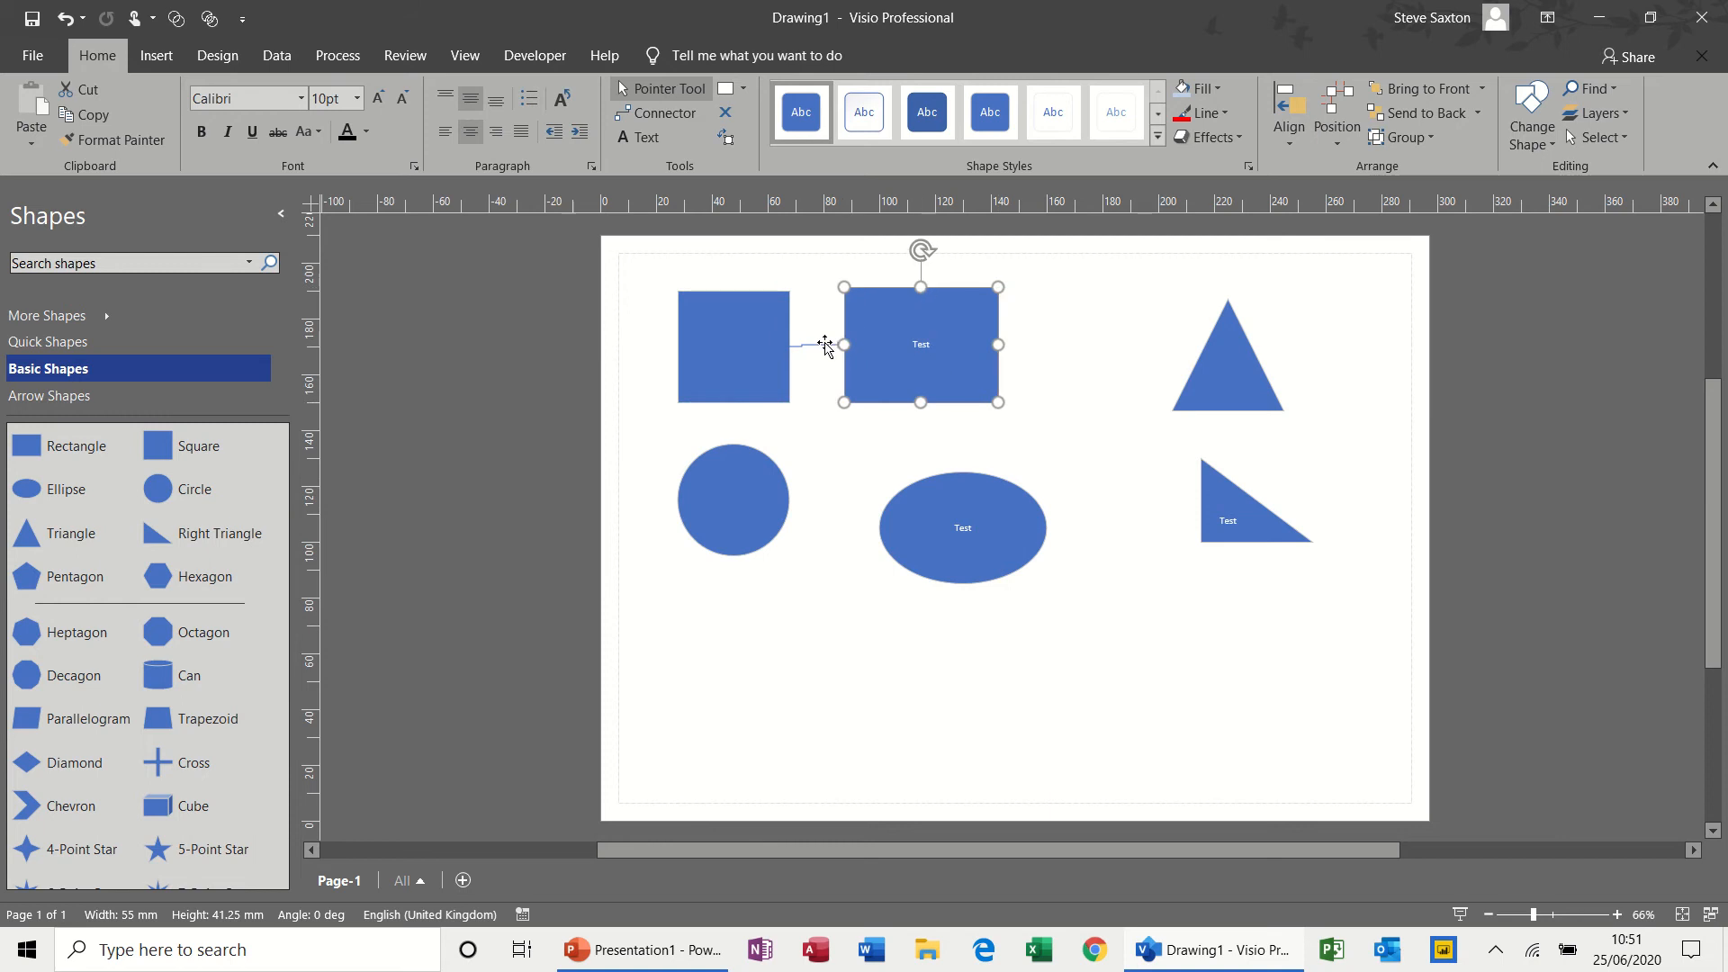
left_click(641, 142)
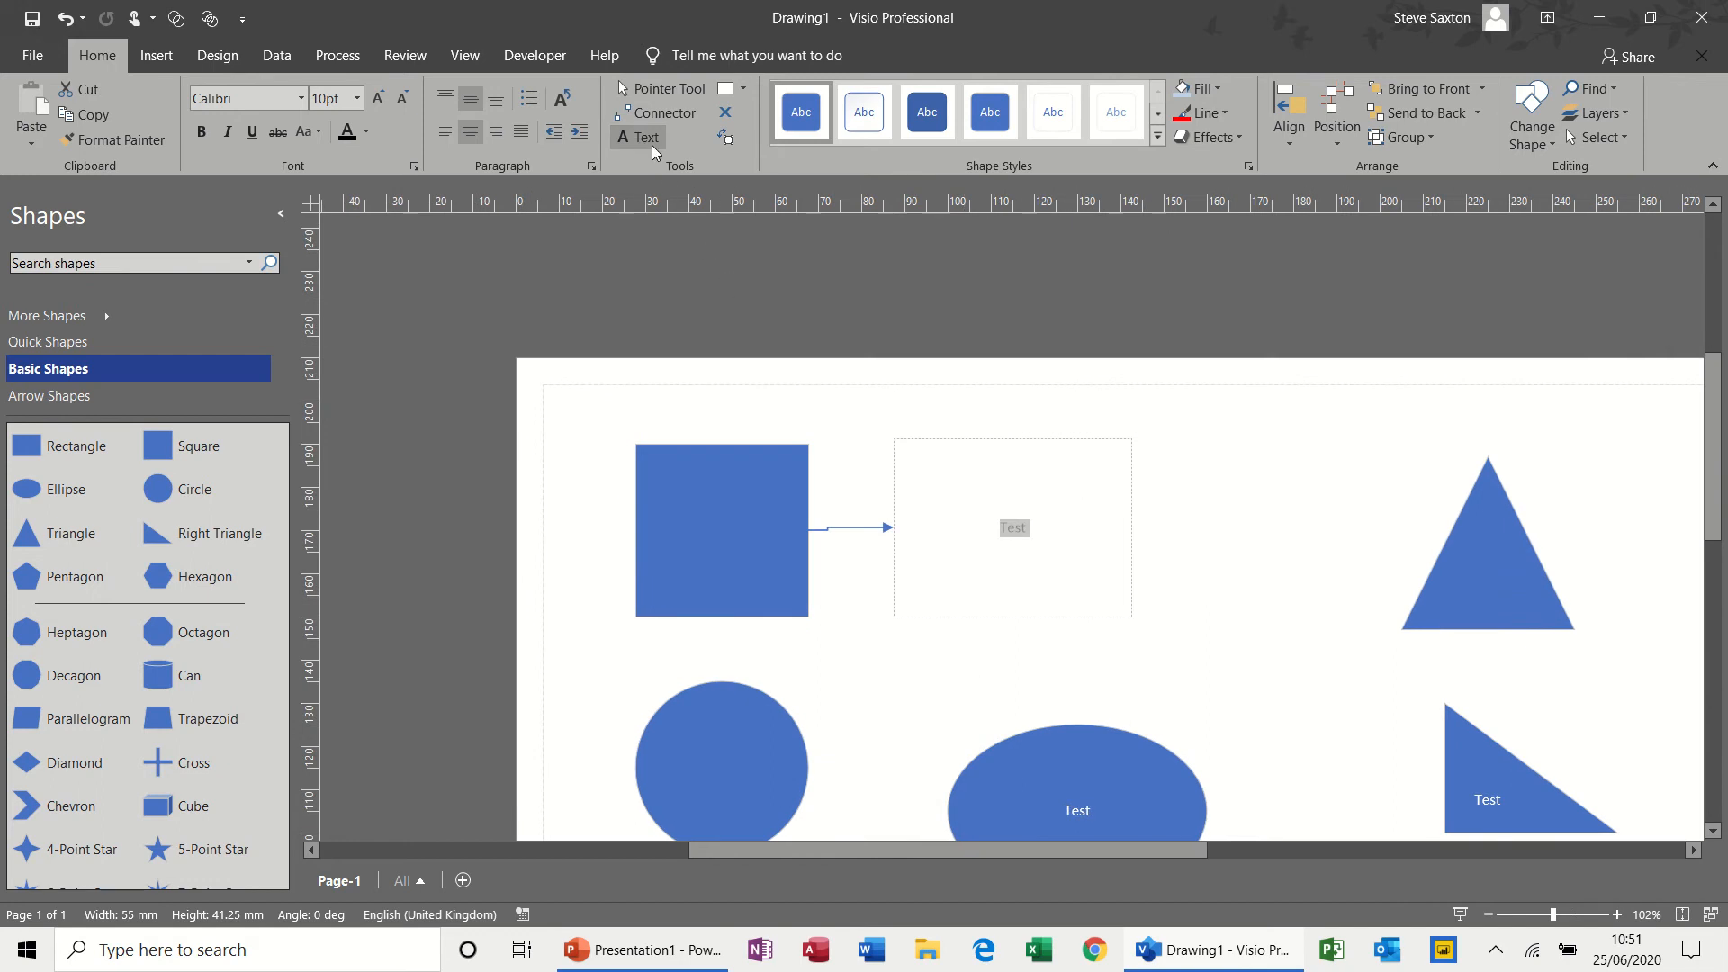
left_click(662, 89)
left_click(1082, 474)
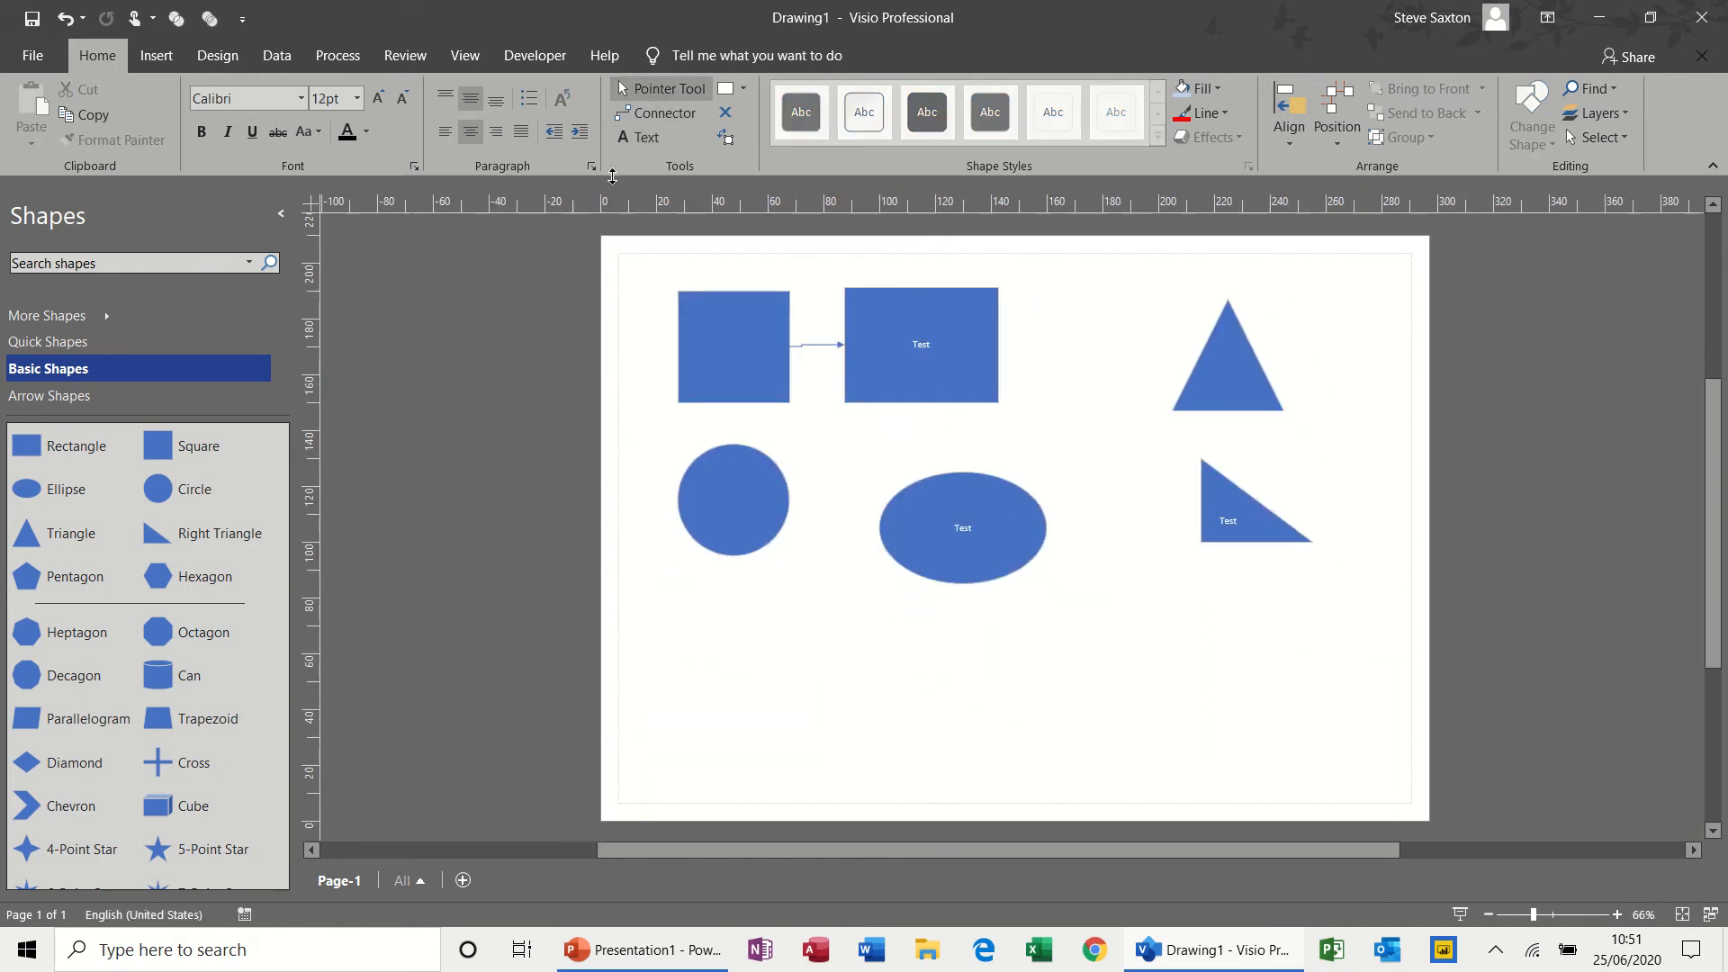
Add a text box about 37 mm by 15 mm reading "test" and move it into the empty area below the ellipse
left_click(627, 141)
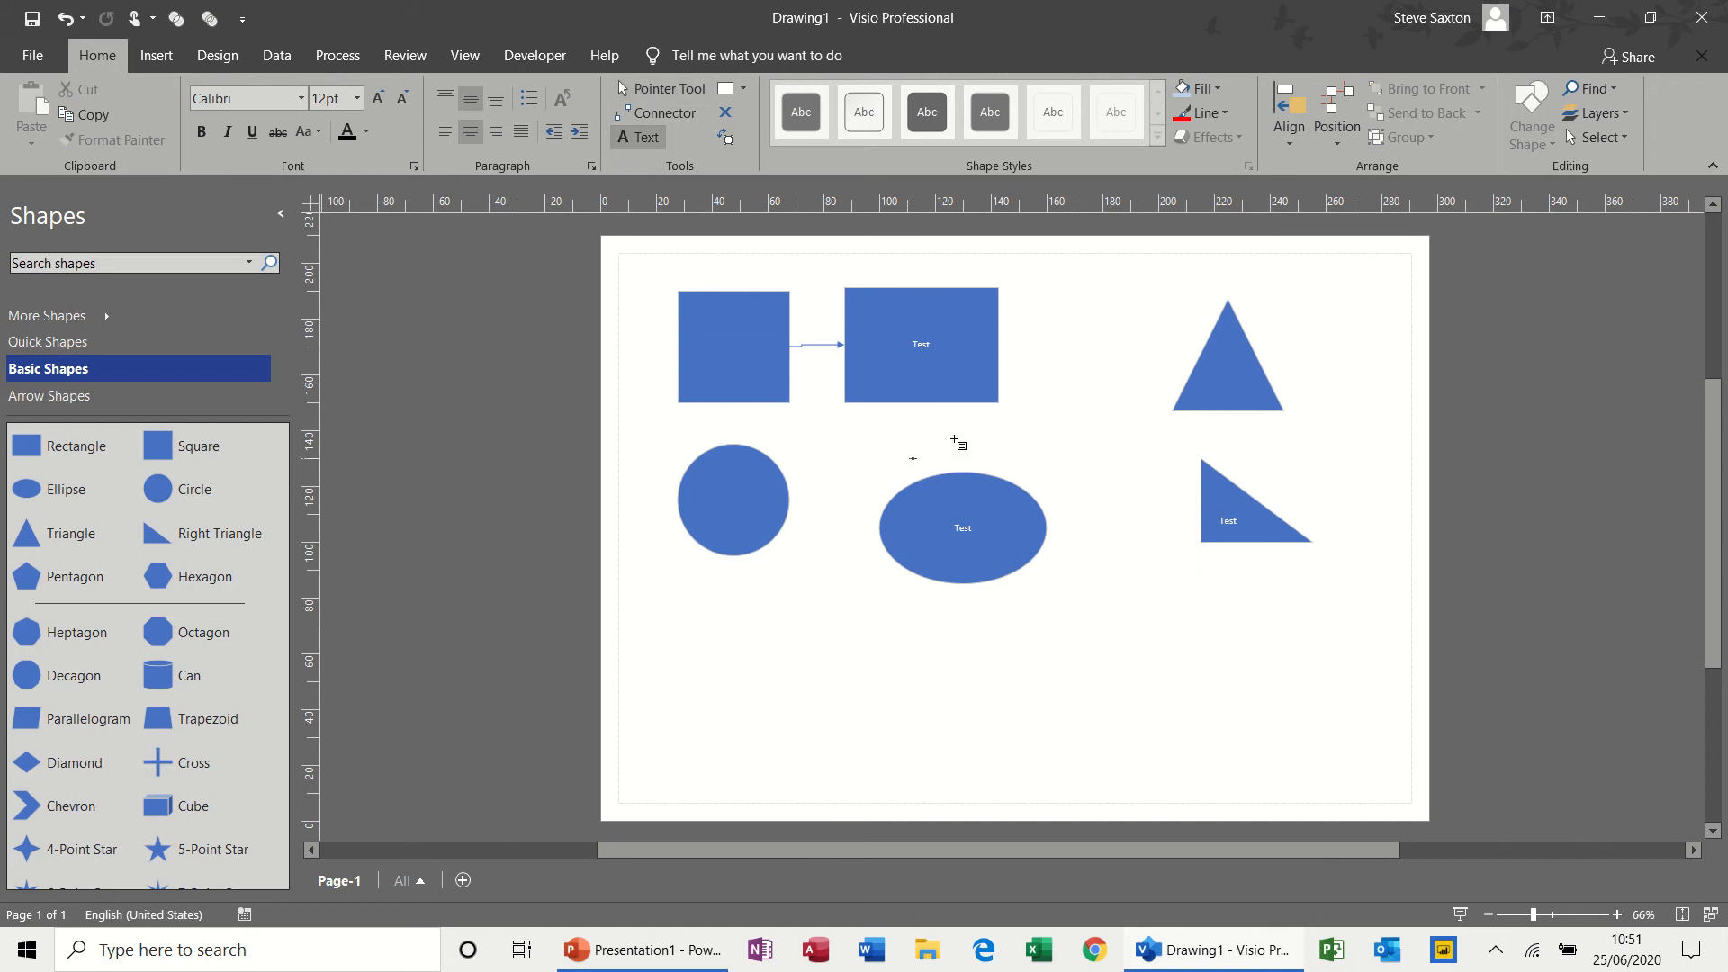
left_click_drag(1033, 417, 1138, 460)
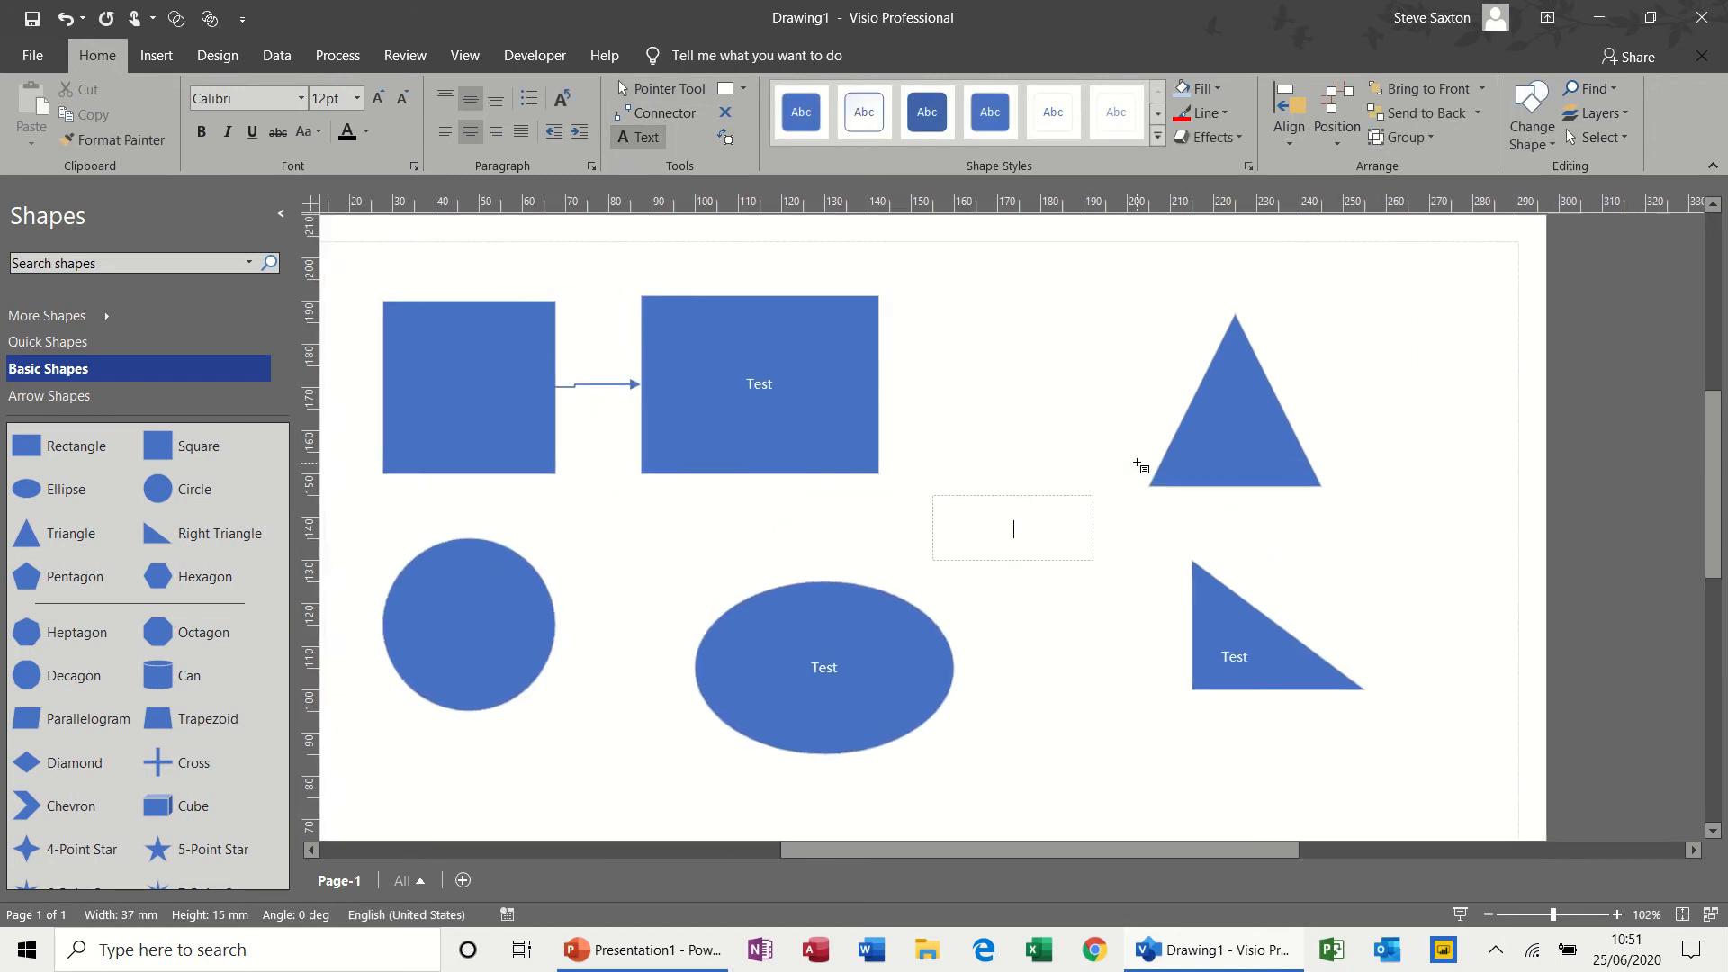
type("test")
left_click(667, 89)
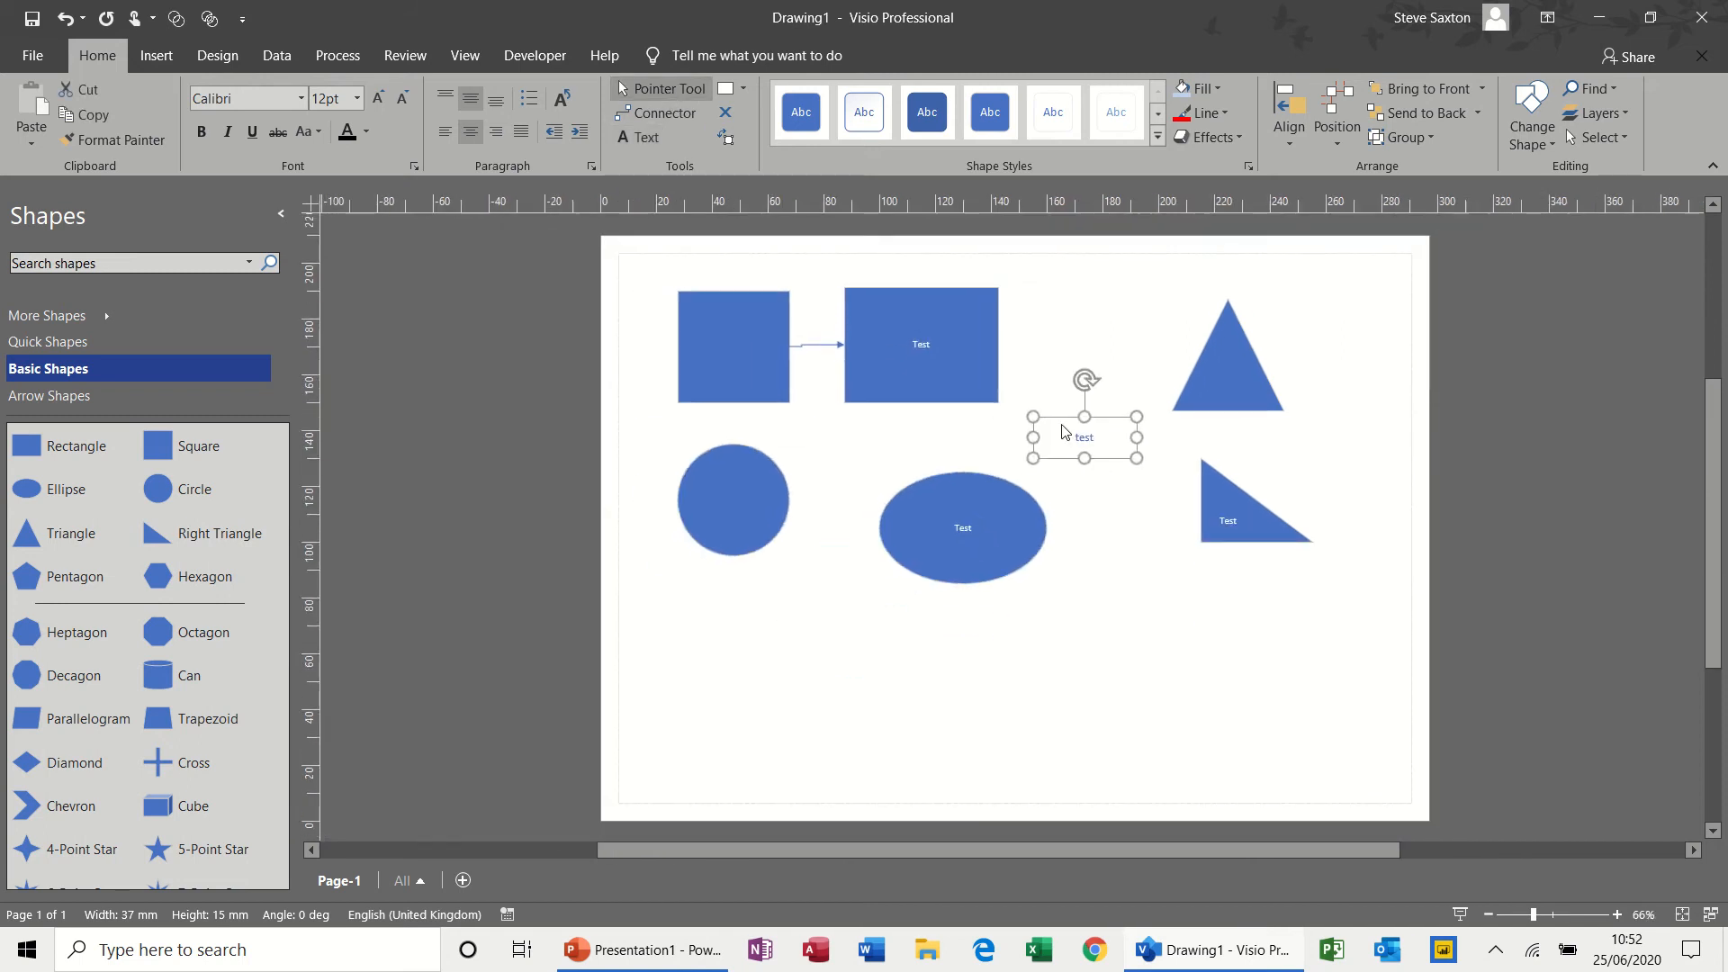
left_click_drag(1062, 421, 942, 707)
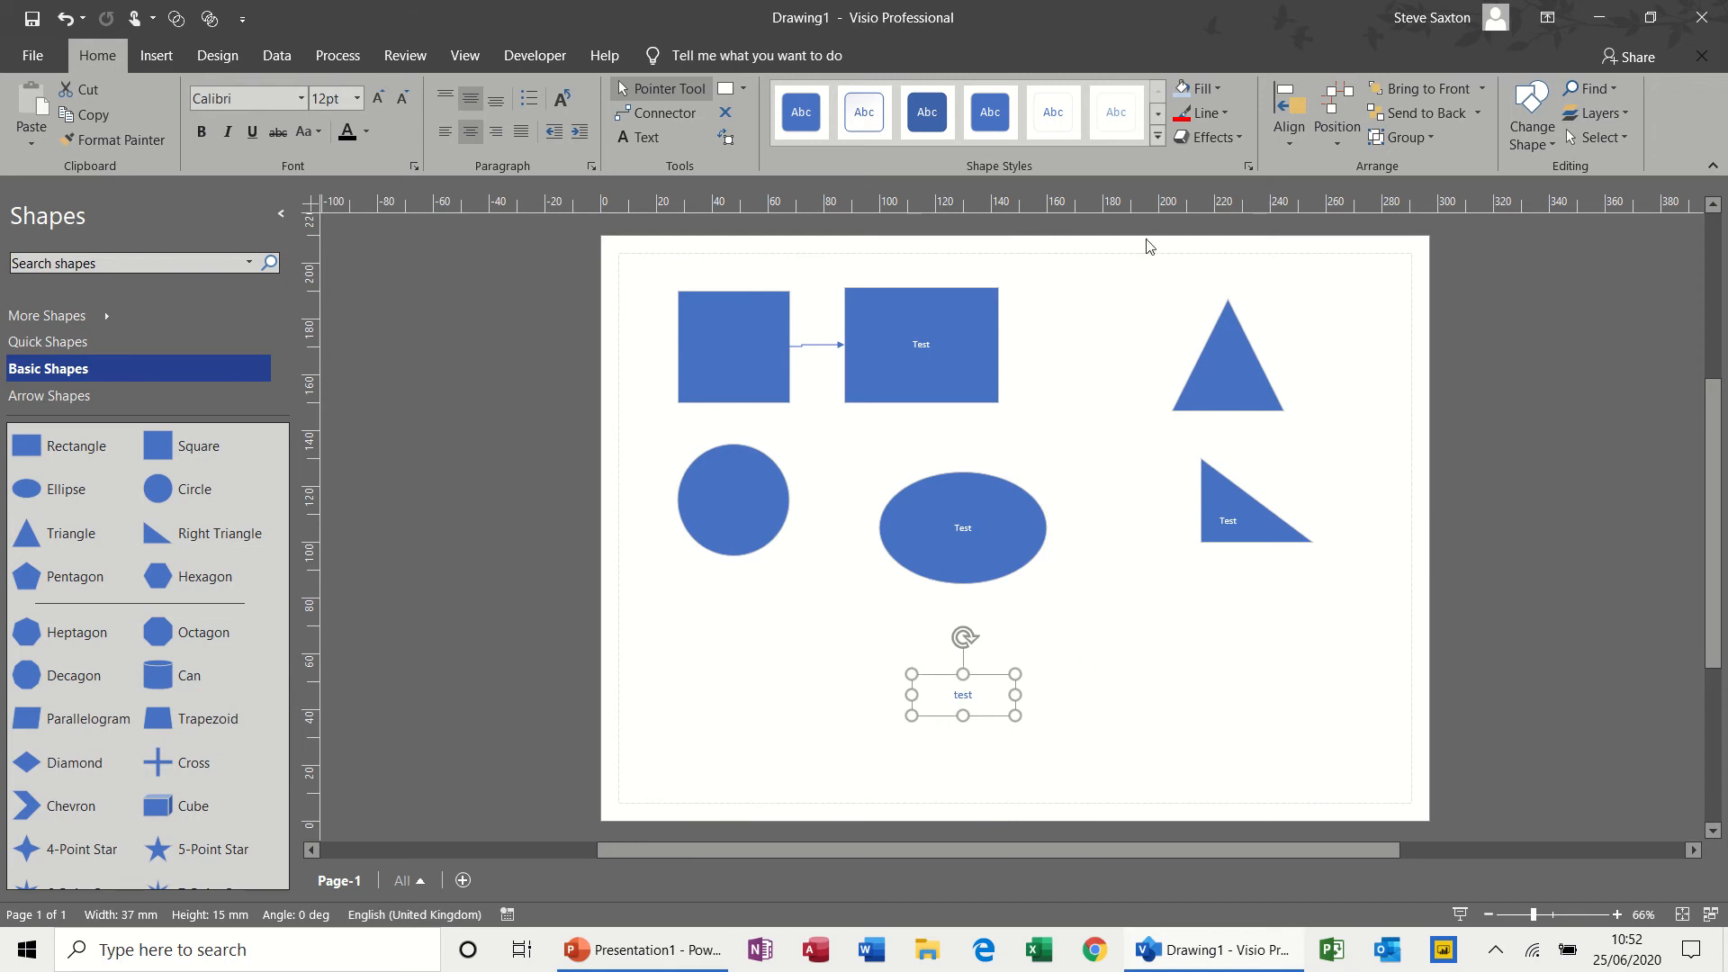
Fill the "test" text box with light cyan and set its line weight to 1½ pt
left_click(1203, 90)
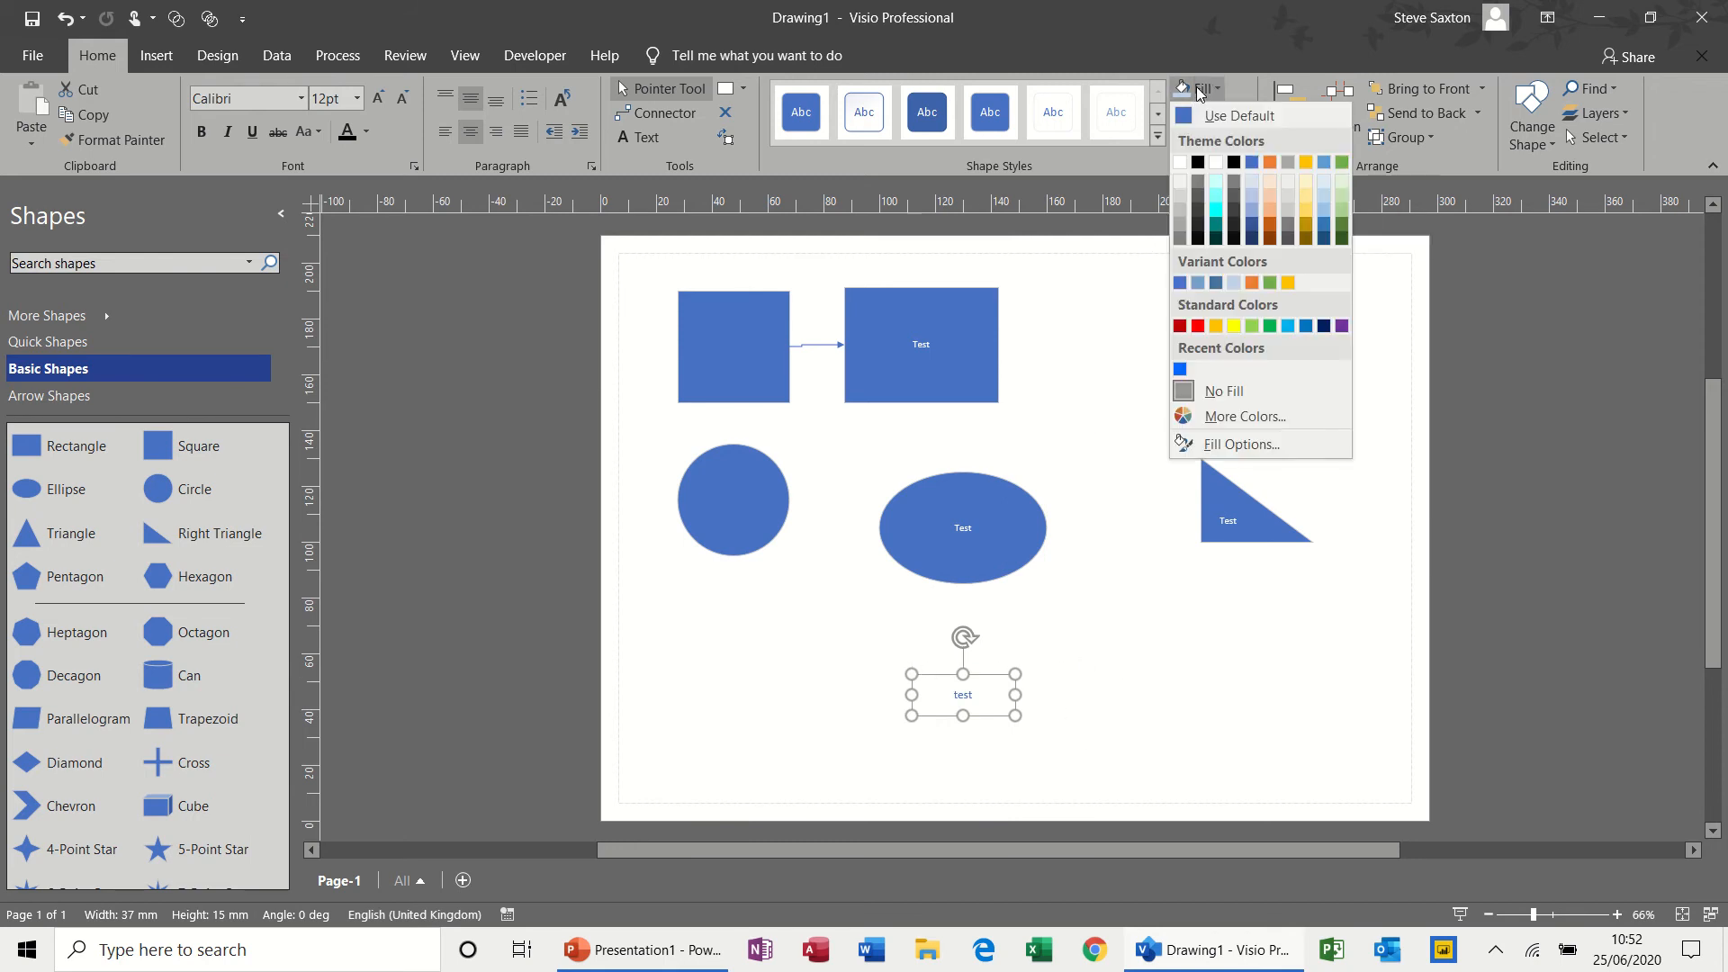
left_click(1219, 193)
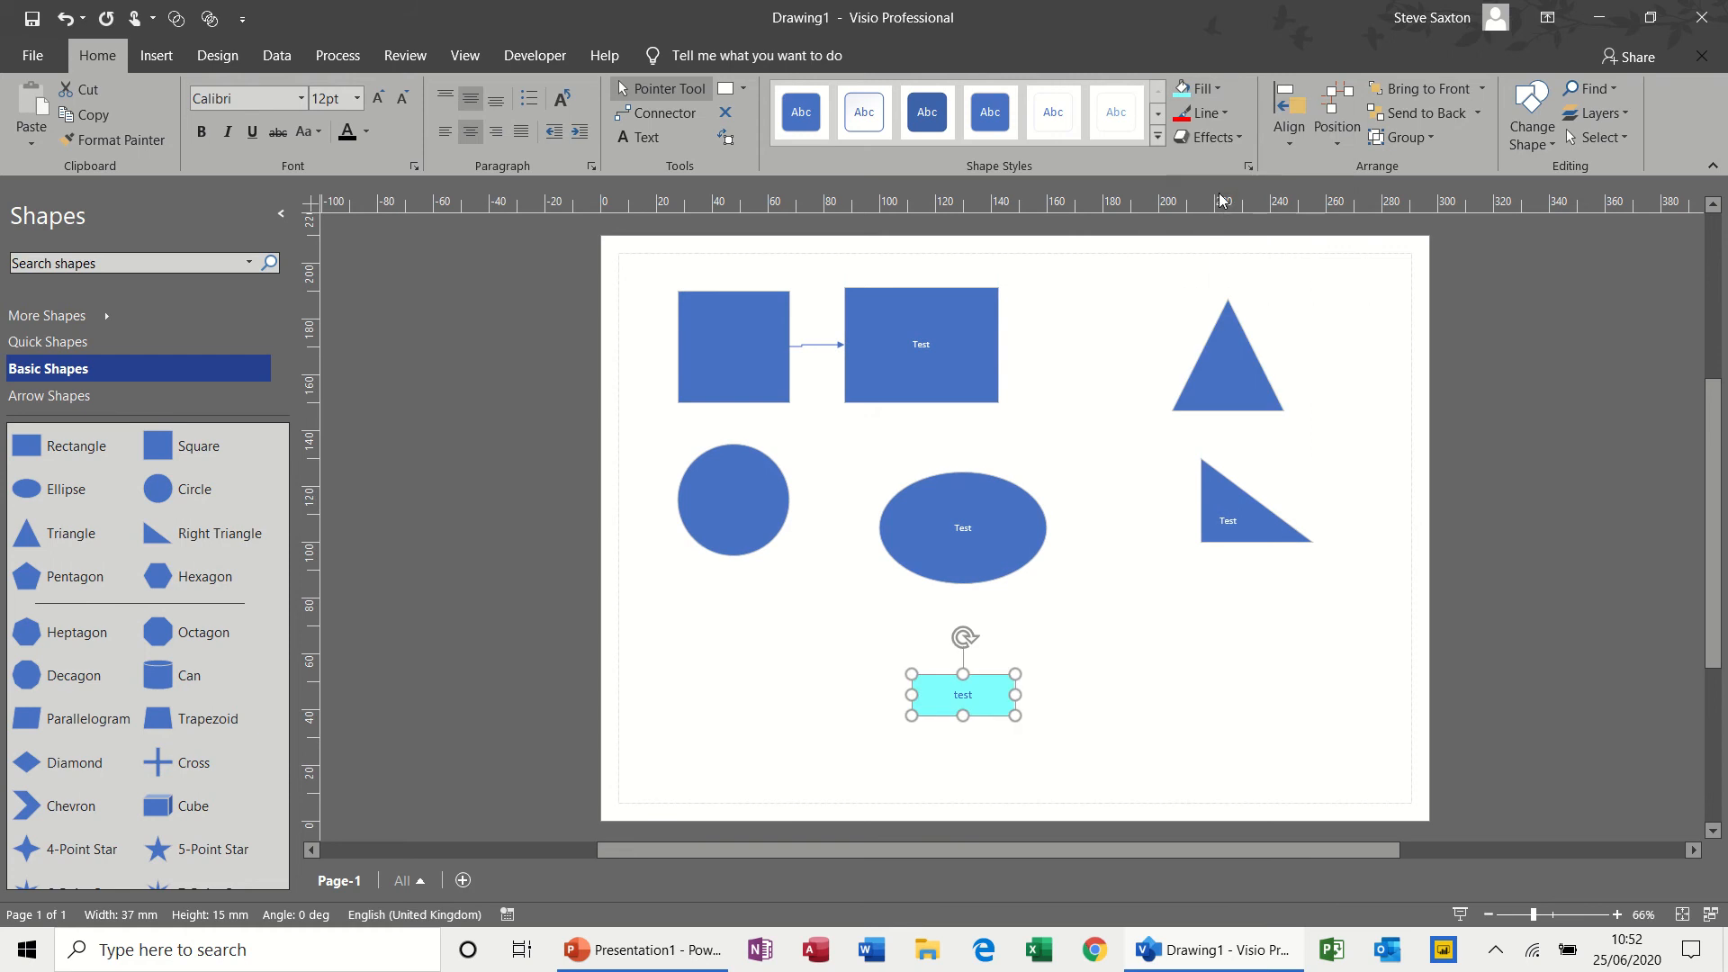
left_click(1206, 113)
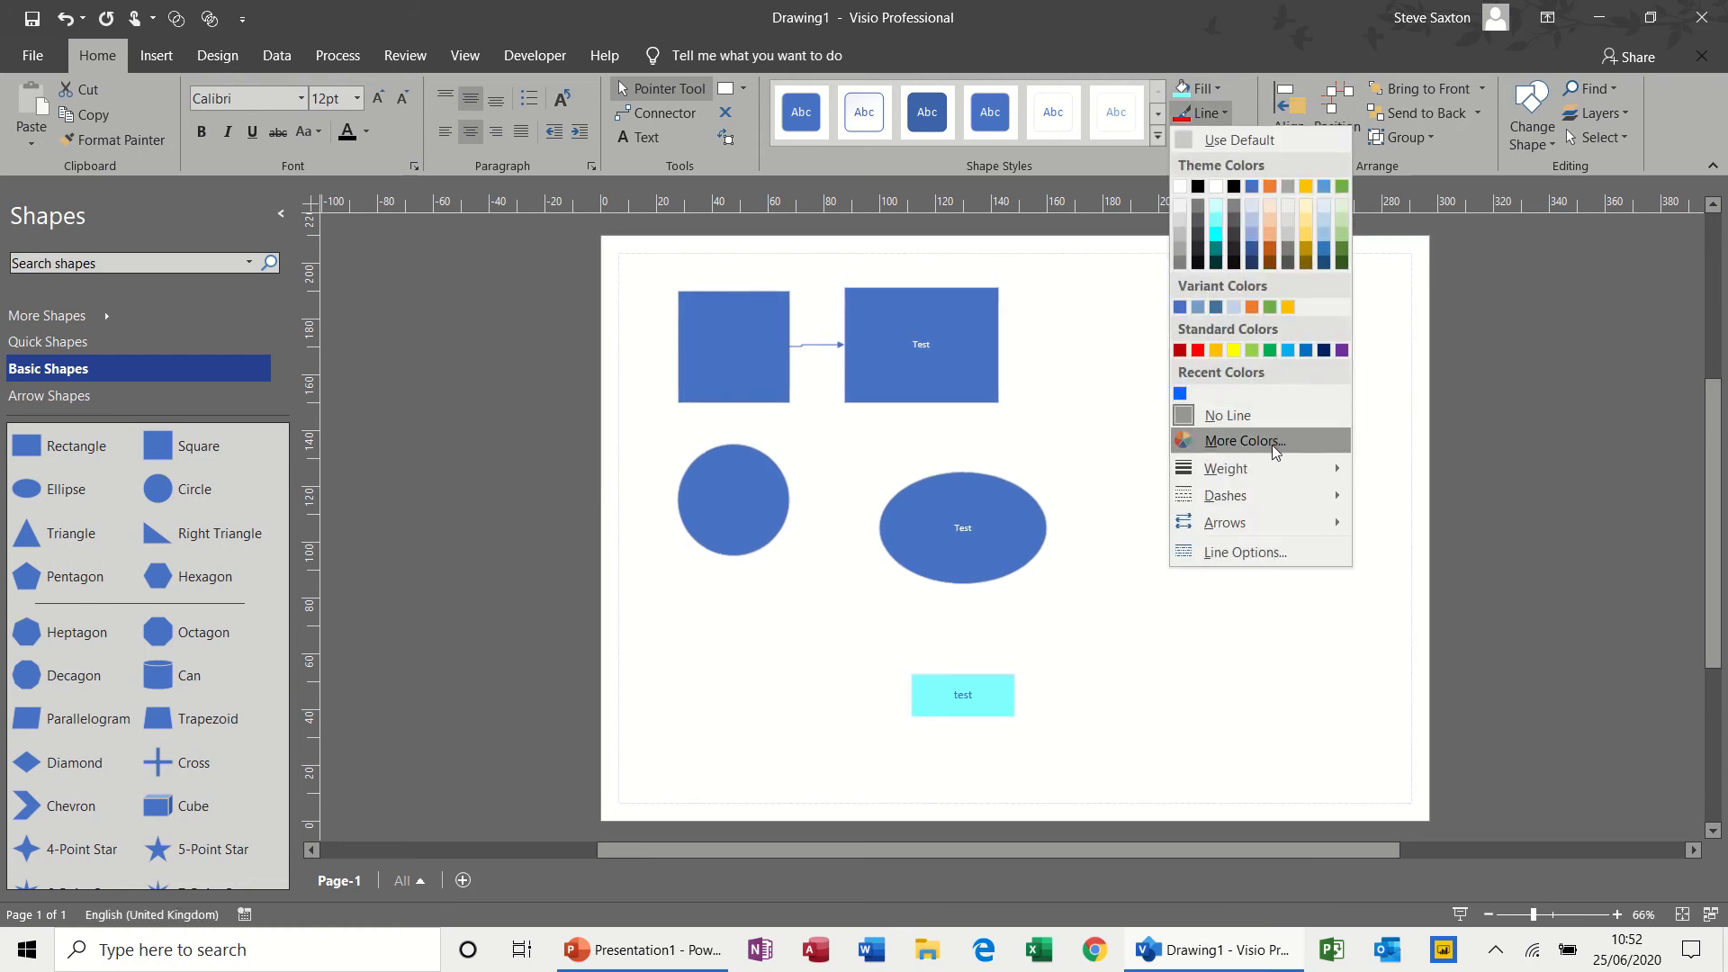
mouse_move(1272, 468)
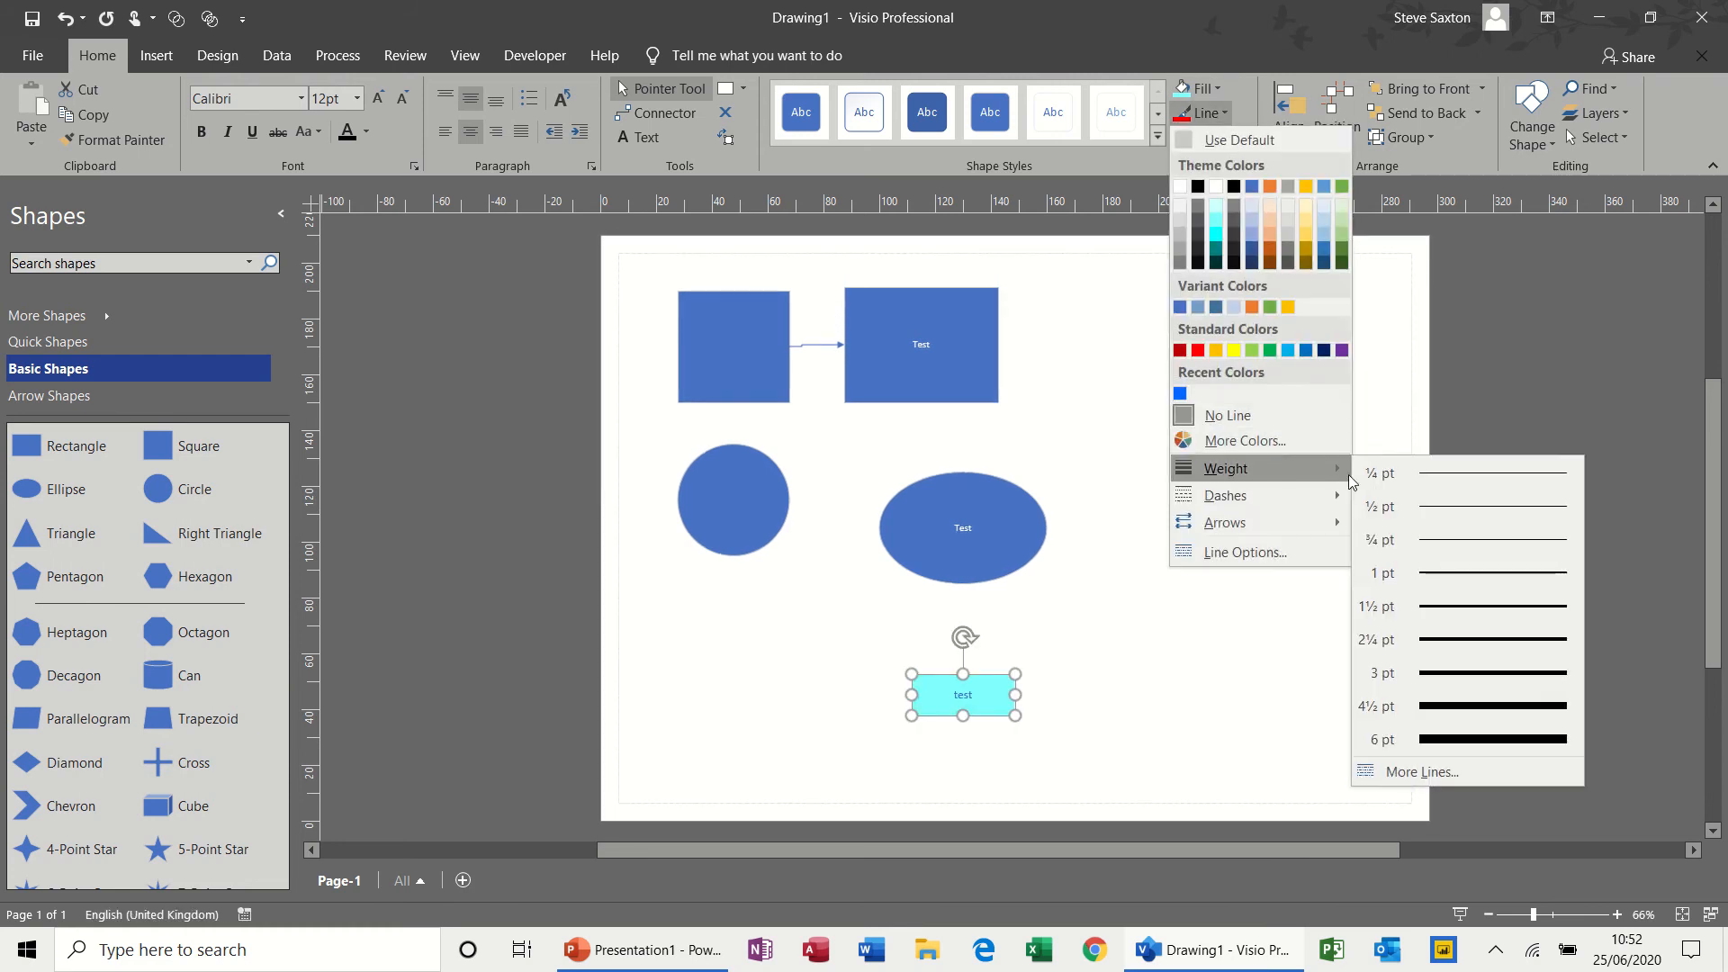
left_click(1443, 605)
left_click(1075, 690)
left_click(1009, 698)
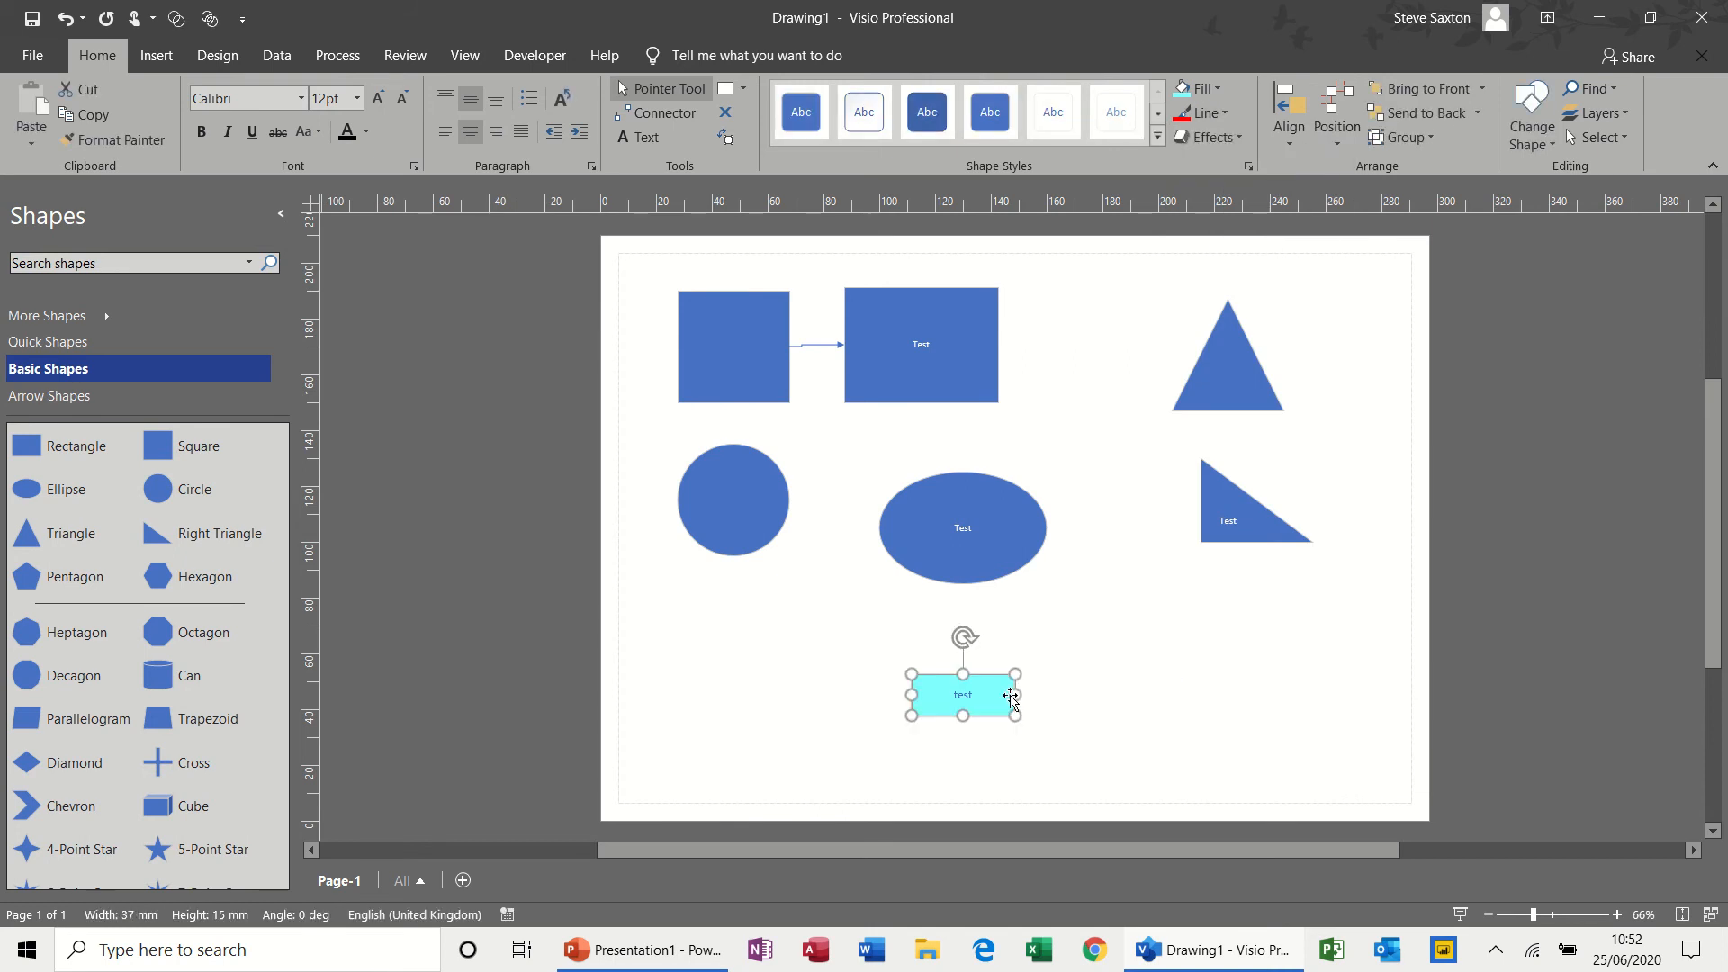
Give the cyan text box a dark teal outline with a 2¼ pt line weight
left_click(1226, 112)
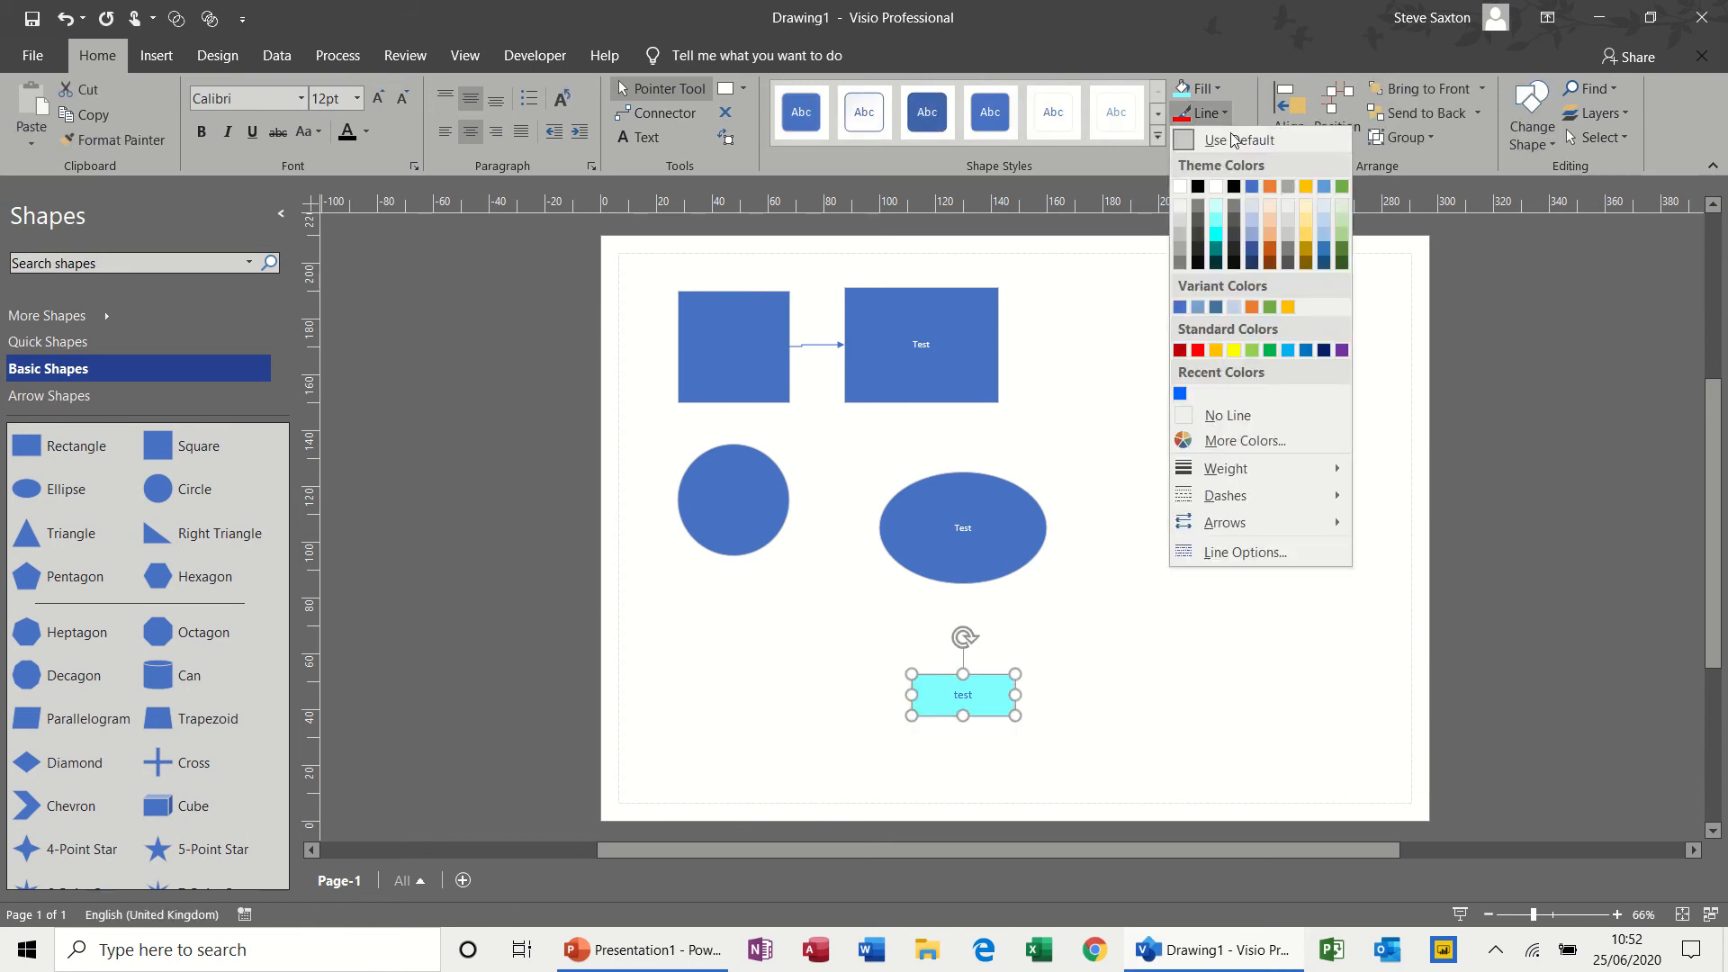
left_click(1216, 250)
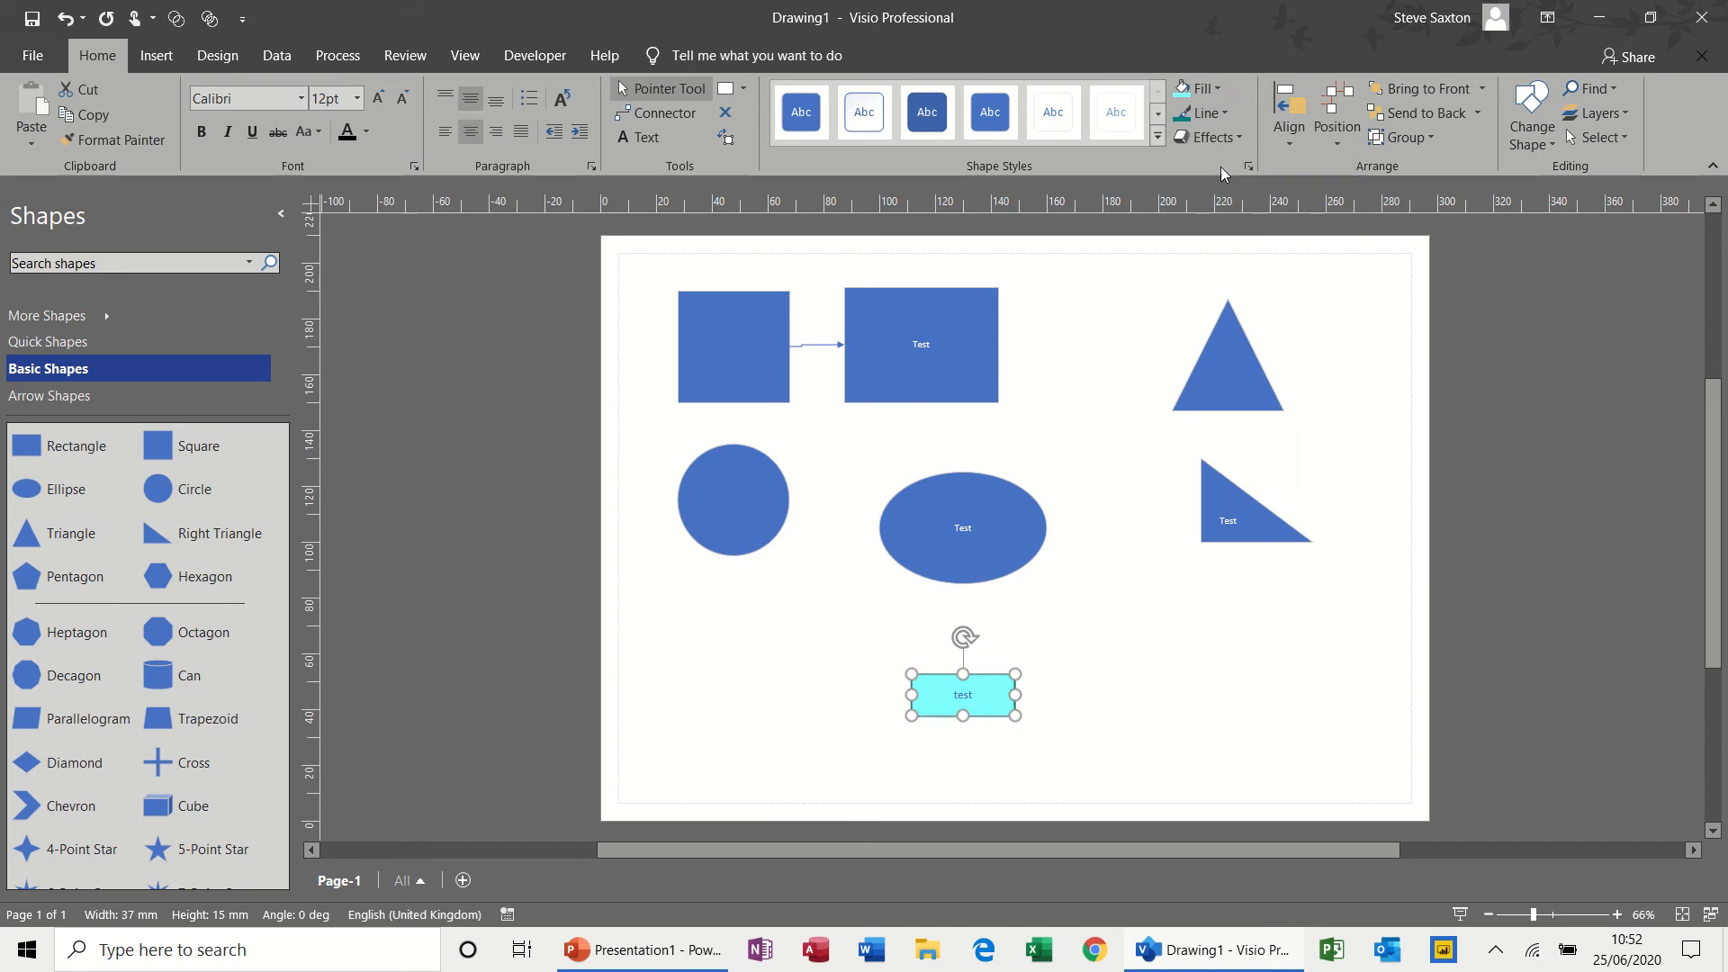
left_click(1229, 117)
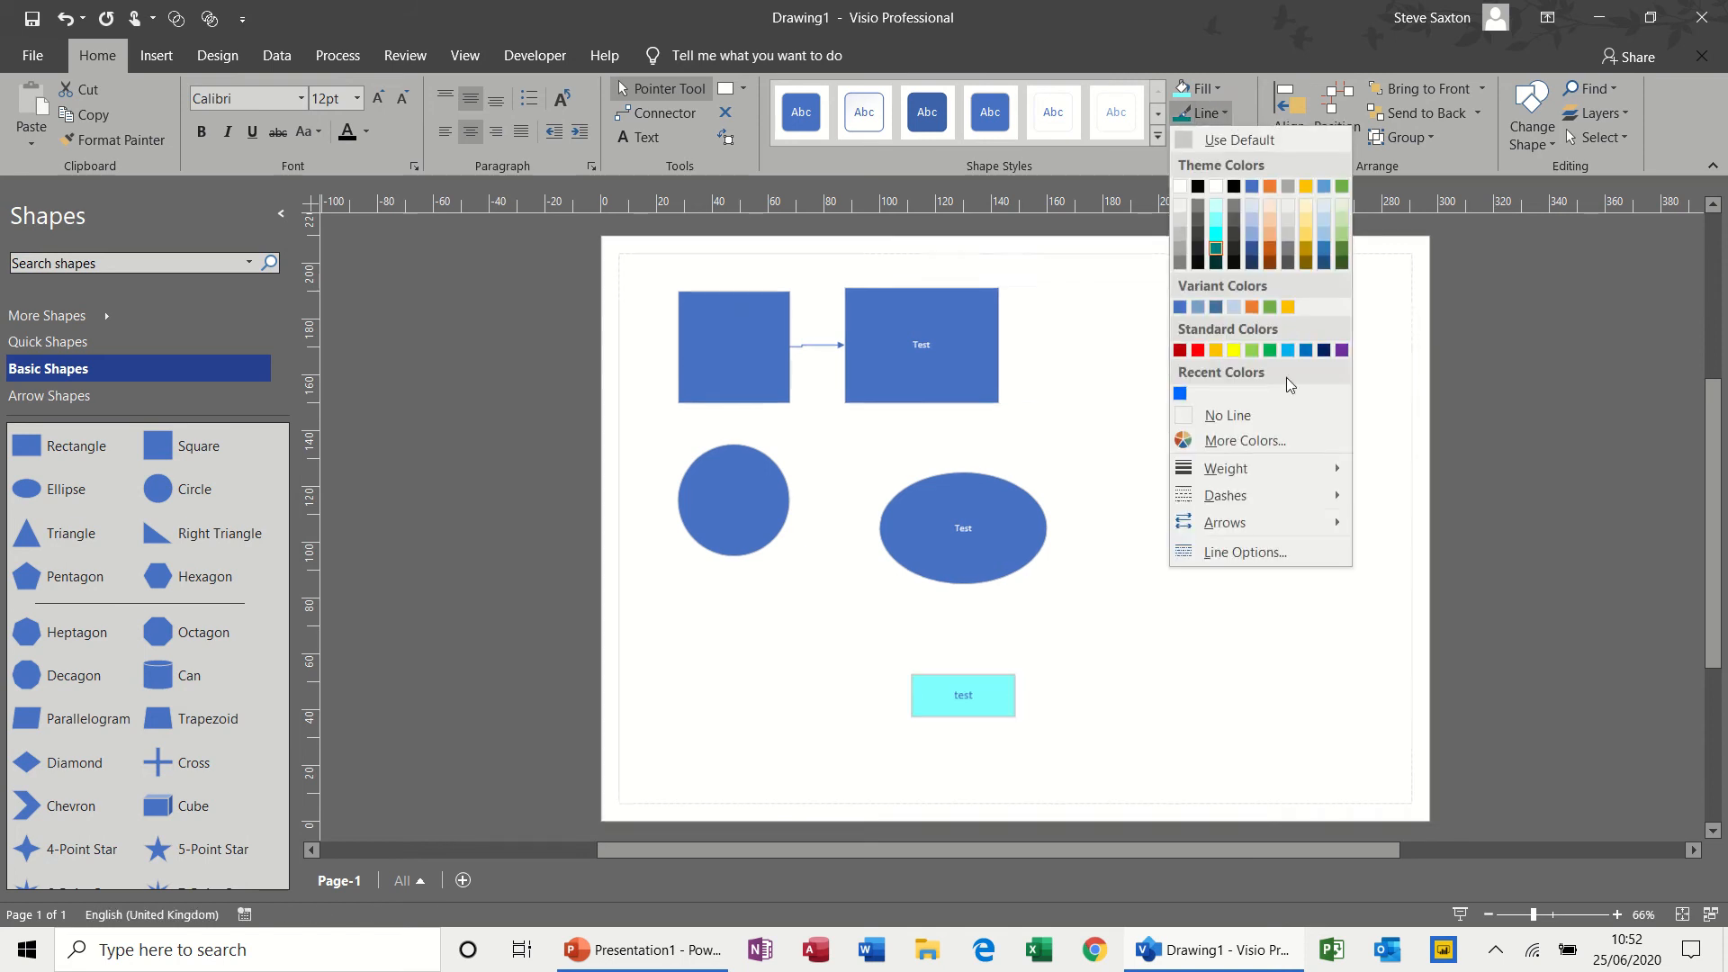
mouse_move(1323, 468)
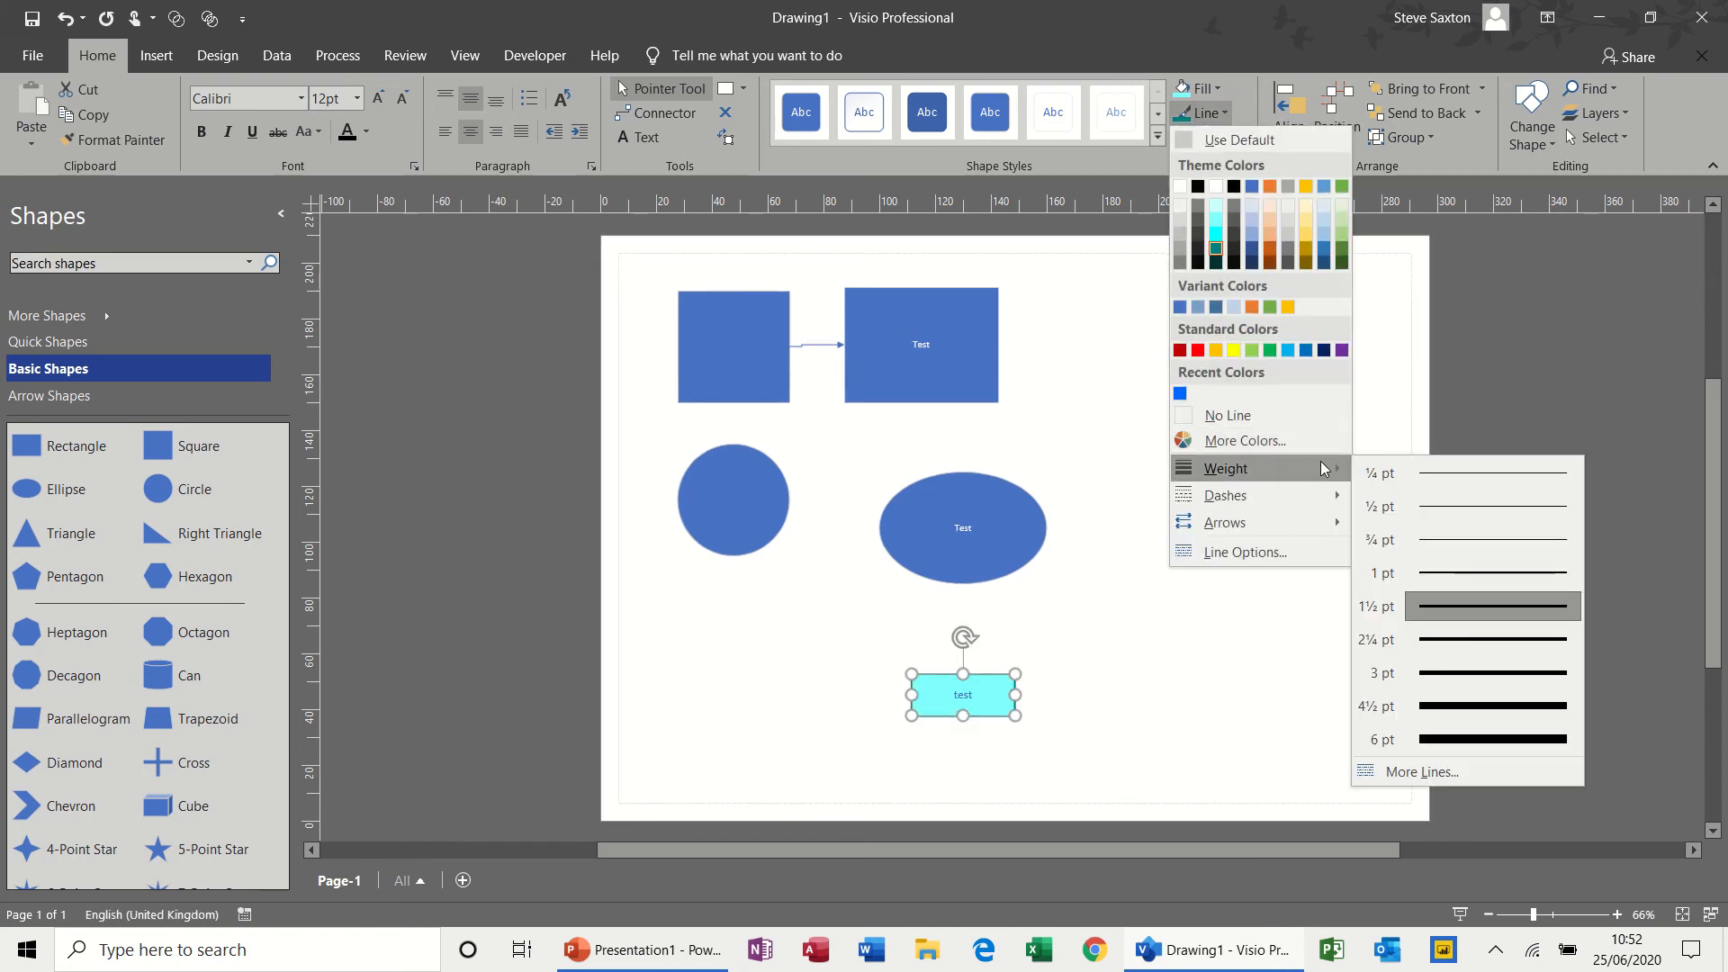
left_click(1436, 640)
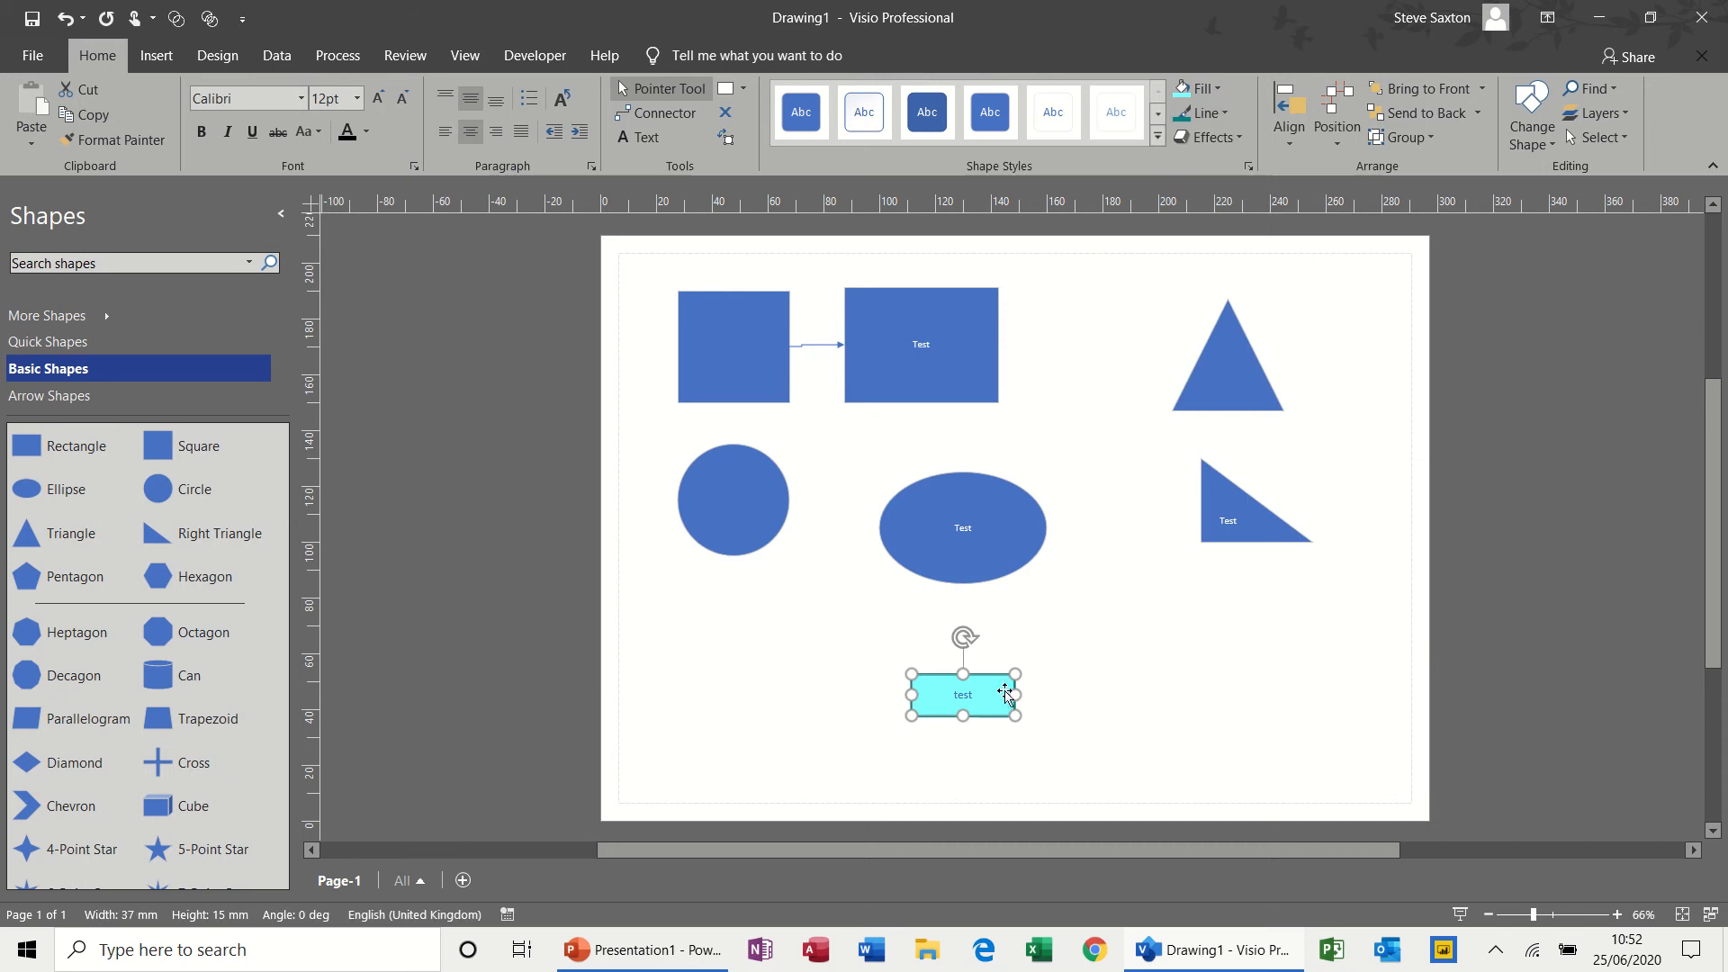
Move the cyan text box up and to the left, just below the gap between the circle and the ellipse
left_click_drag(1000, 692, 880, 635)
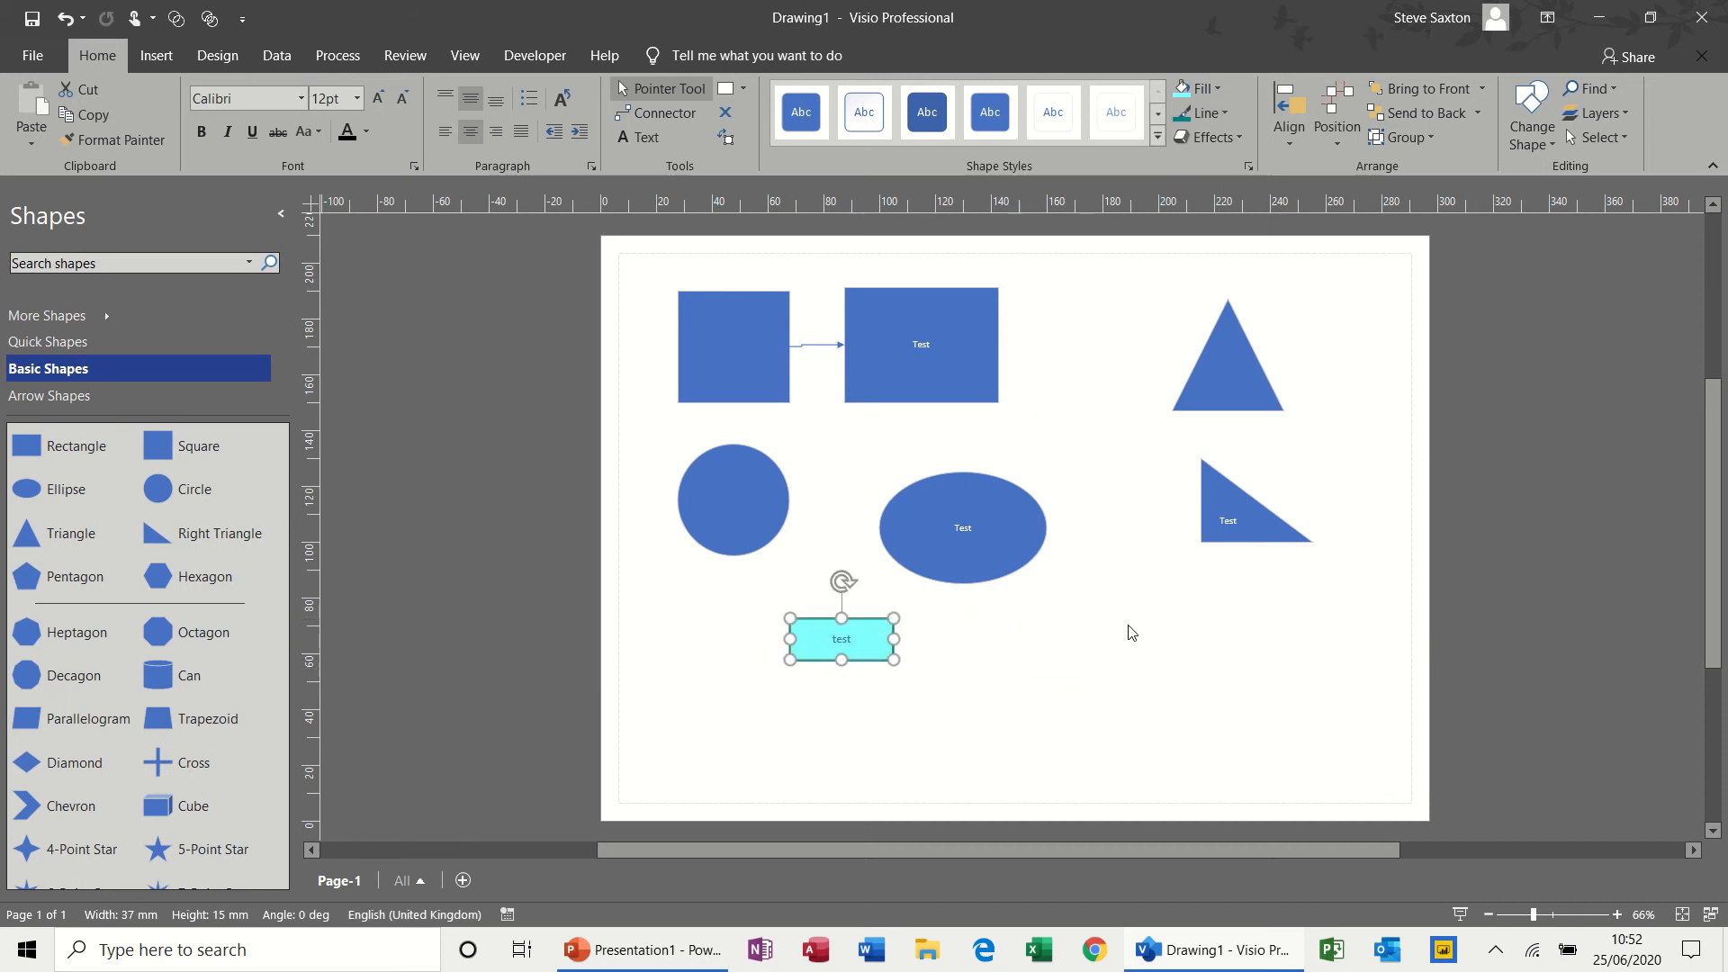
left_click(1128, 632)
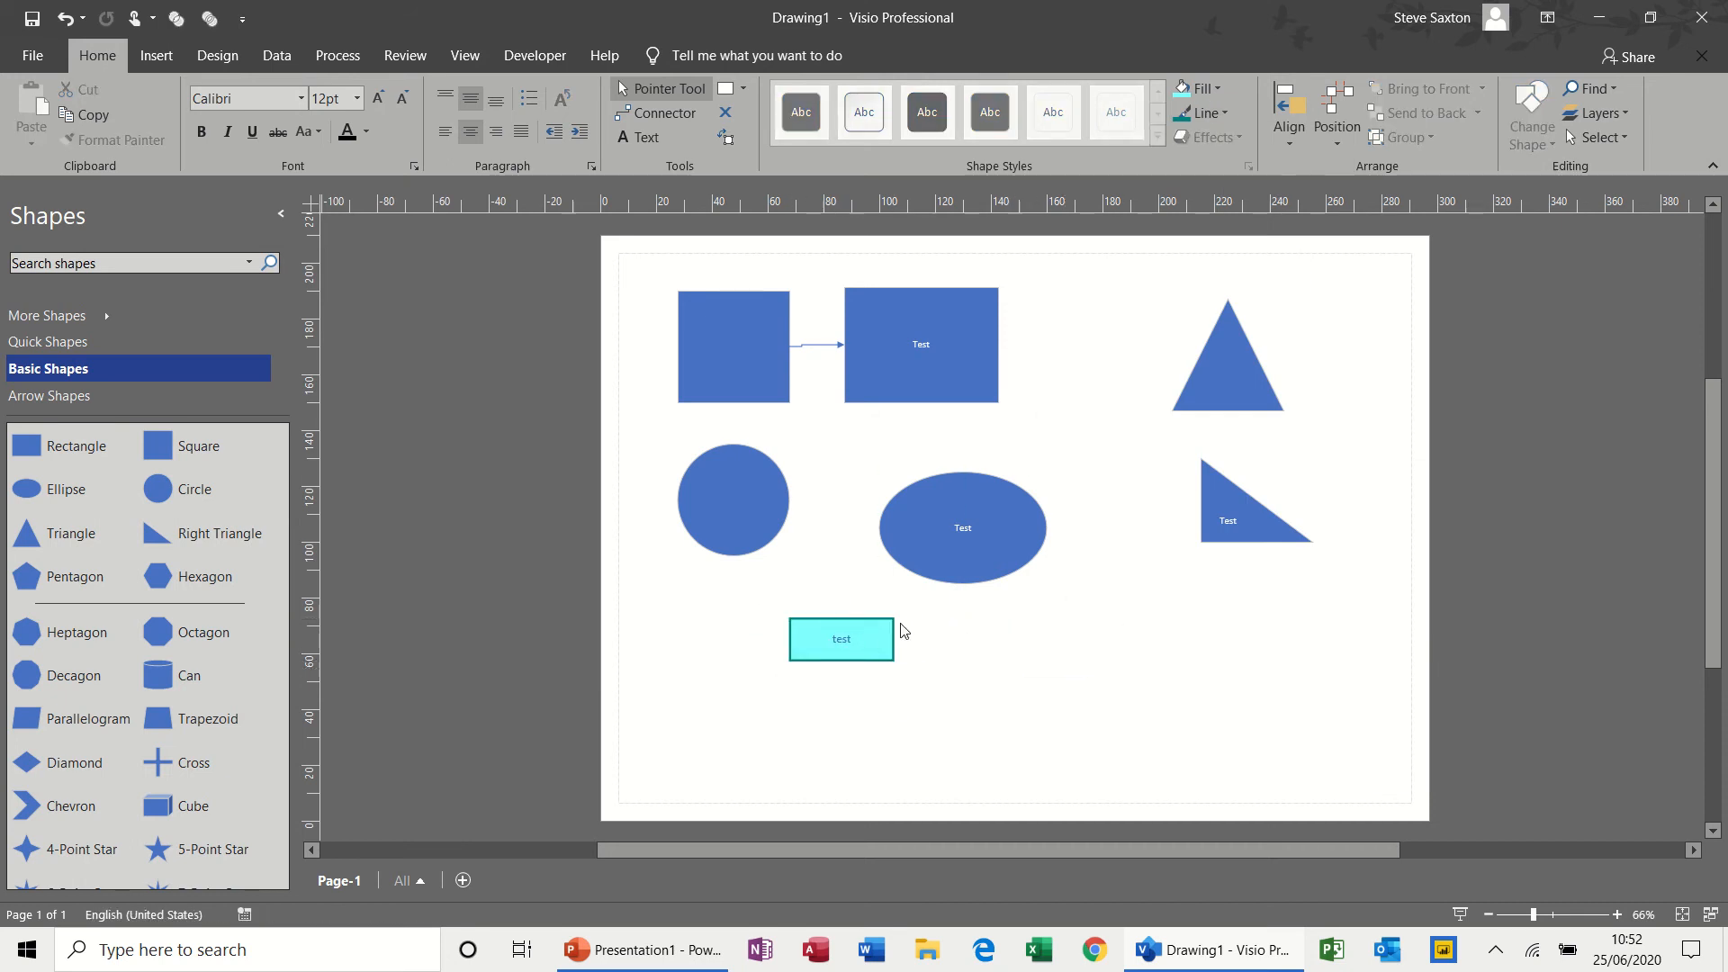
left_click_drag(878, 639, 859, 597)
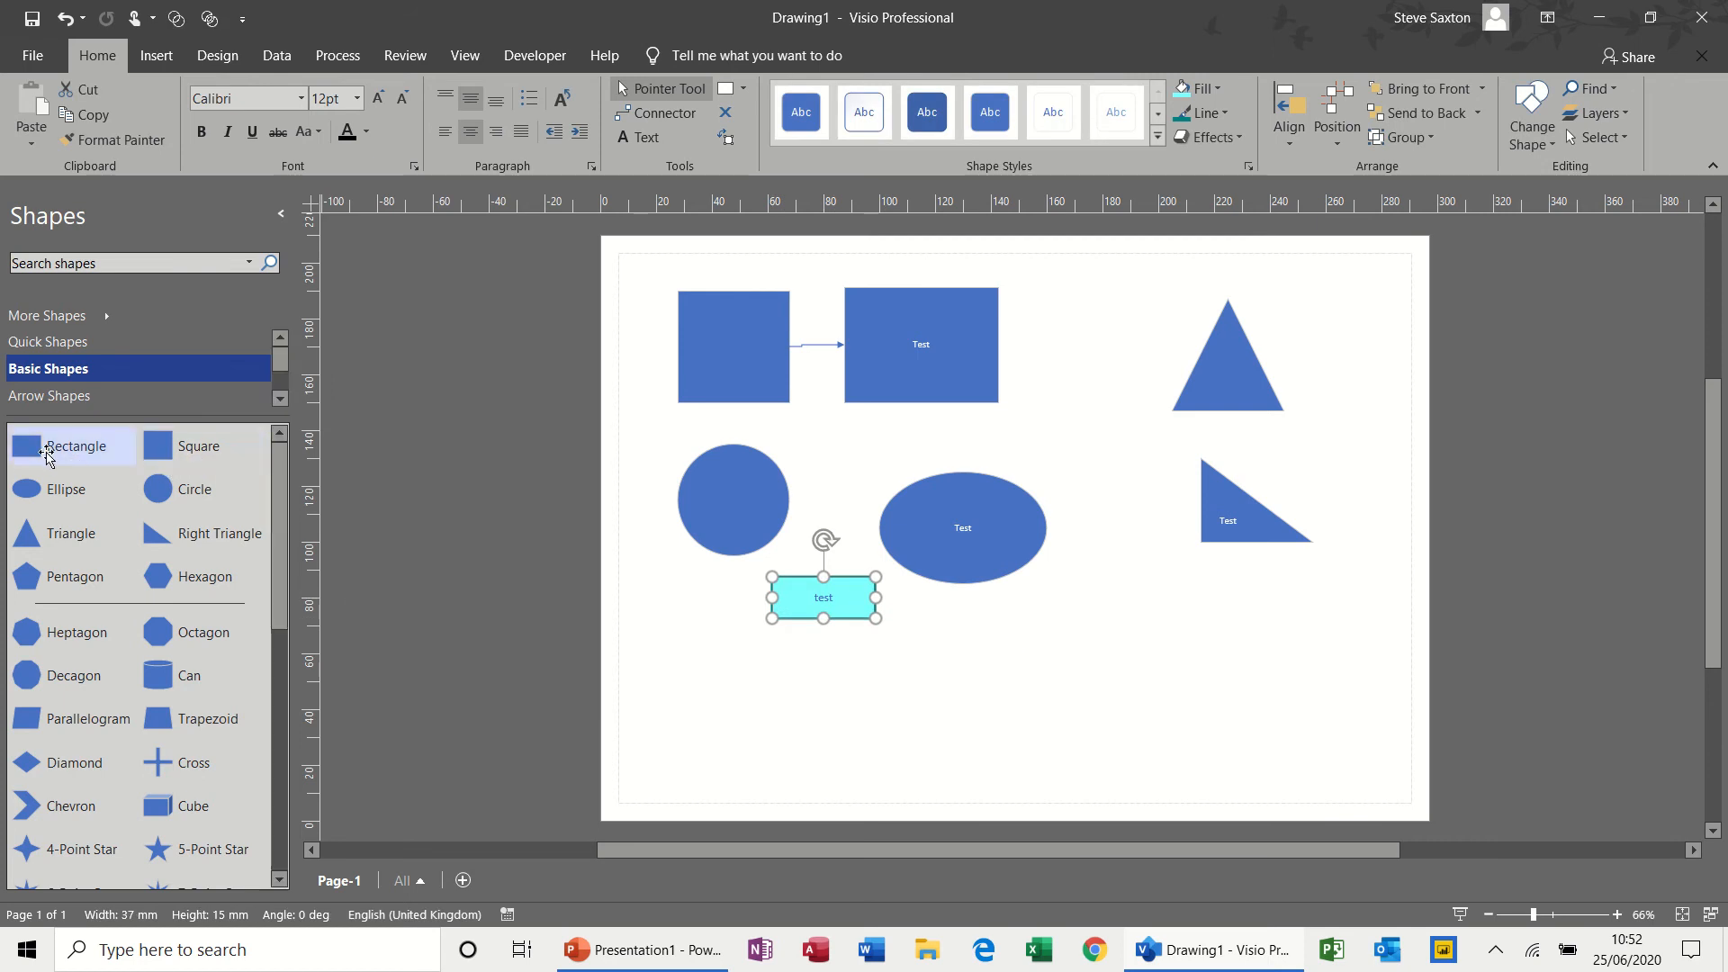
Place a new rectangle below the ellipse and give it a red outline with a 2¼ pt line weight
left_click_drag(80, 464, 1018, 679)
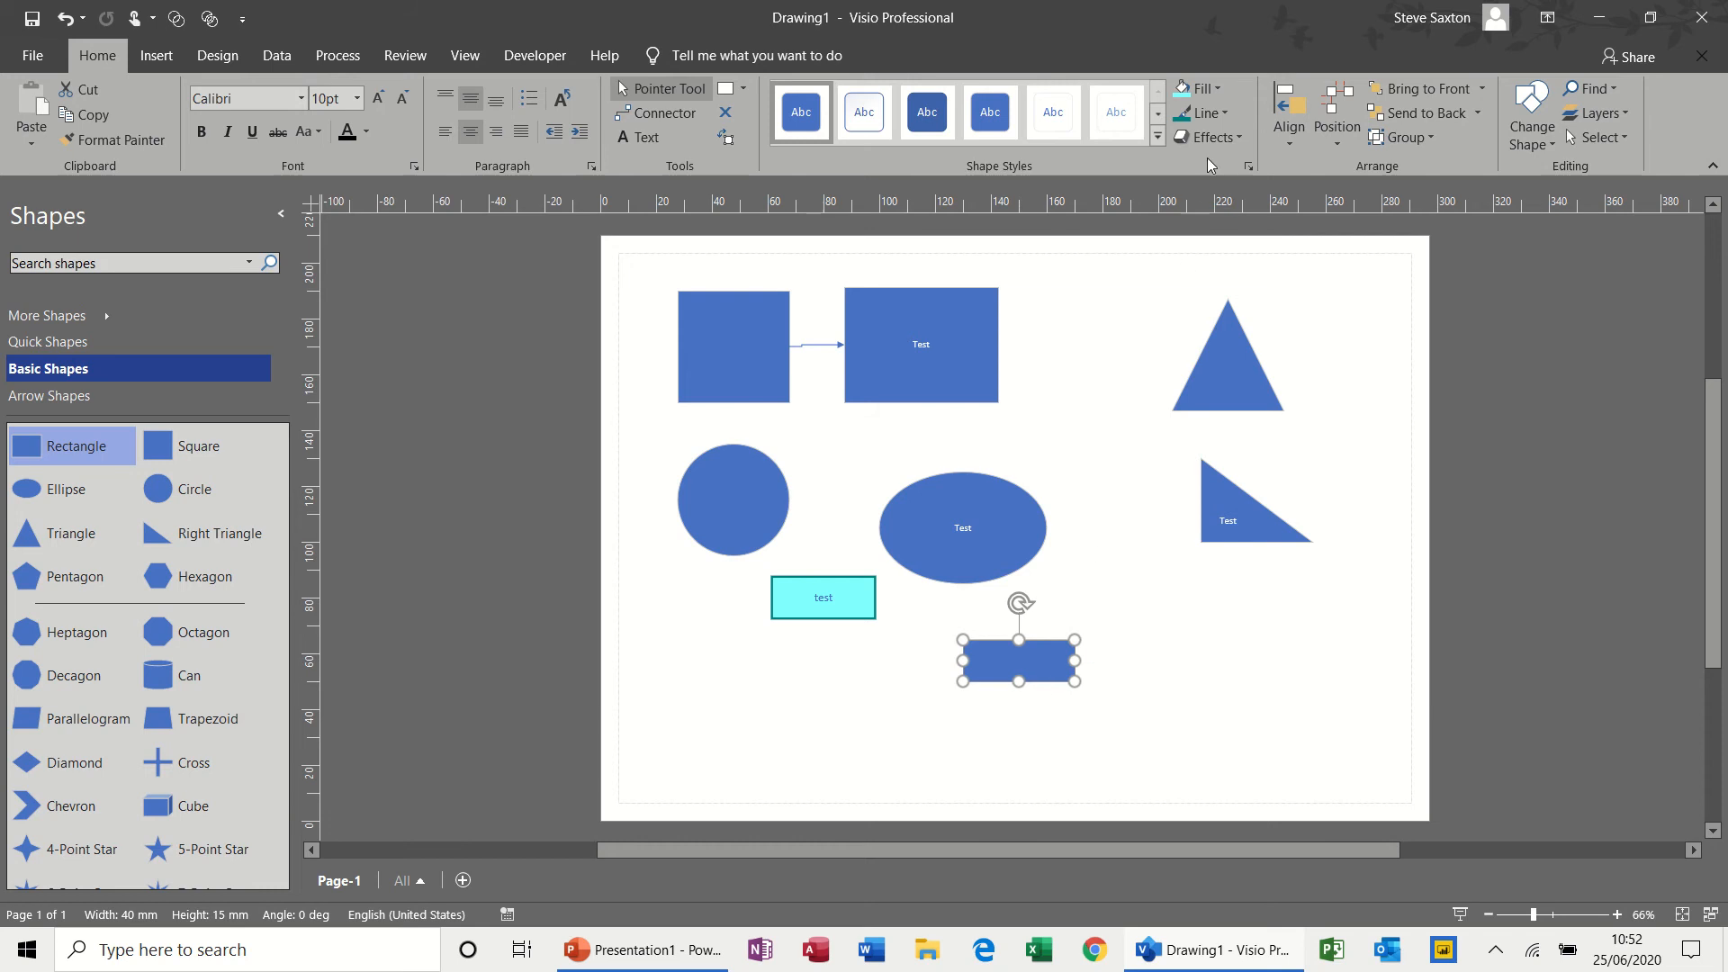
left_click(1224, 115)
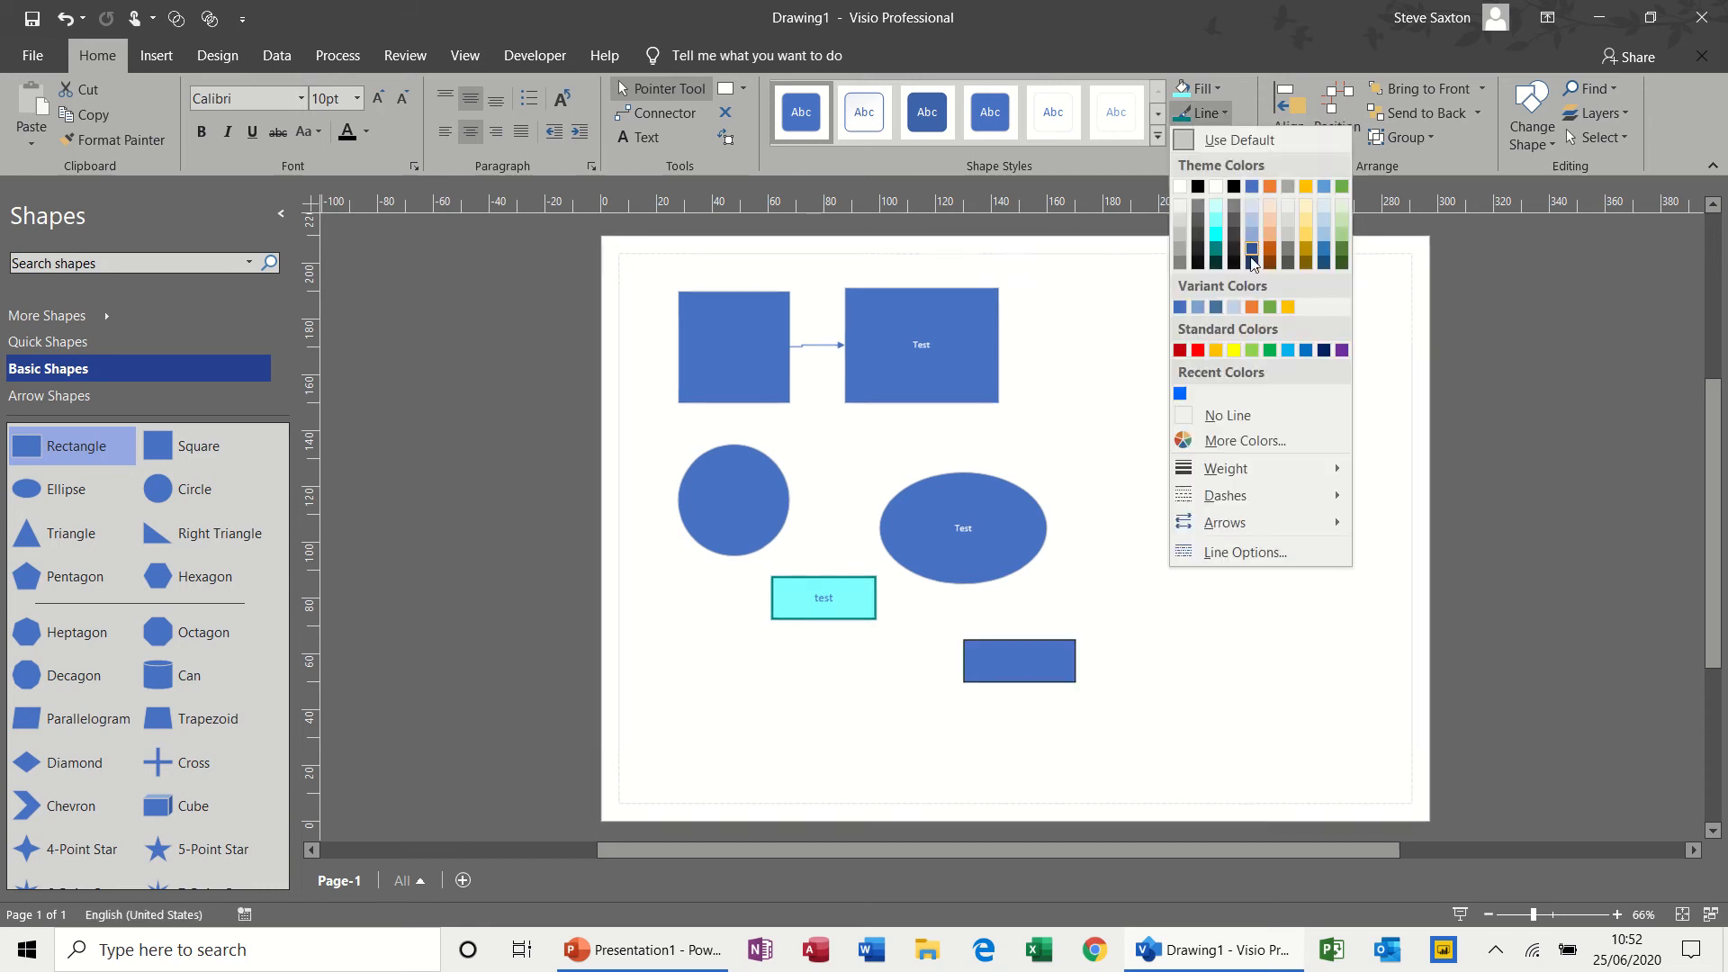
left_click(1200, 350)
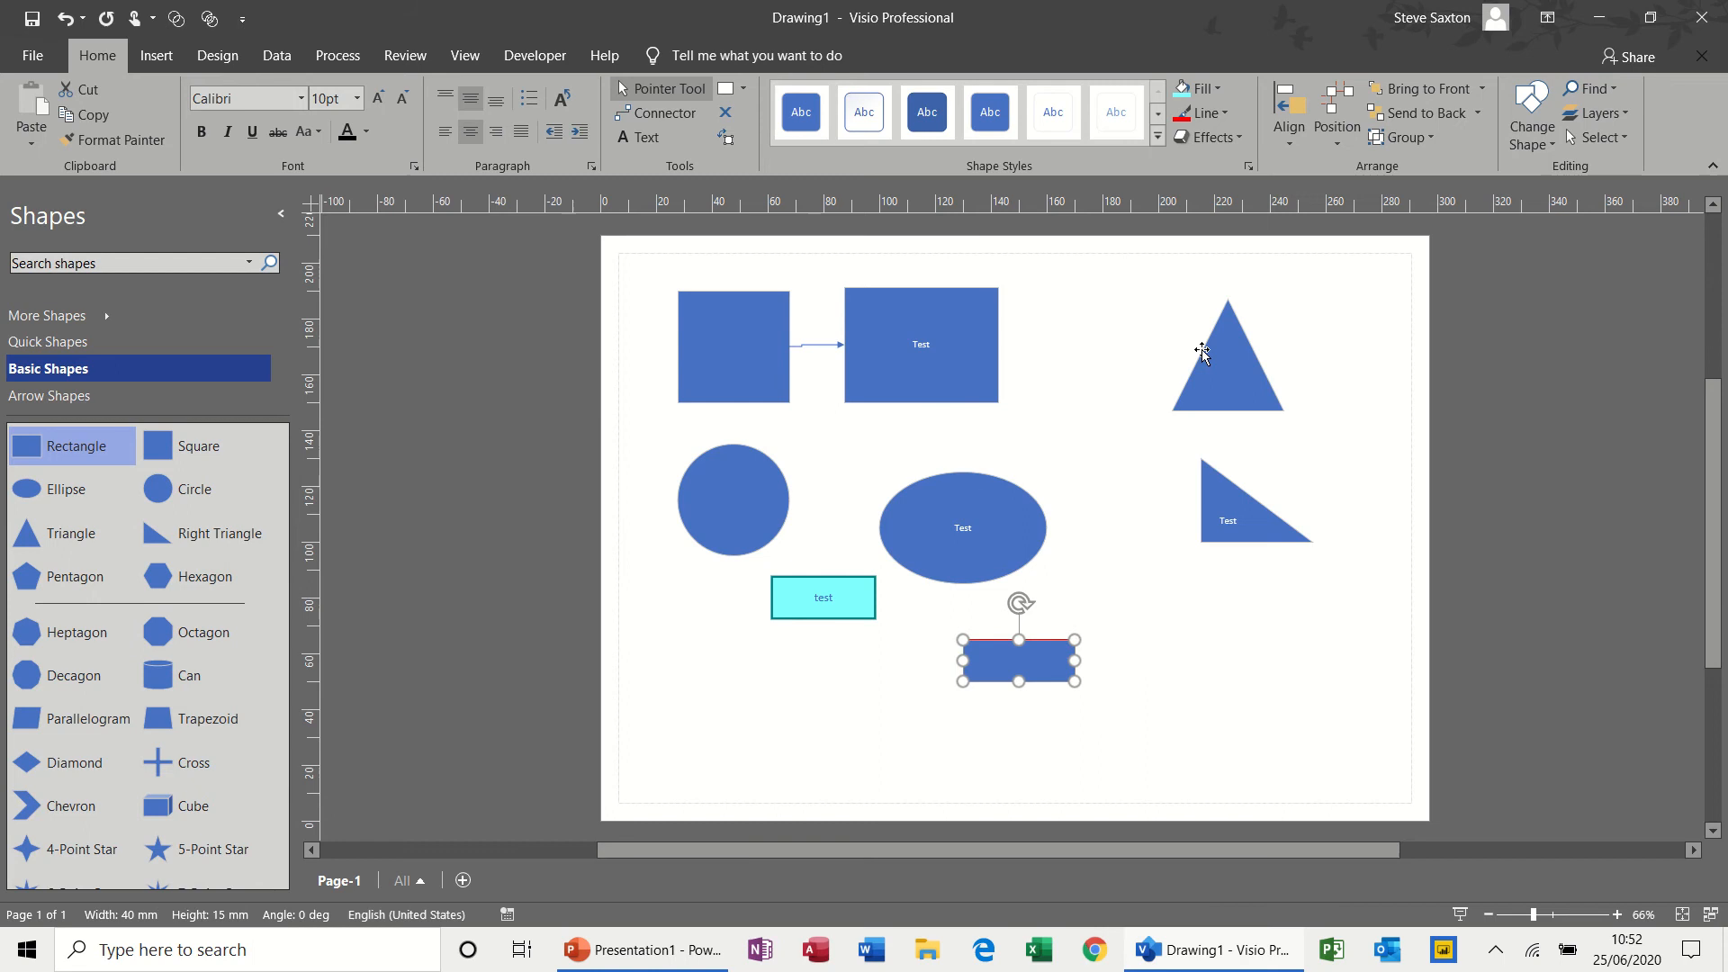
left_click(1224, 114)
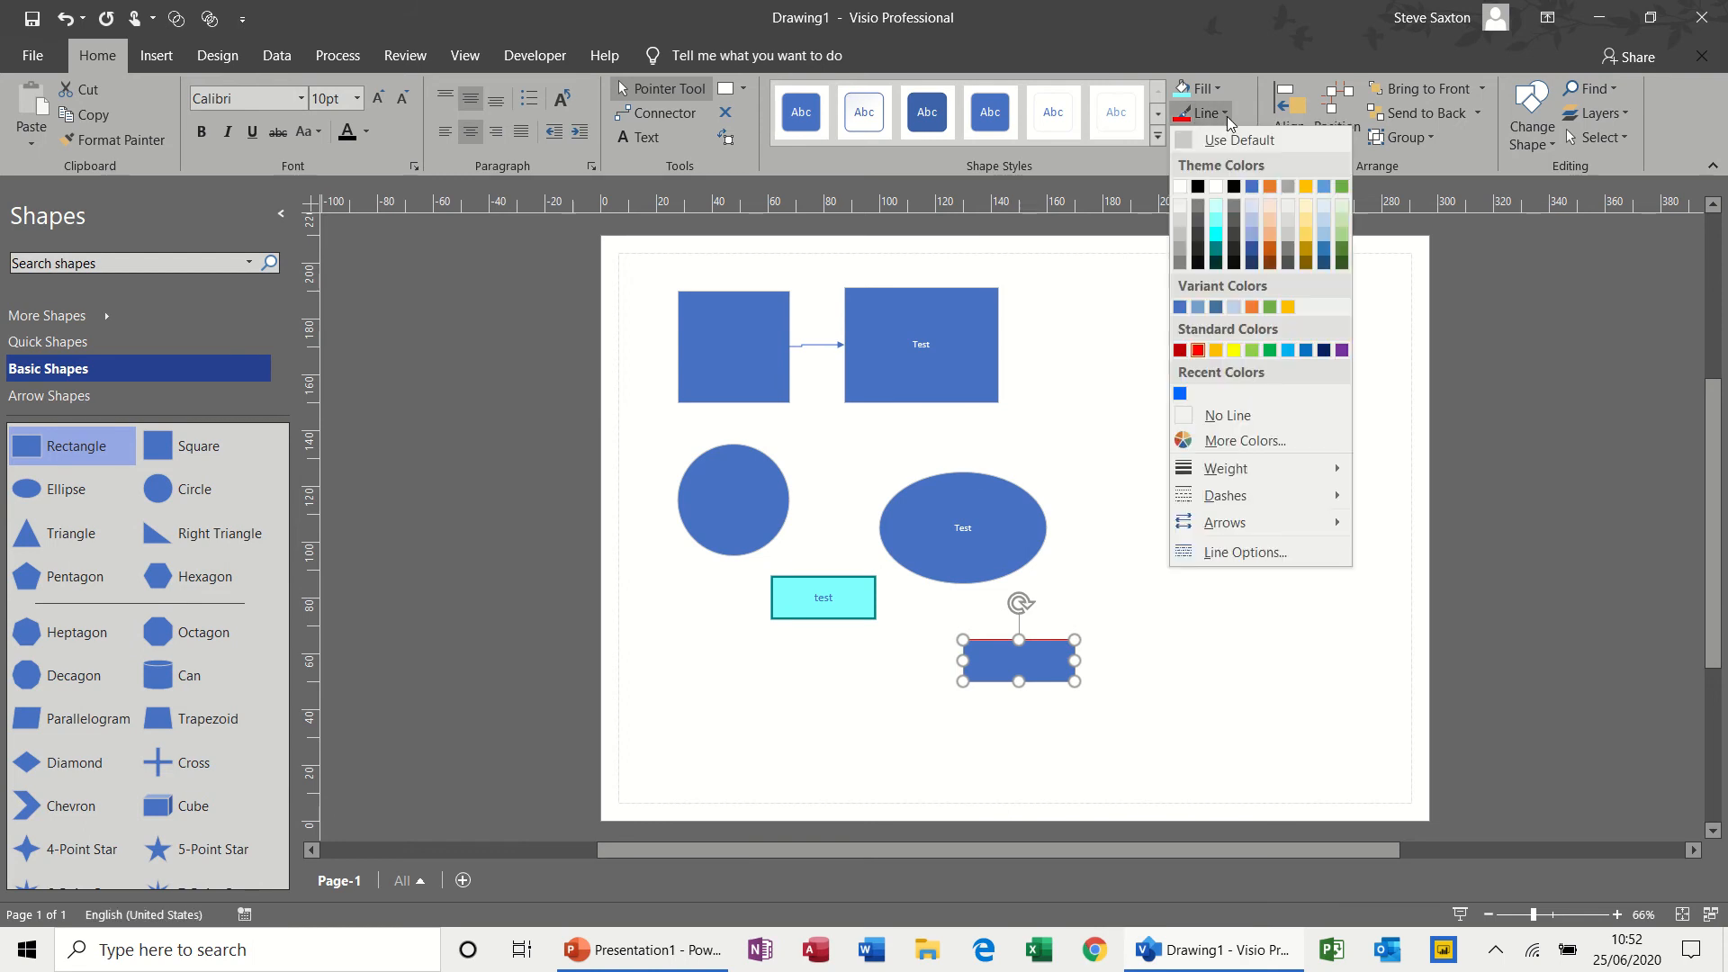
mouse_move(1296, 469)
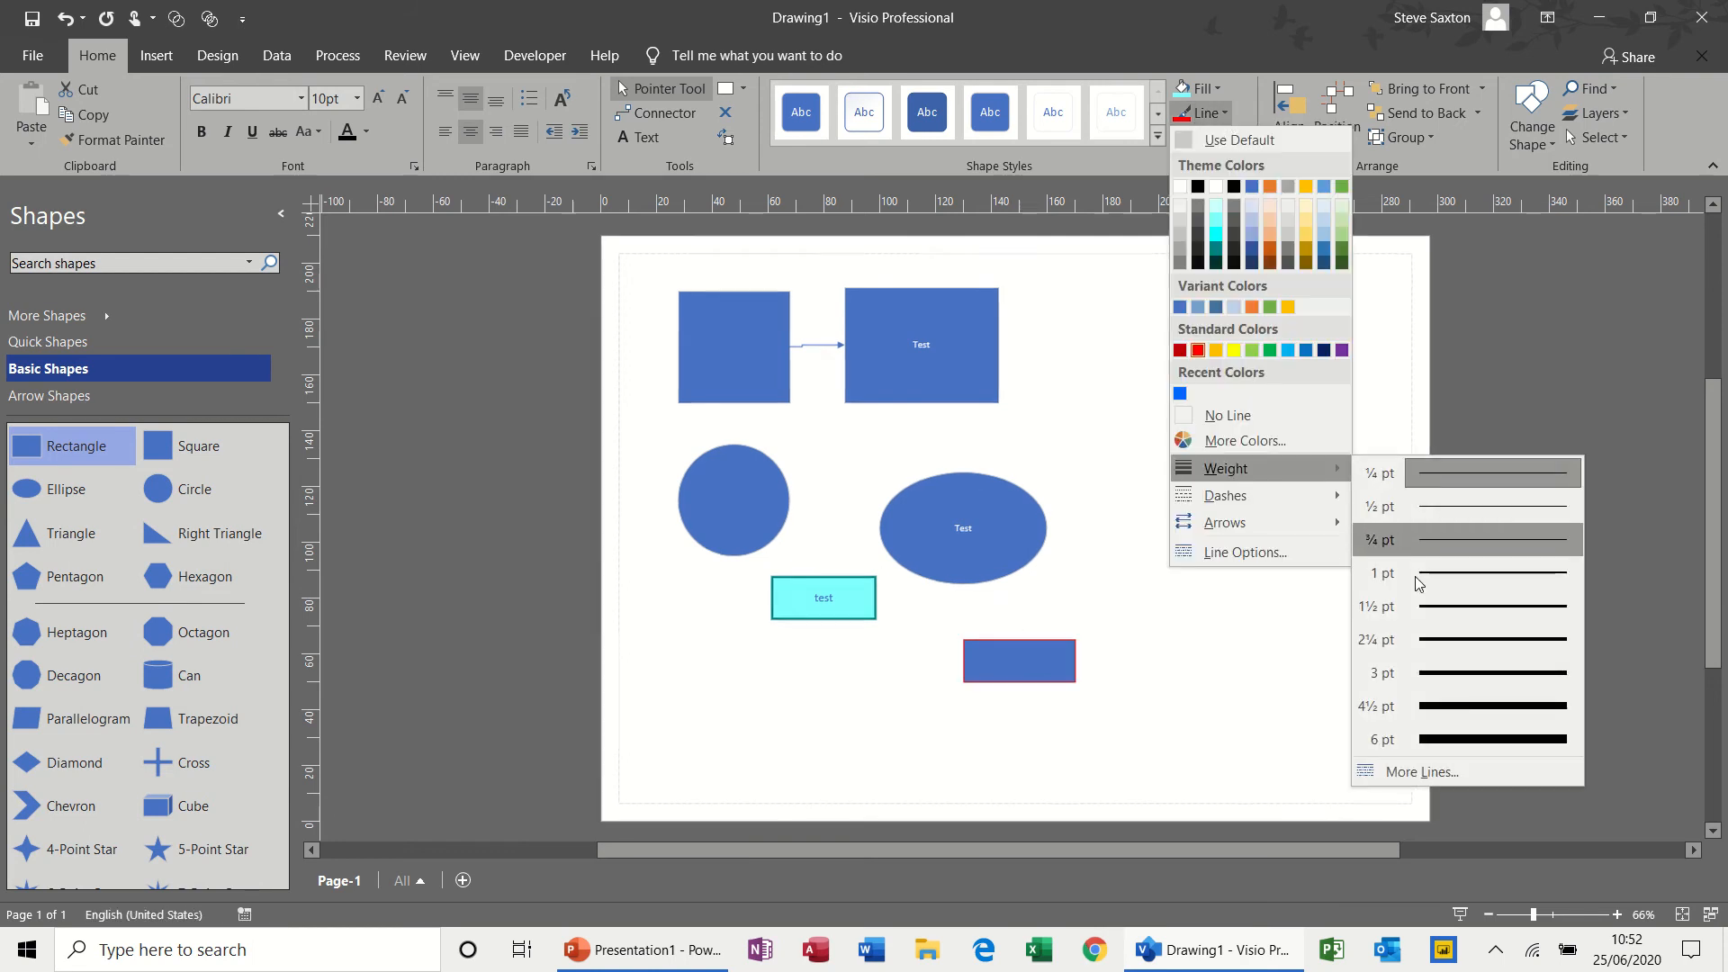
left_click(1437, 638)
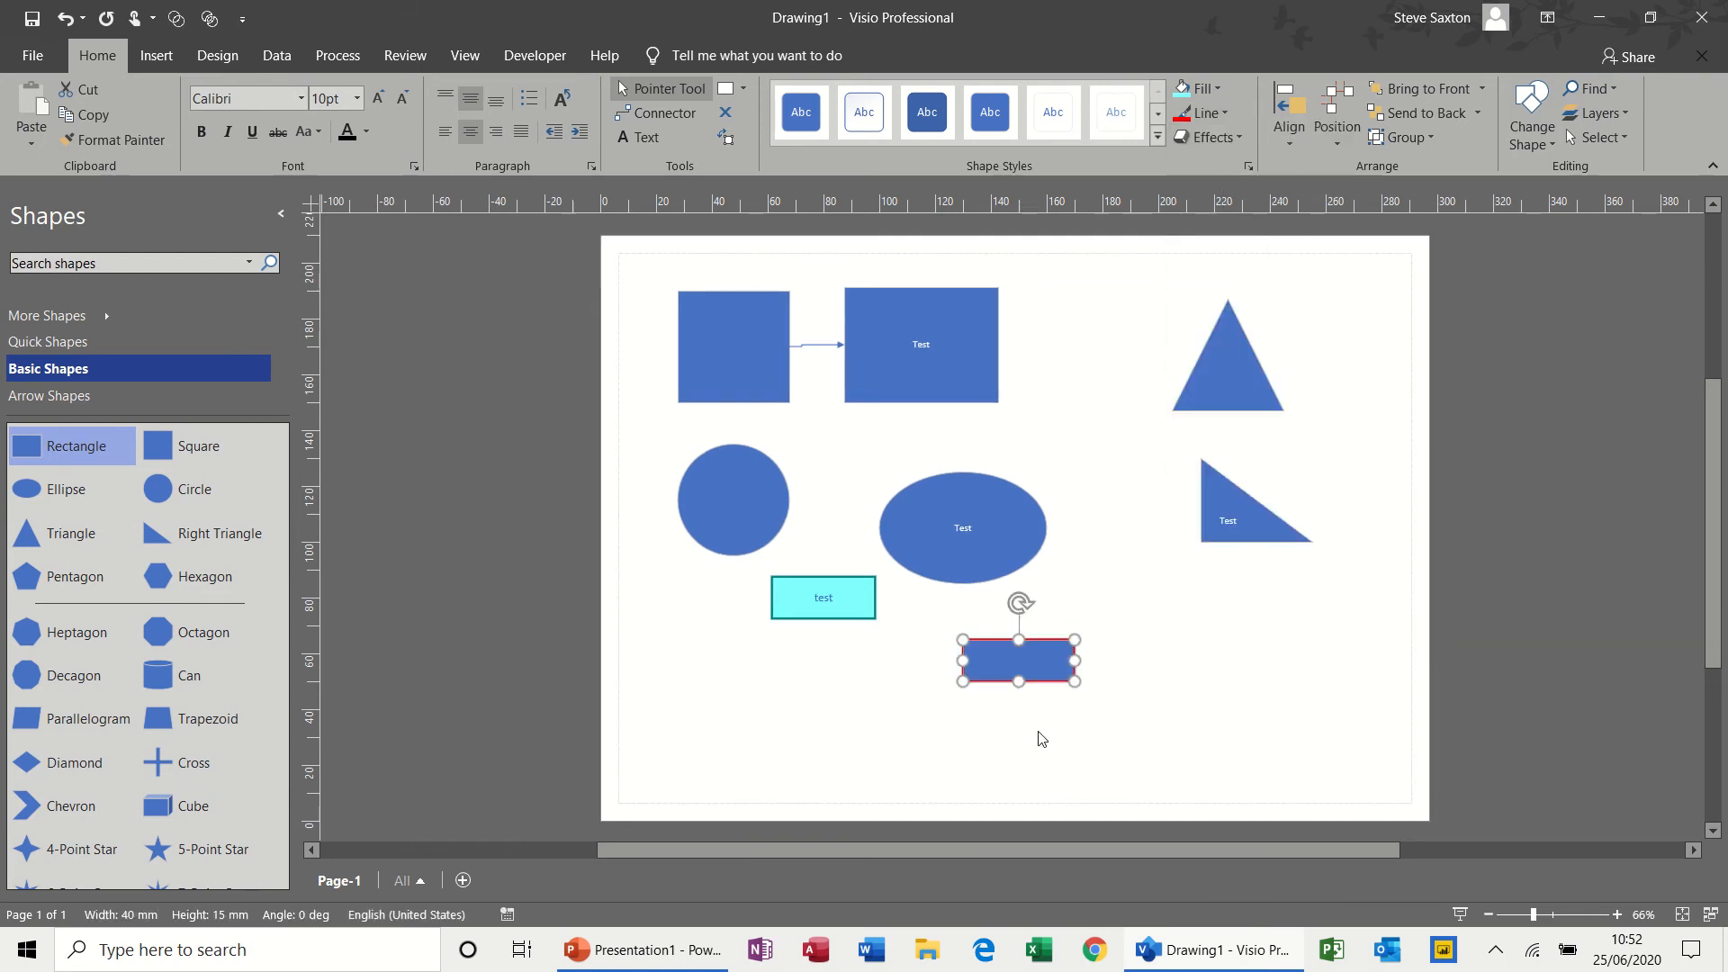
left_click(1017, 725)
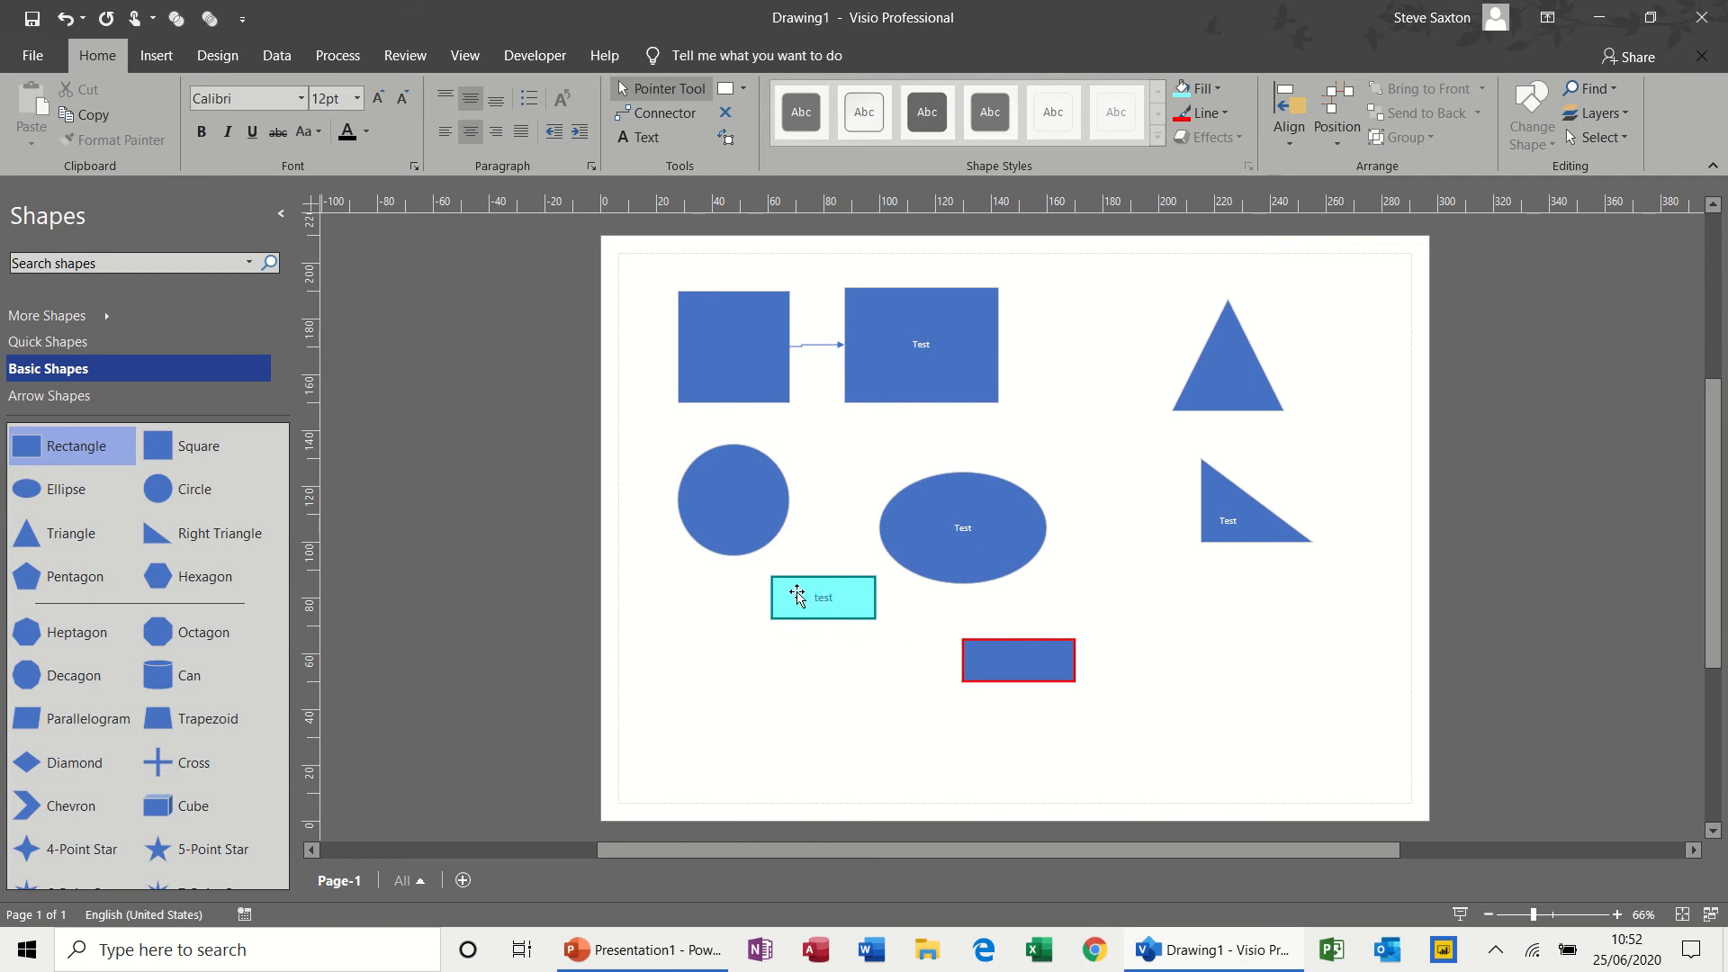
Position the cyan text box under the circle and the red-outlined rectangle under the ellipse, and label that rectangle "Test"
left_click_drag(797, 594, 721, 615)
left_click_drag(1042, 664, 976, 661)
double_click(975, 662)
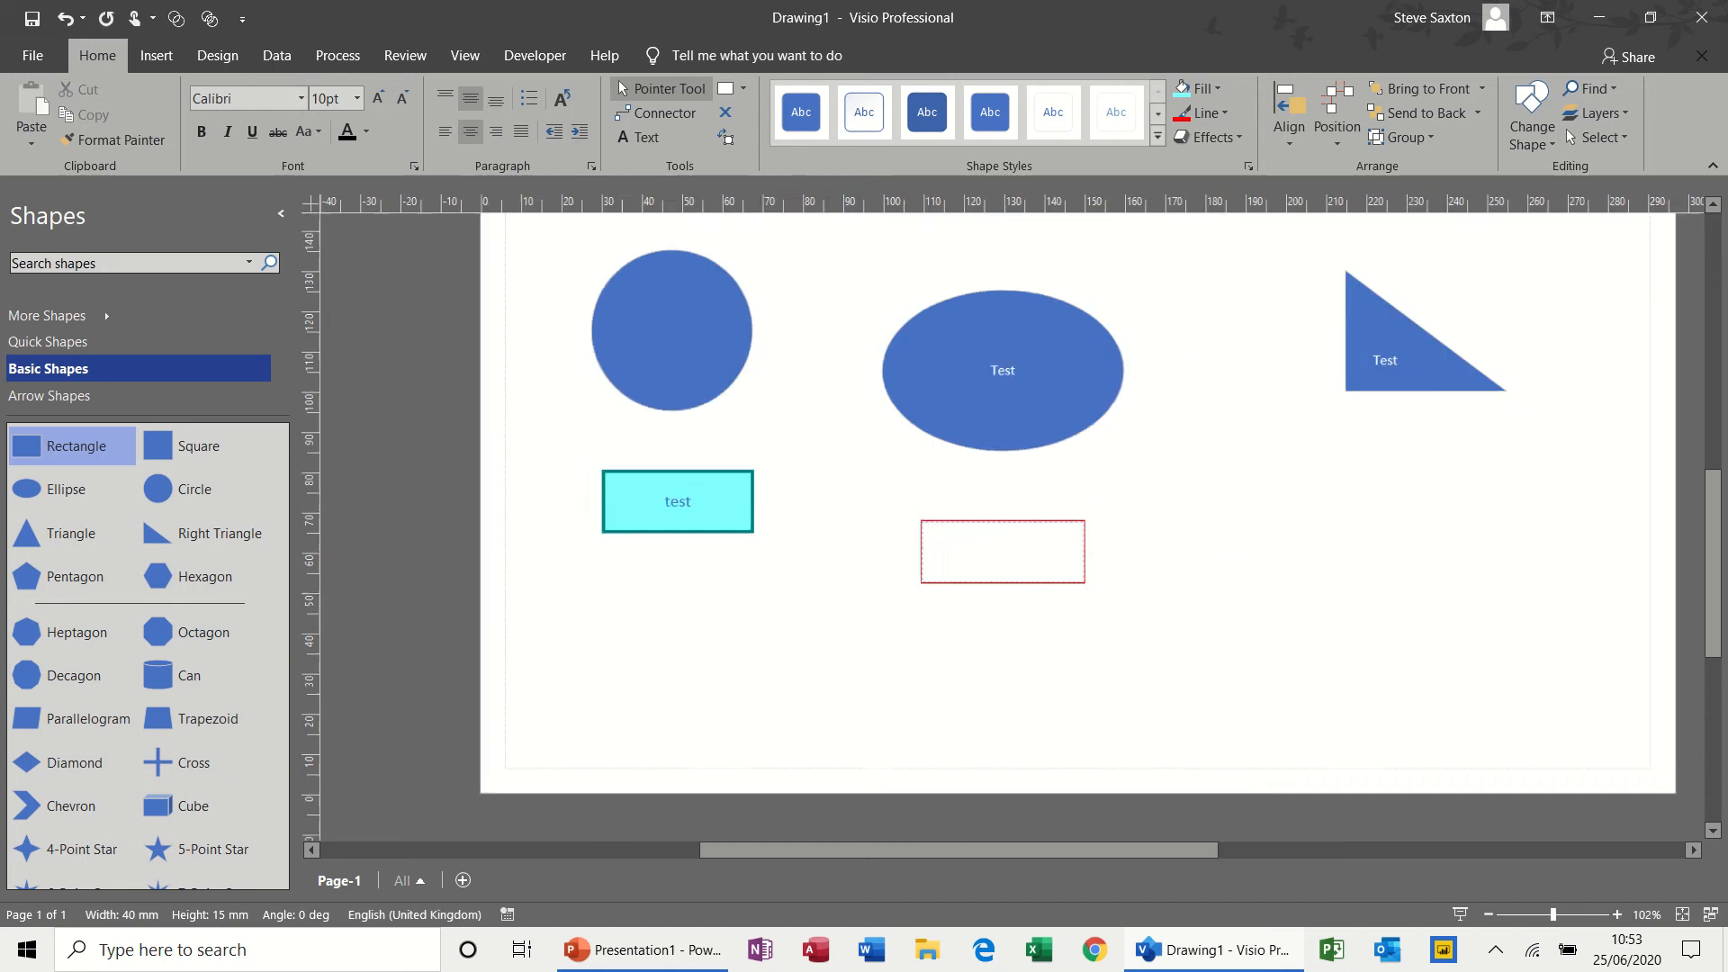
type("Test")
left_click(1126, 547)
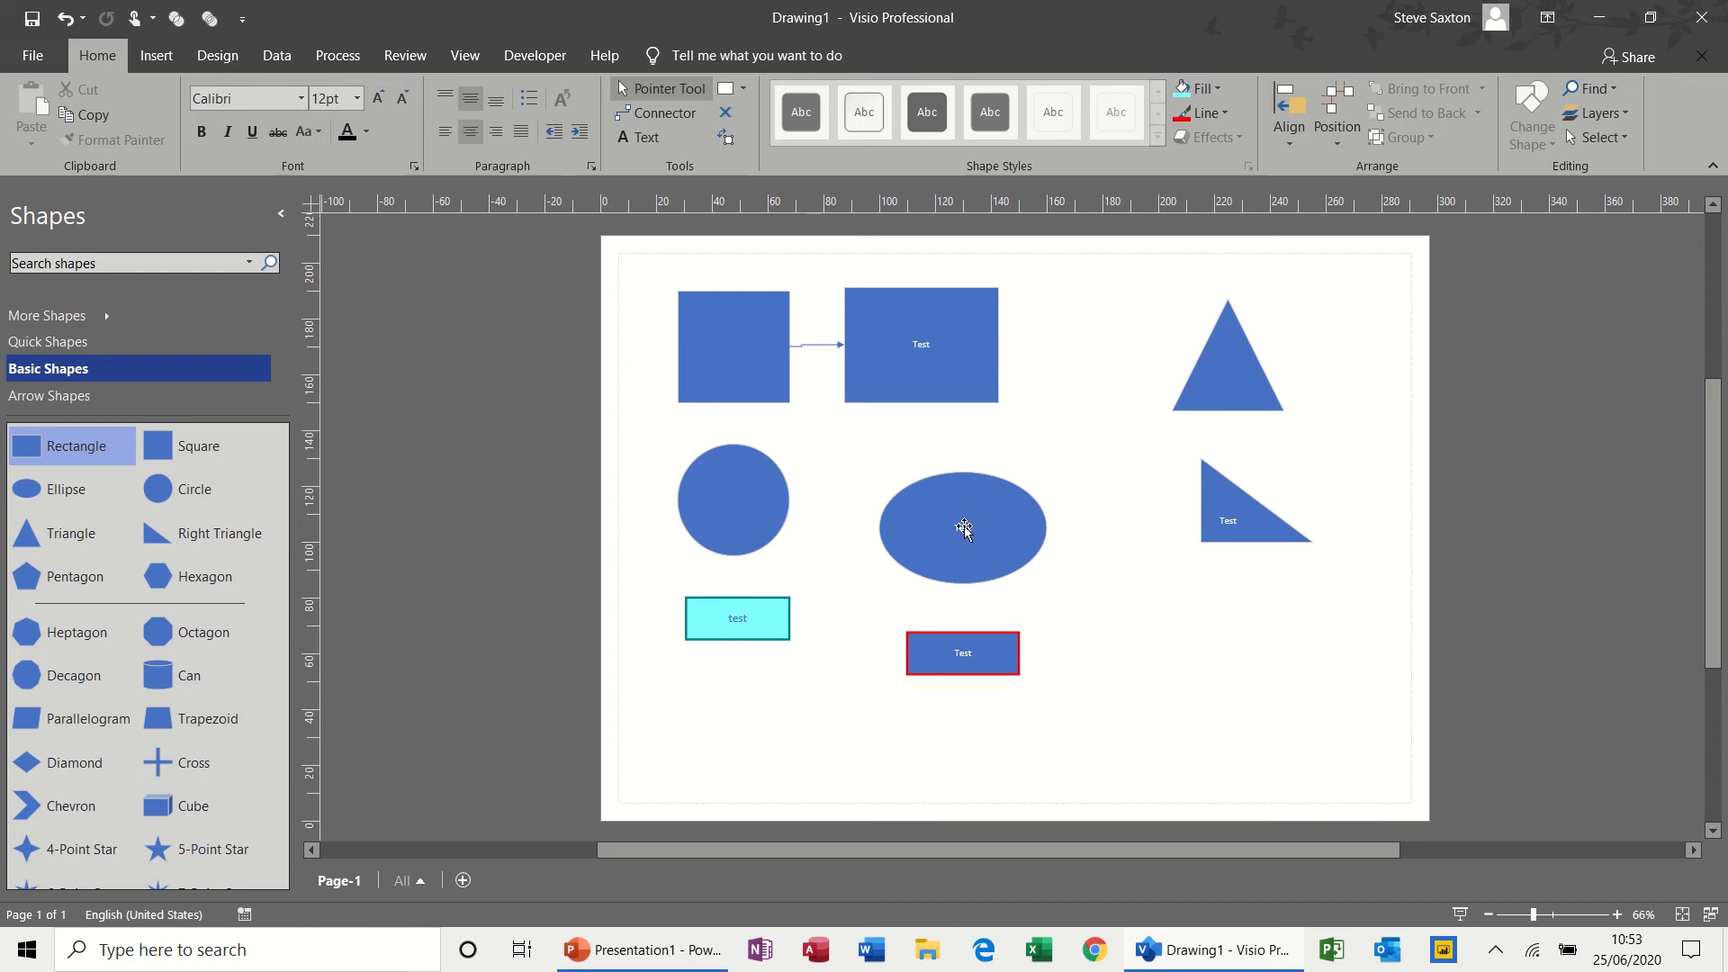
Align the large rectangle's text to its top-left corner and move the rectangle slightly right and down
left_click(965, 528)
left_click(927, 353)
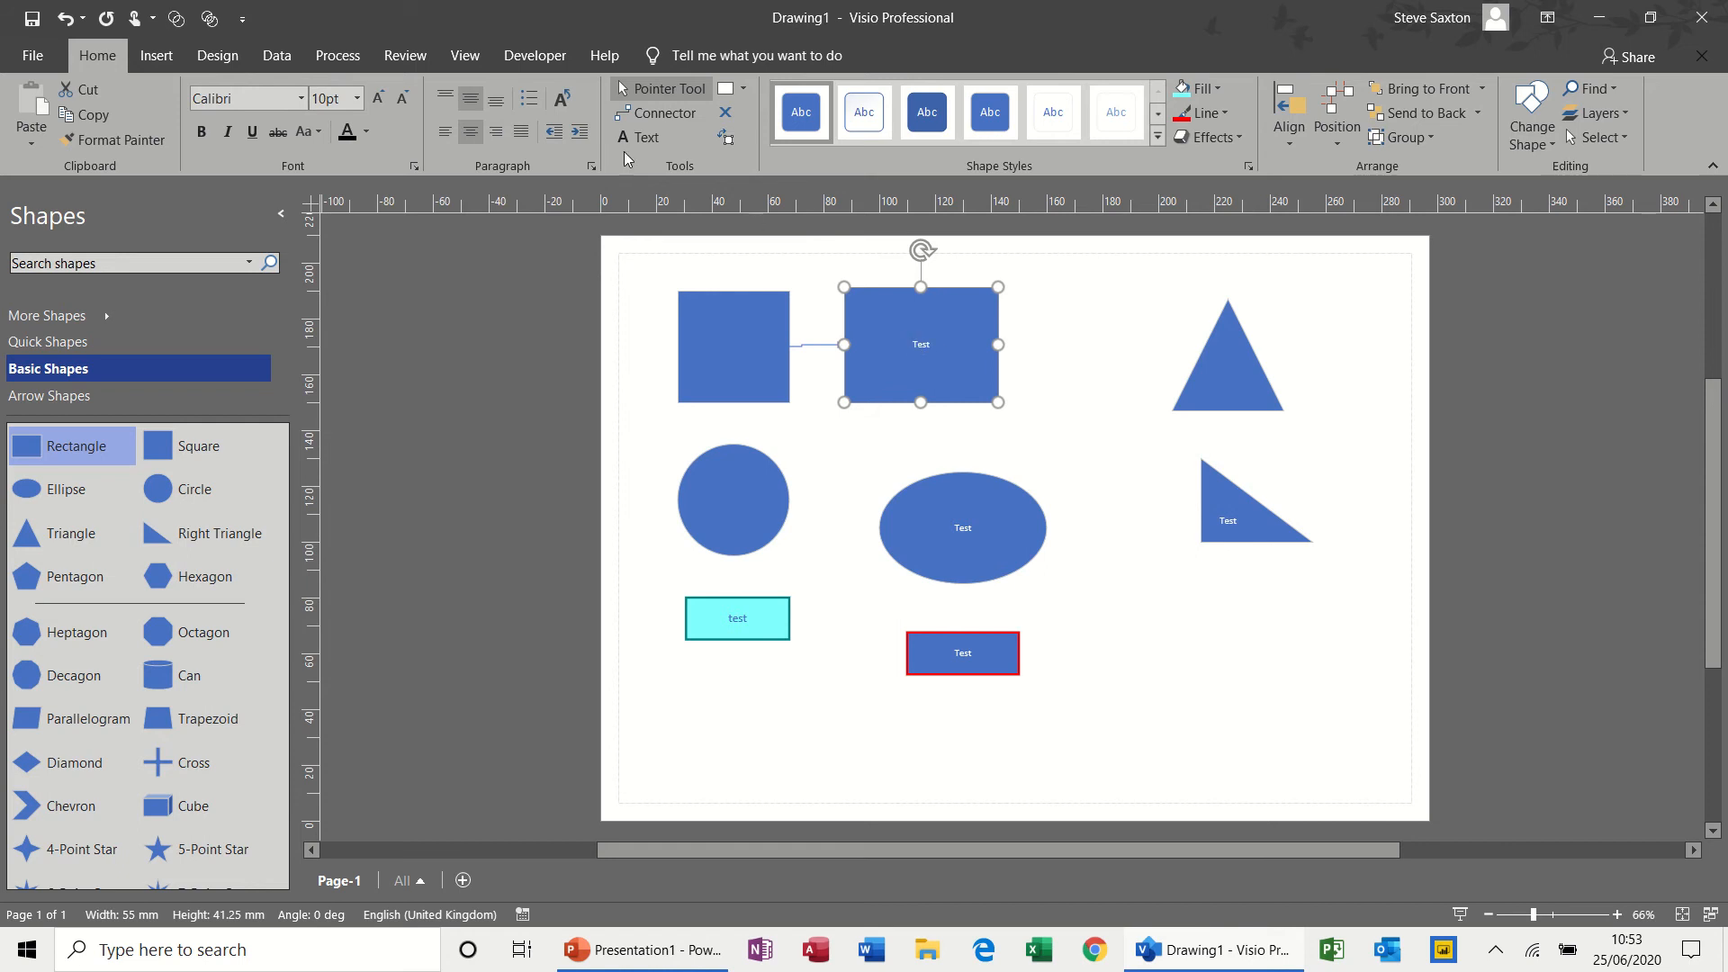
left_click(448, 99)
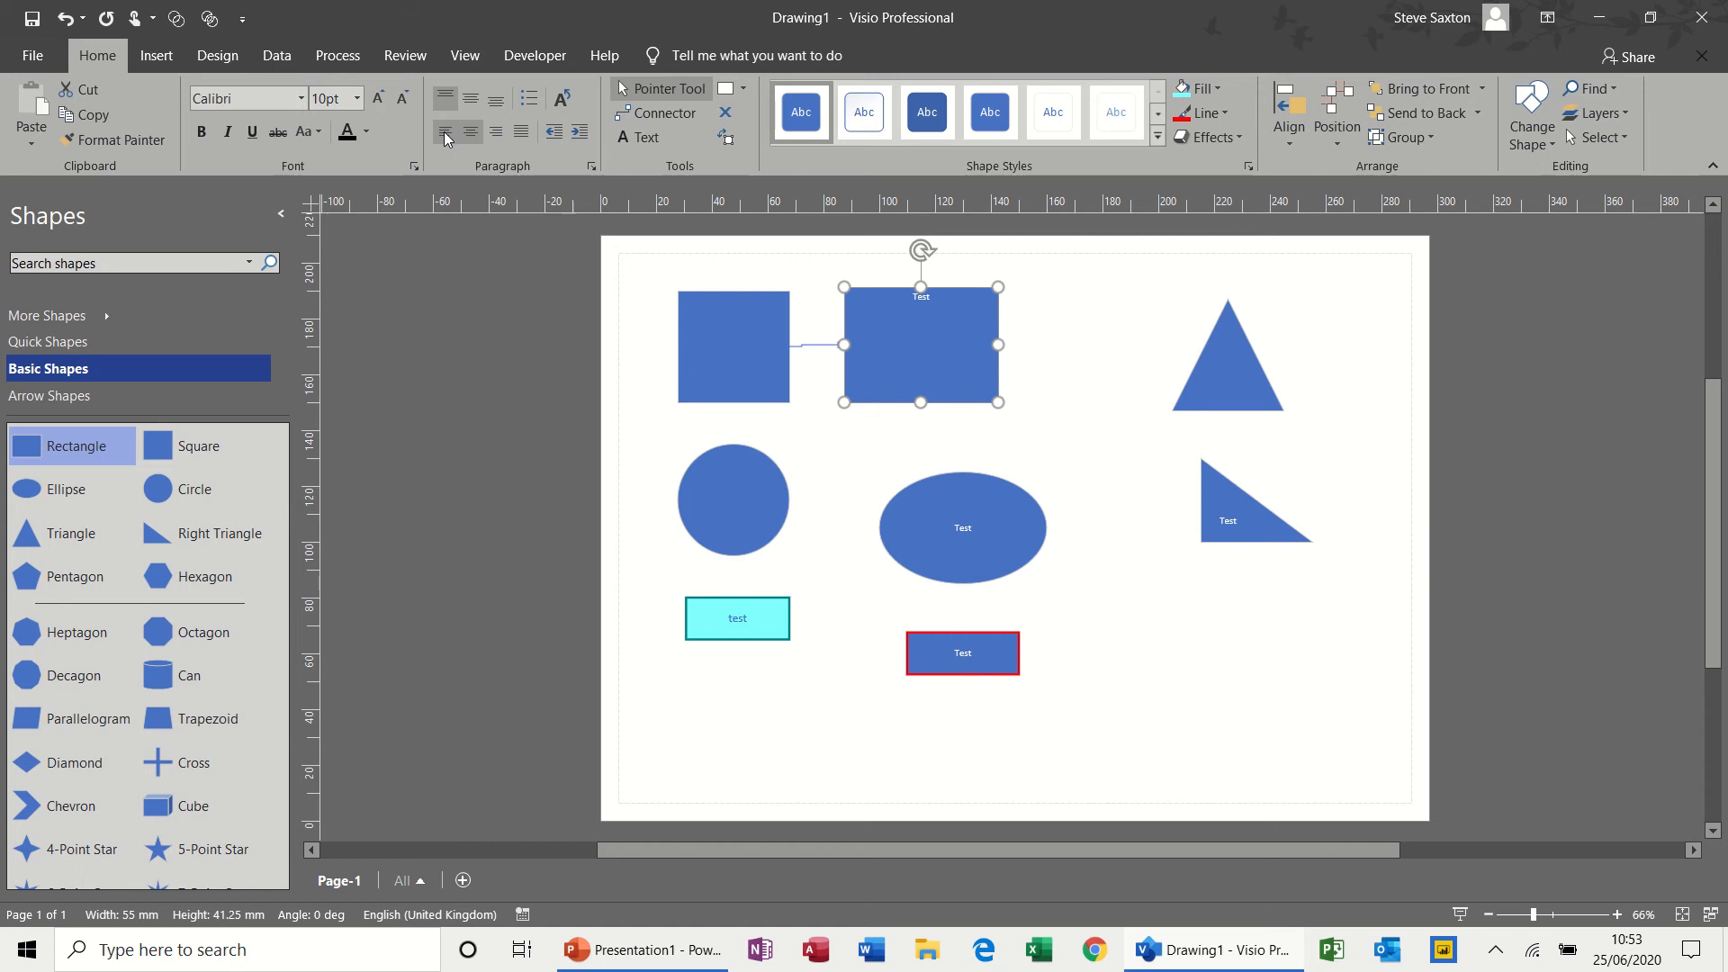
left_click(445, 133)
left_click_drag(946, 343, 980, 364)
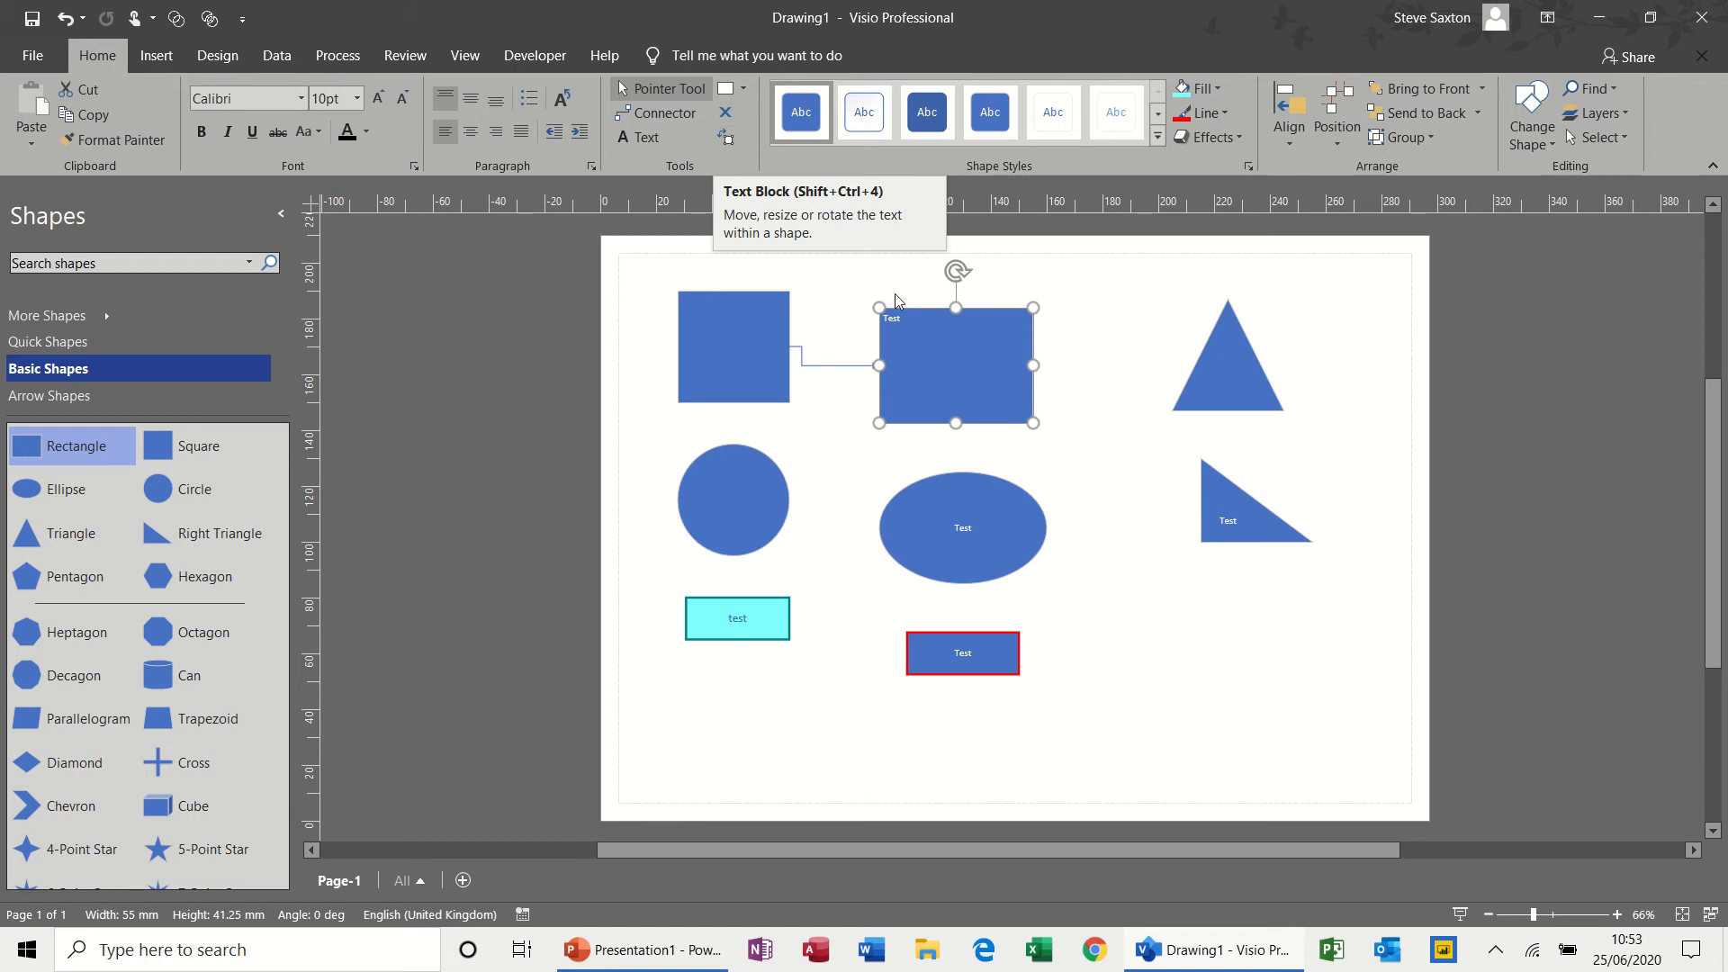
Move the large rectangle's text block up and left past its corner, and reposition the rectangle level with the square to test the text's attachment
left_click(727, 138)
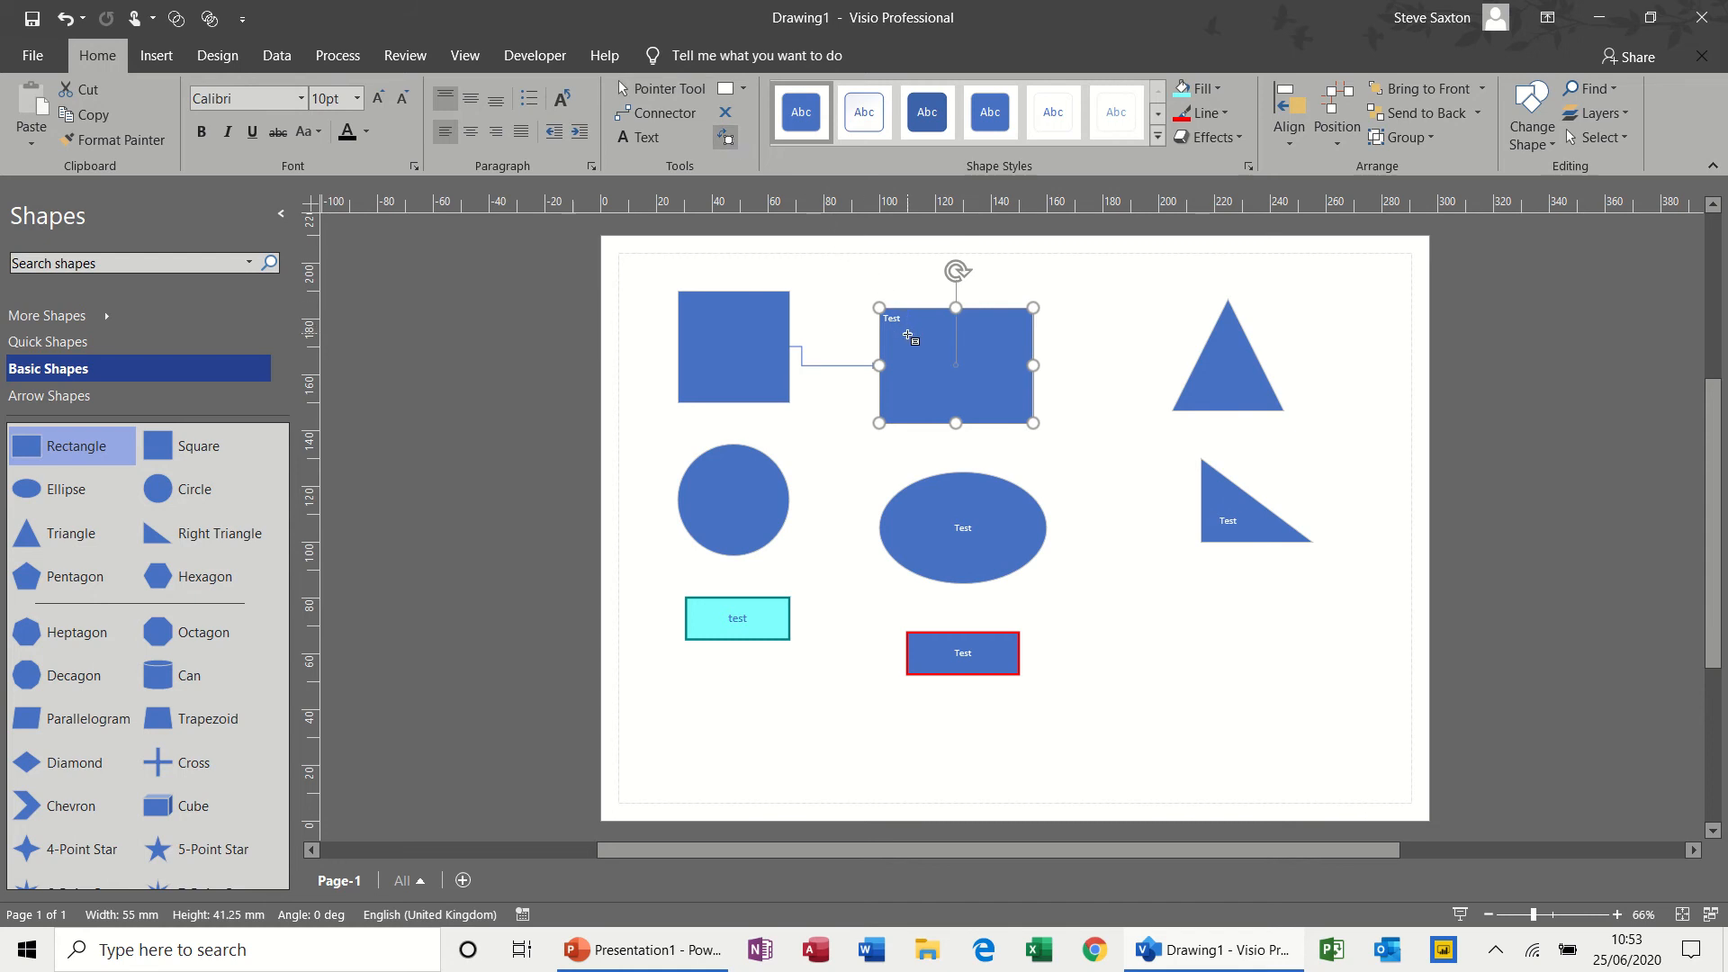
left_click_drag(887, 319, 876, 293)
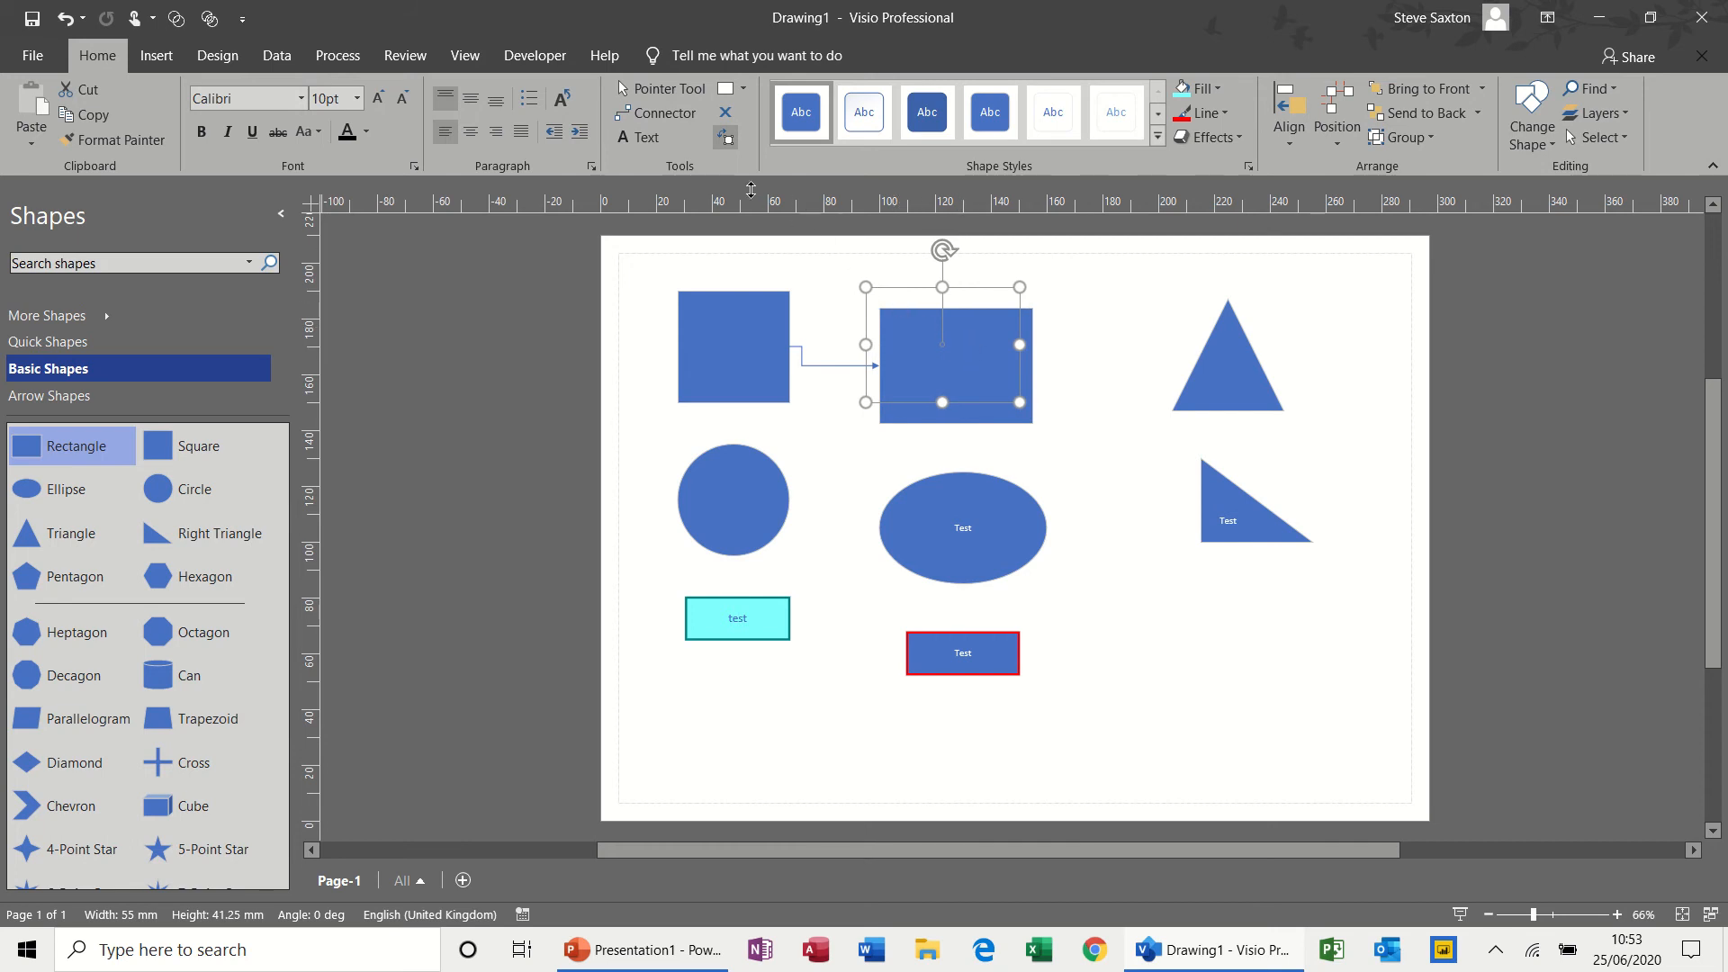
left_click(672, 92)
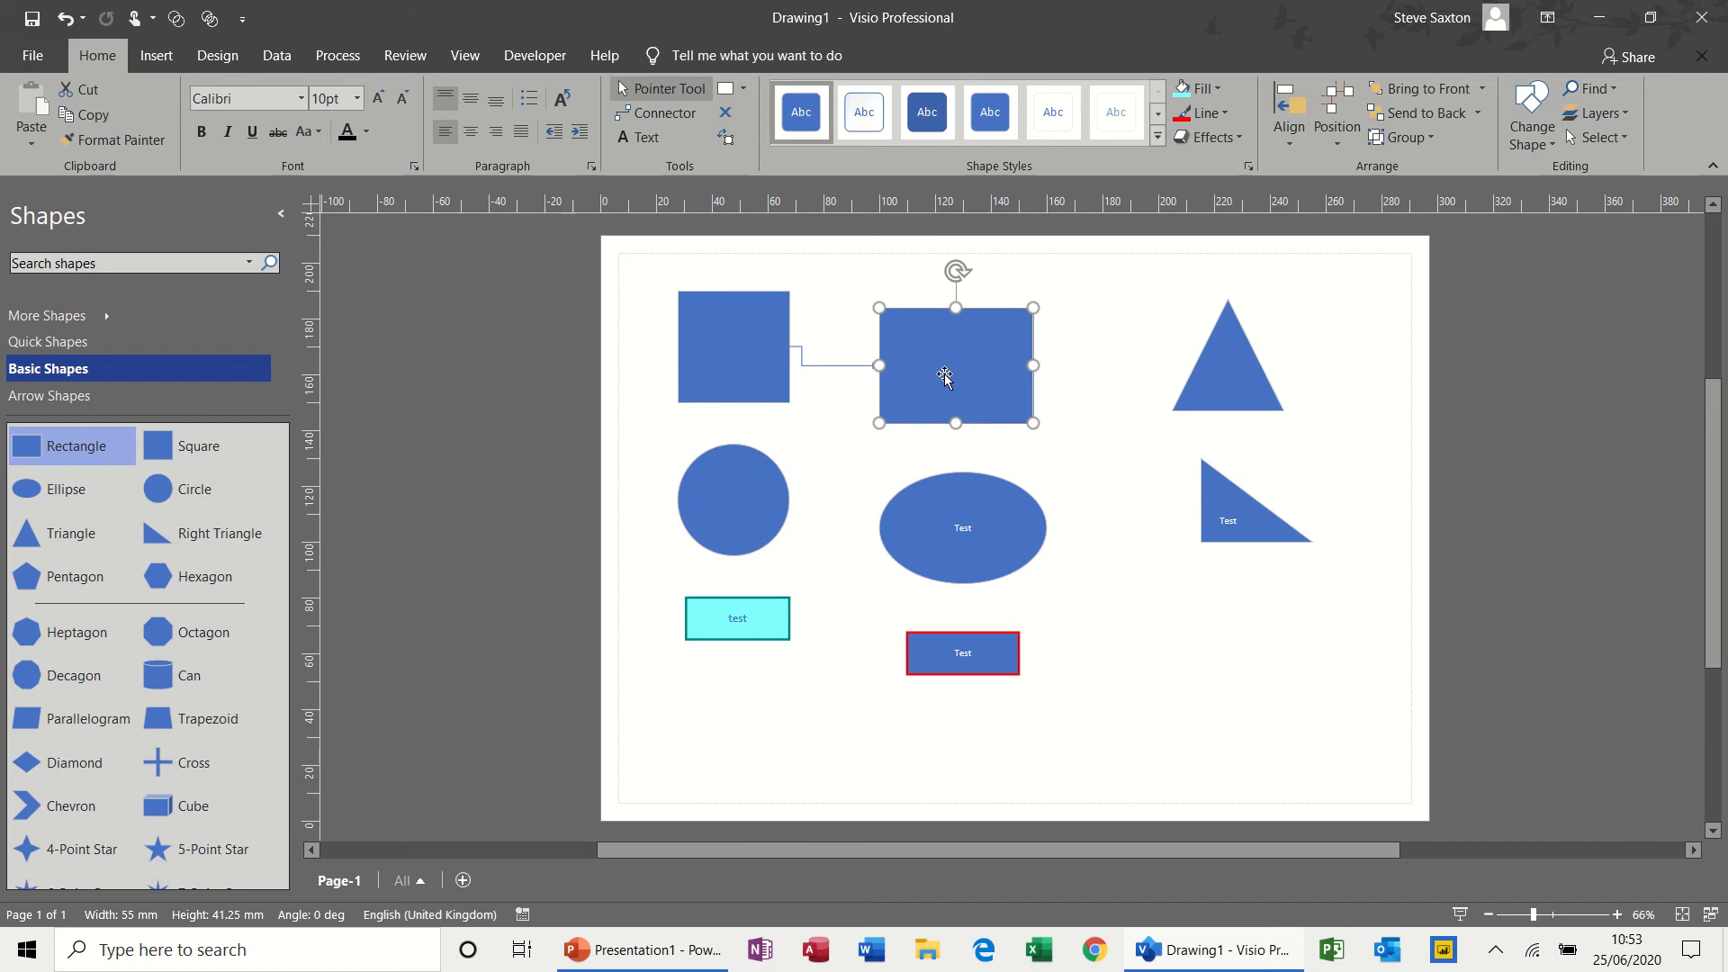
left_click_drag(907, 336, 887, 315)
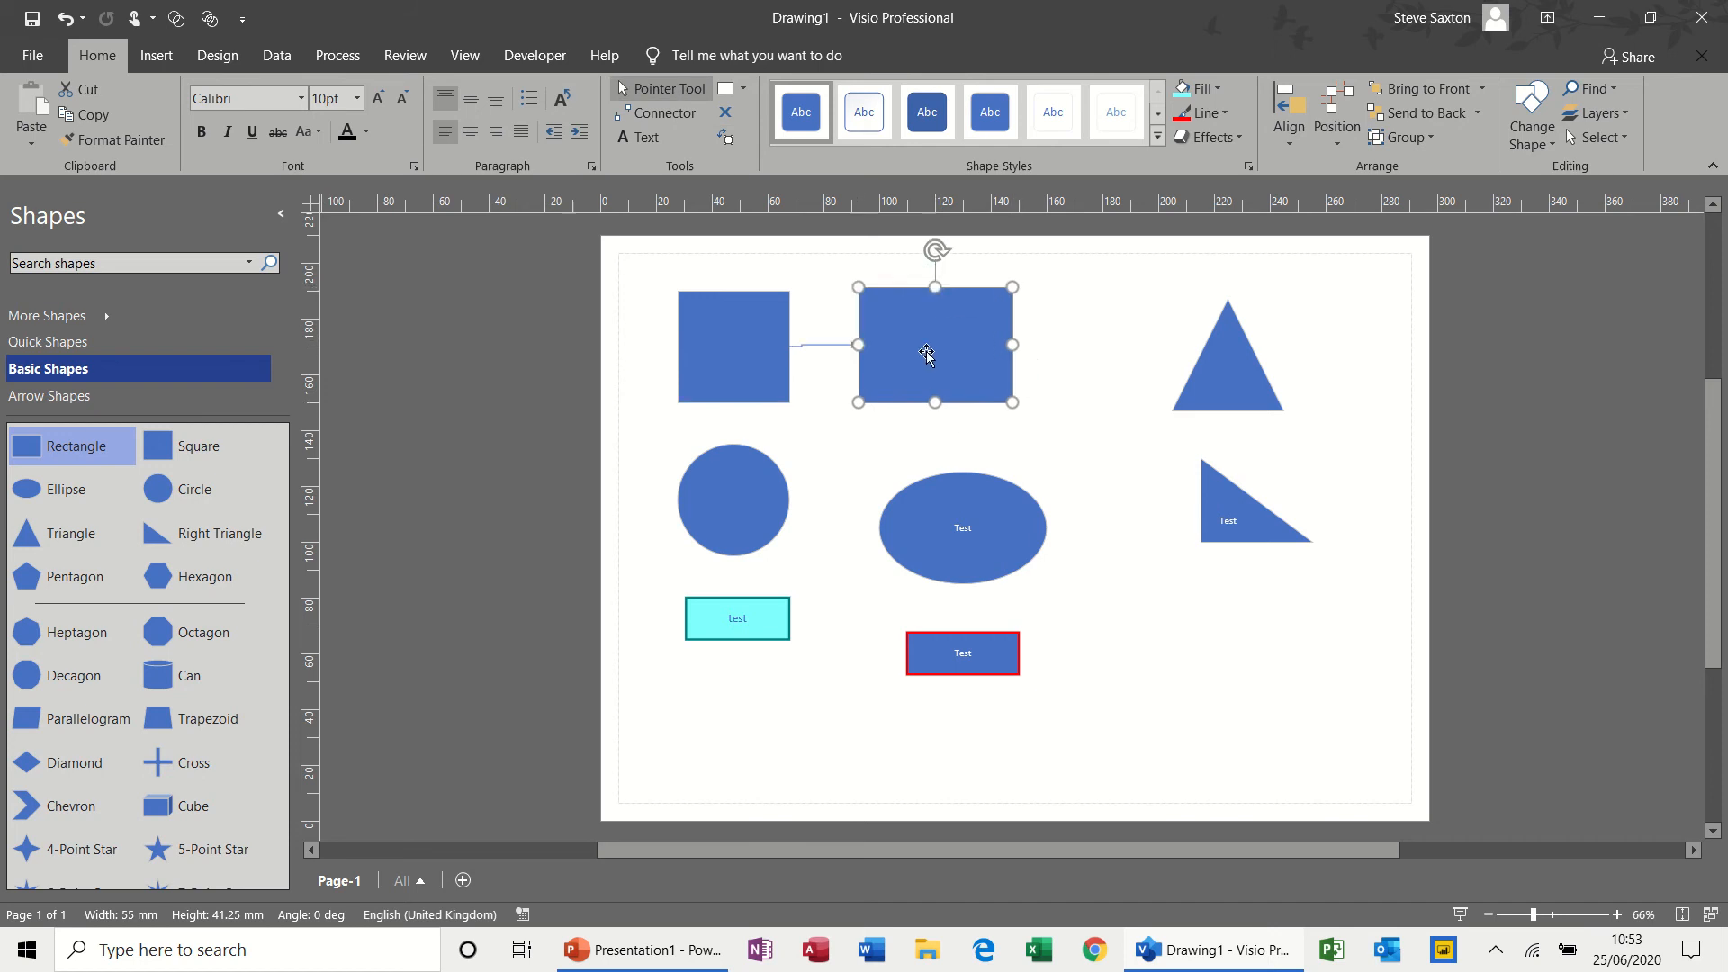
left_click(725, 138)
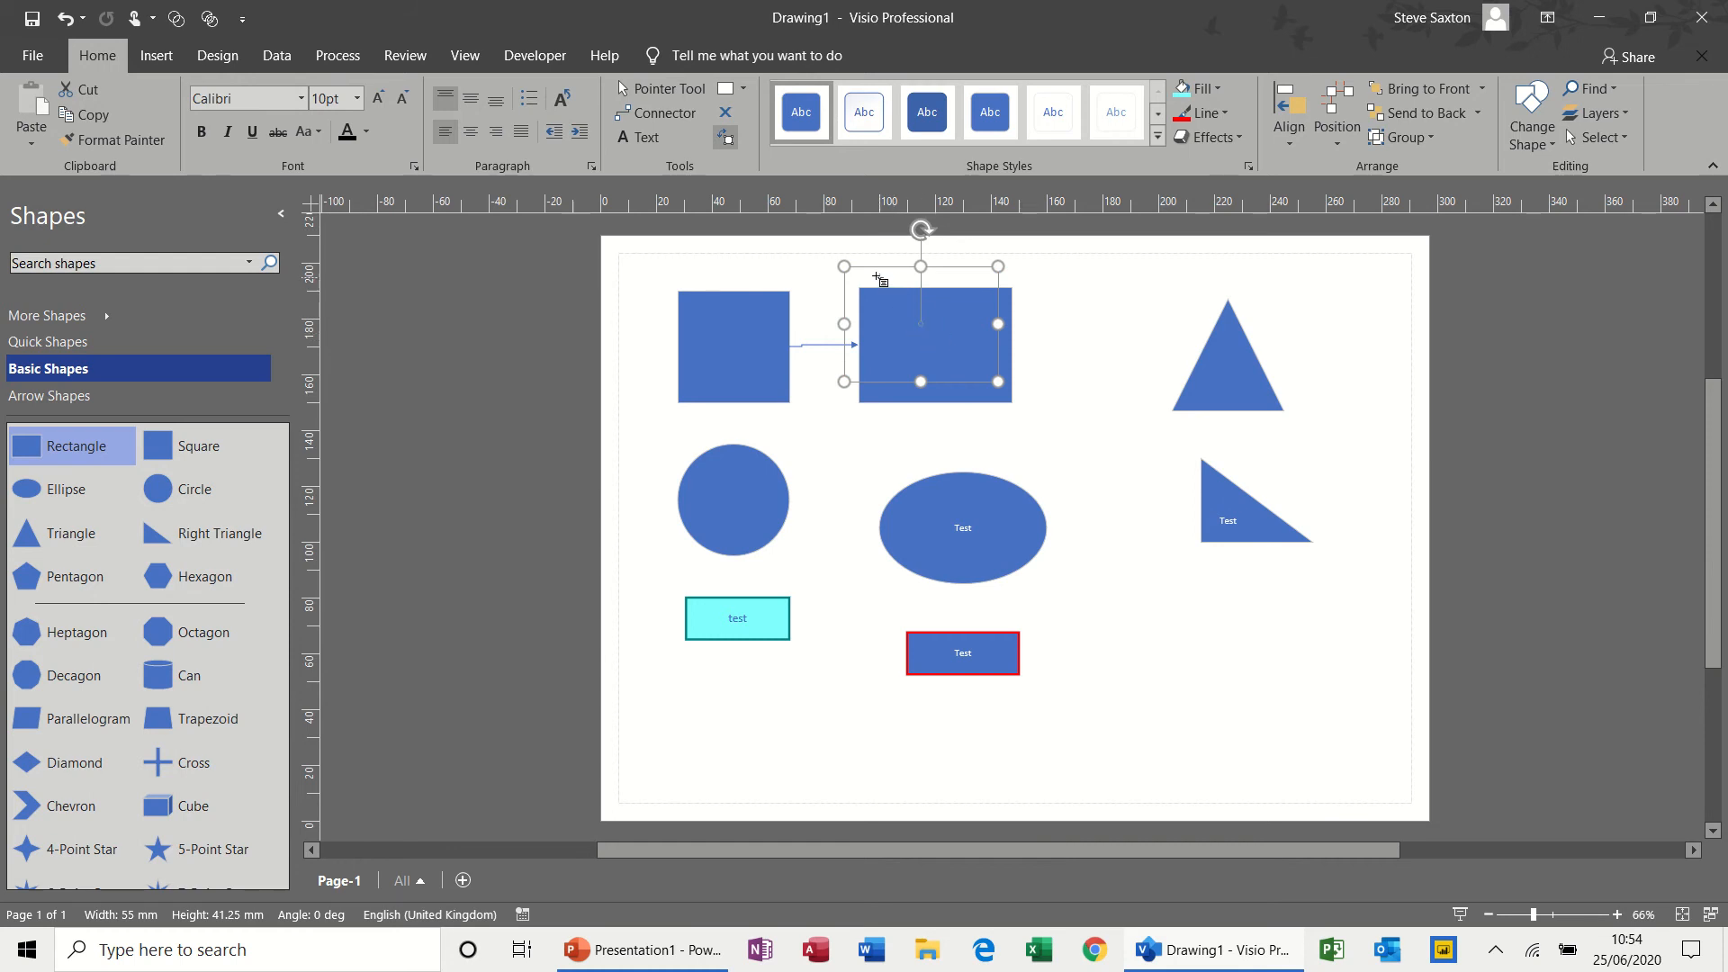
left_click(662, 88)
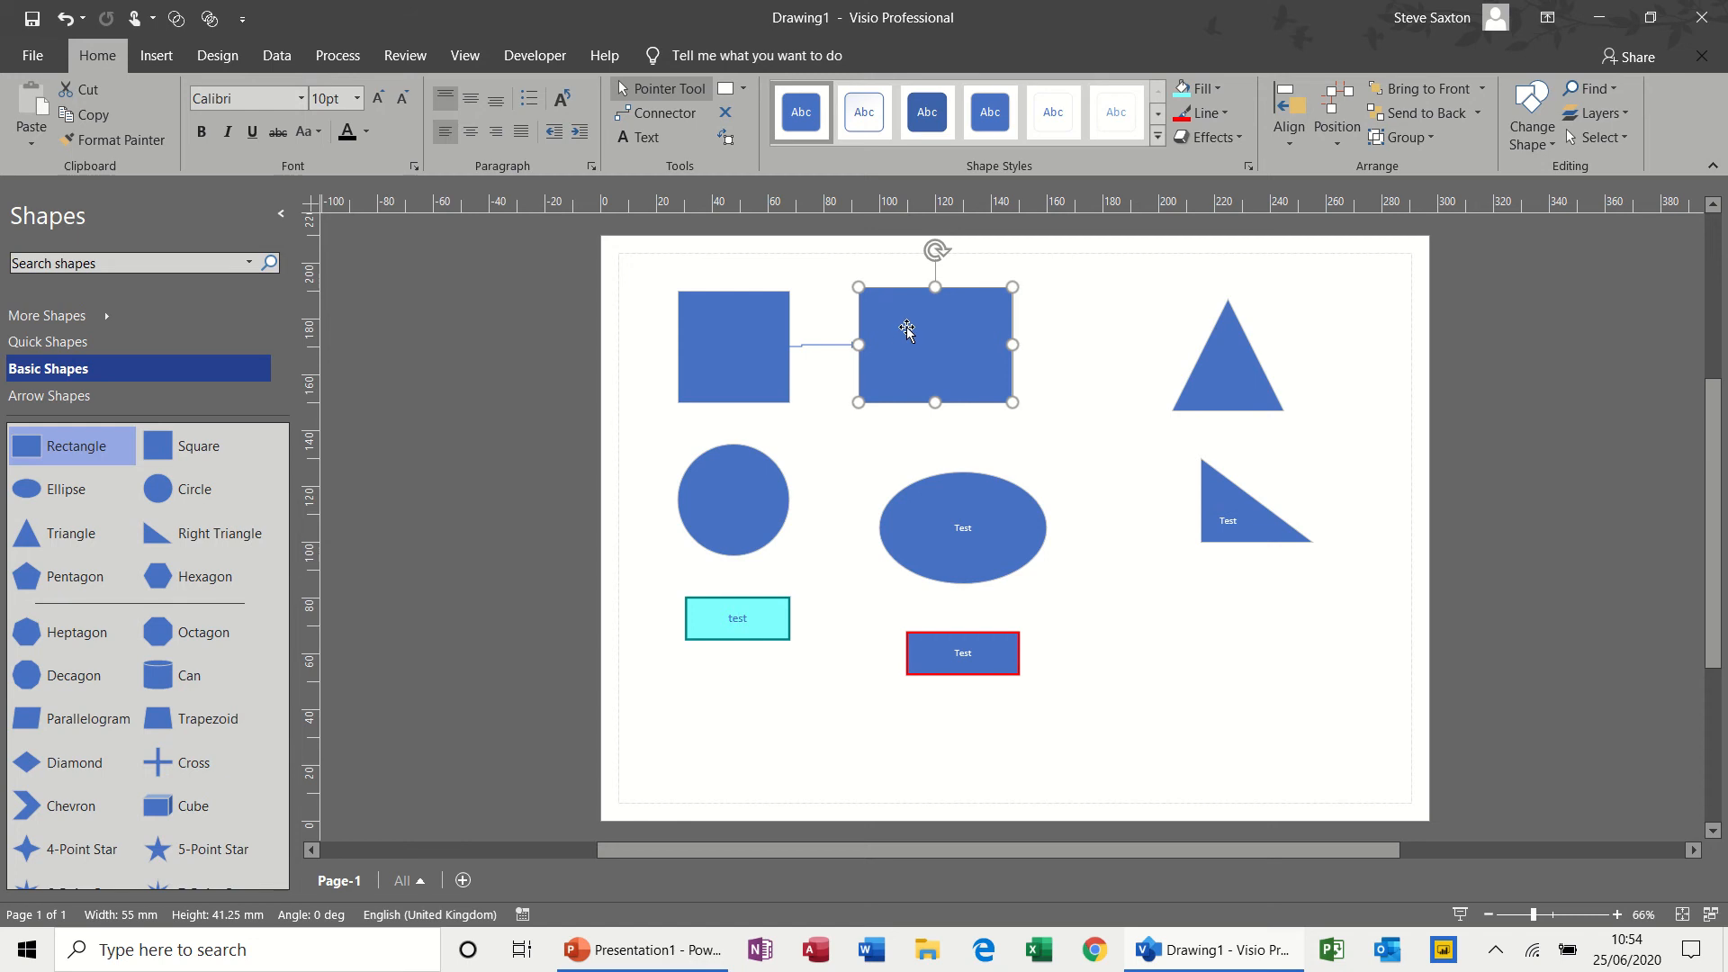
Make the large rectangle's "Test" text black and move the rectangle slightly right and down, so it sits above the ellipse
double_click(905, 327)
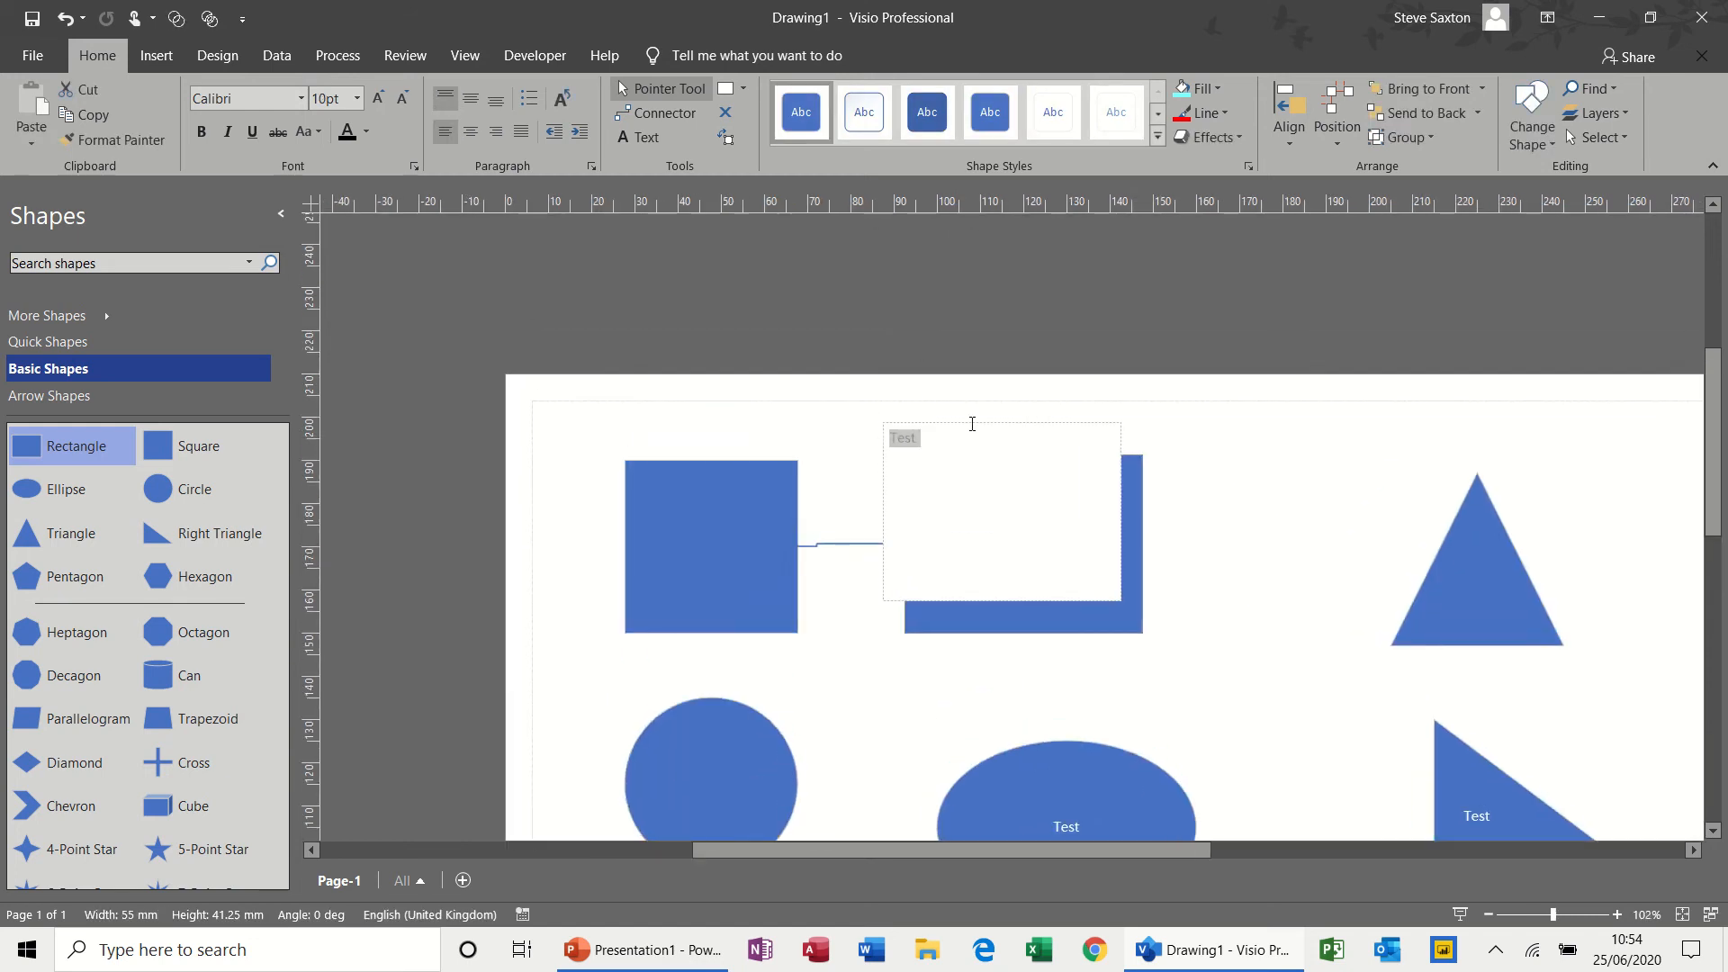
left_click(351, 133)
left_click(1284, 545)
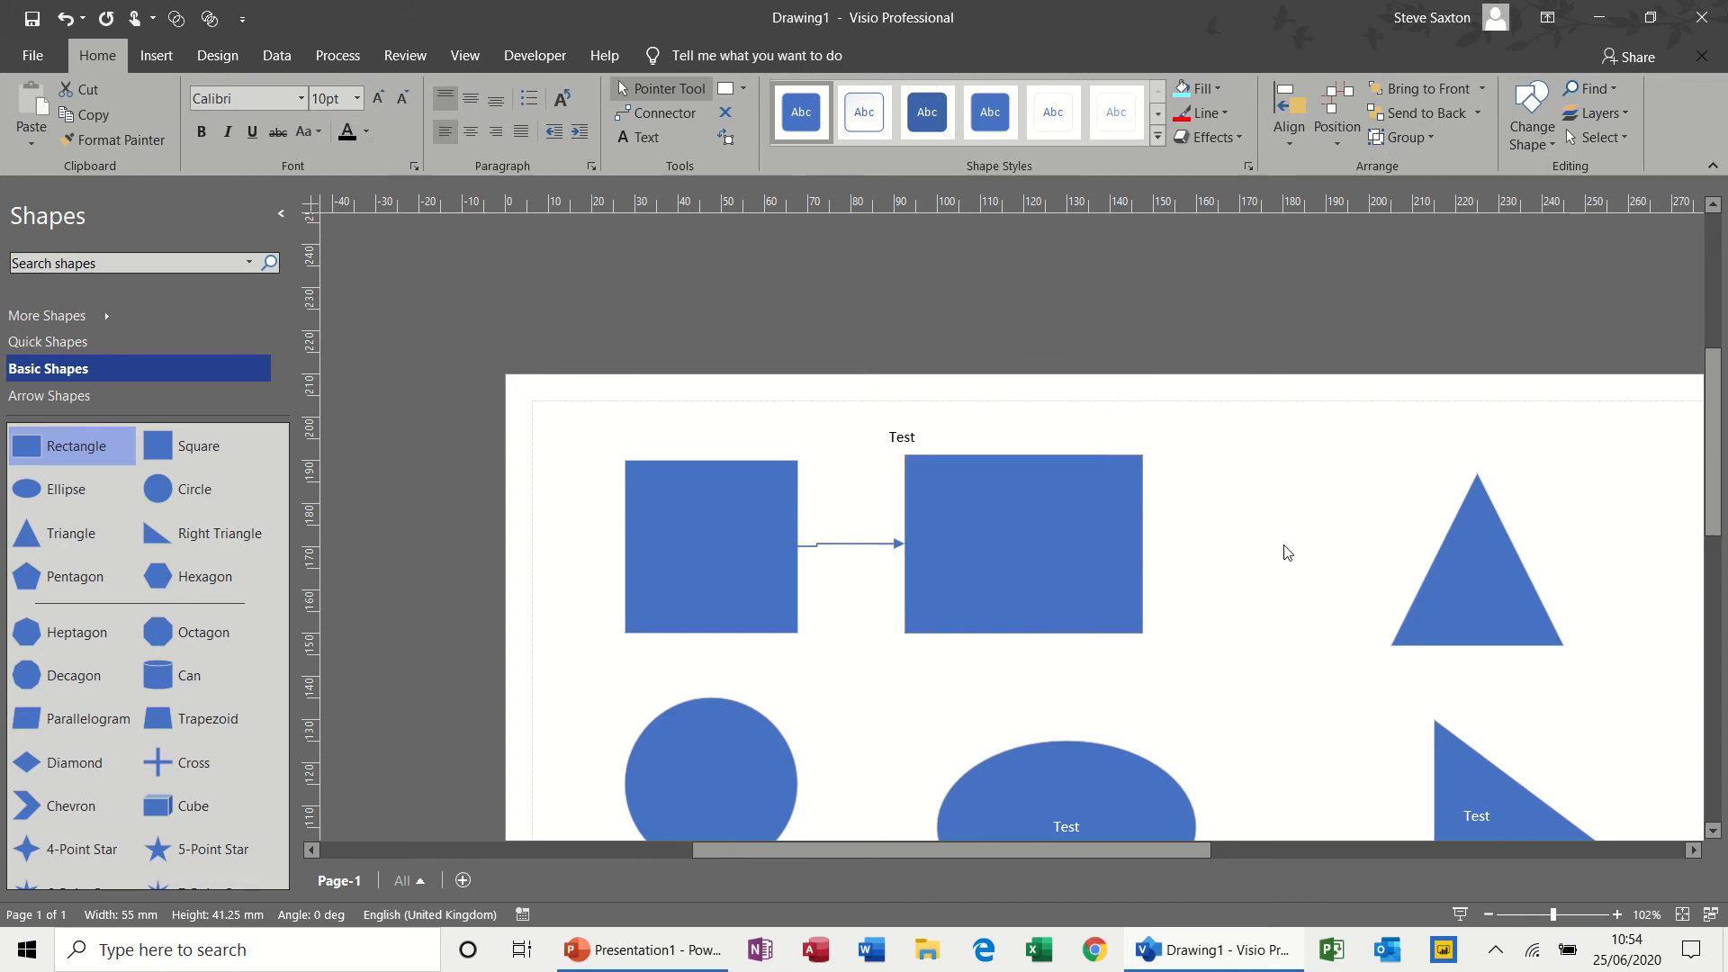
key("ctrl+shift+w")
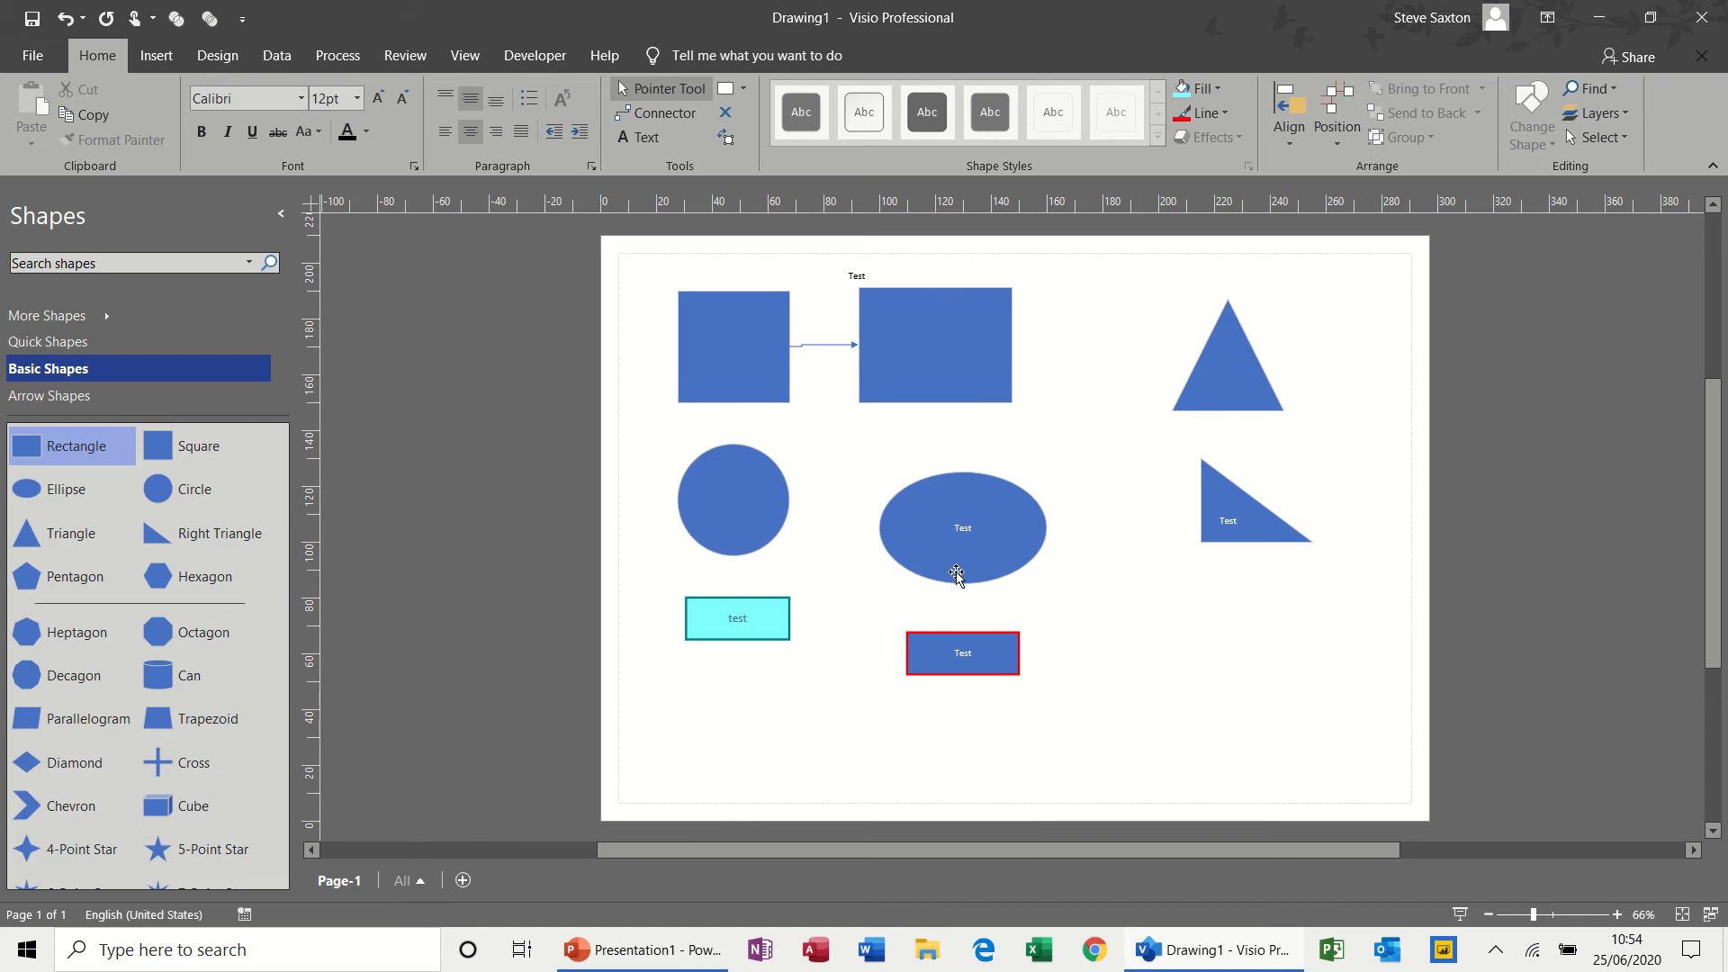
left_click_drag(979, 373, 1048, 405)
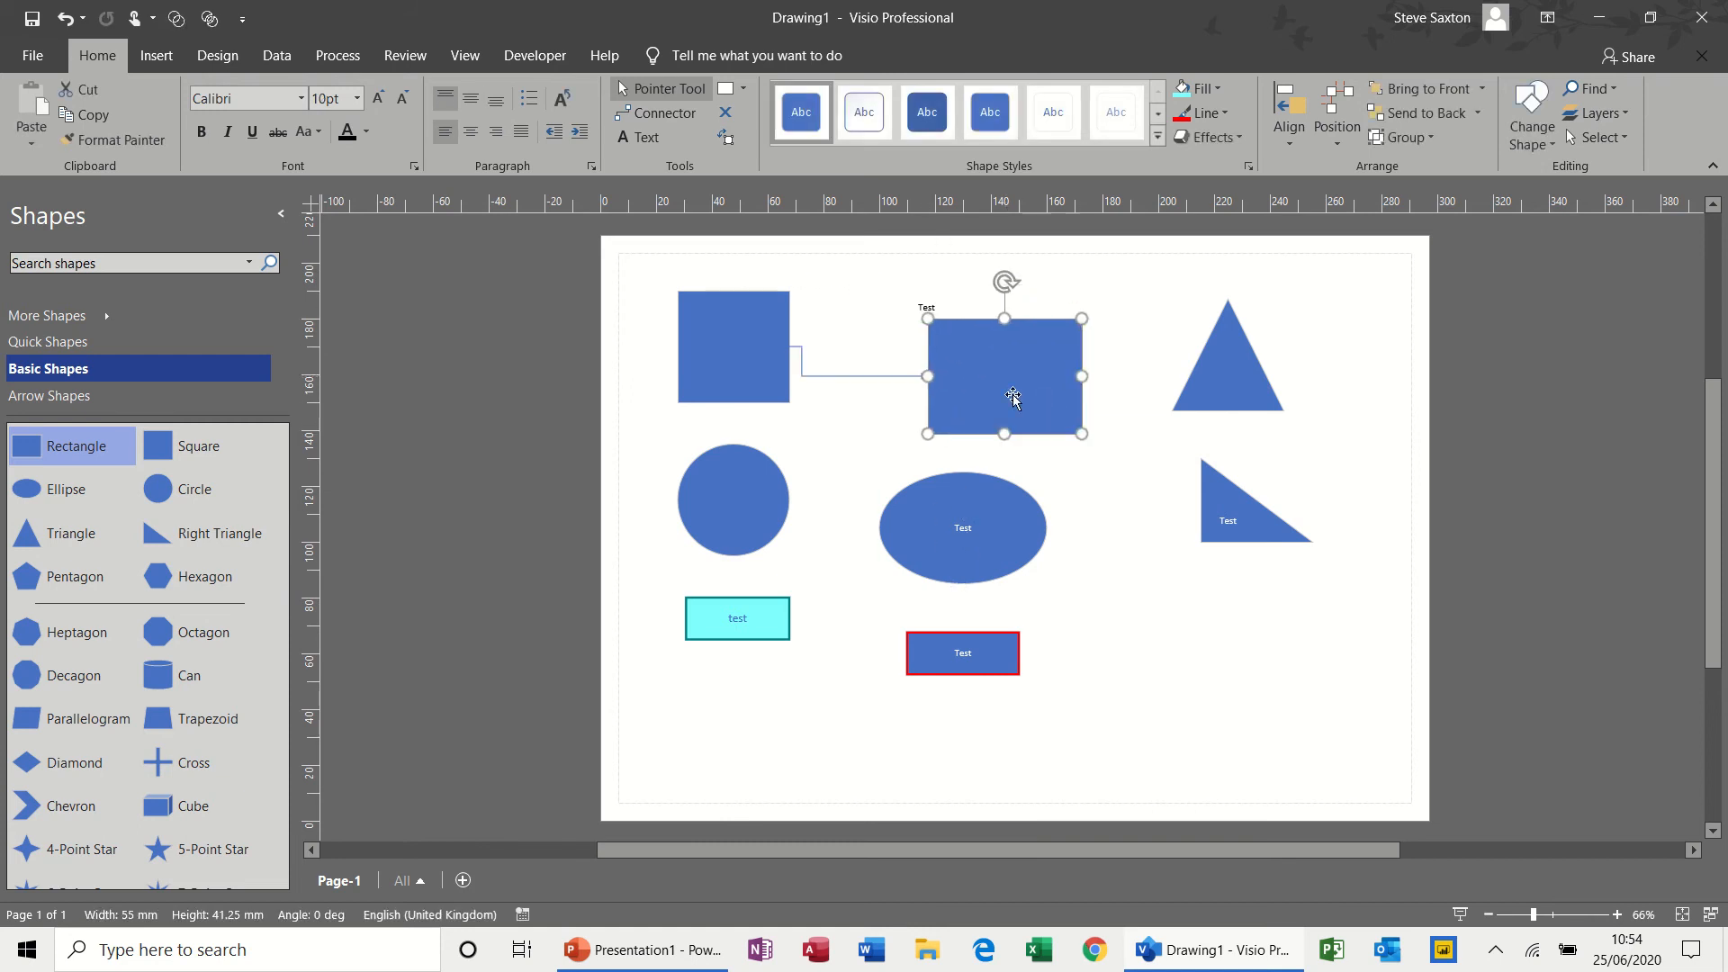
left_click_drag(945, 328, 904, 307)
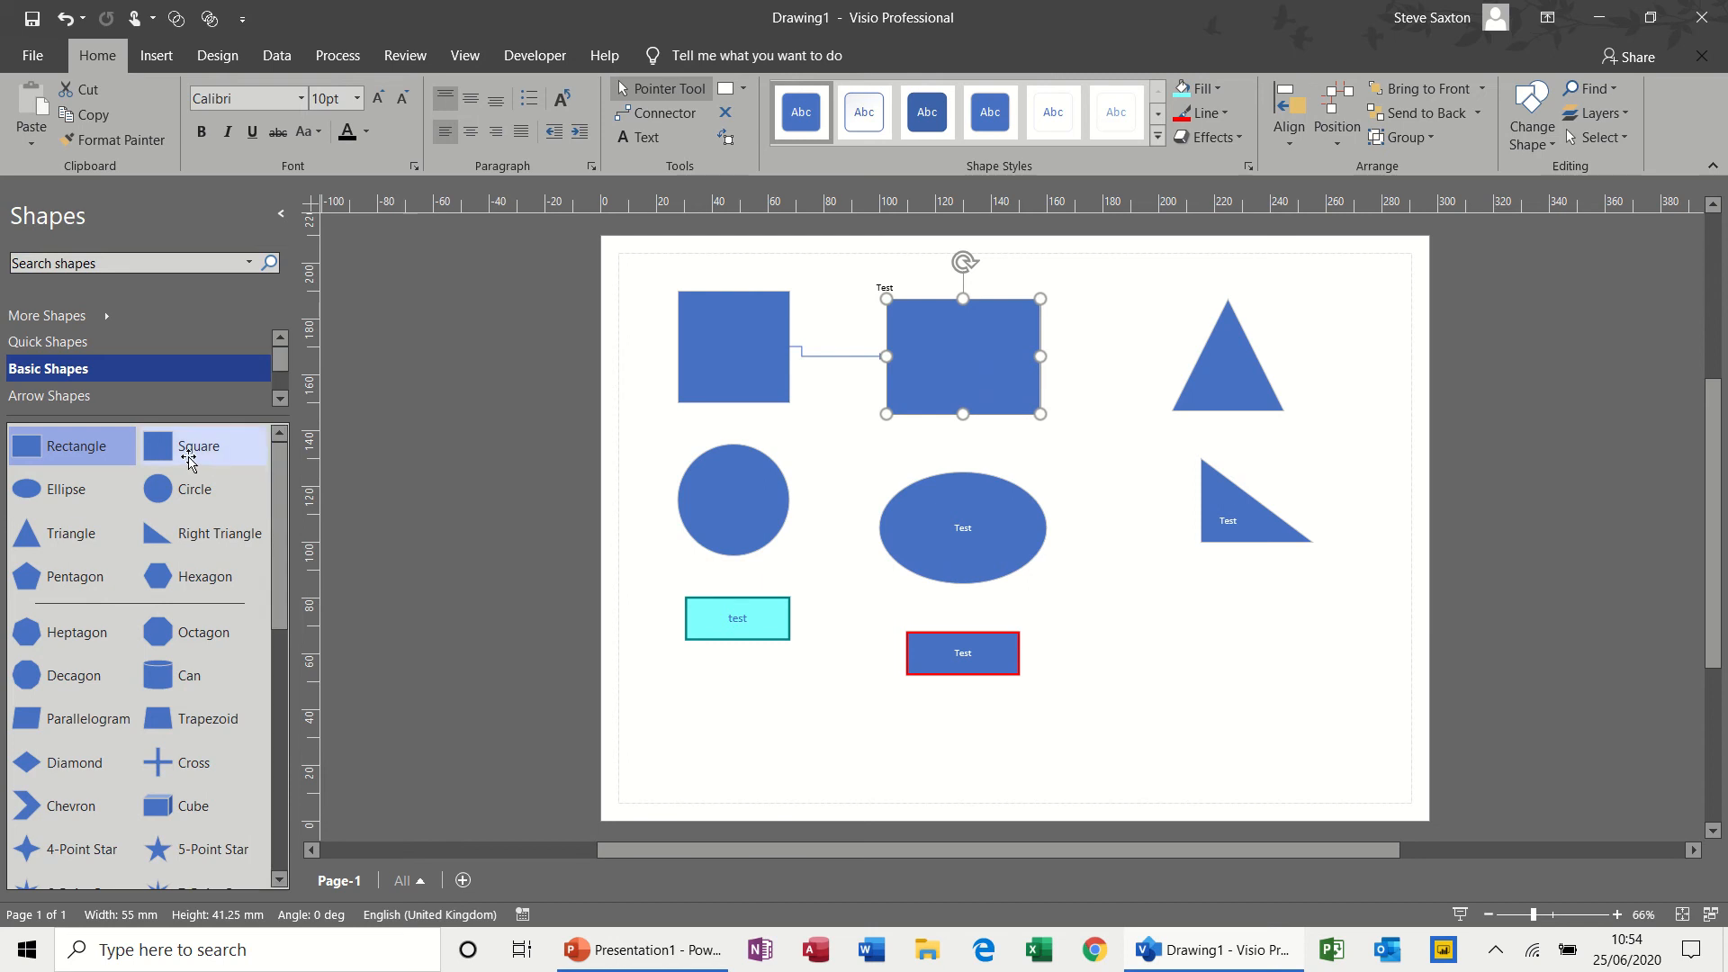
Place a new square over the large rectangle and fill it with bright cyan
left_click_drag(189, 462, 963, 379)
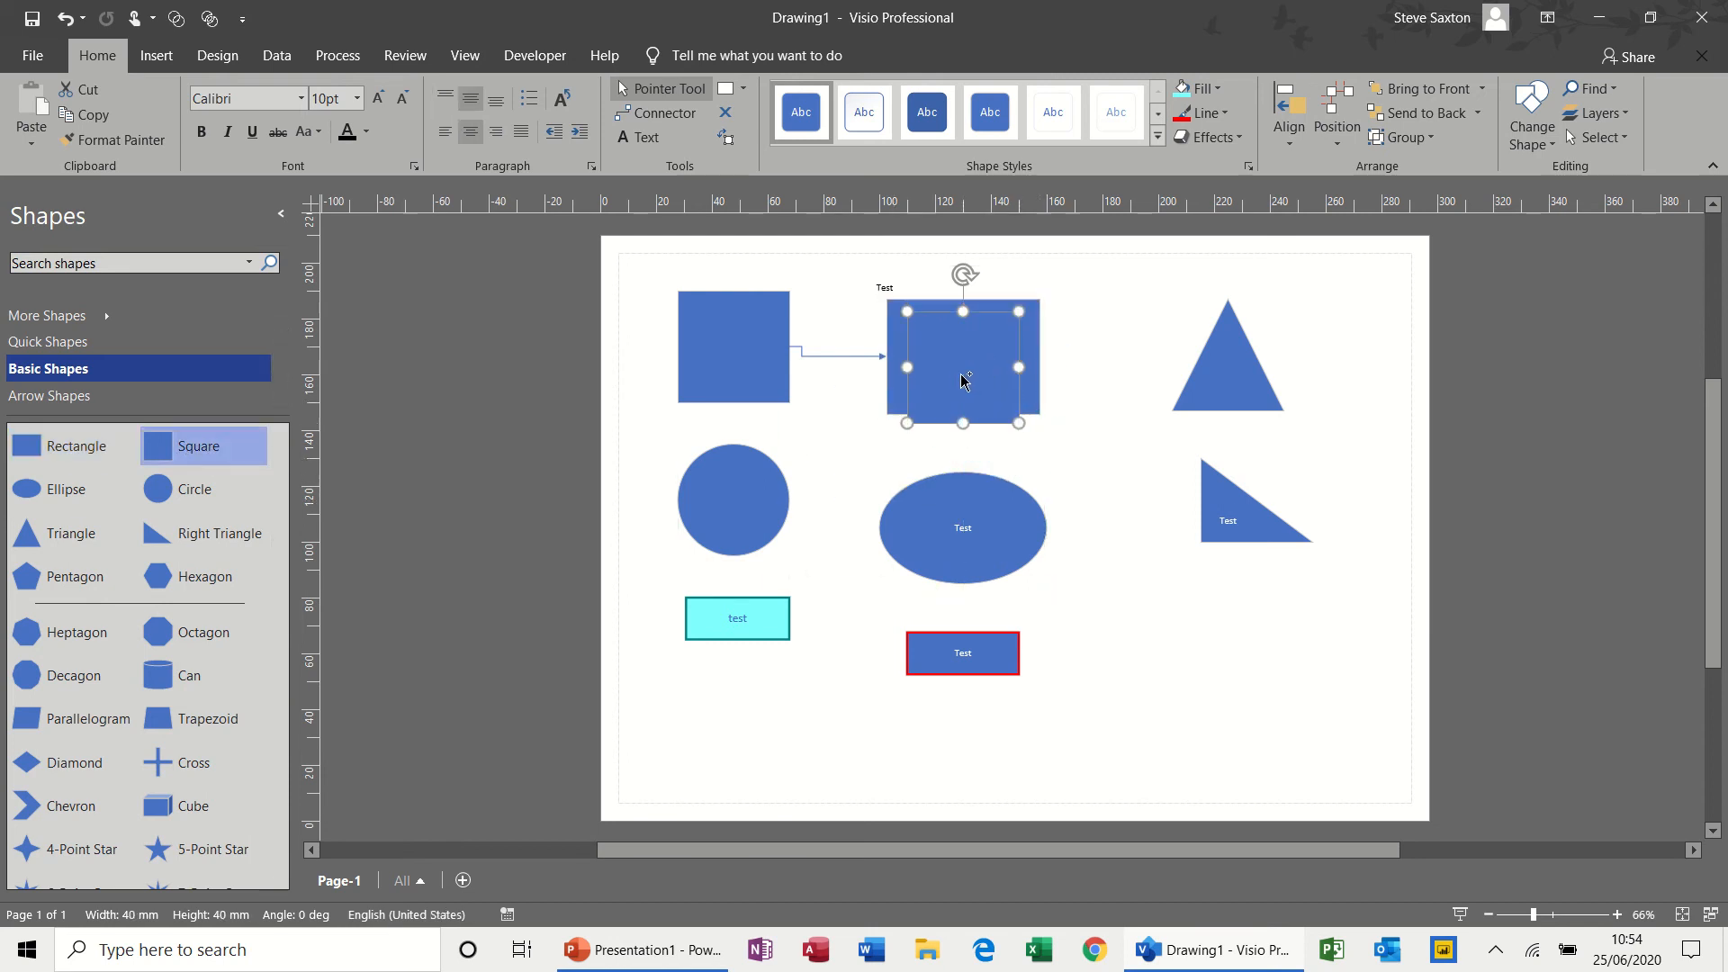
left_click(1202, 88)
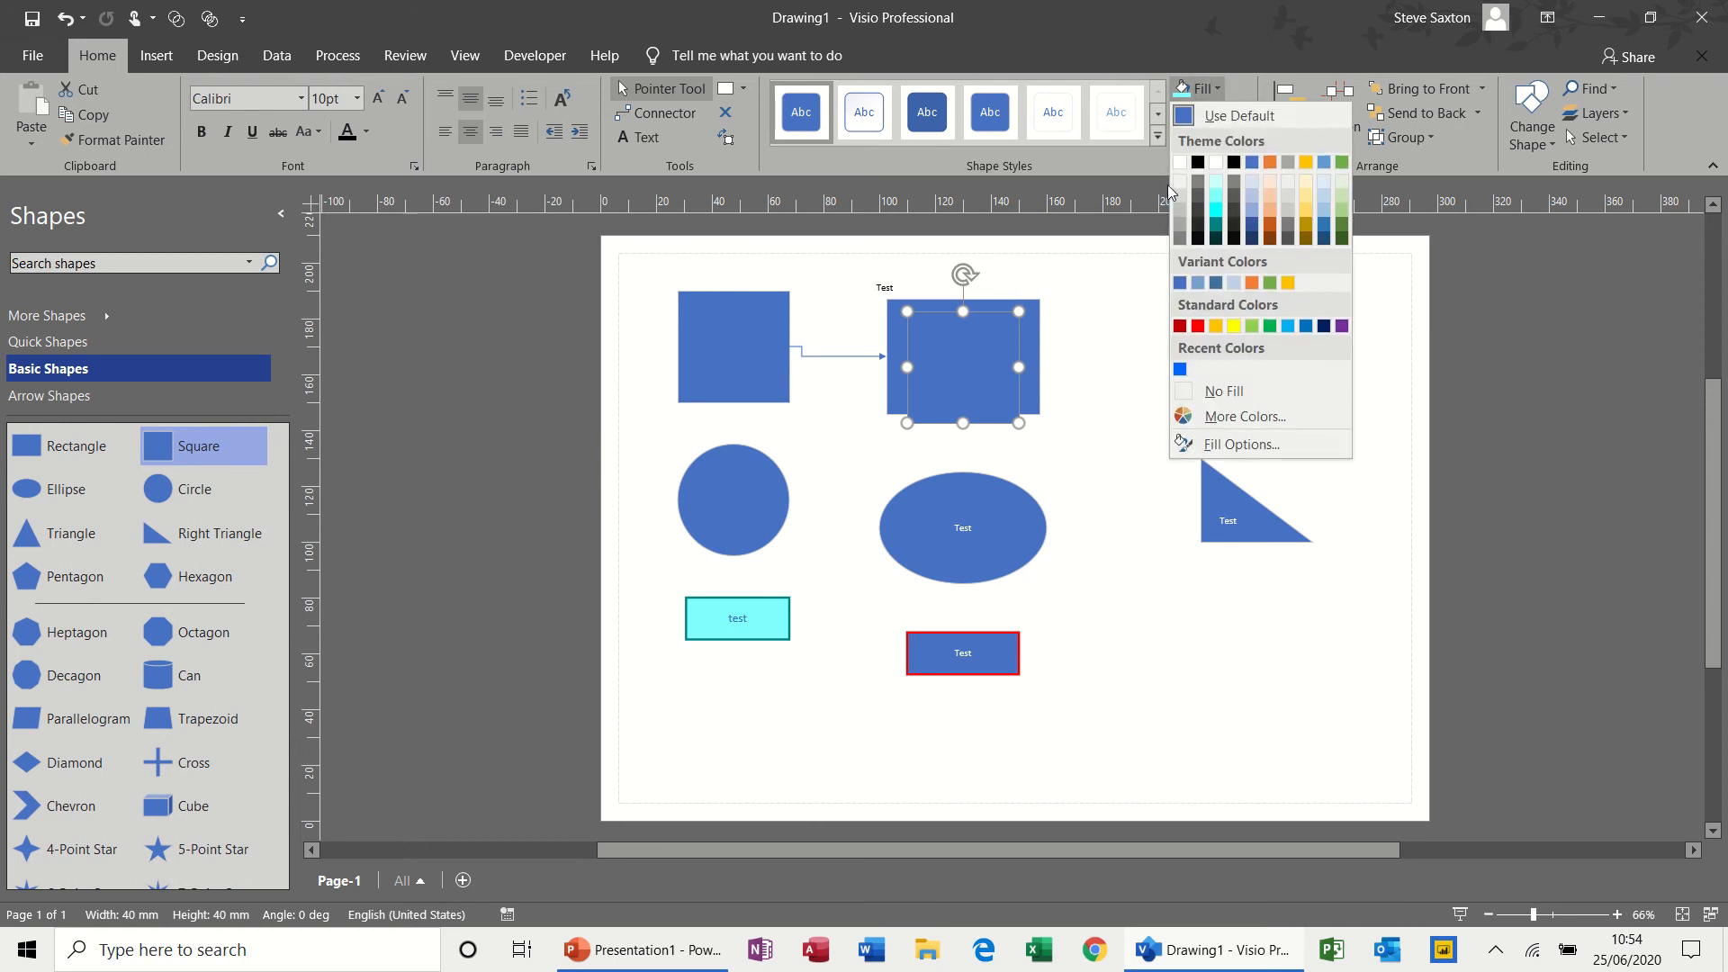
left_click(1217, 210)
left_click_drag(1010, 360, 1018, 360)
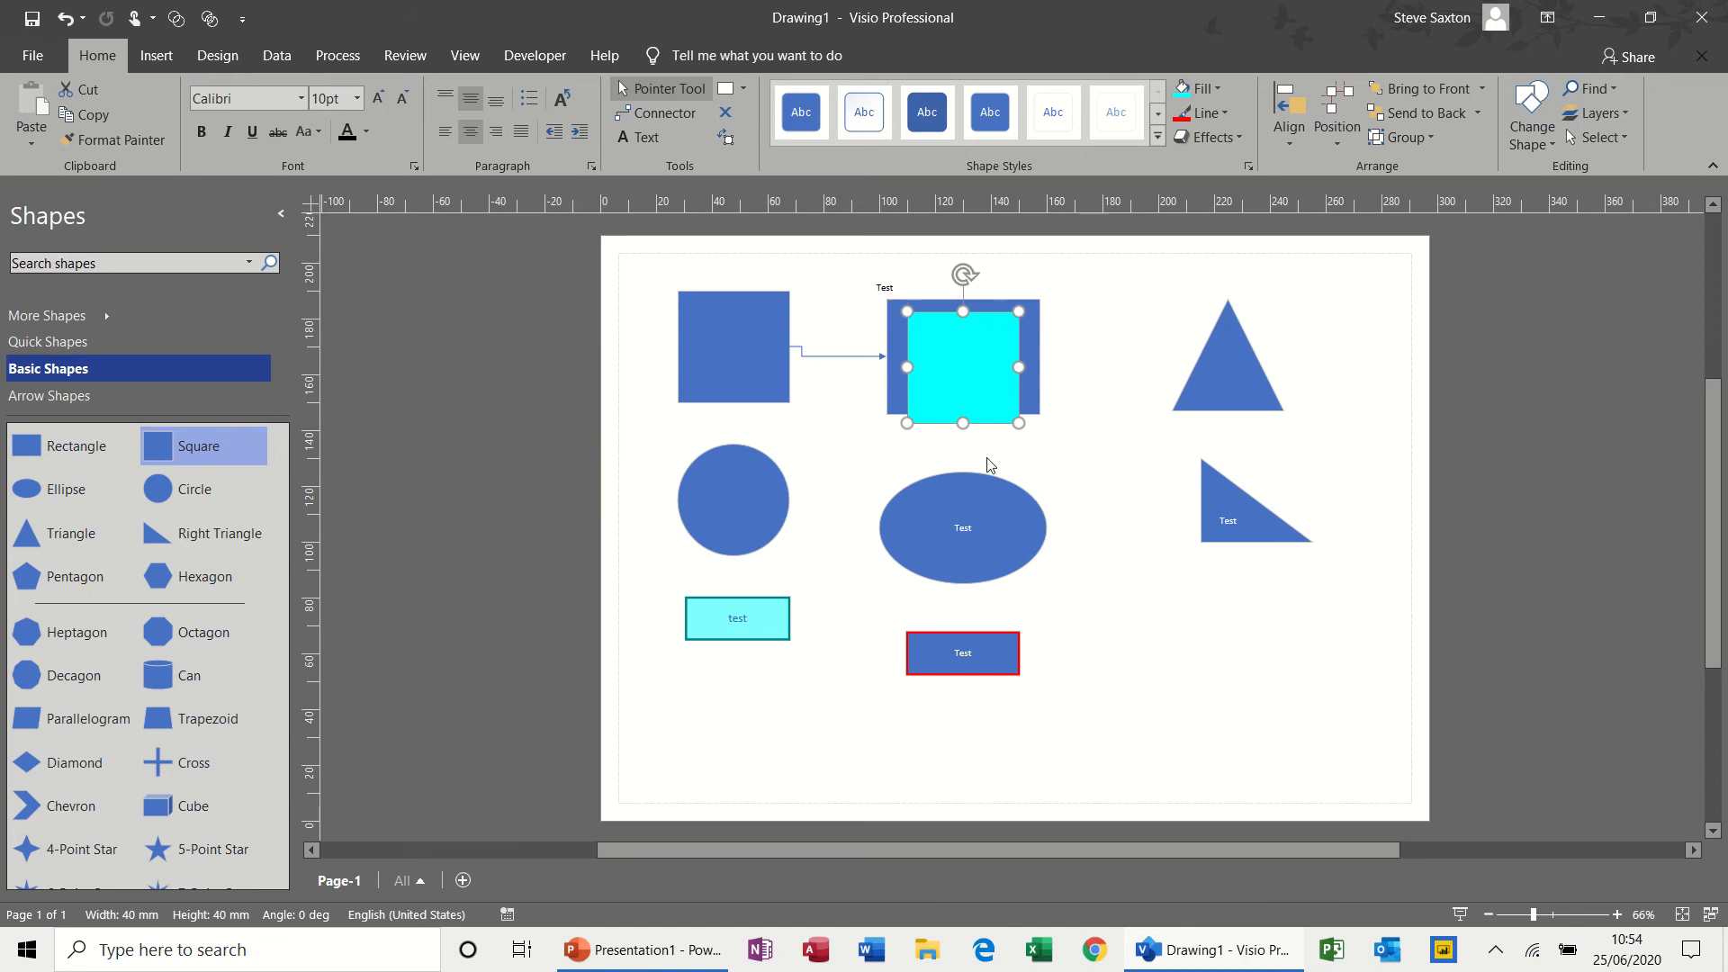
Draw a rectangle about 60 mm wide and 25 mm high below the right triangle with the Rectangle tool
left_click(744, 90)
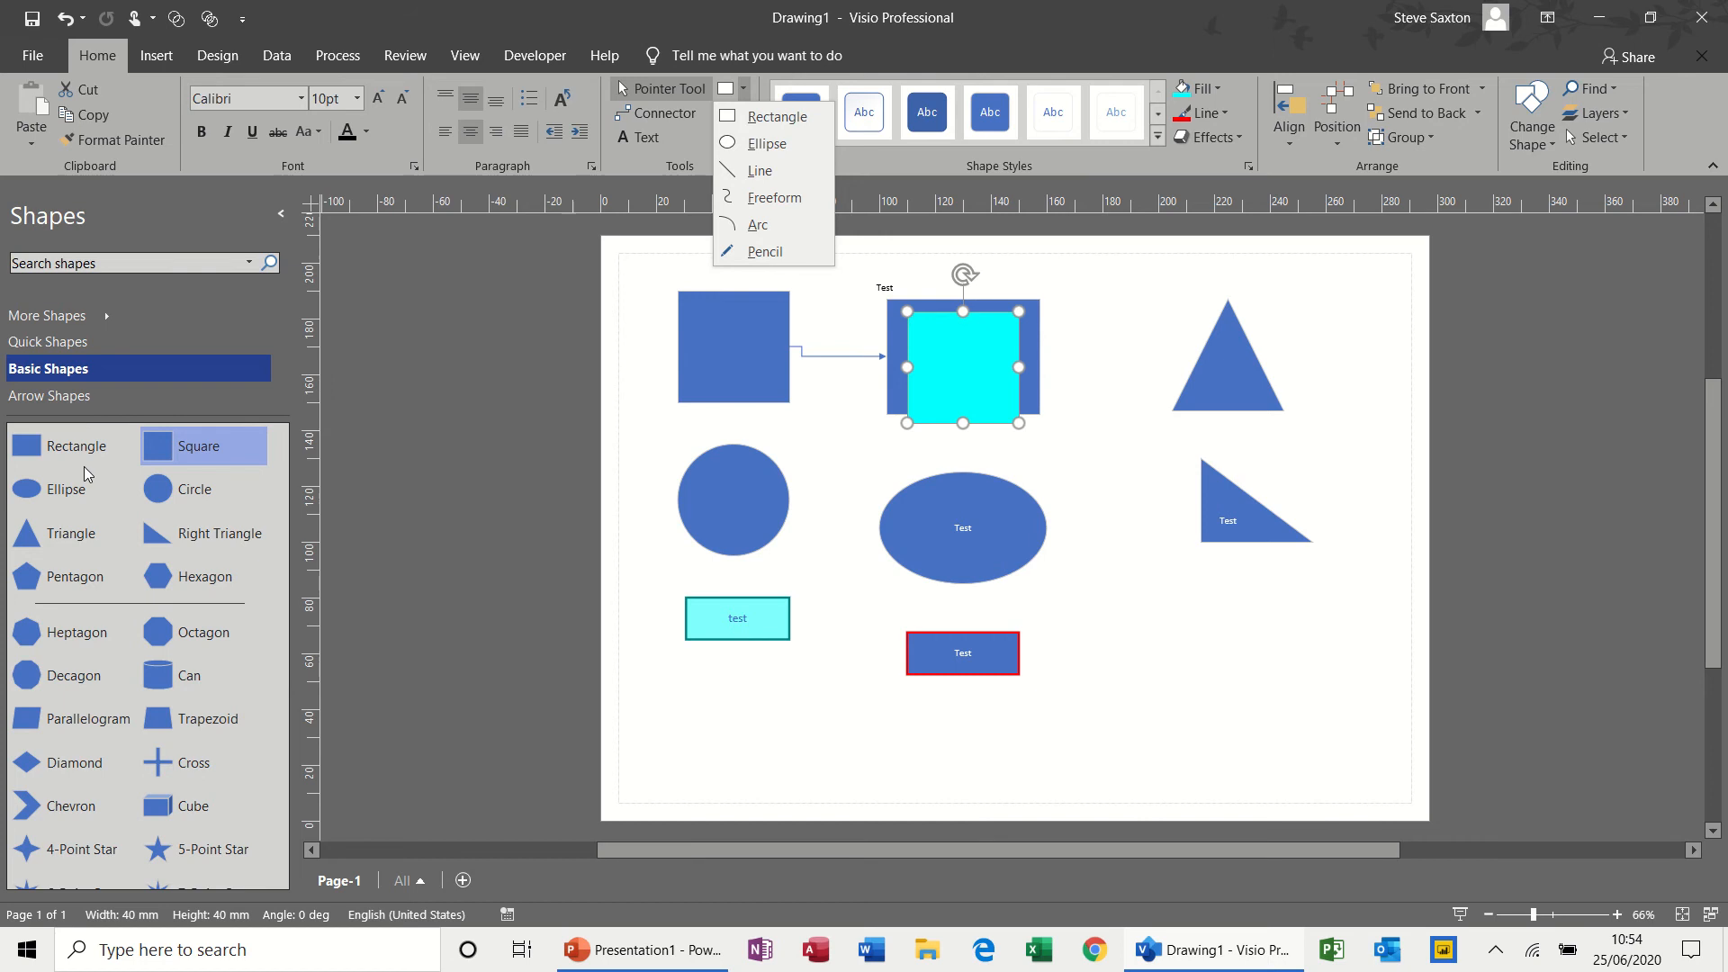
left_click(729, 123)
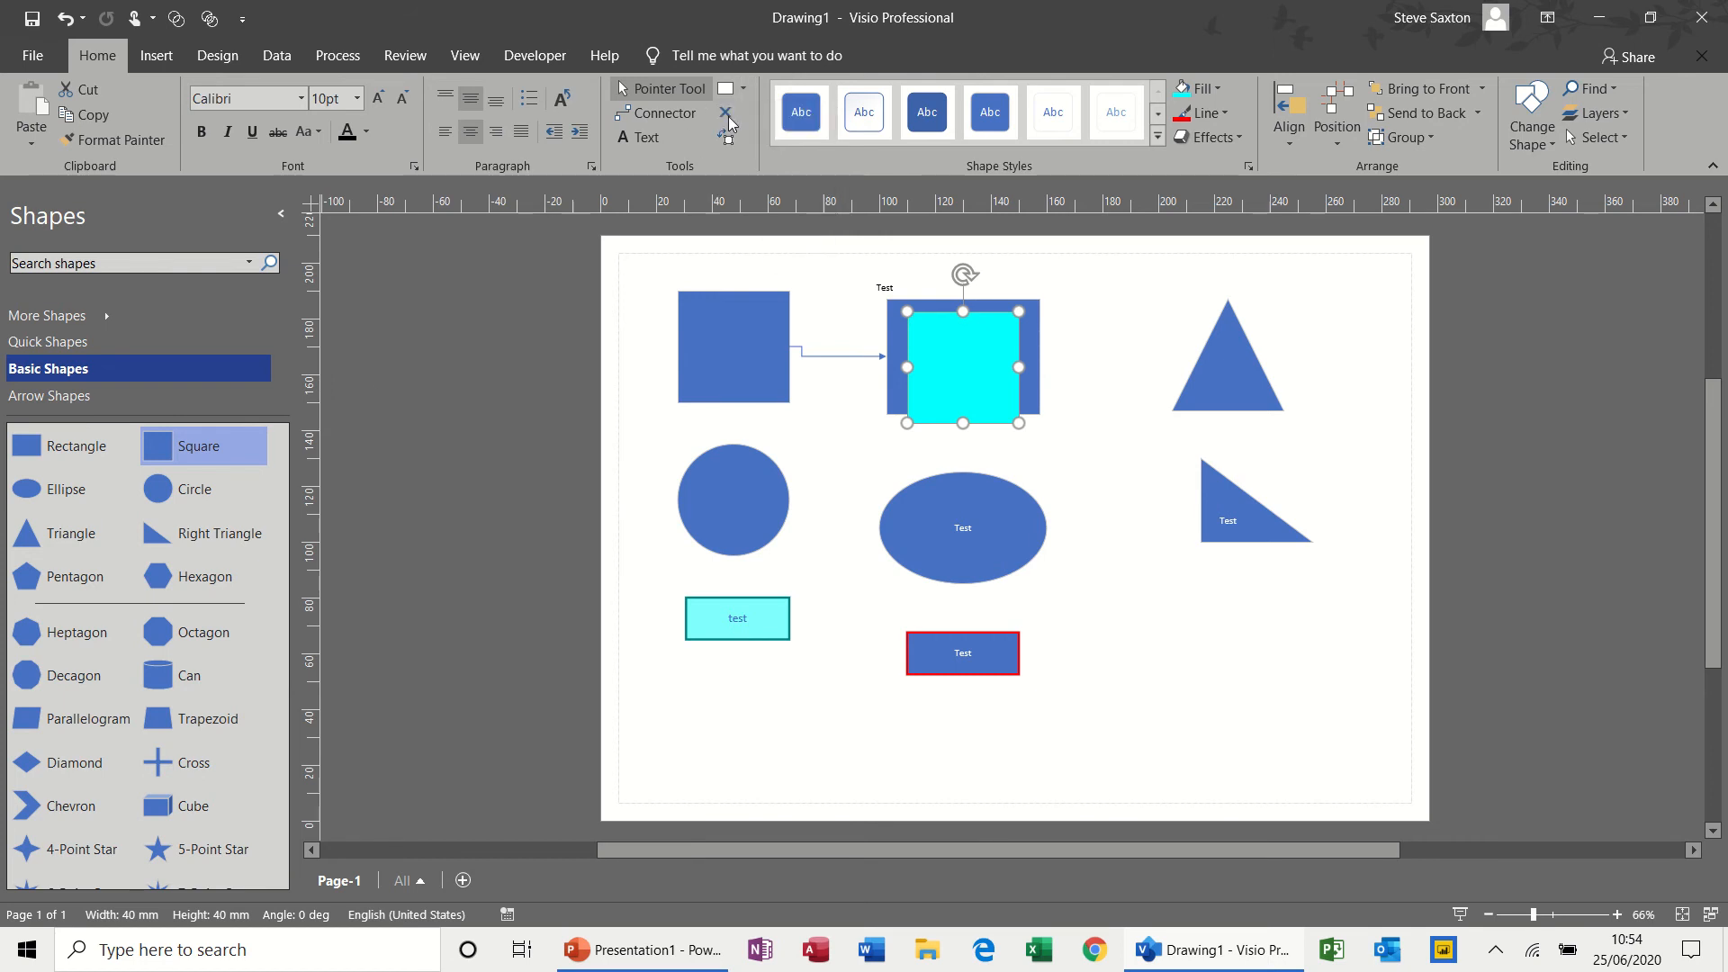
left_click_drag(1145, 625, 1312, 695)
left_click(1080, 607)
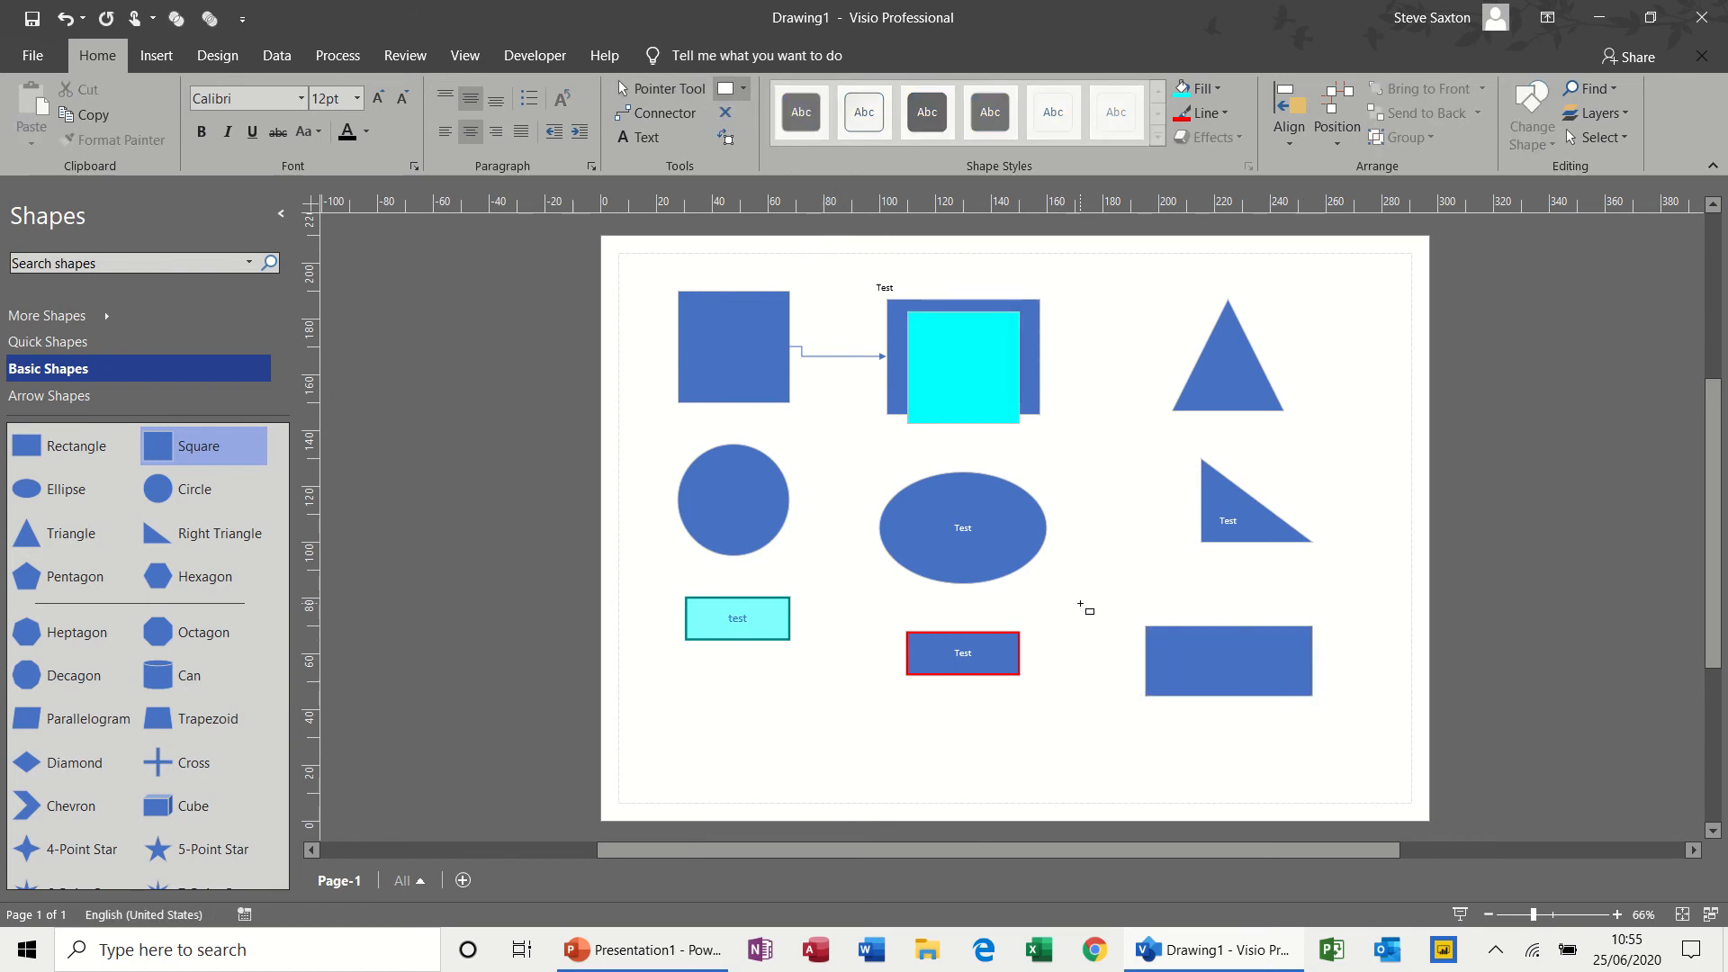
left_click(650, 90)
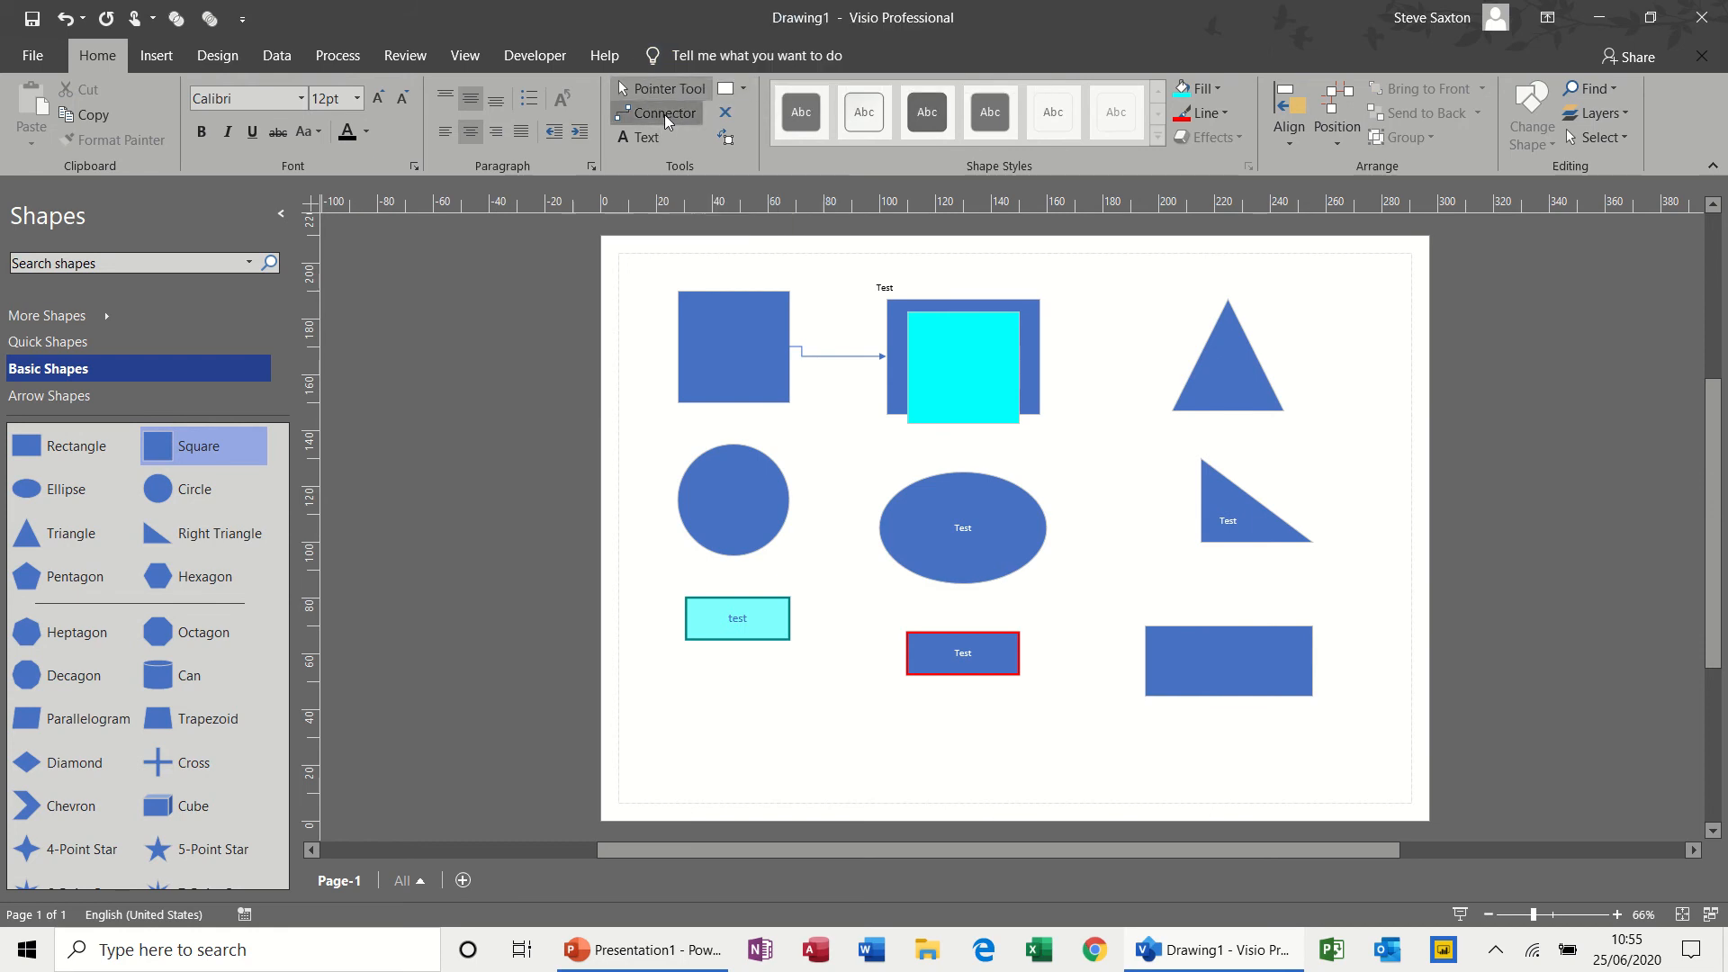
Draw a connector from the triangle's lower-left corner to the new rectangle's upper-left corner, and move the rectangle right and down to test the attachment
left_click(665, 116)
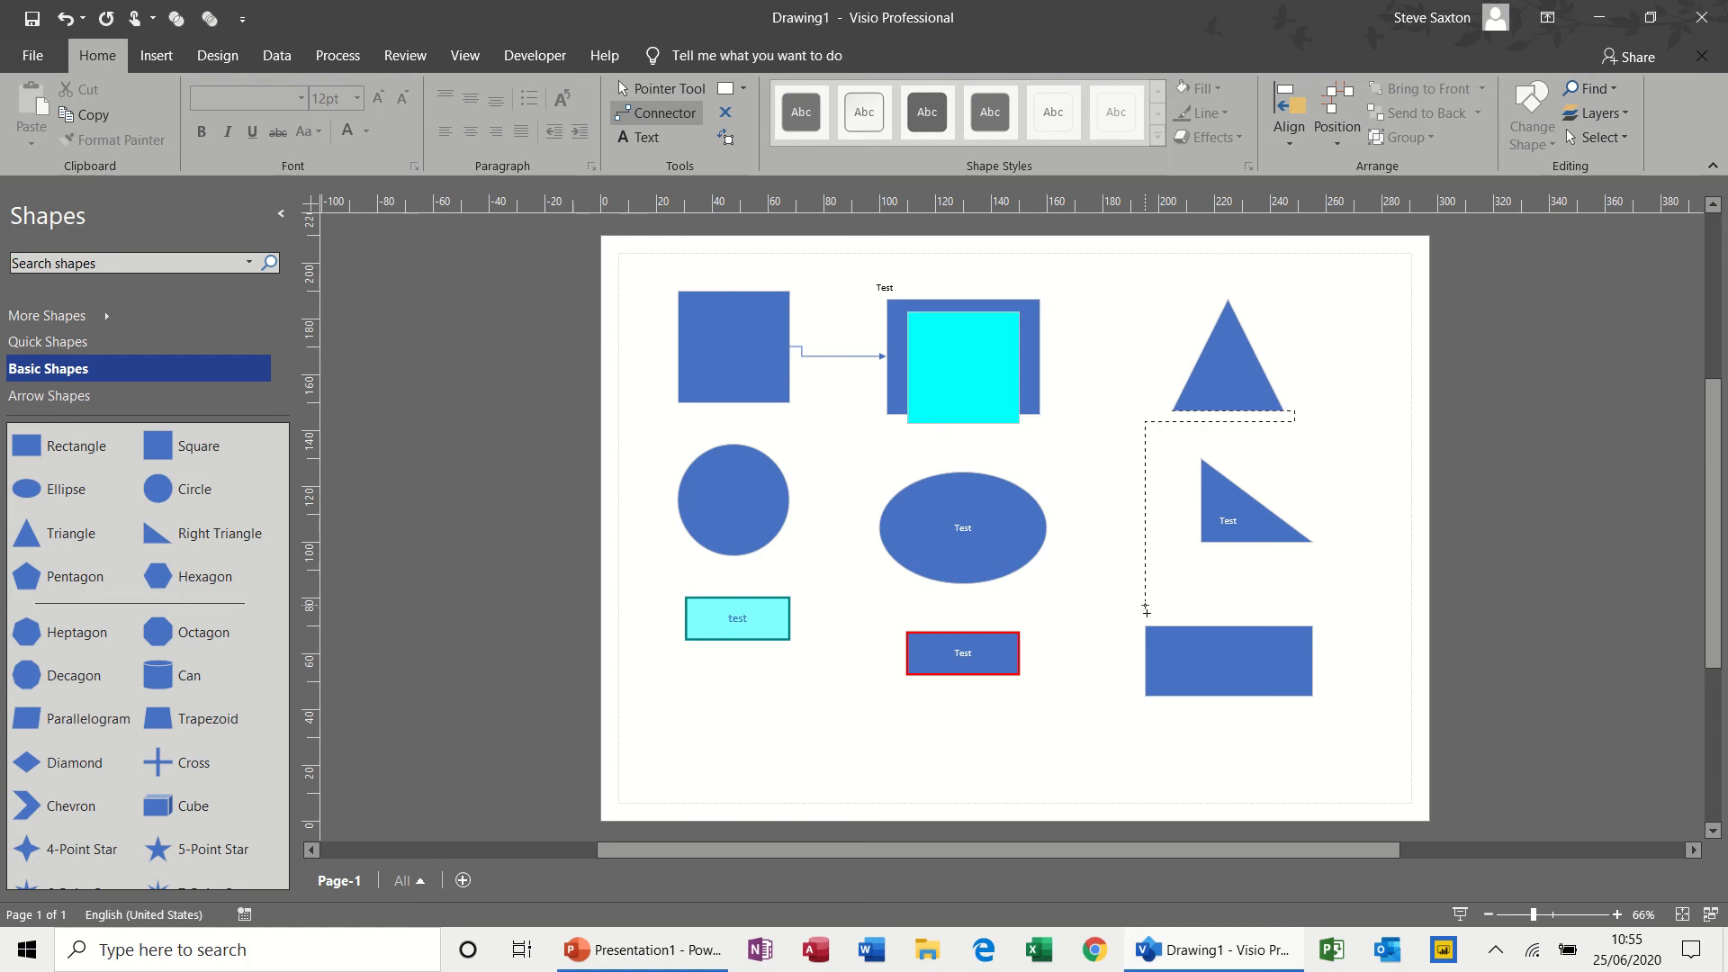
left_click_drag(1145, 611, 1143, 624)
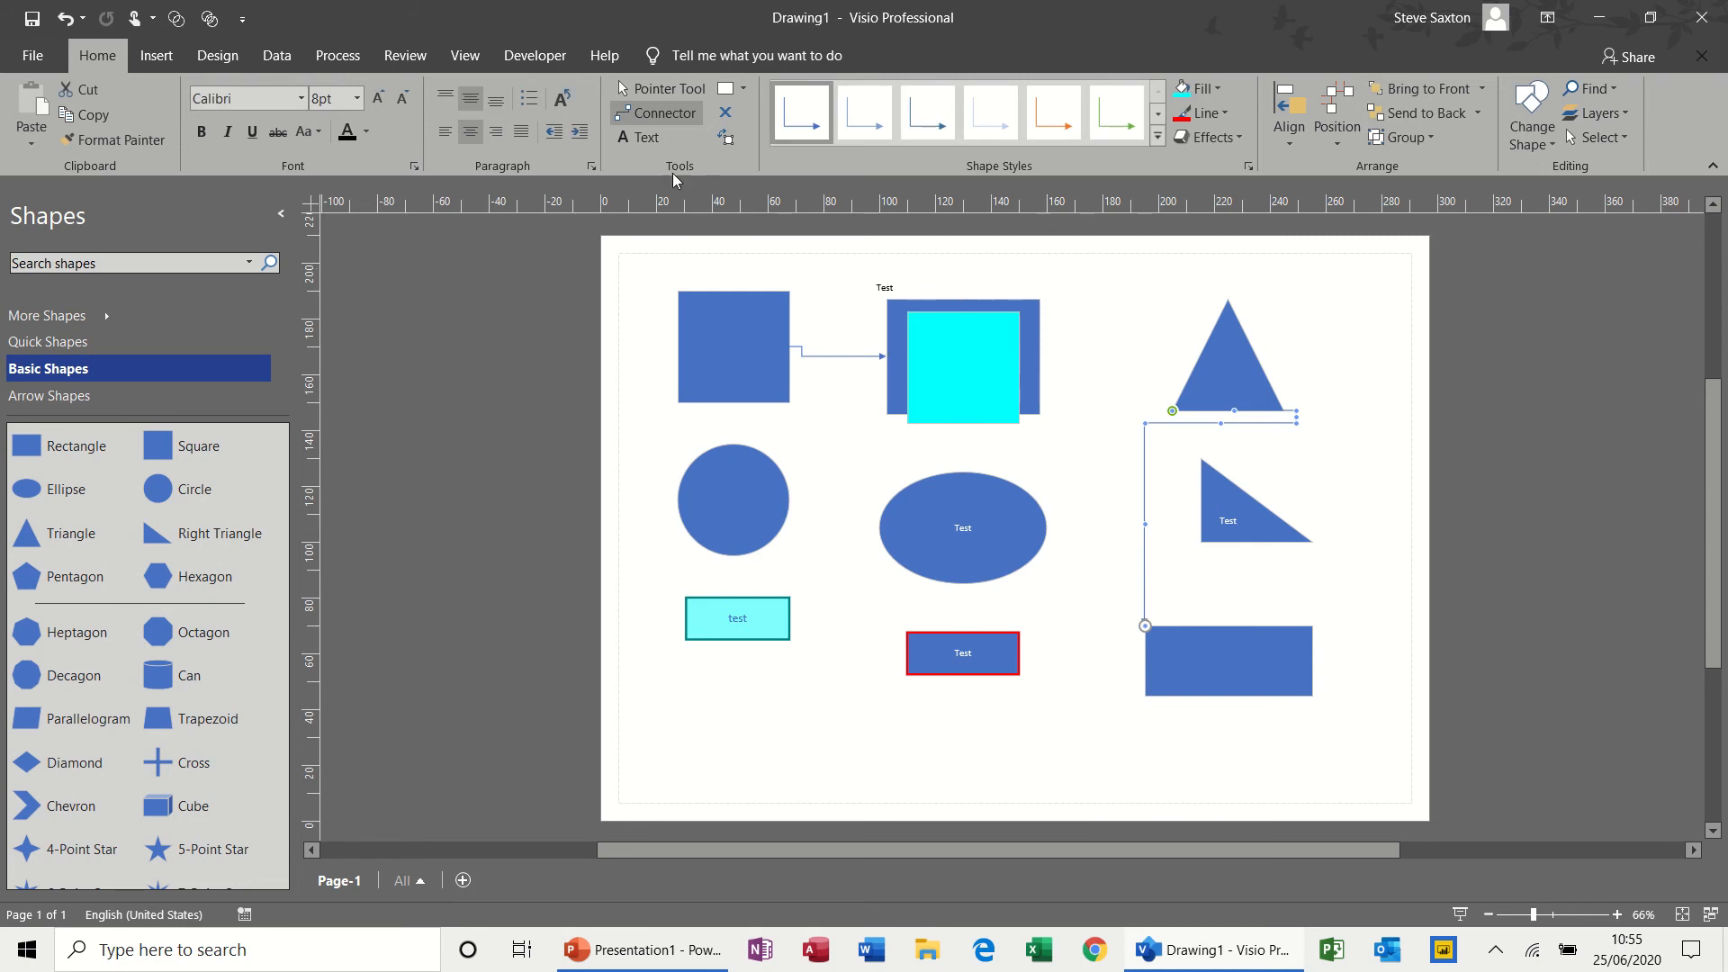
left_click(644, 97)
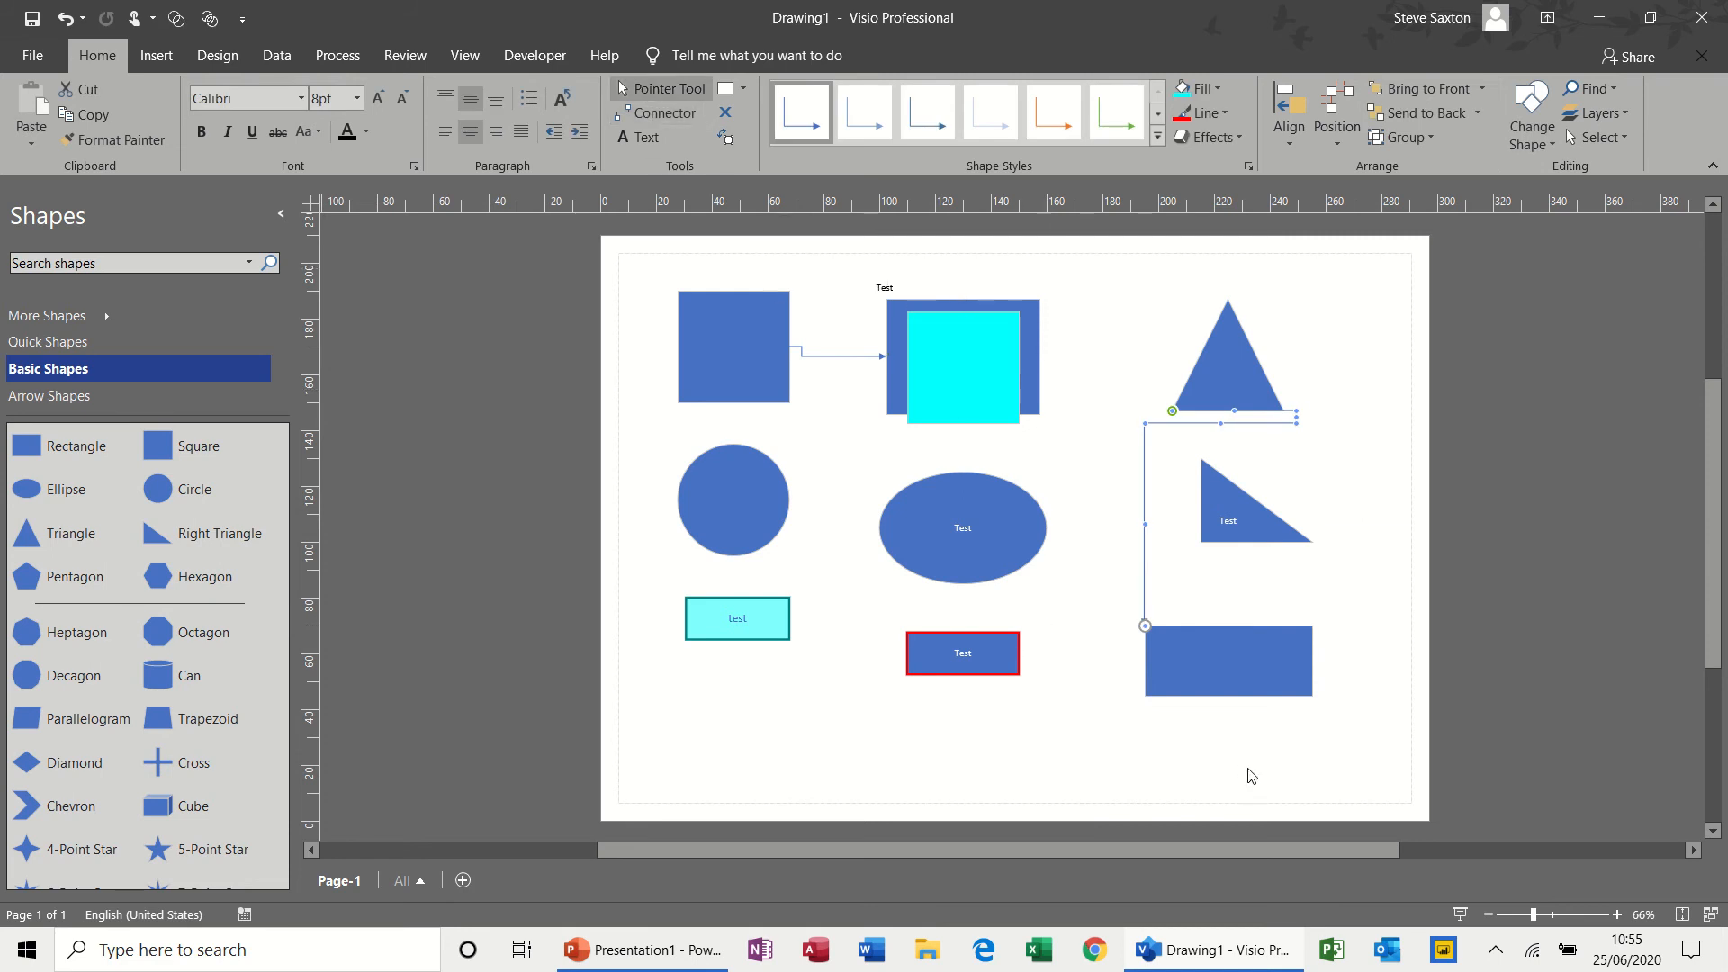
left_click_drag(1238, 682, 1278, 711)
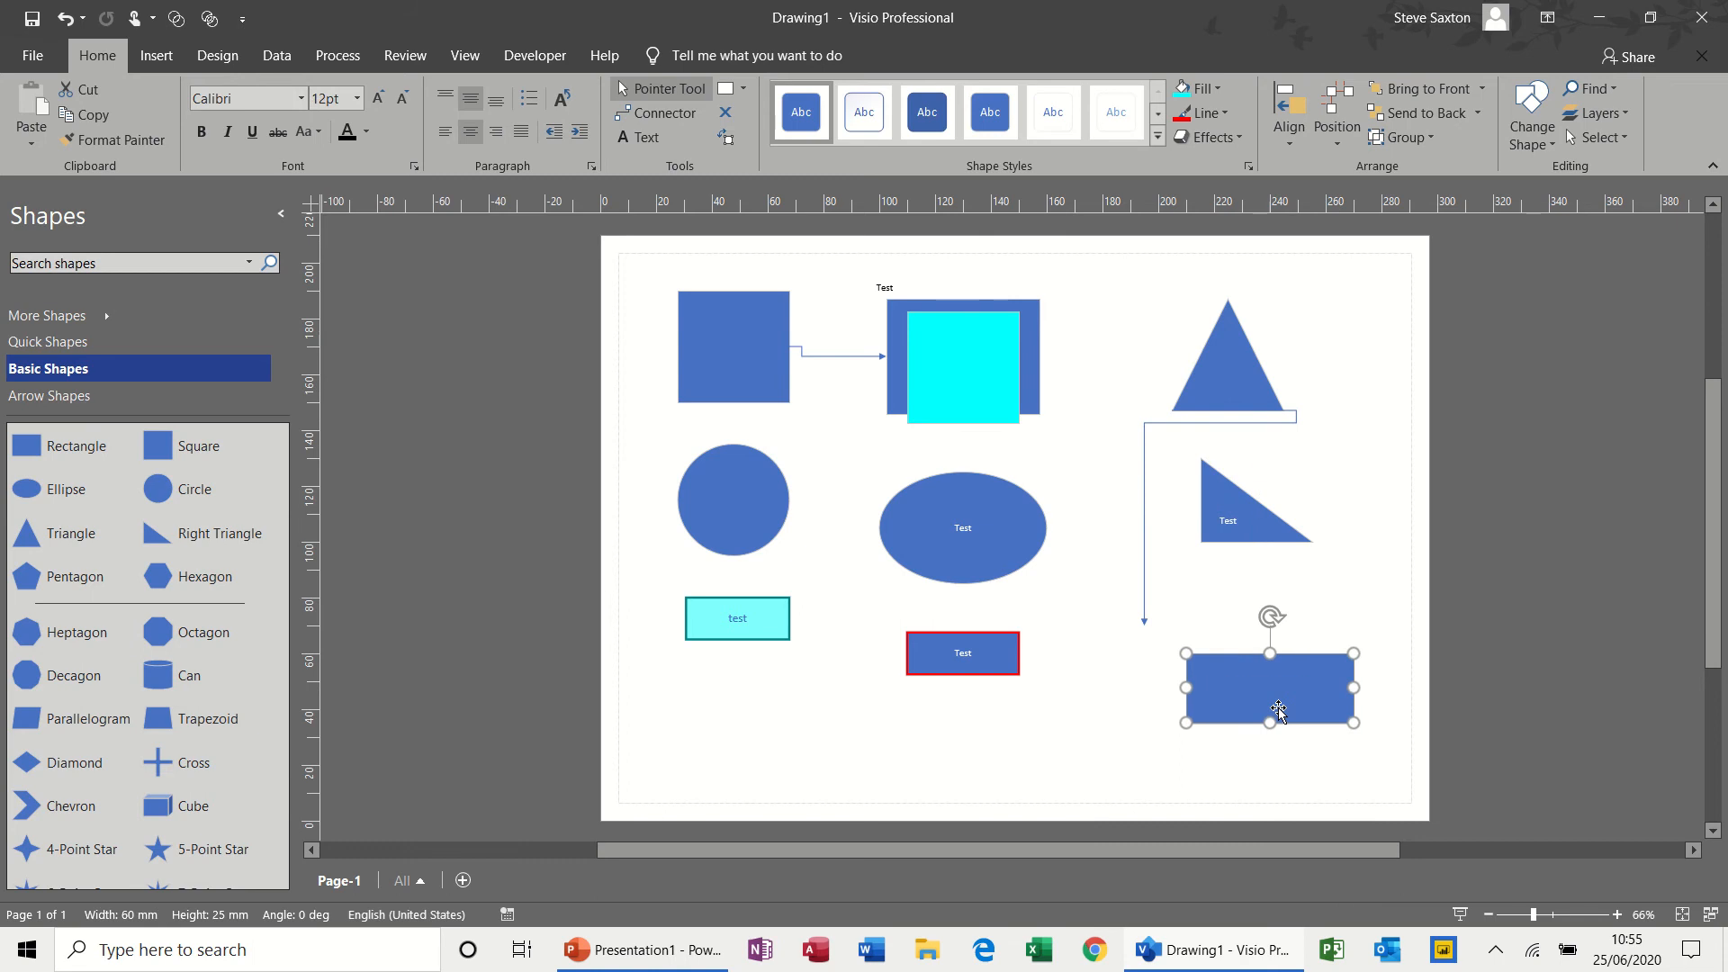
Glue the triangle's connector to a new connection point at the lower rectangle's upper-left corner, and move the rectangle left and slightly down
left_click(729, 115)
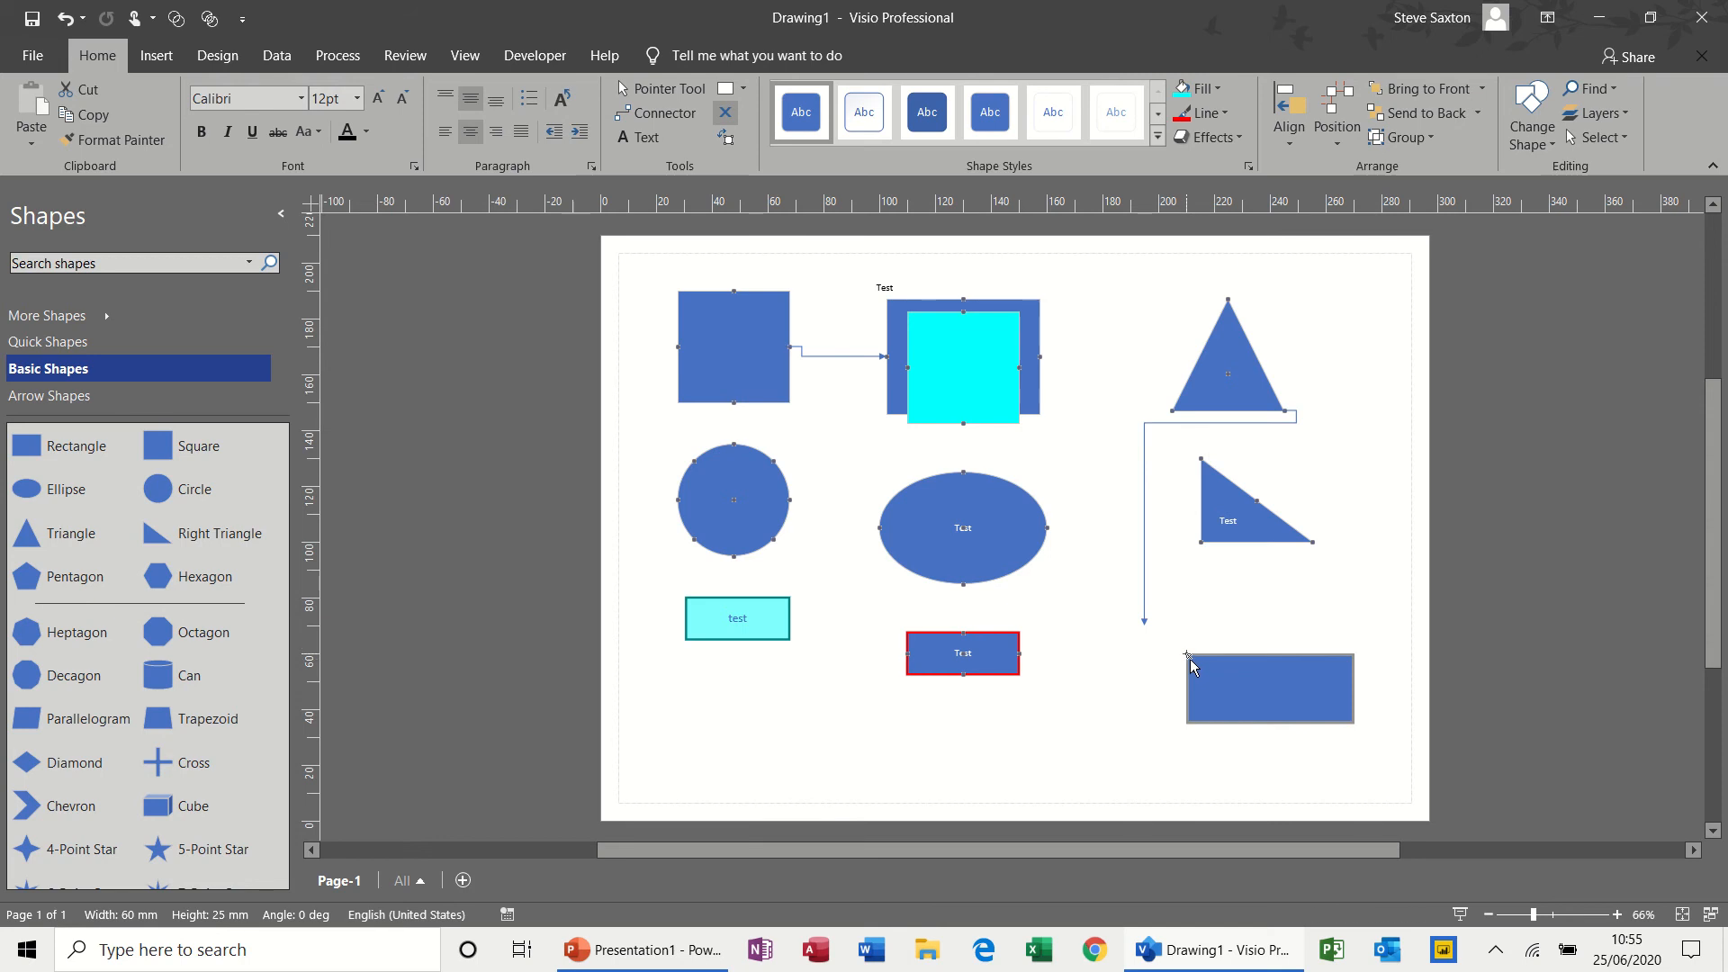
left_click(1189, 658, "ctrl")
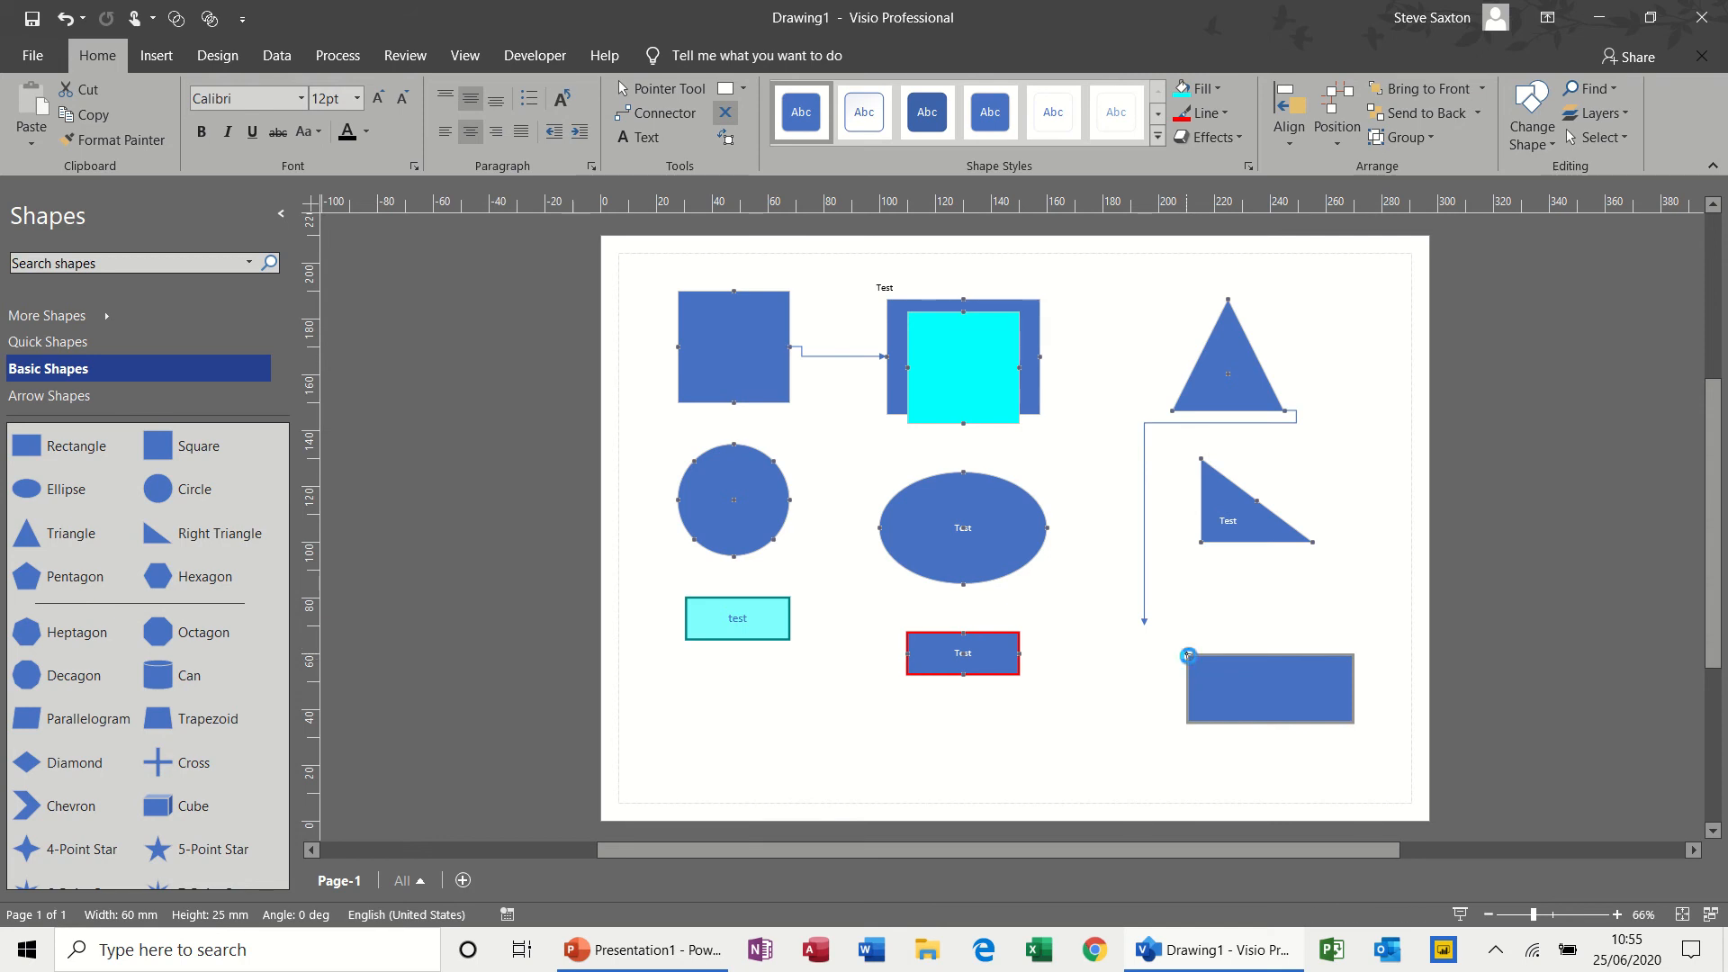
left_click(1145, 620)
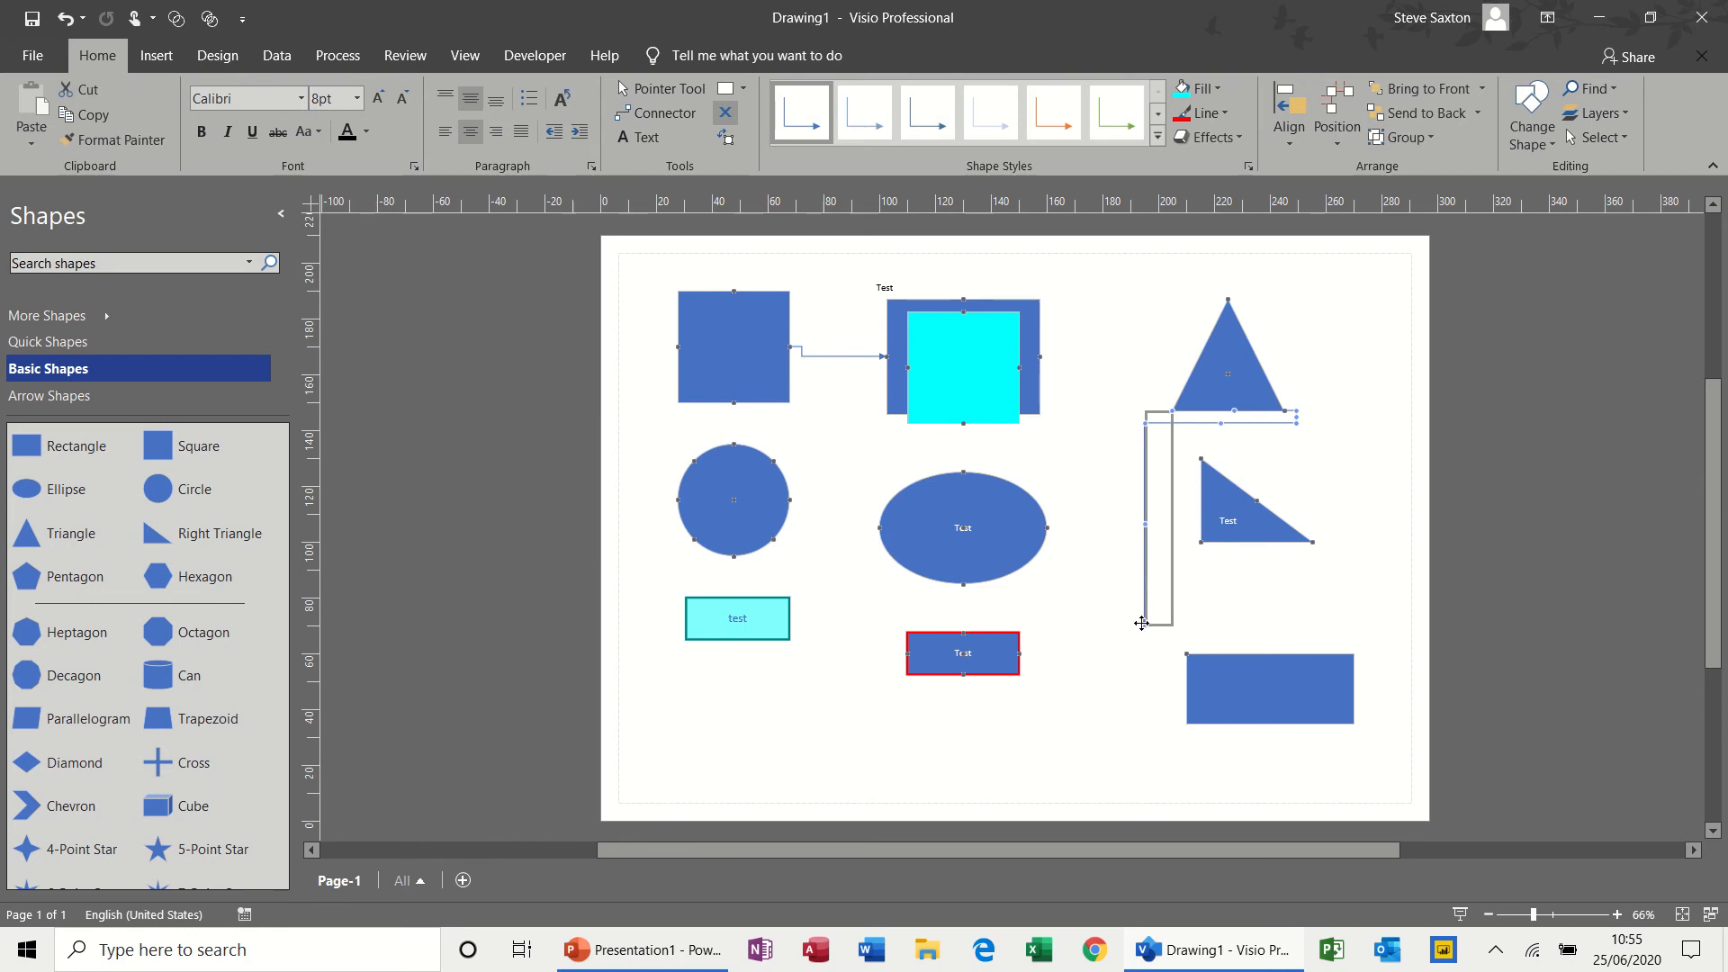
left_click_drag(1178, 649, 1184, 654)
left_click(1116, 680)
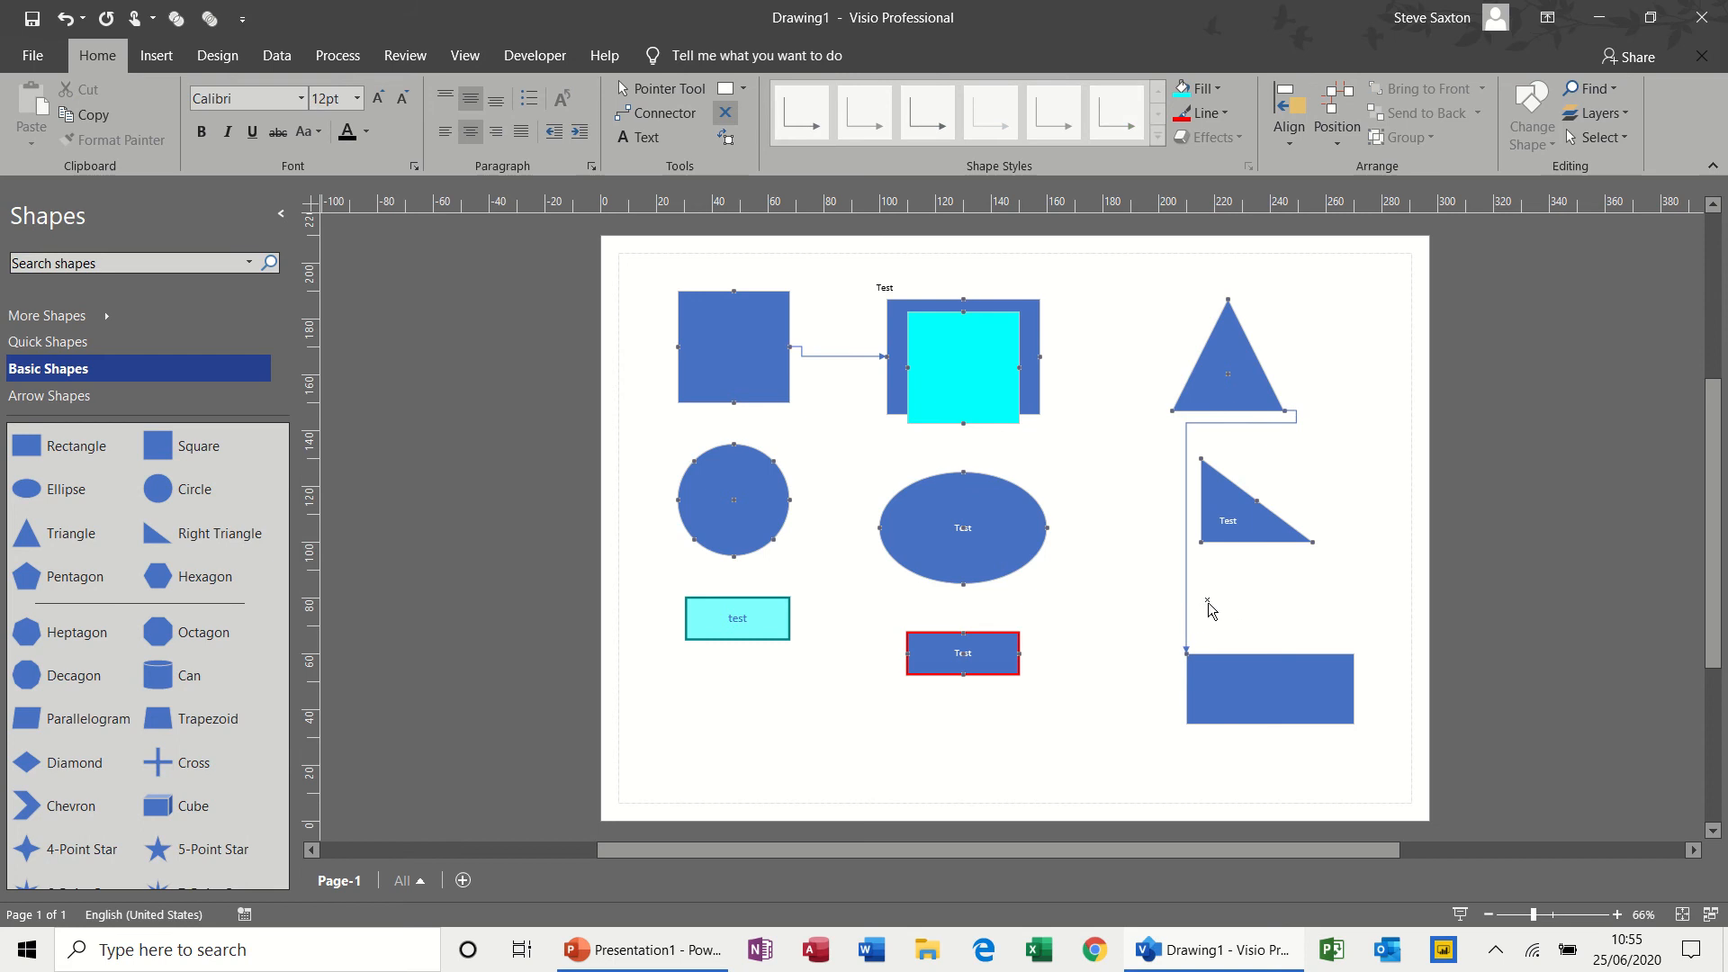
left_click_drag(1237, 665, 1147, 690)
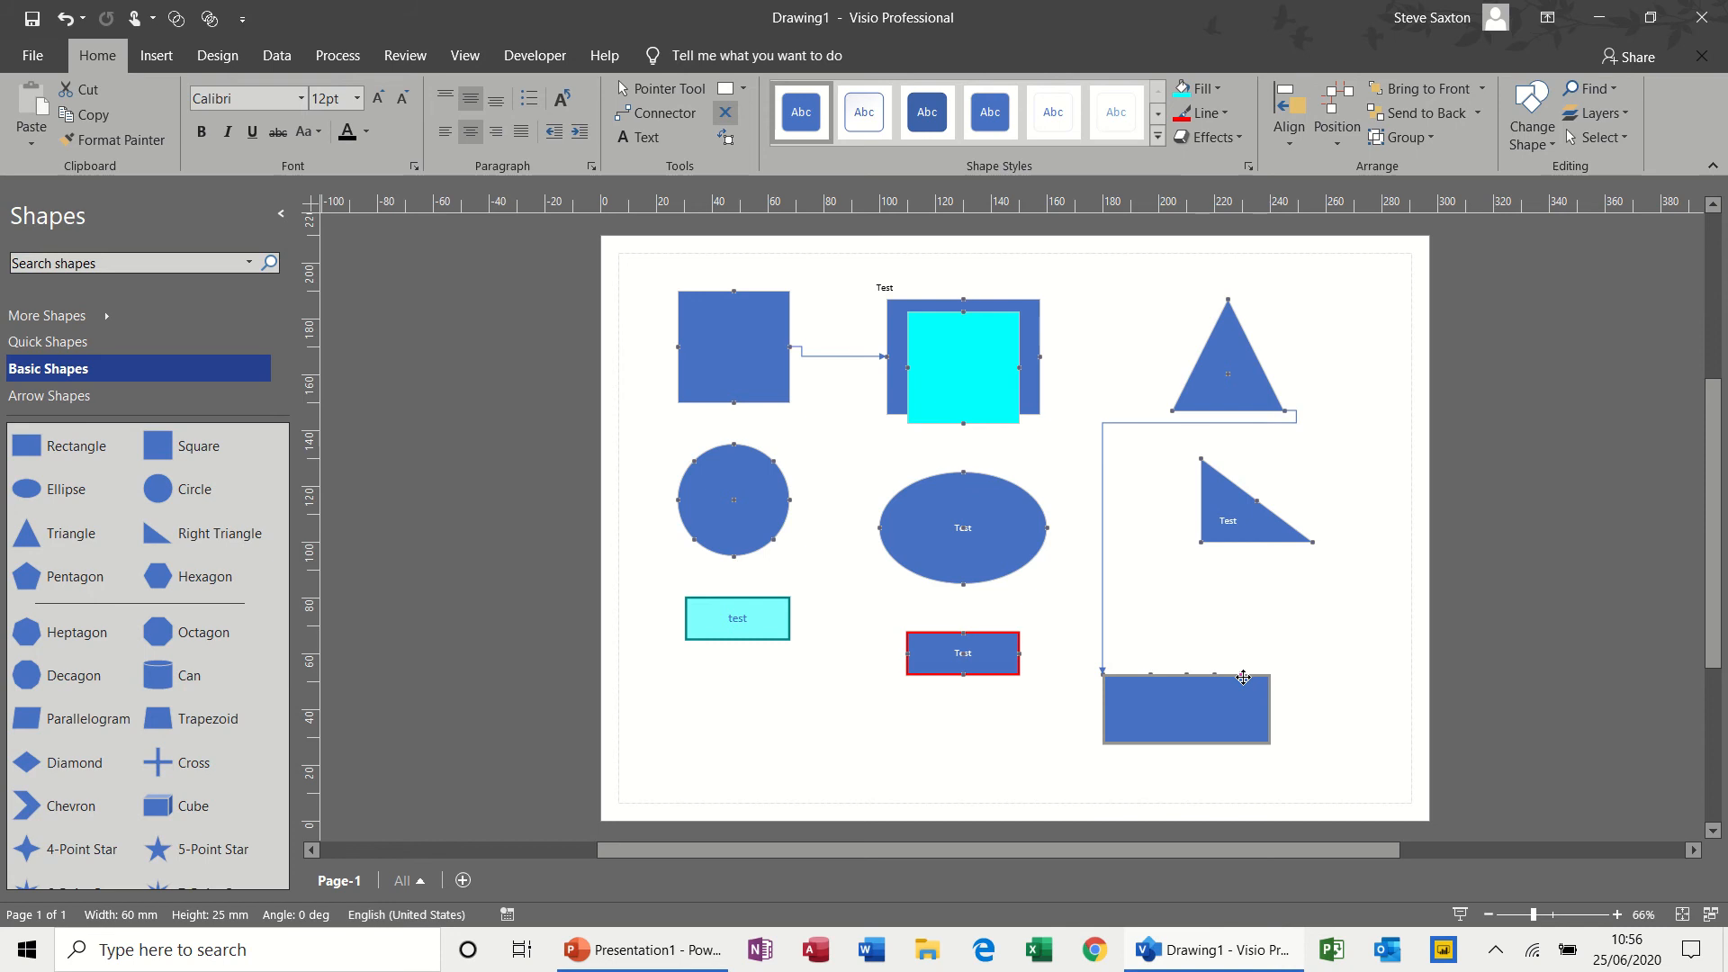
left_click(662, 88)
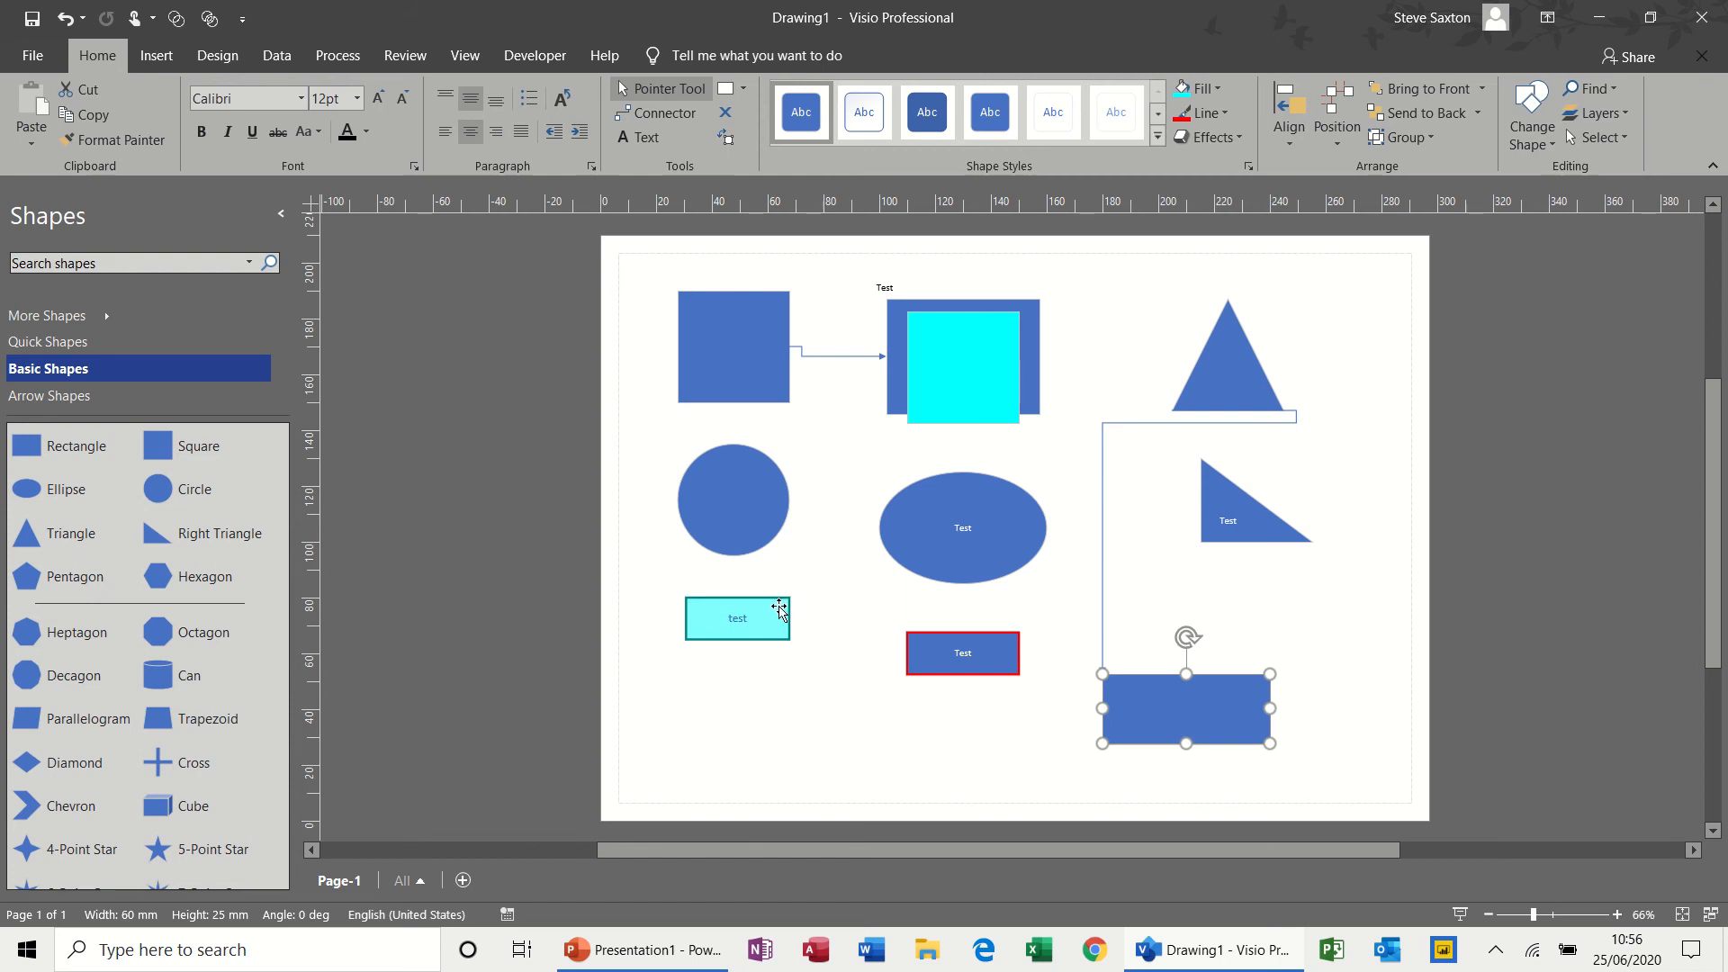
Move the cyan text box down and left to the page margin, and overlap the circle with the ellipse, filled in a lighter blue
left_click_drag(779, 609, 711, 678)
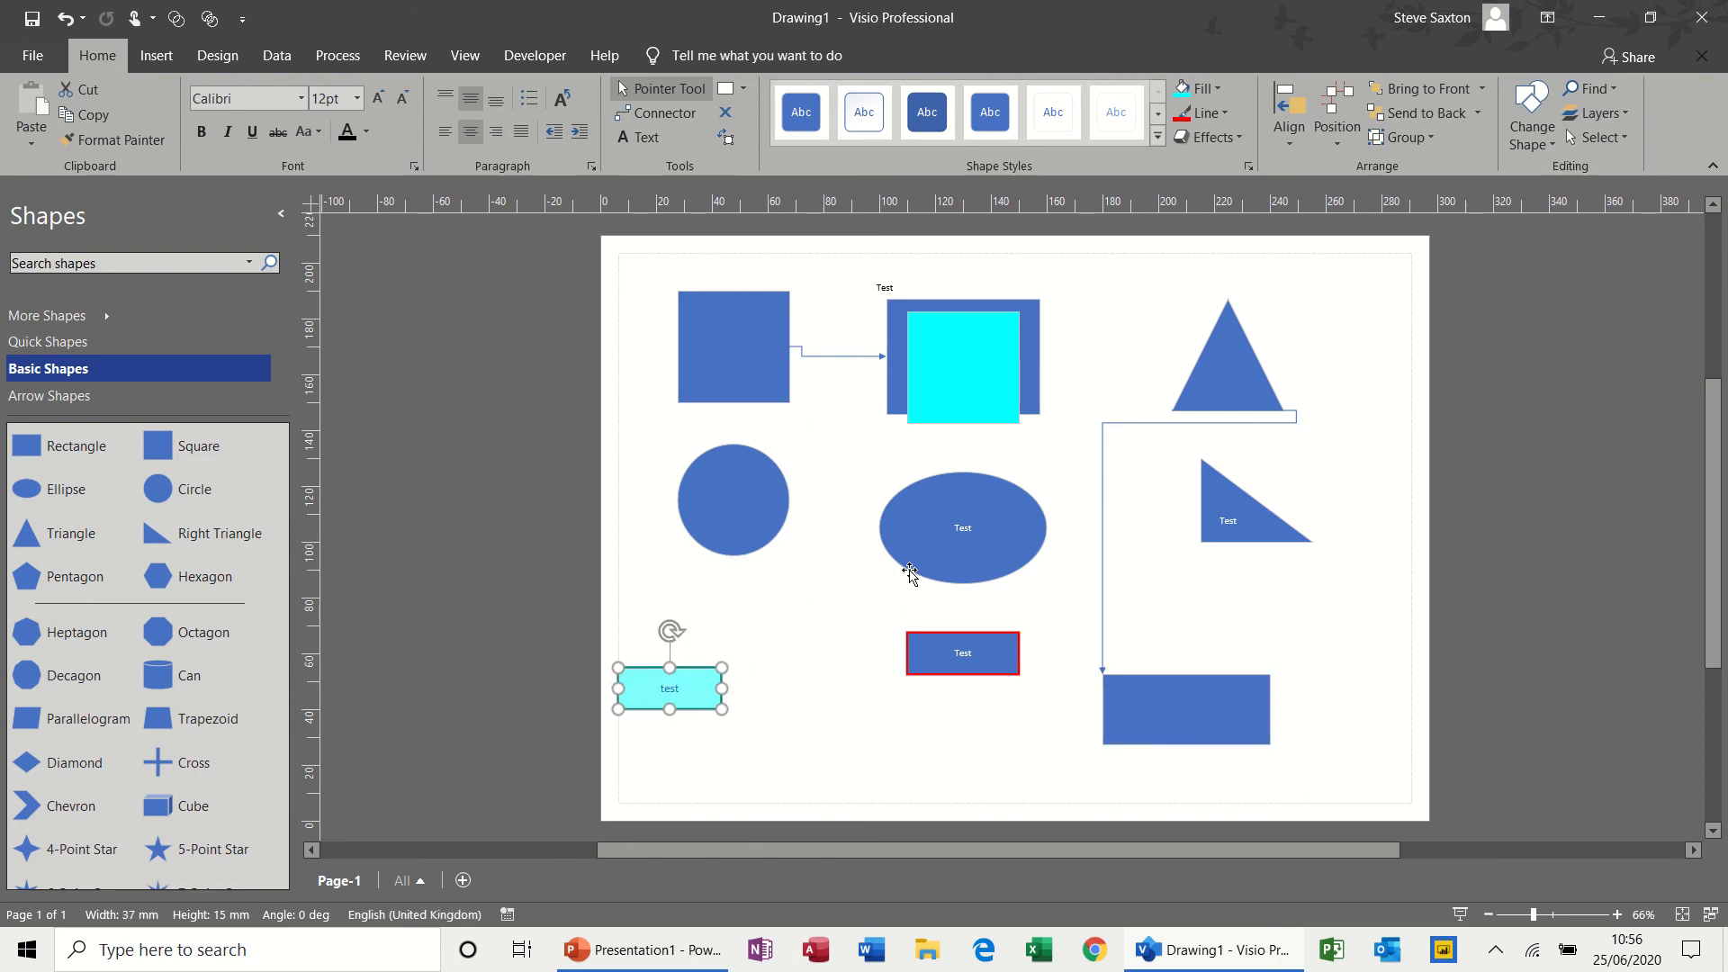
left_click_drag(909, 573, 756, 573)
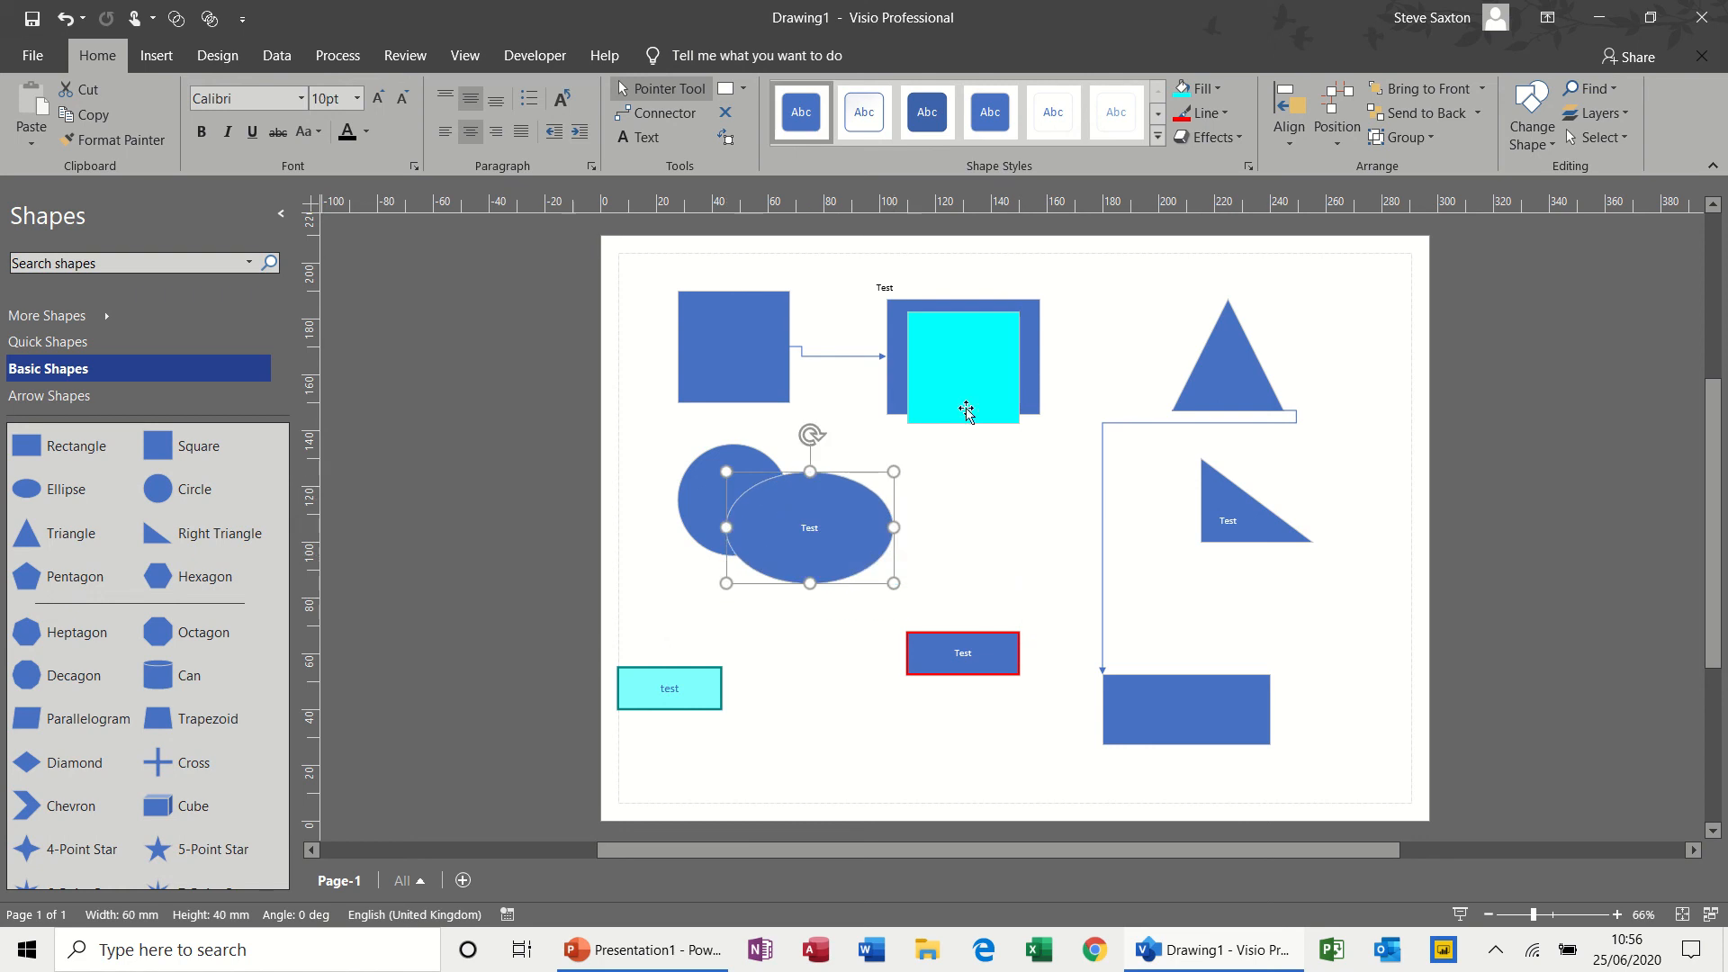
left_click(1215, 89)
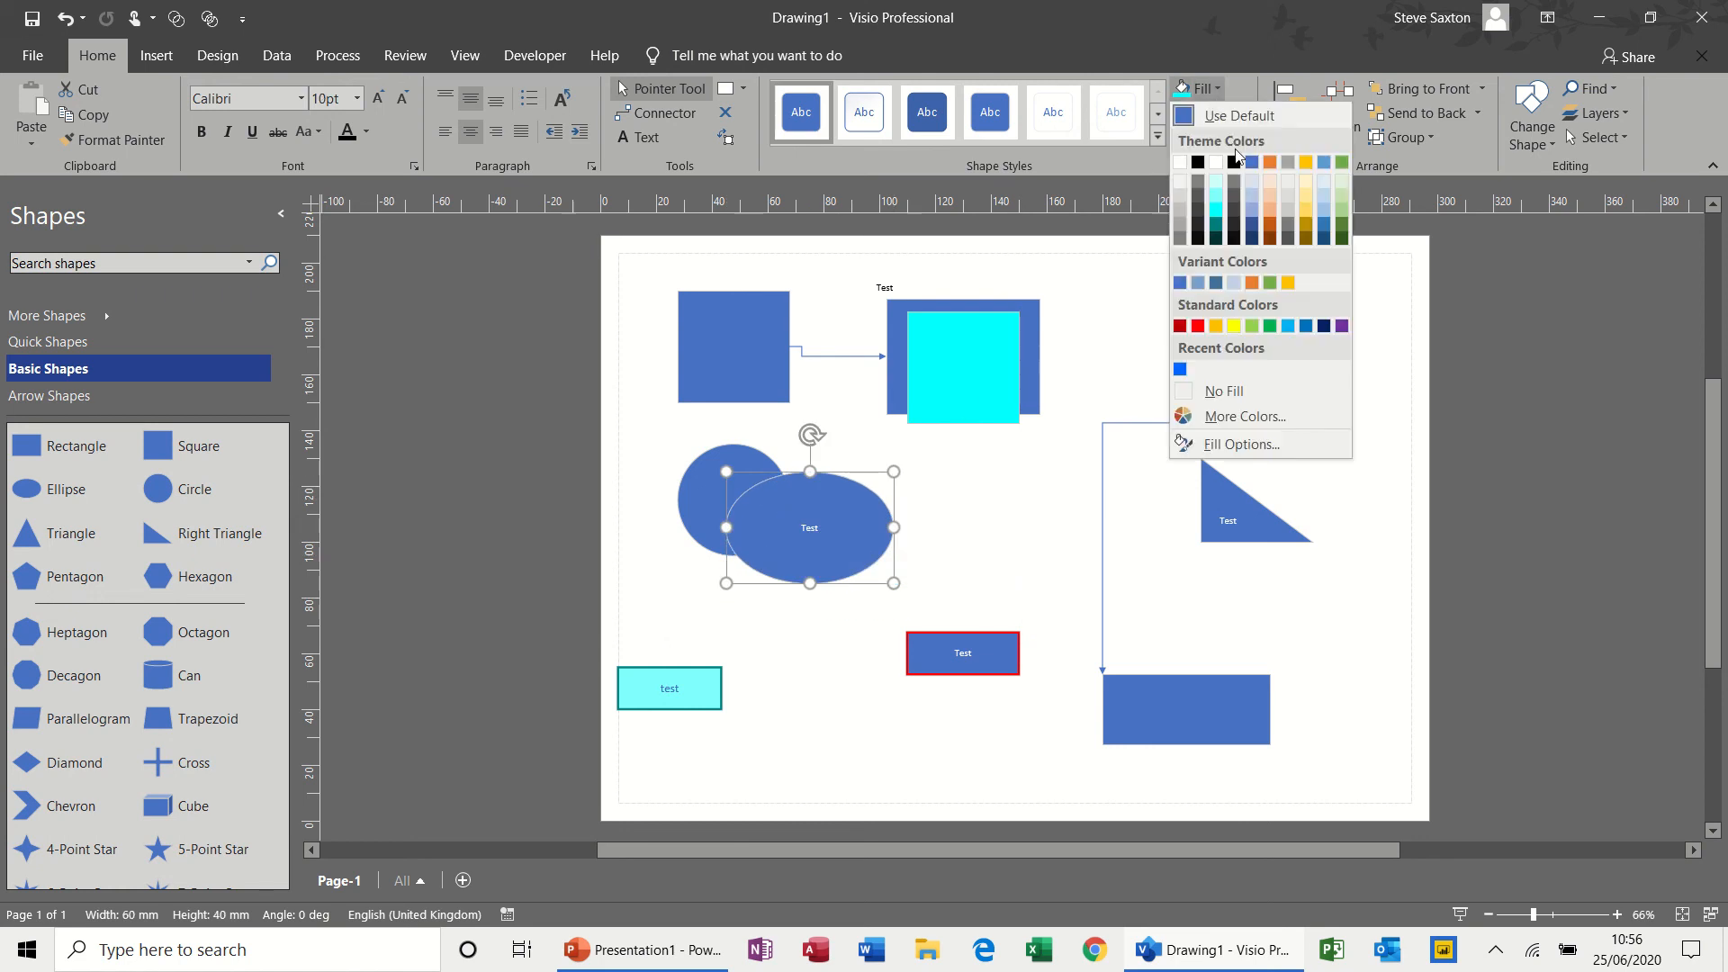
key("Escape")
key("ctrl+z")
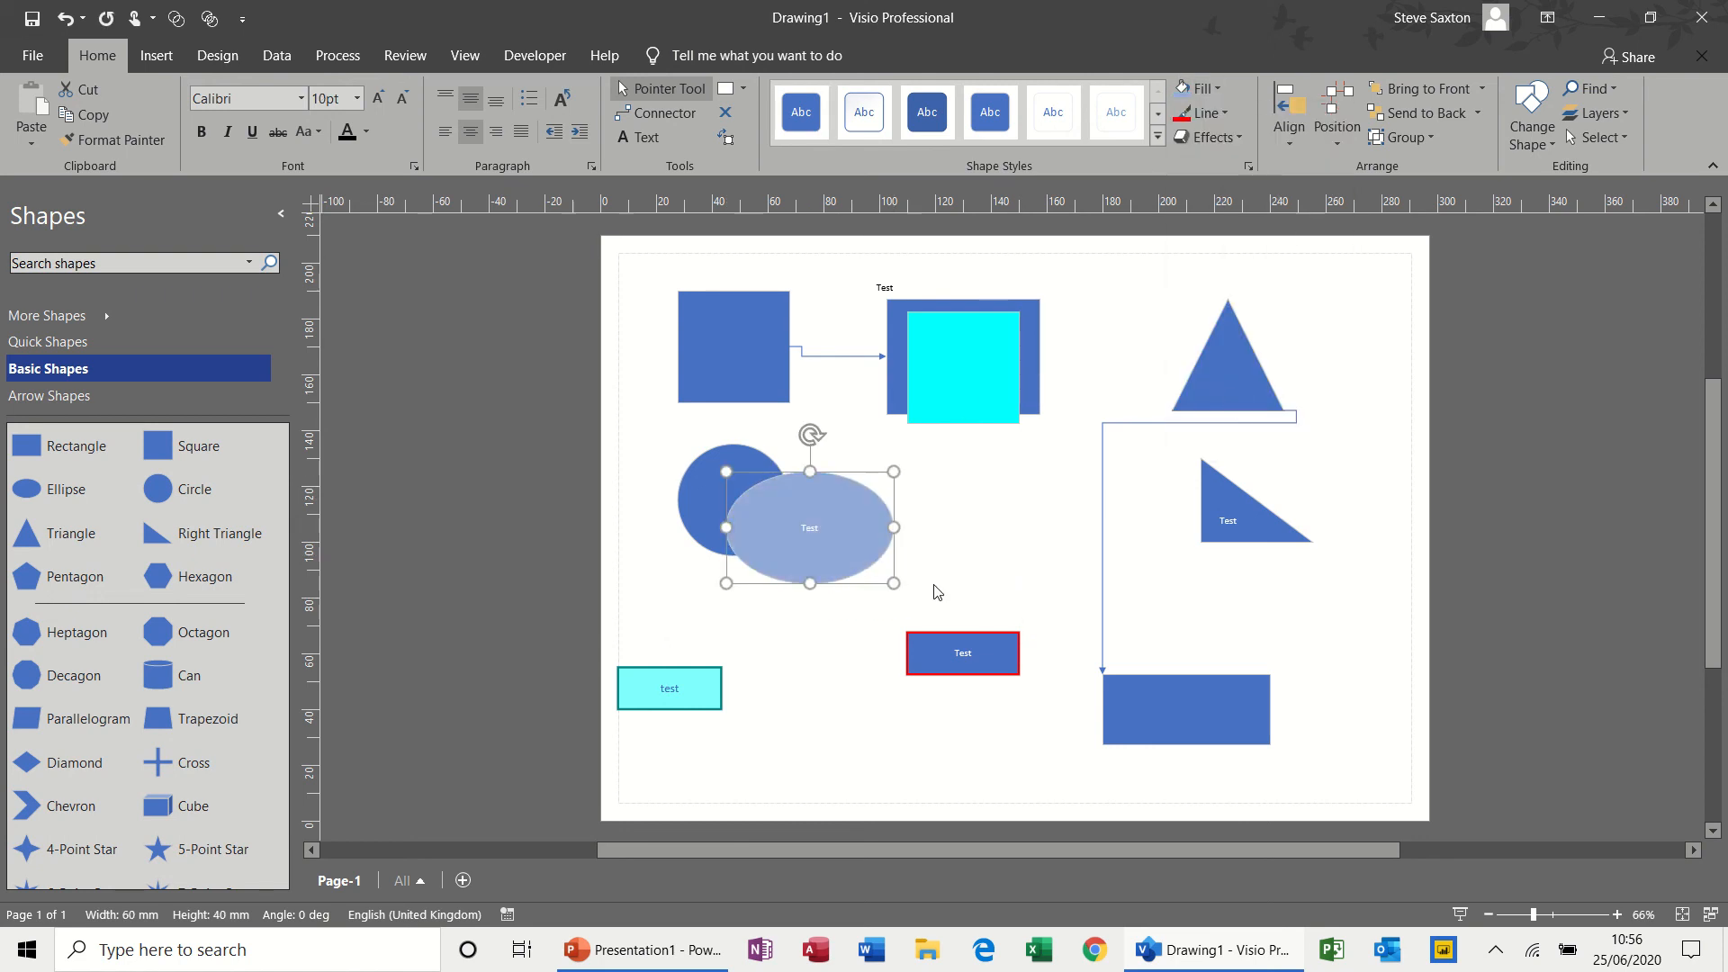
Move the right triangle onto the lower part of the ellipse and fill it with light orange
left_click_drag(1236, 509, 787, 574)
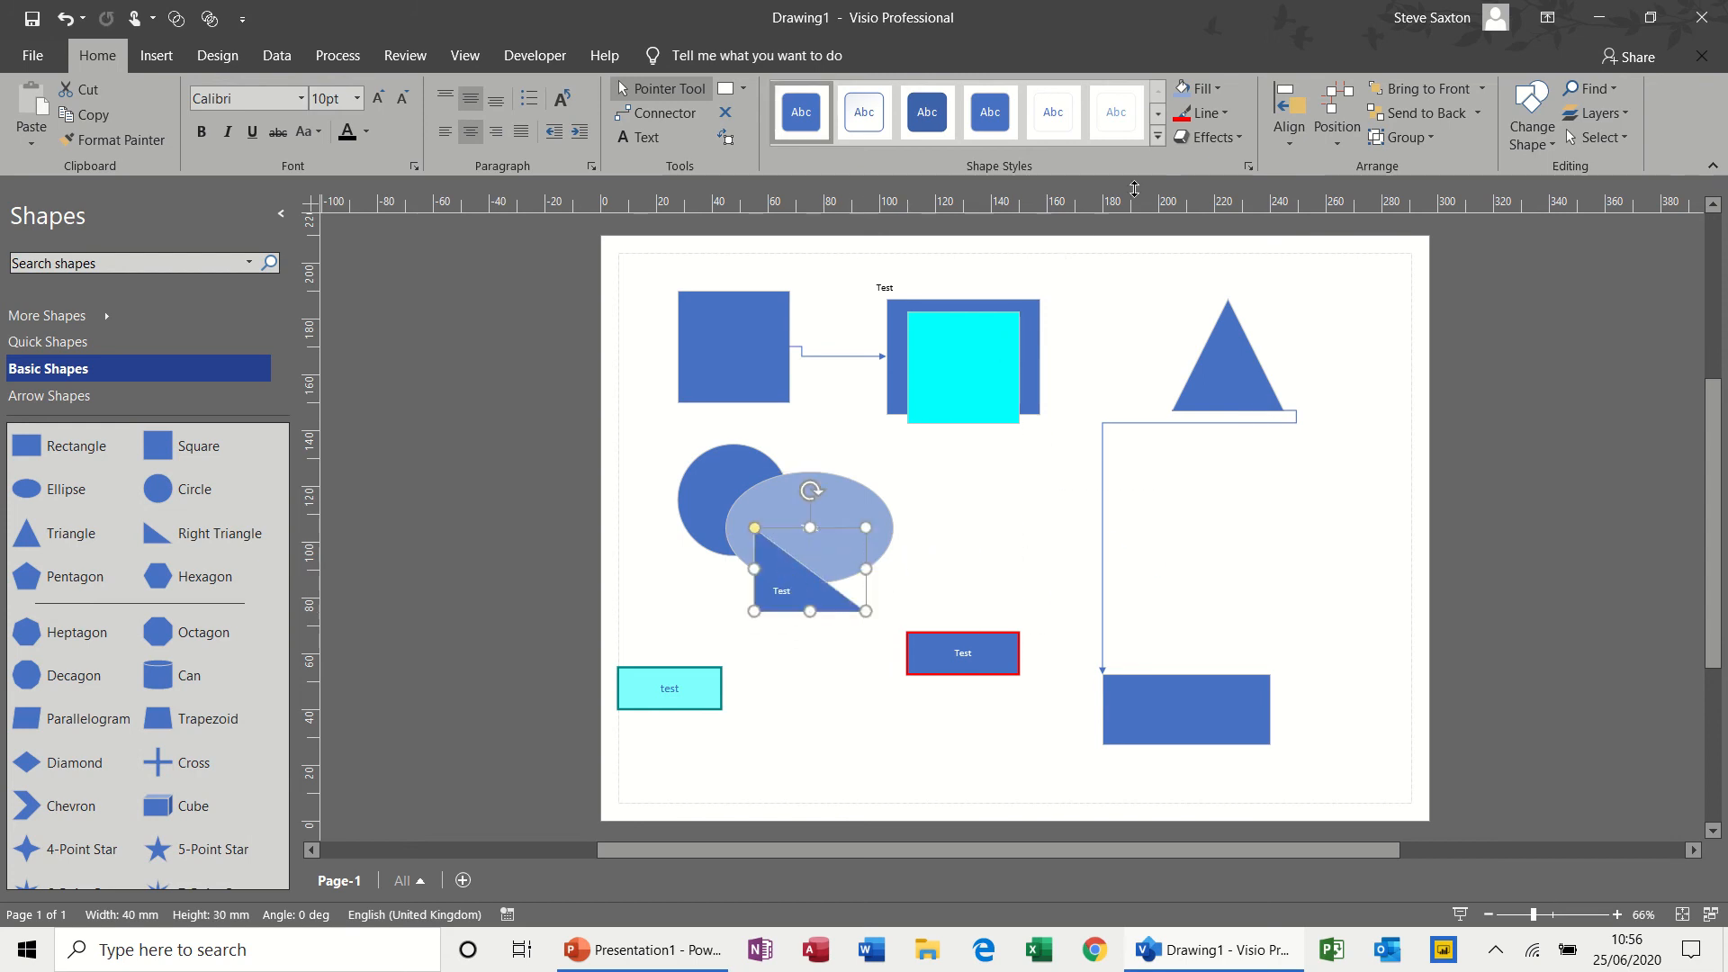
left_click(1206, 88)
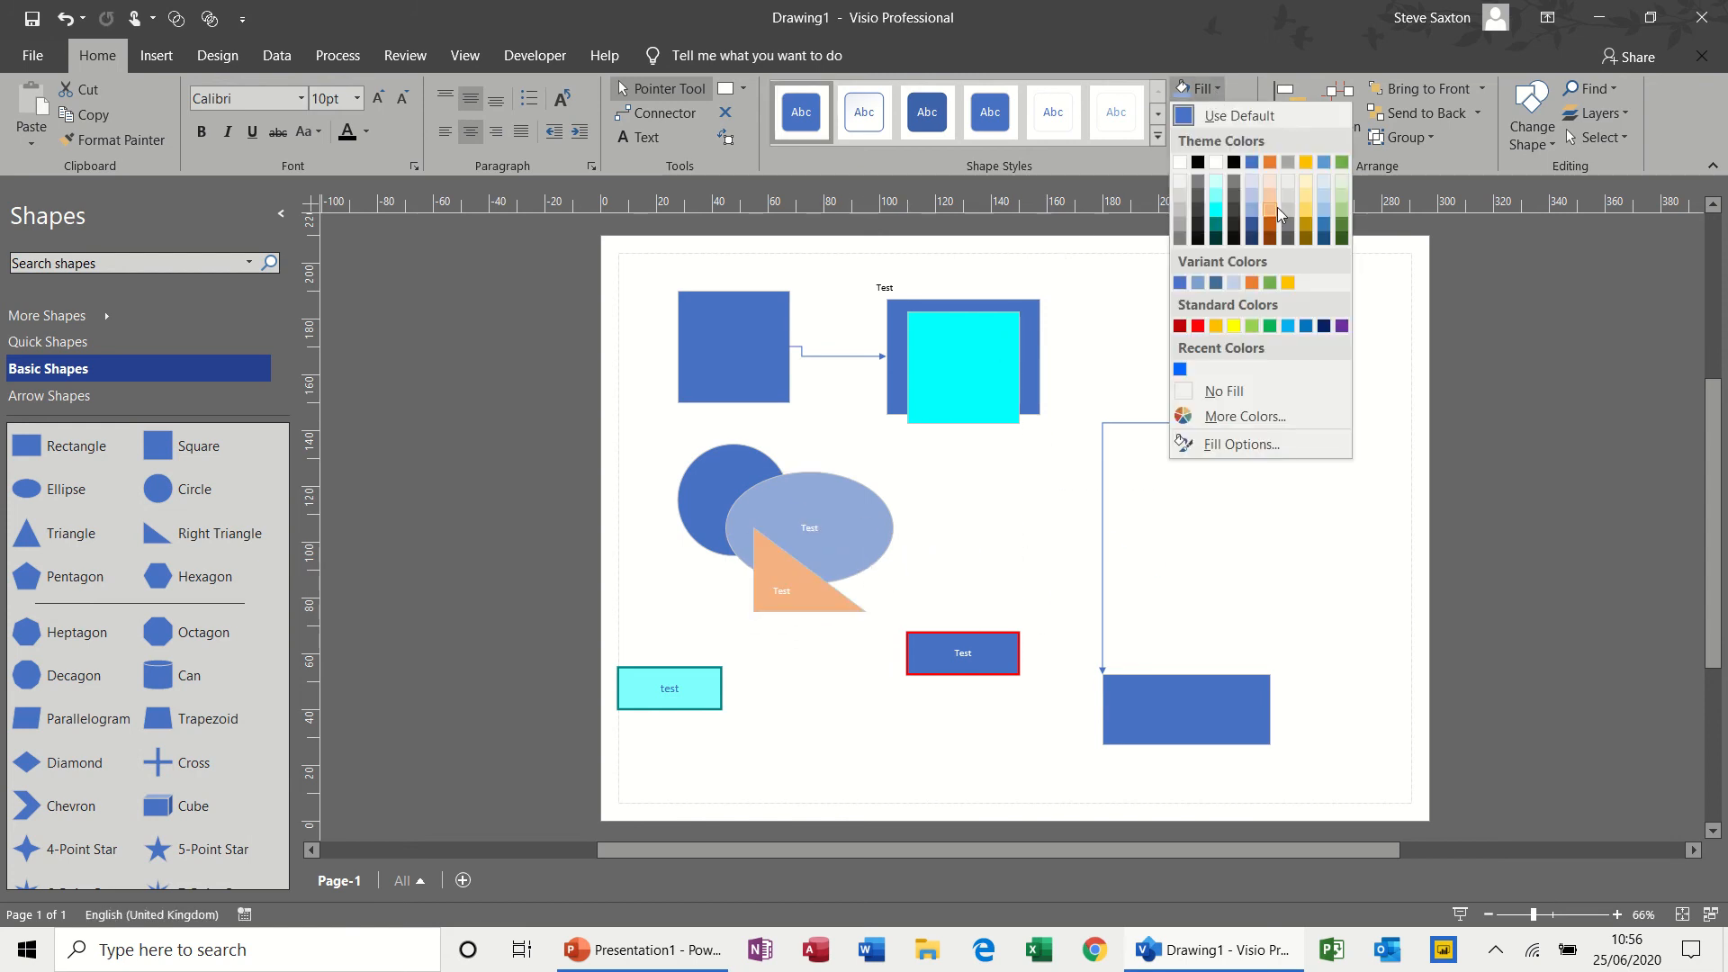
left_click(1279, 213)
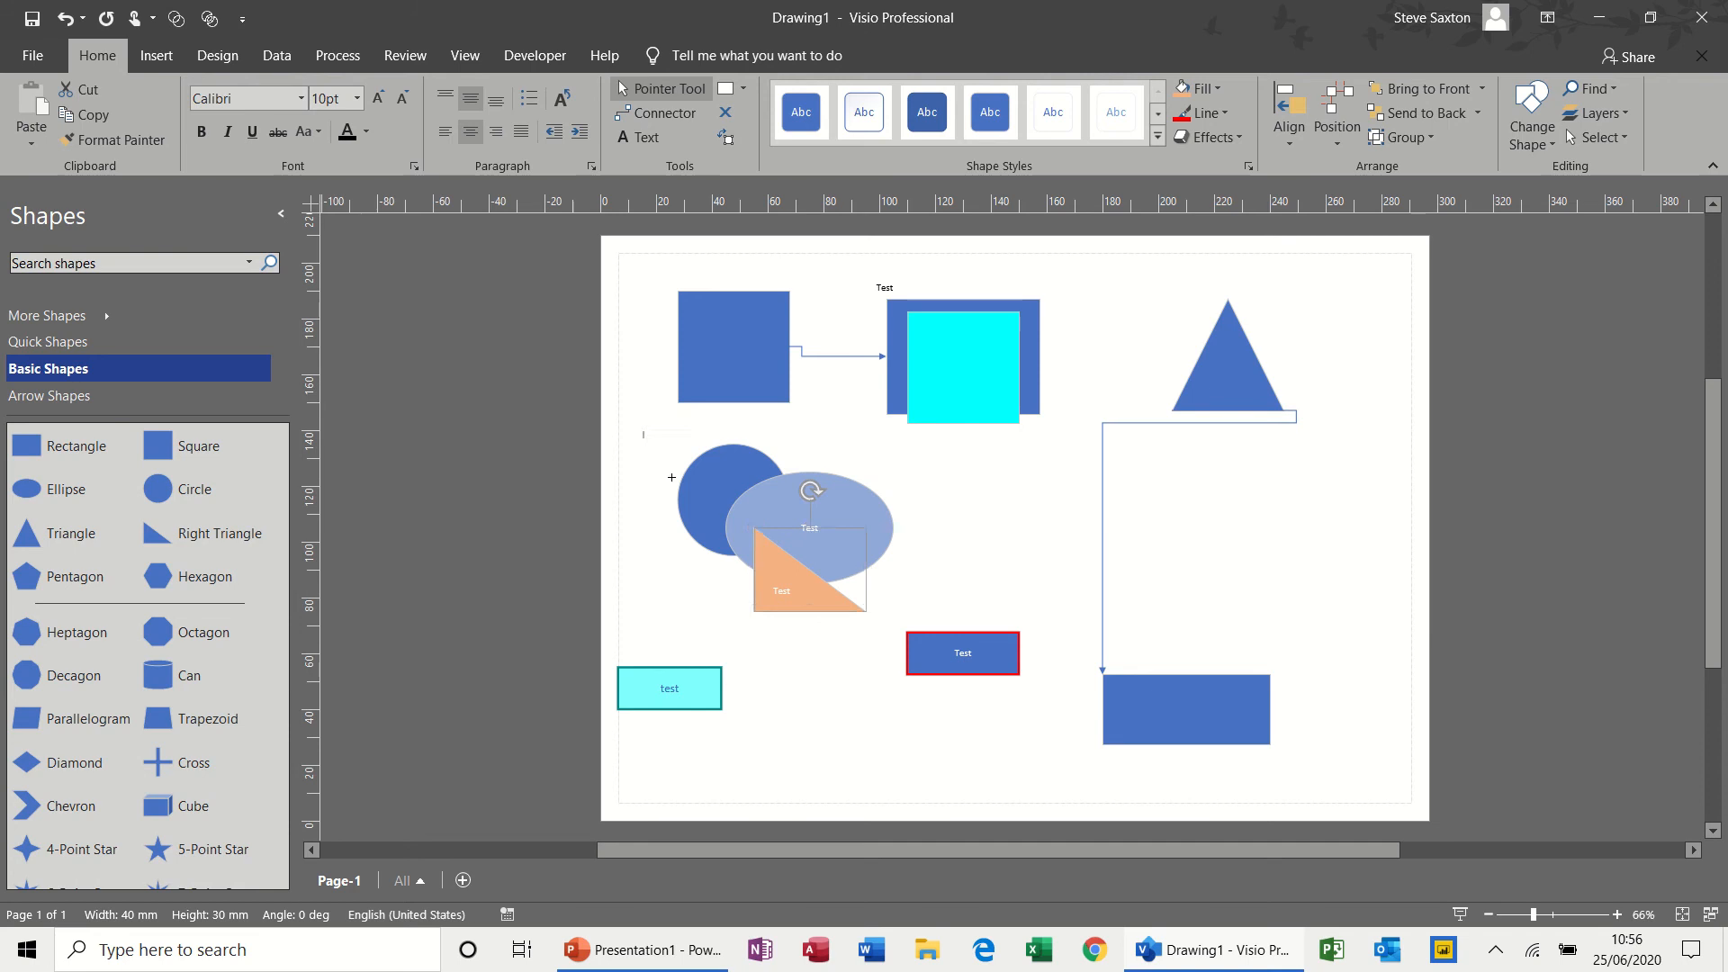
Group the overlapping circle, ellipse and right triangle, and move the group past the page's left edge, beside the square
left_click_drag(672, 477, 901, 622)
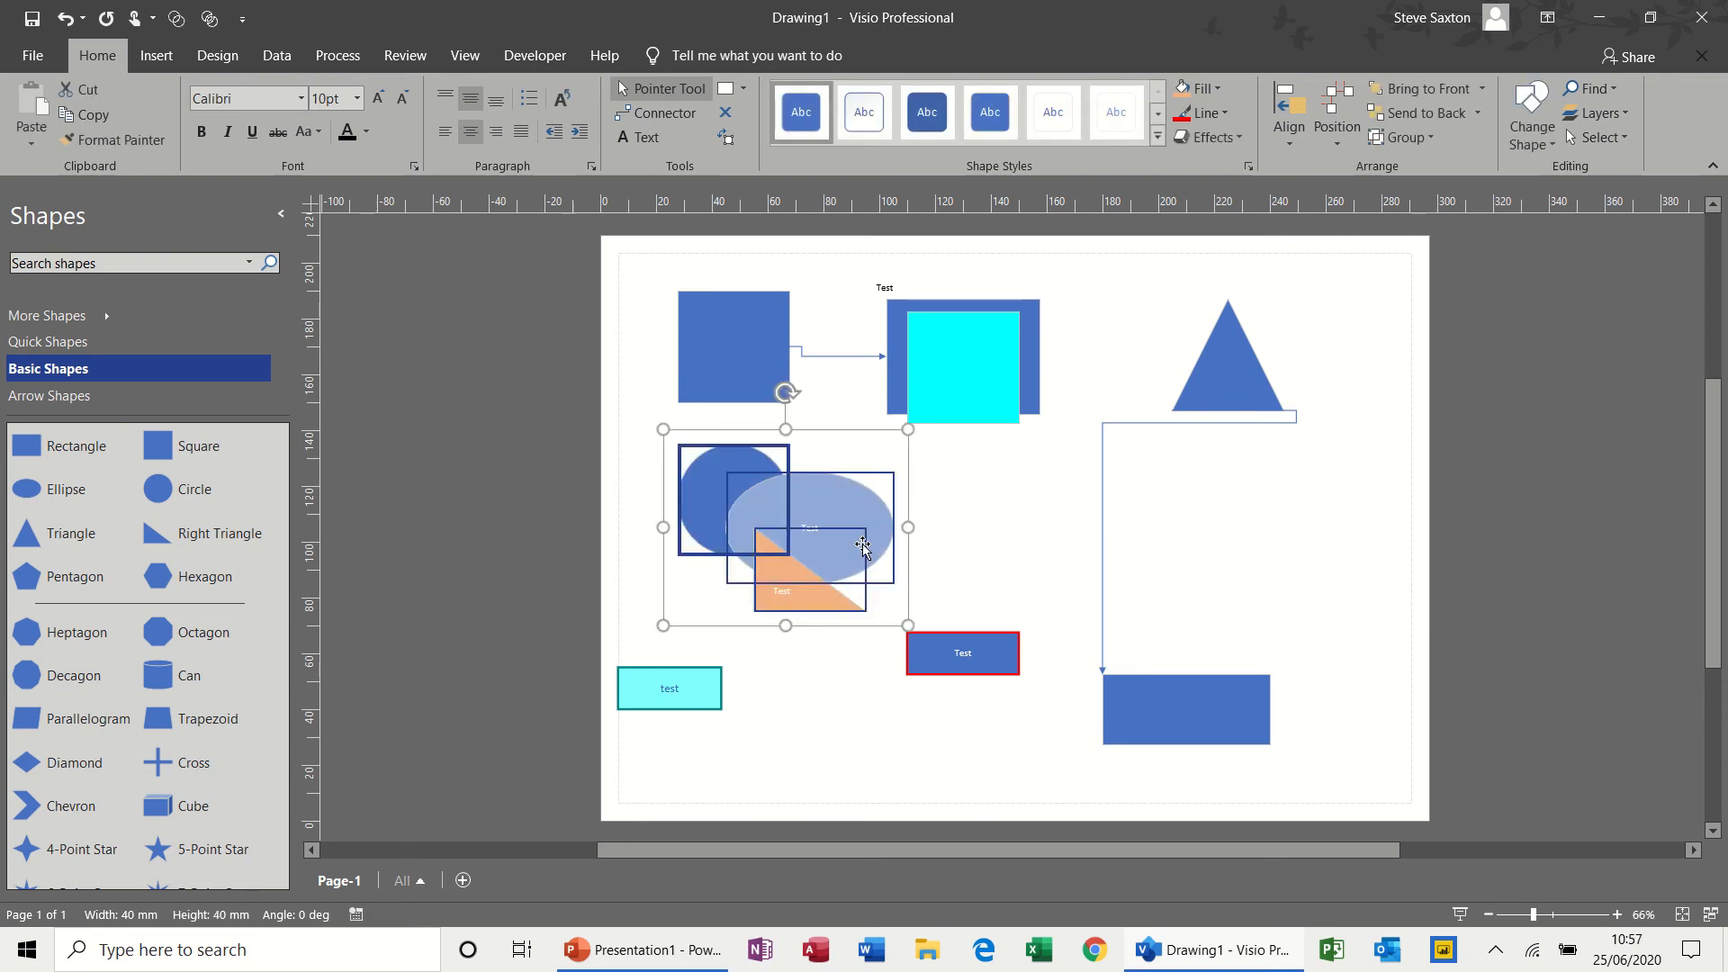
left_click(1395, 142)
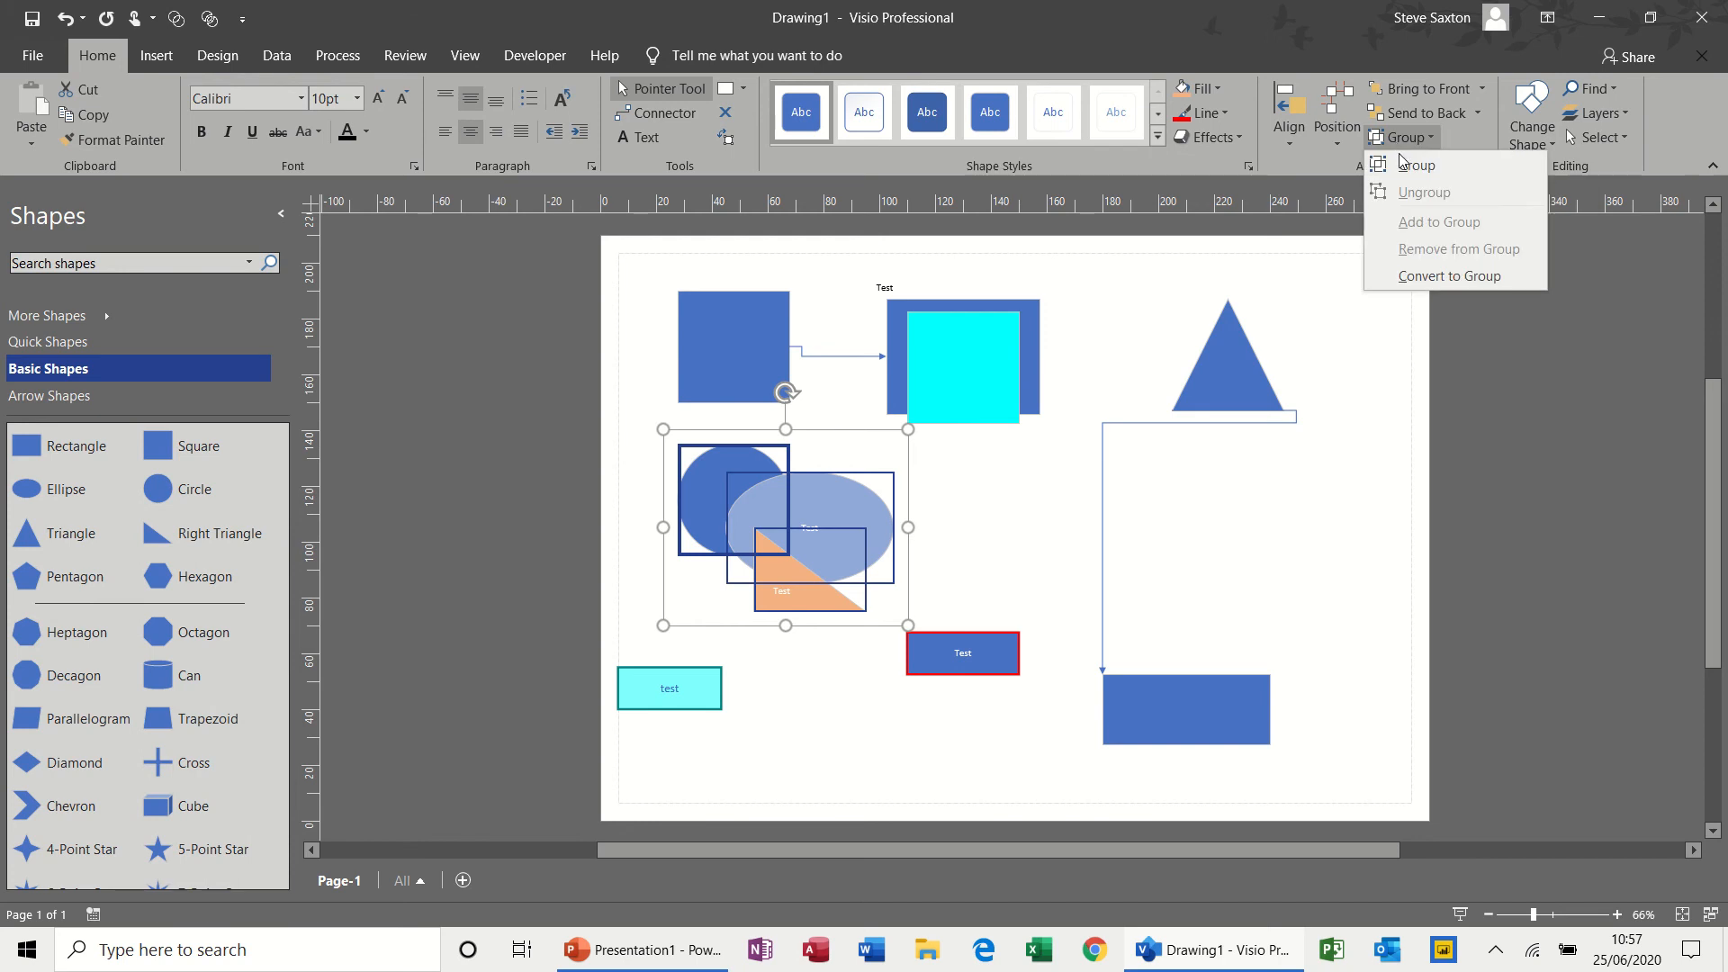
left_click(1409, 163)
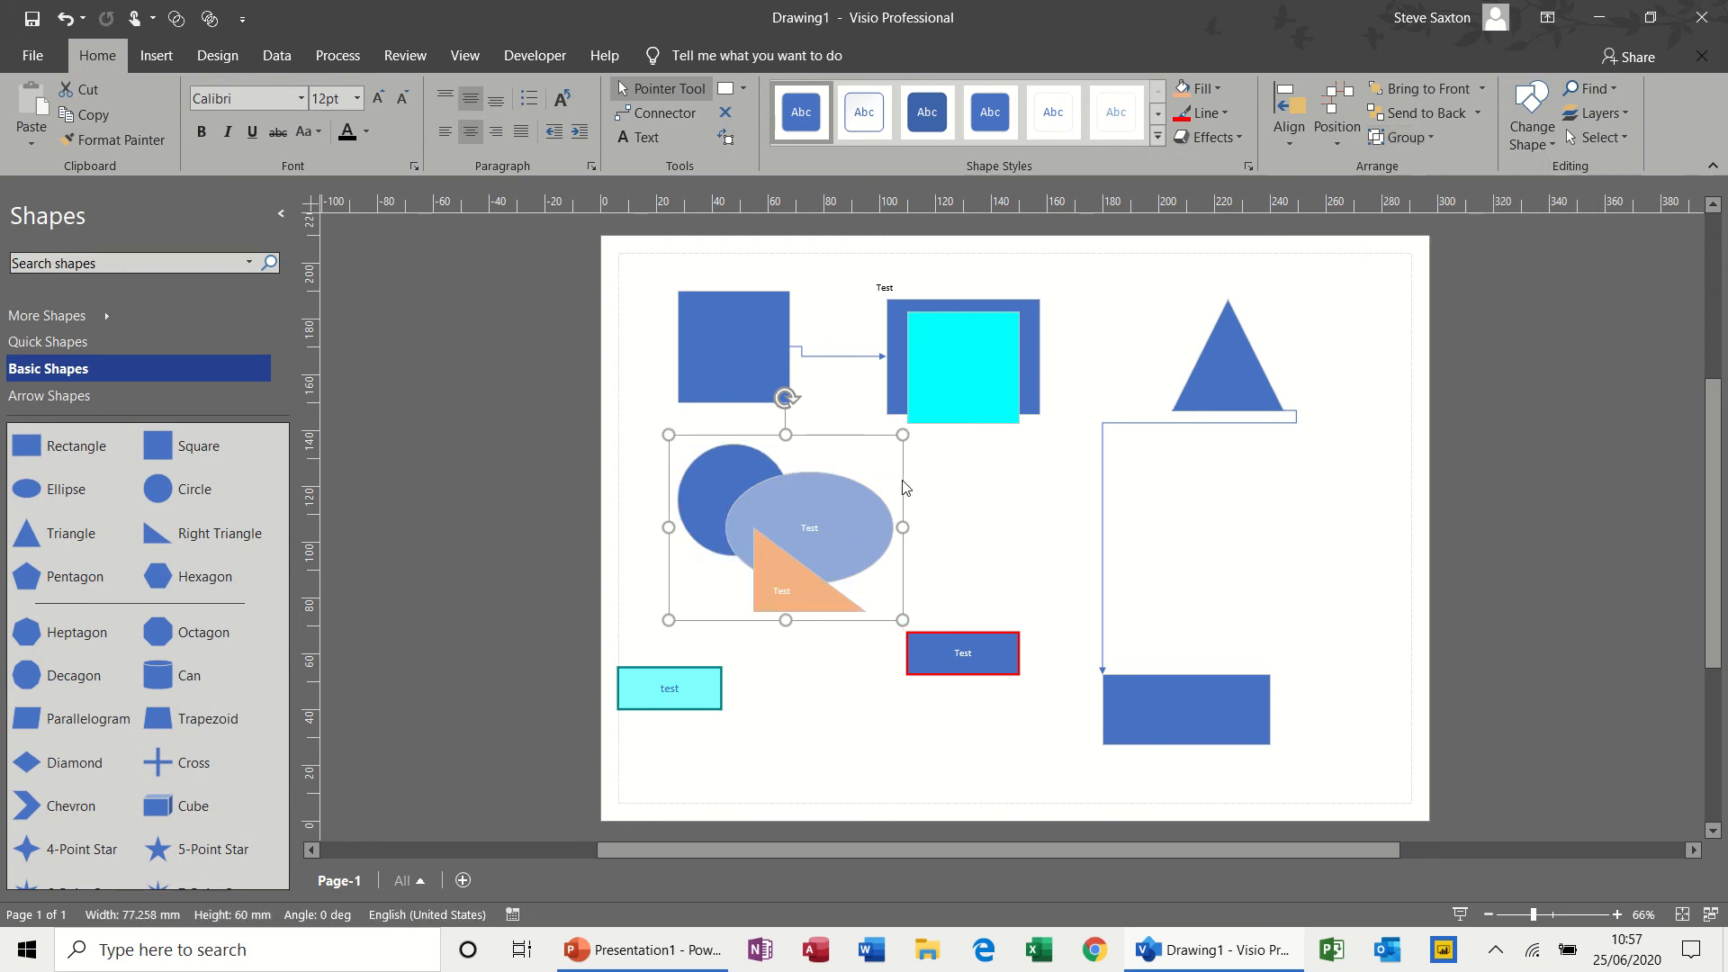
mouse_move(845, 516)
left_mouse_down()
mouse_move(1061, 540)
mouse_move(687, 570)
mouse_move(865, 482)
mouse_move(837, 509)
left_mouse_up()
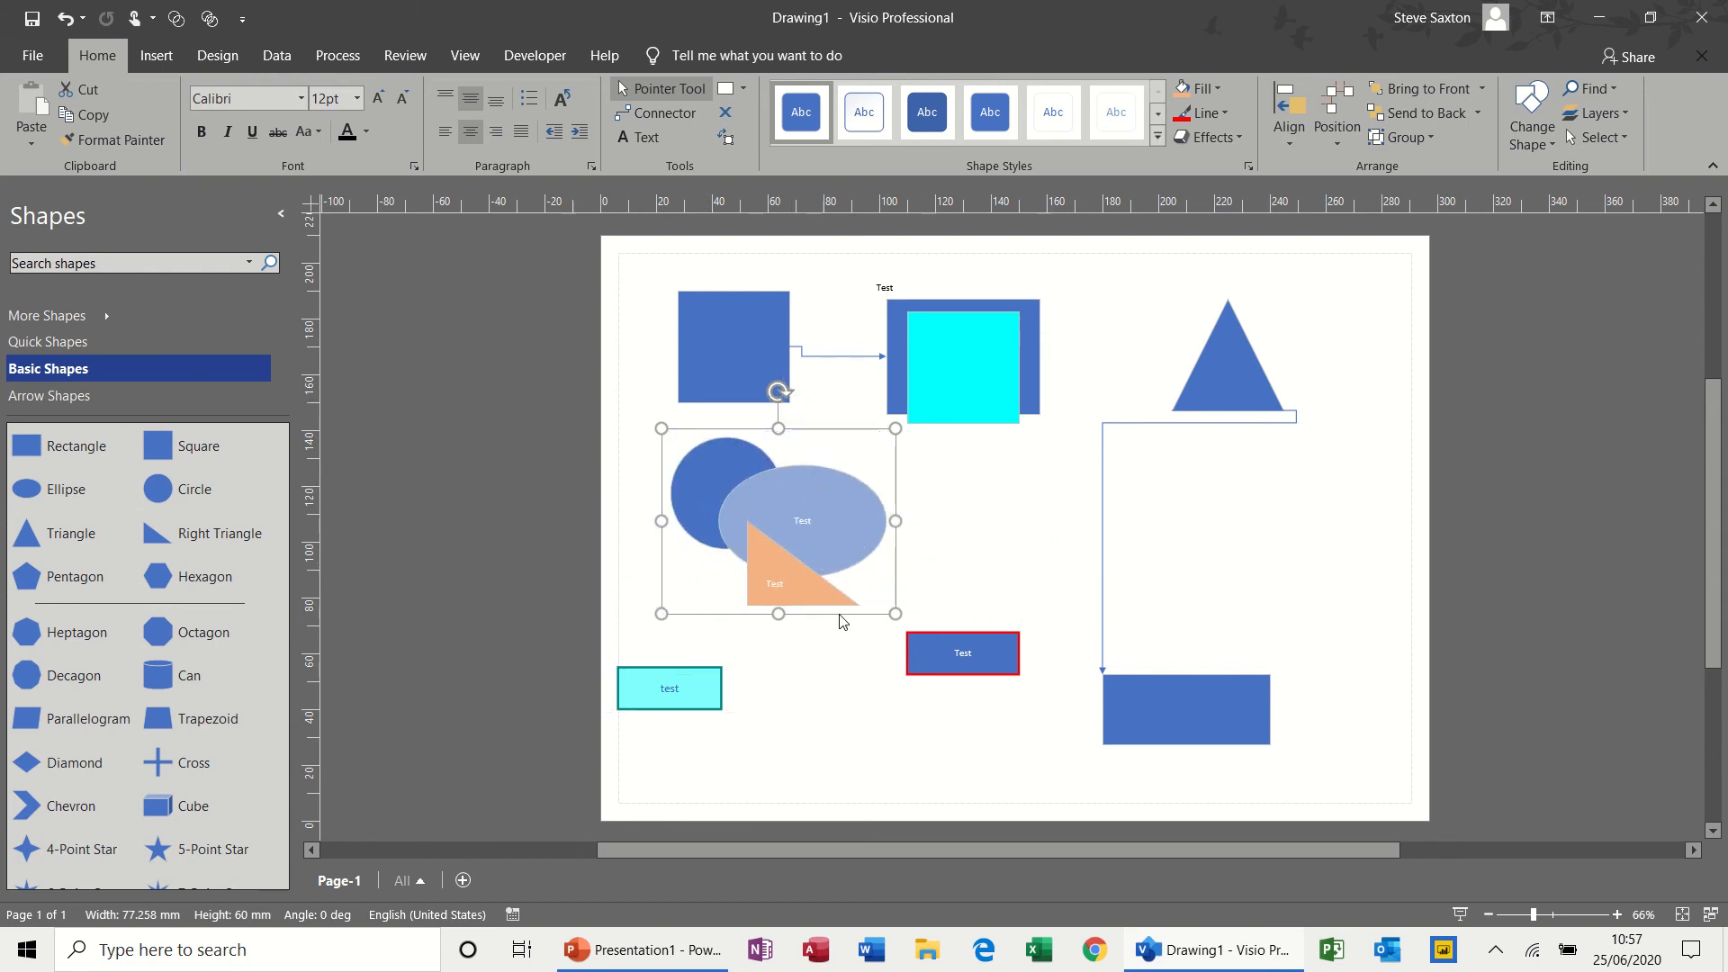
left_click_drag(814, 527, 579, 477)
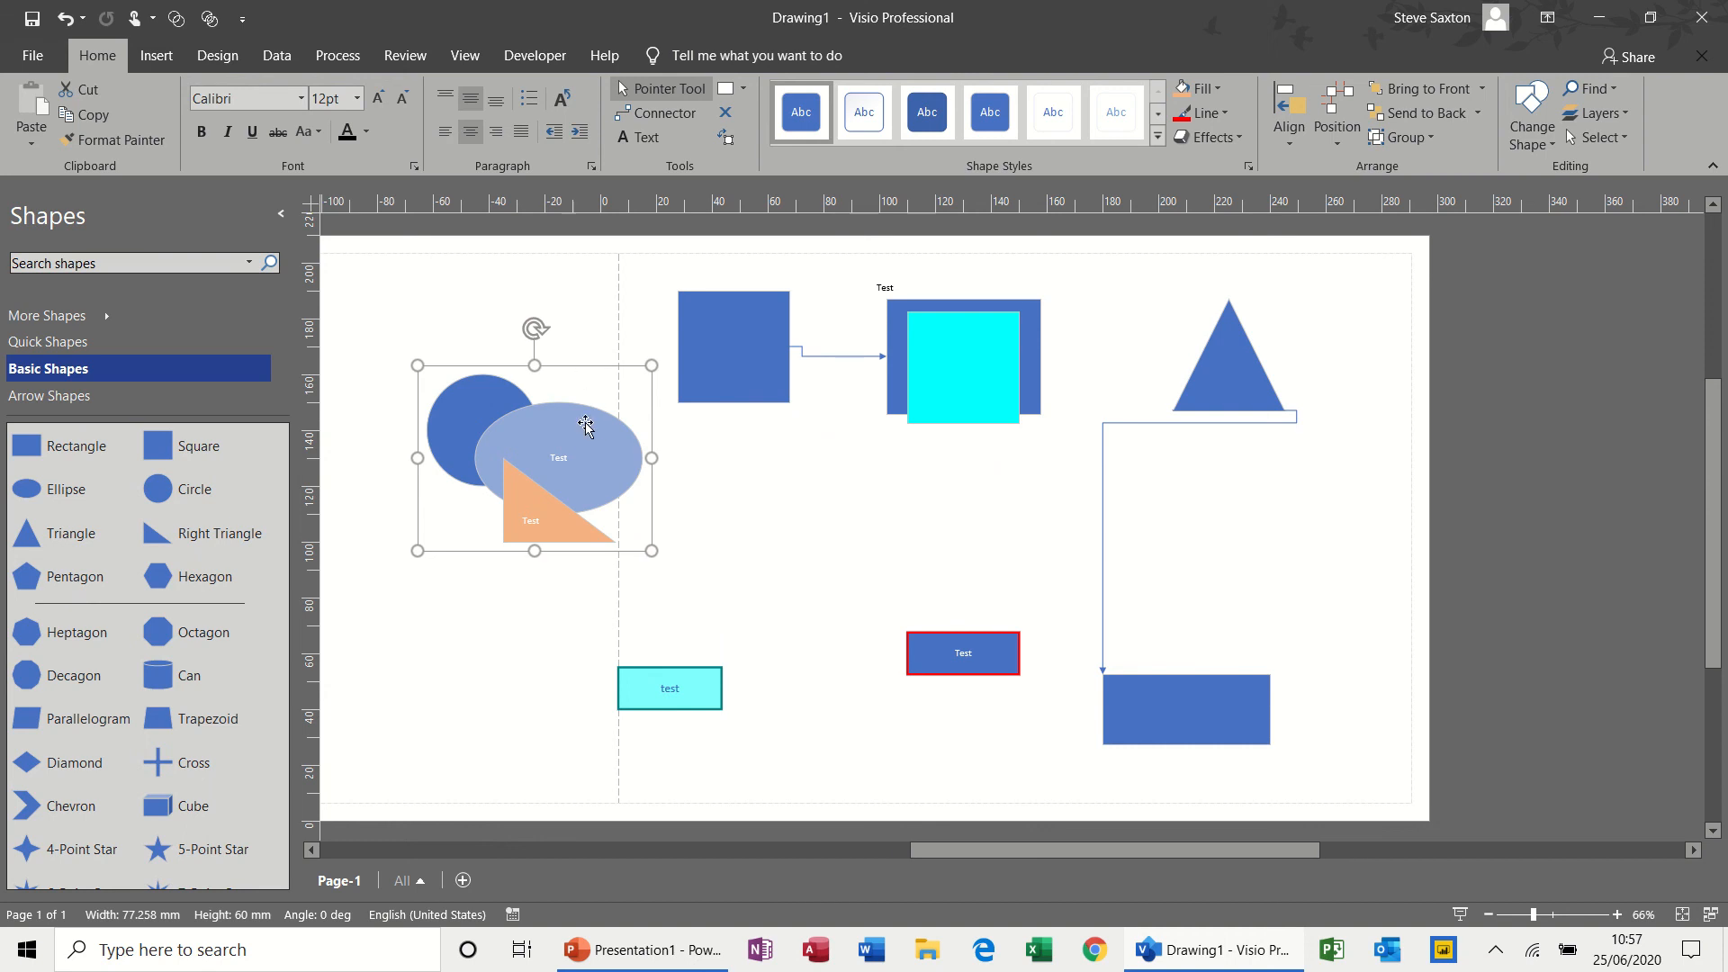
left_click_drag(578, 420, 544, 320)
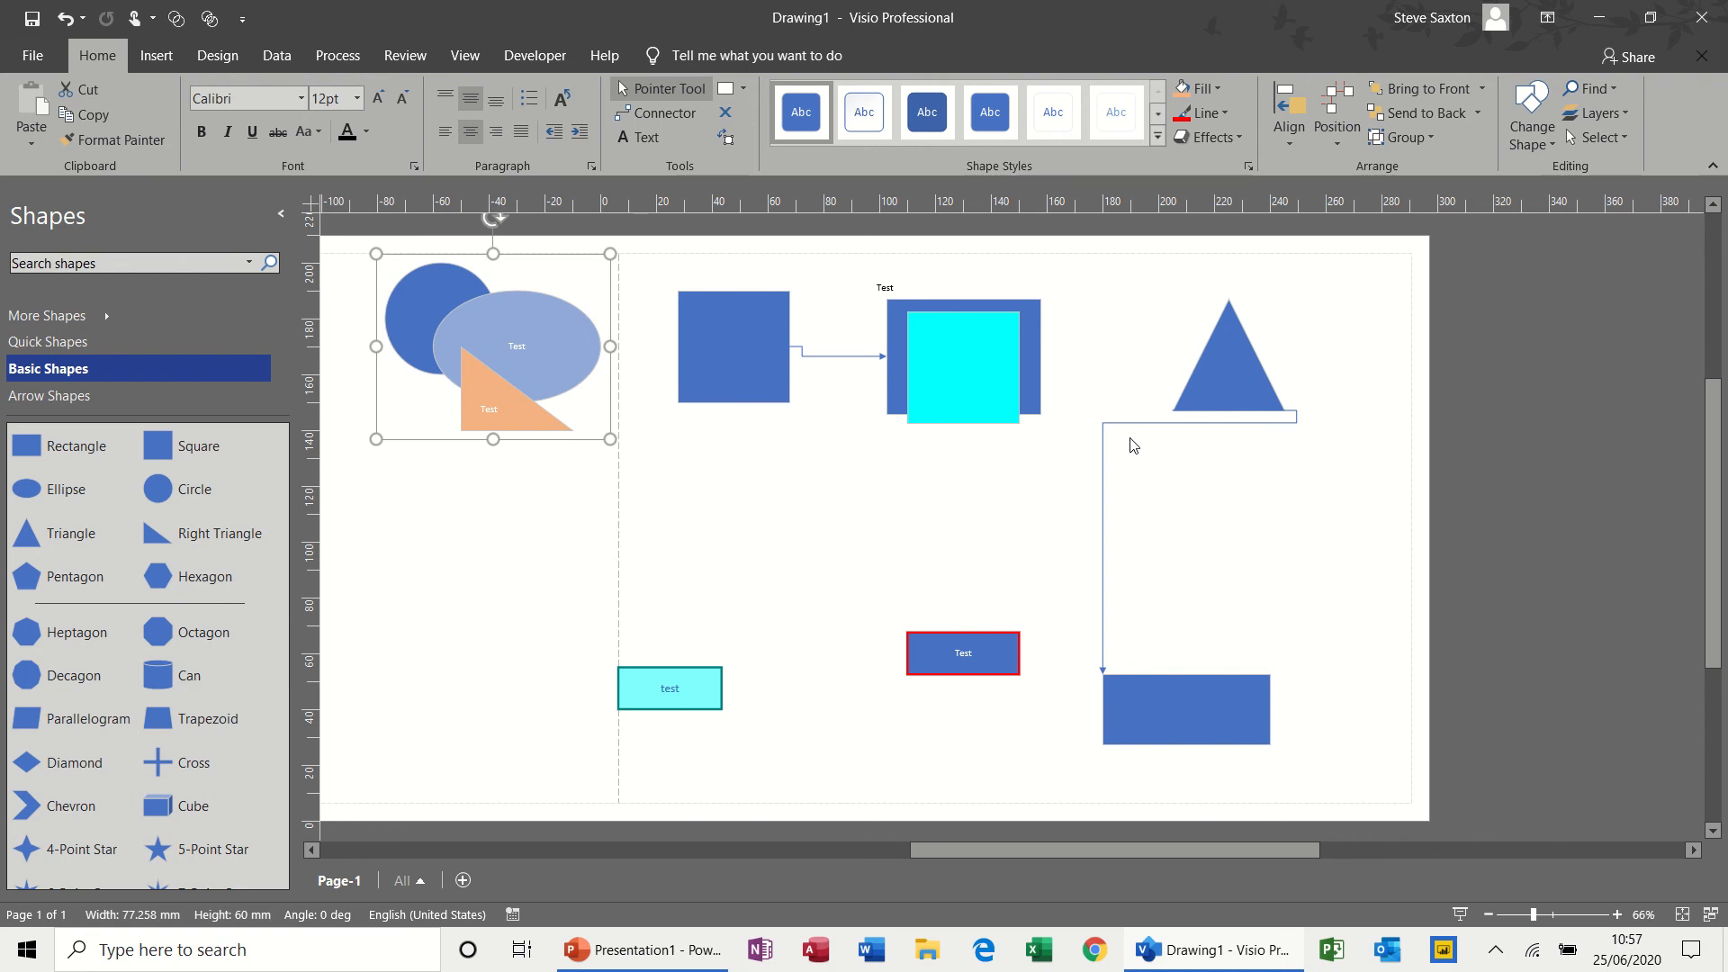
Apply the lower-left perspective shadow to the grouped circle, ellipse and right triangle, and open the shadow options
left_click(1242, 137)
mouse_move(1251, 171)
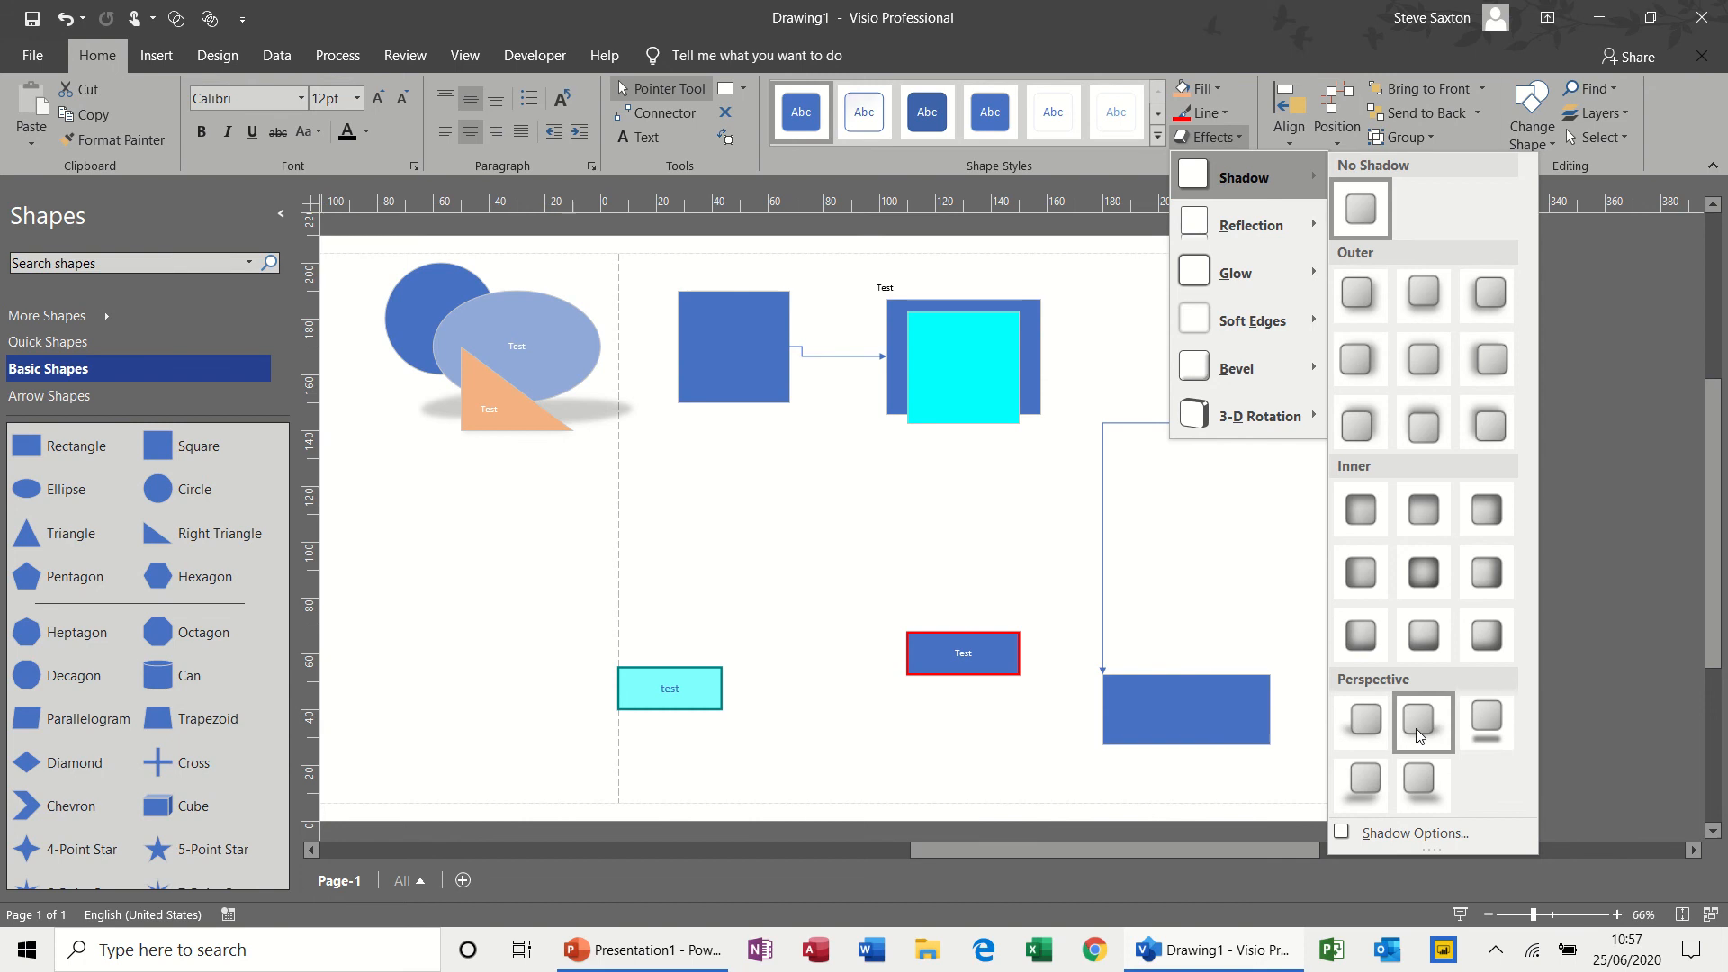
left_click(1385, 764)
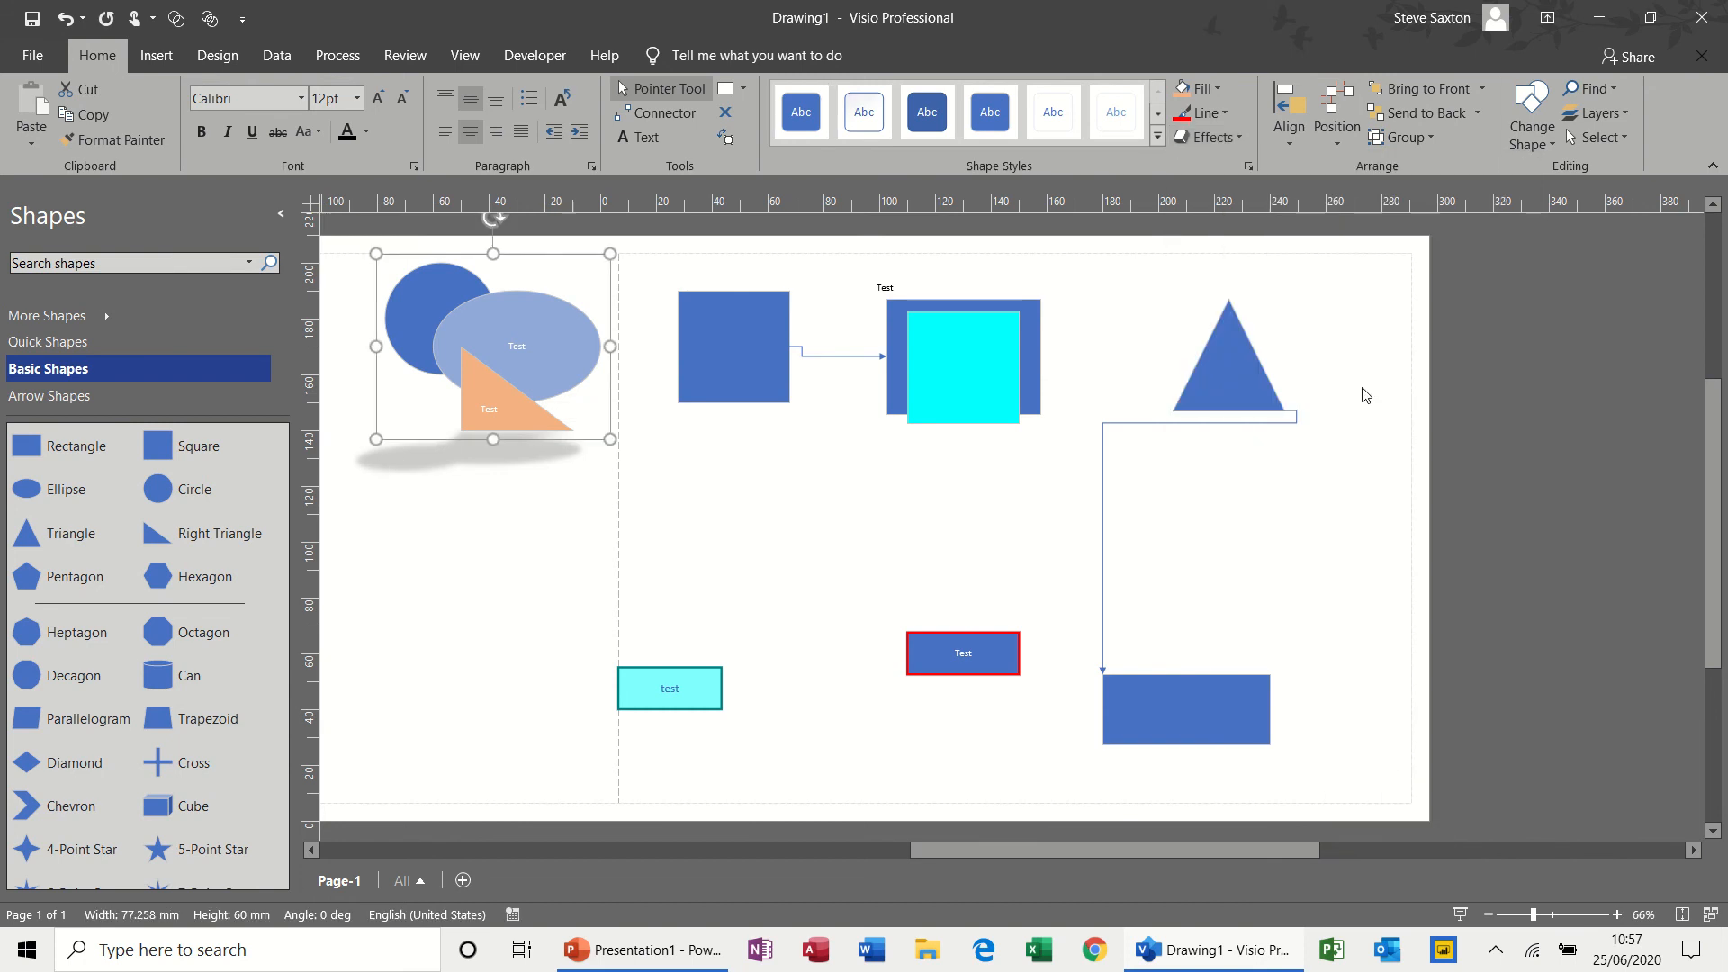
left_click(1234, 140)
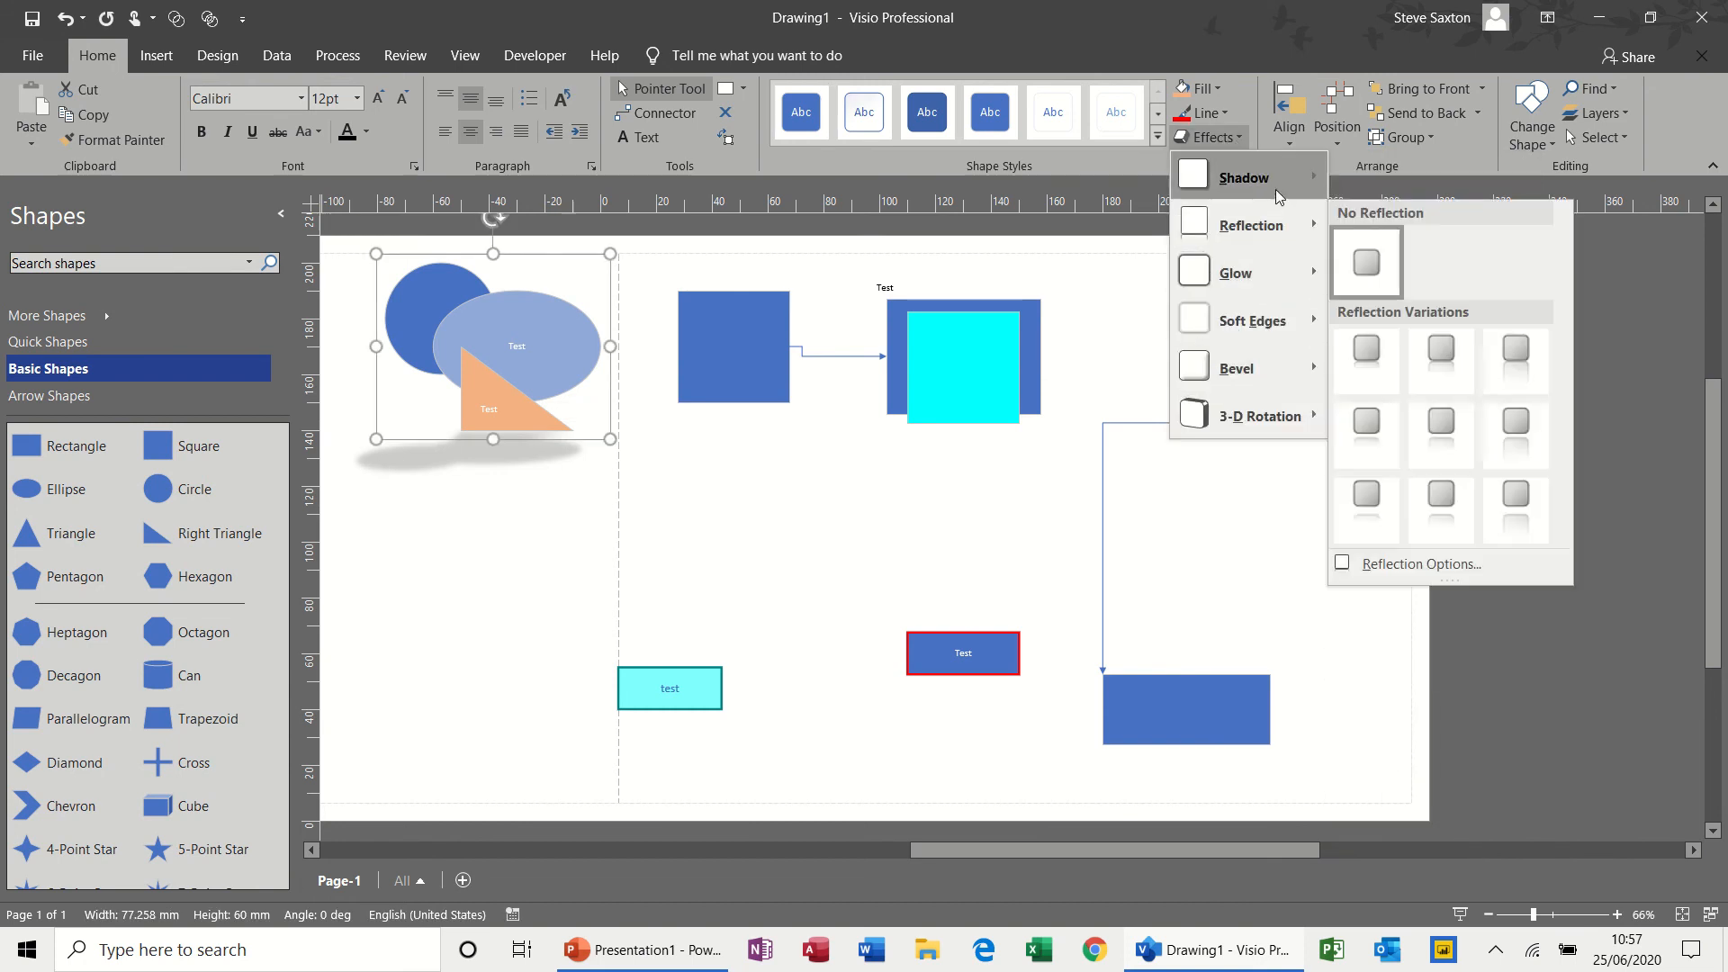
left_click(1415, 835)
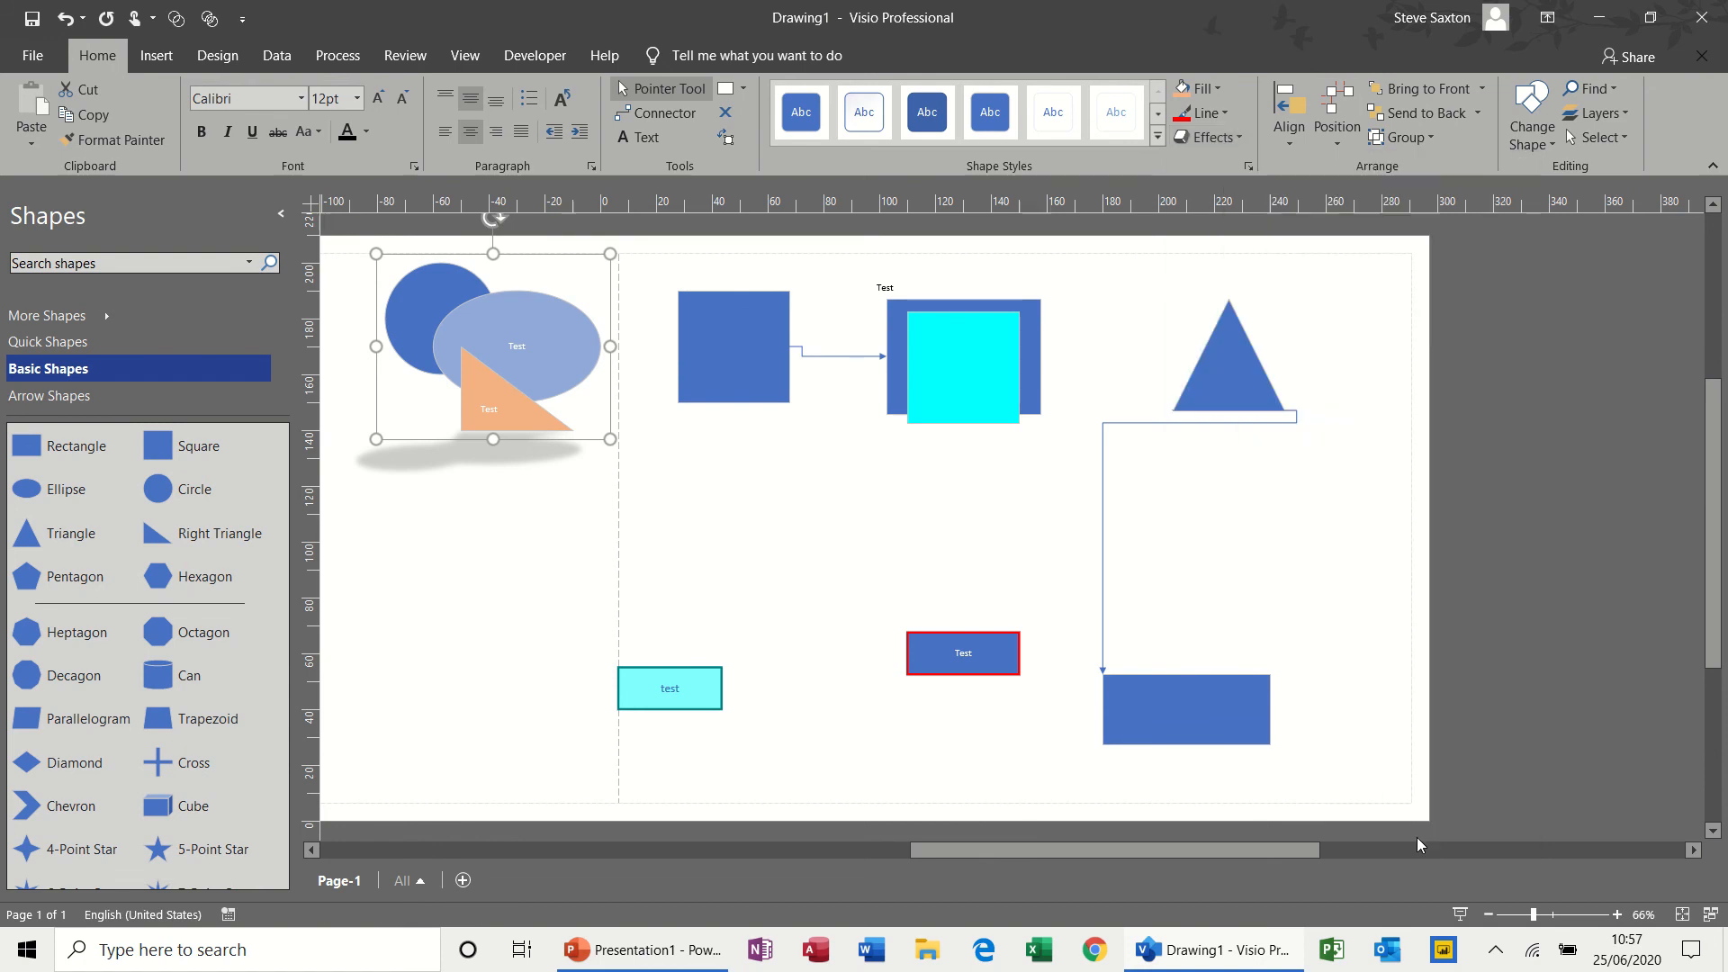
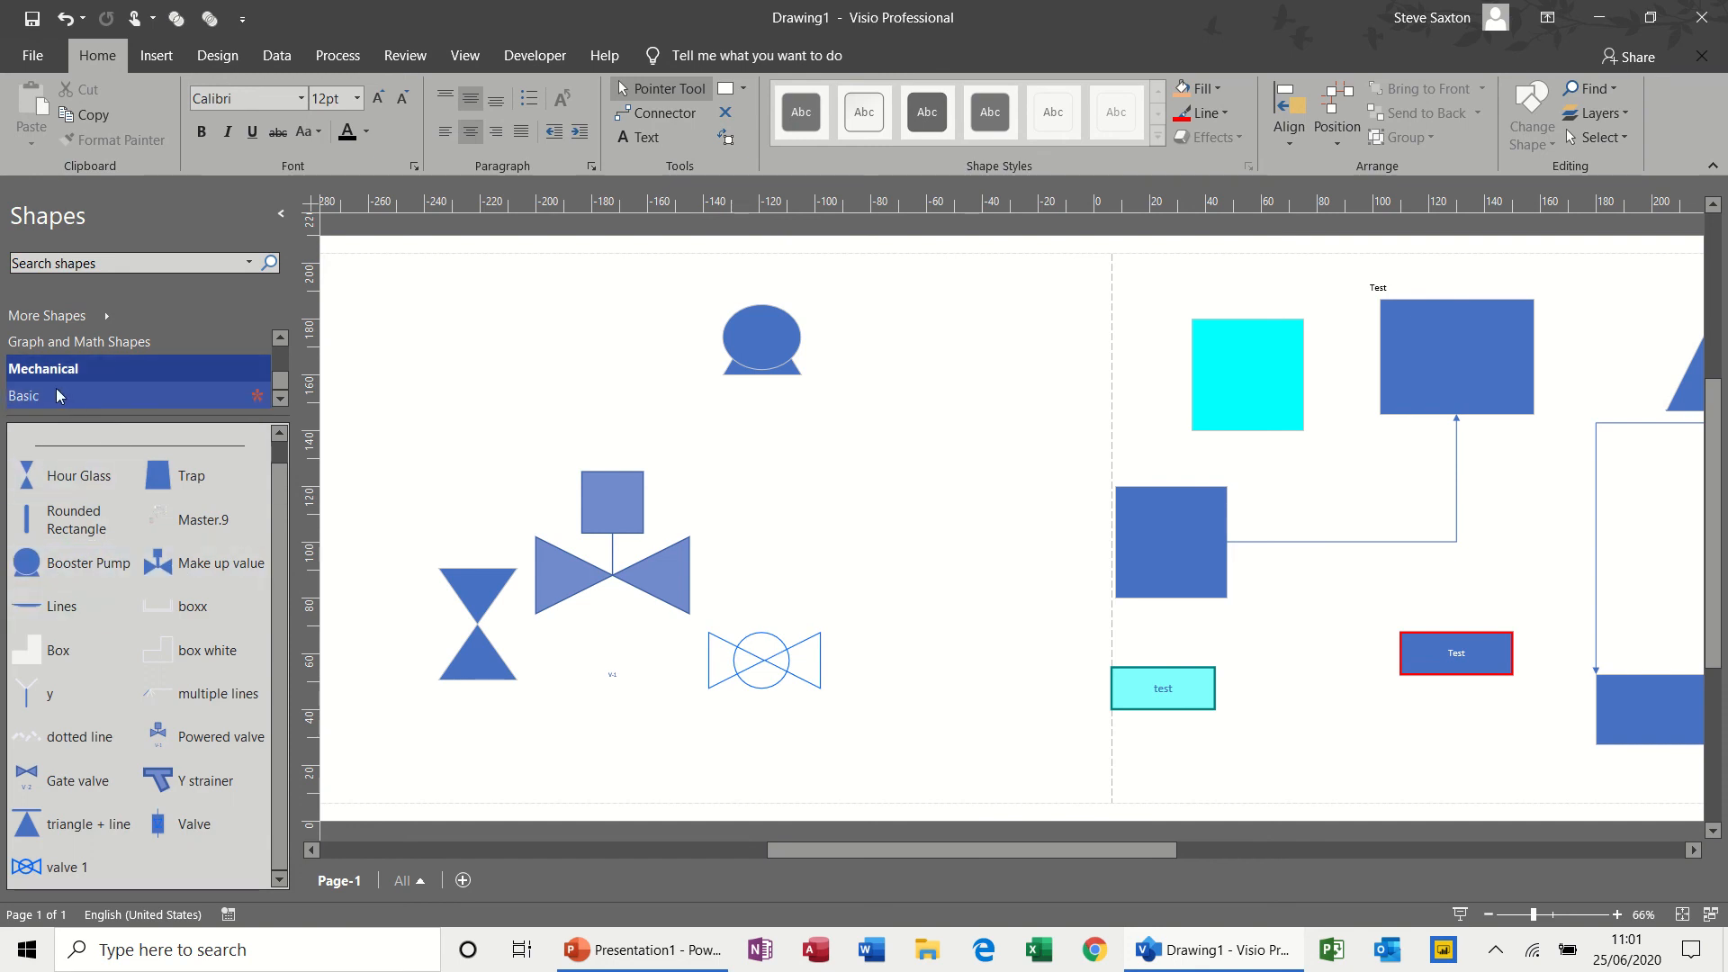
Copy the Booster Pump from the Mechanical stencil and the Multiplication Sign from Graph and Math Shapes into the custom Basic stencil
left_click(82, 566)
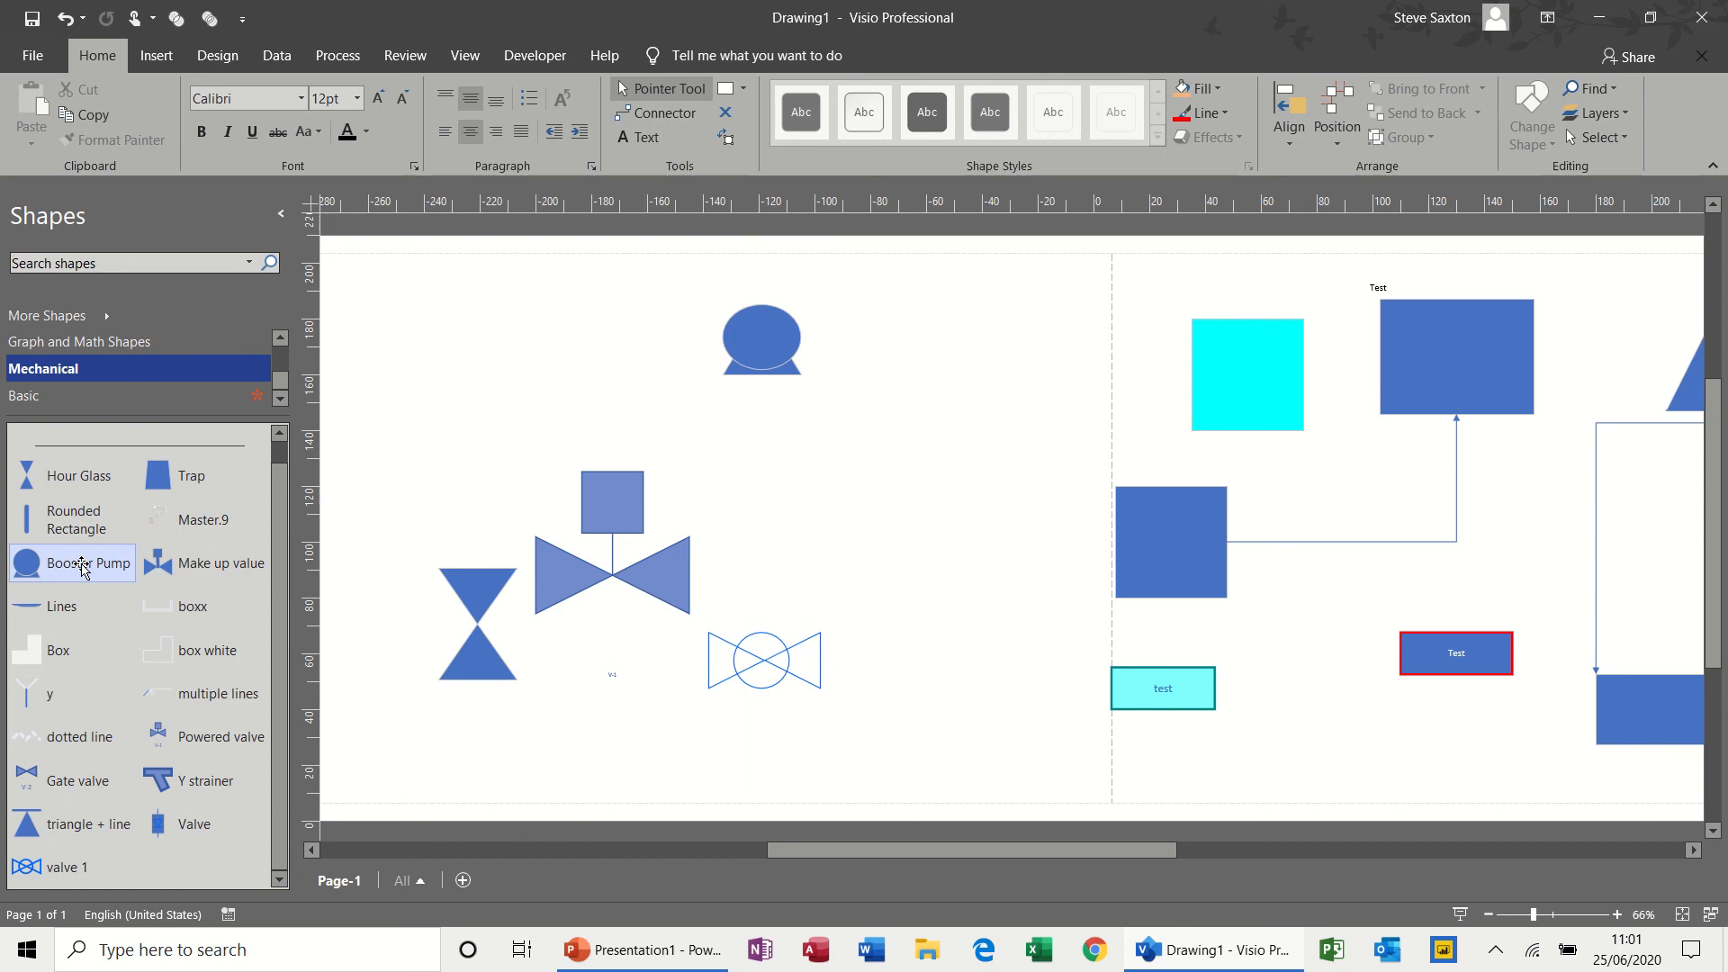
mouse_move(81, 566)
left_mouse_down()
mouse_move(81, 393)
mouse_move(76, 573)
left_mouse_up()
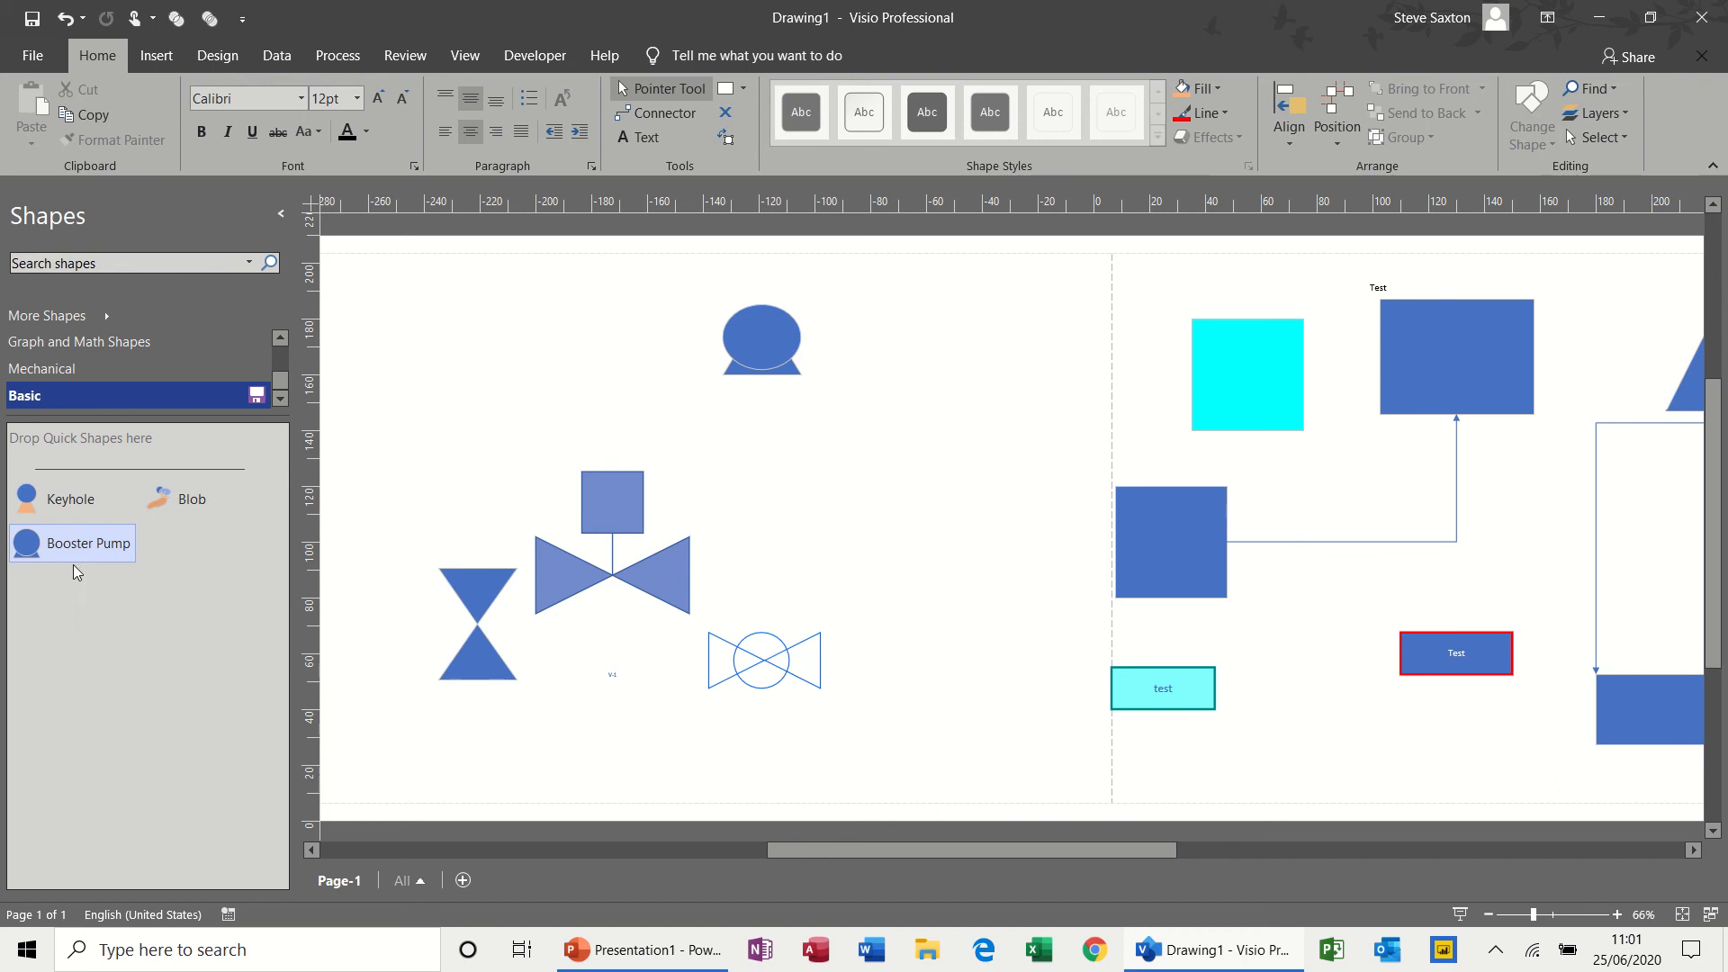
left_click(94, 345)
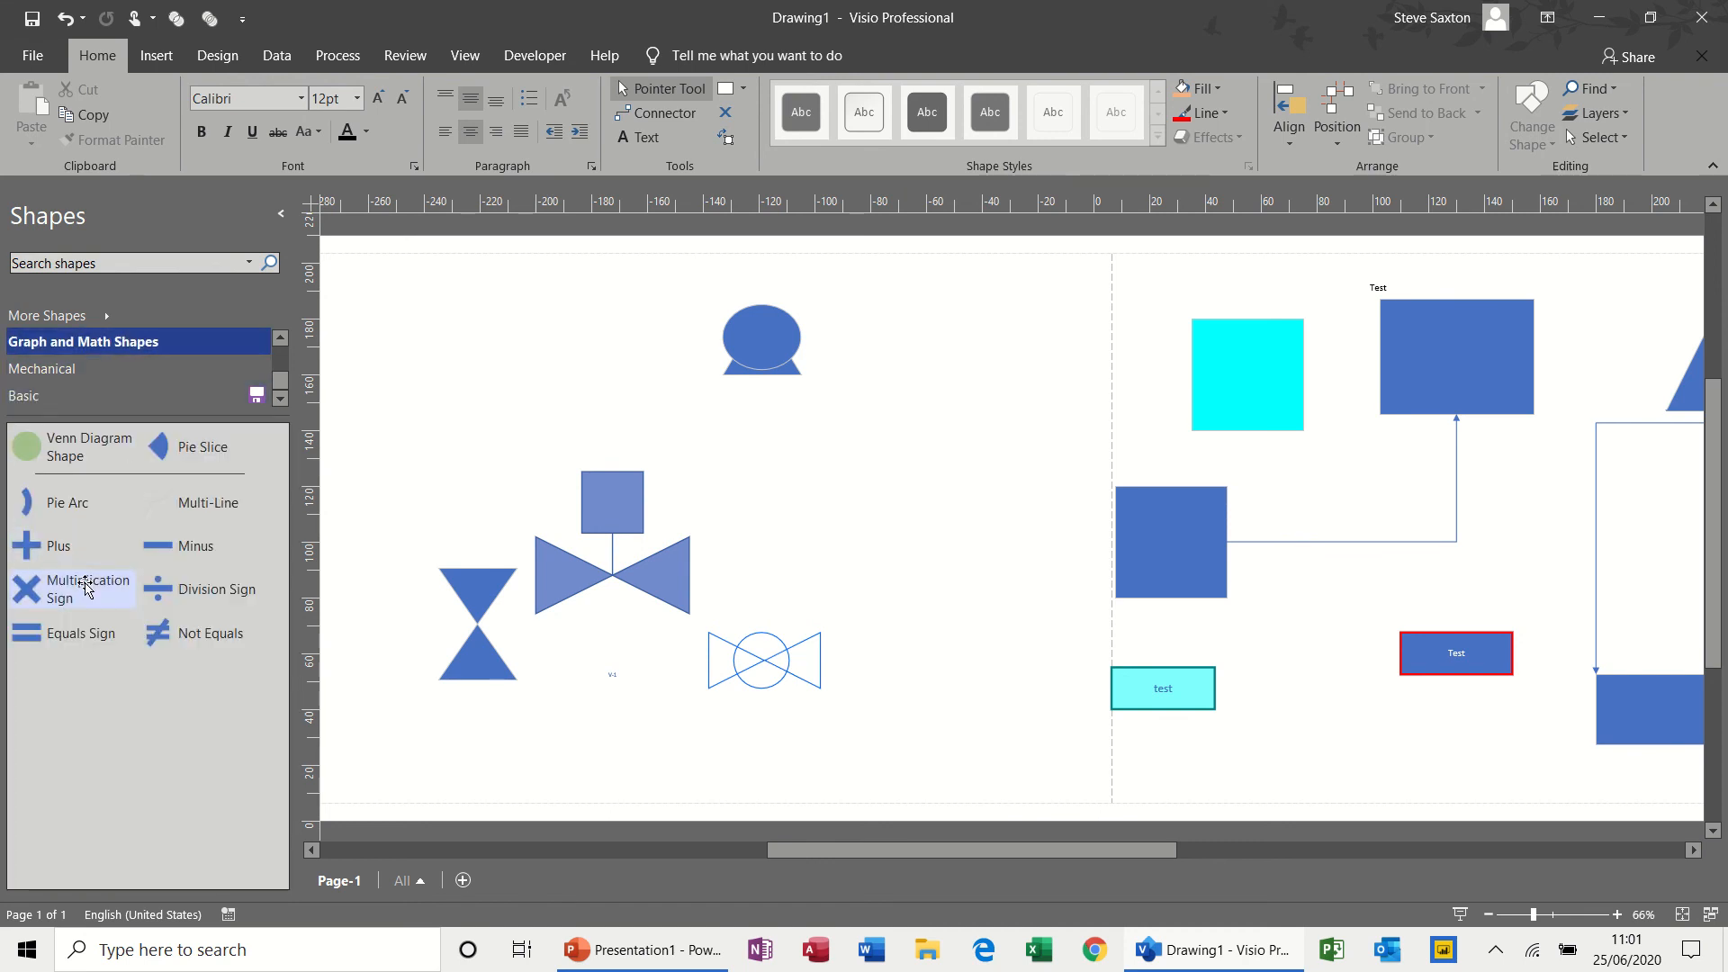
left_click_drag(86, 587, 156, 630)
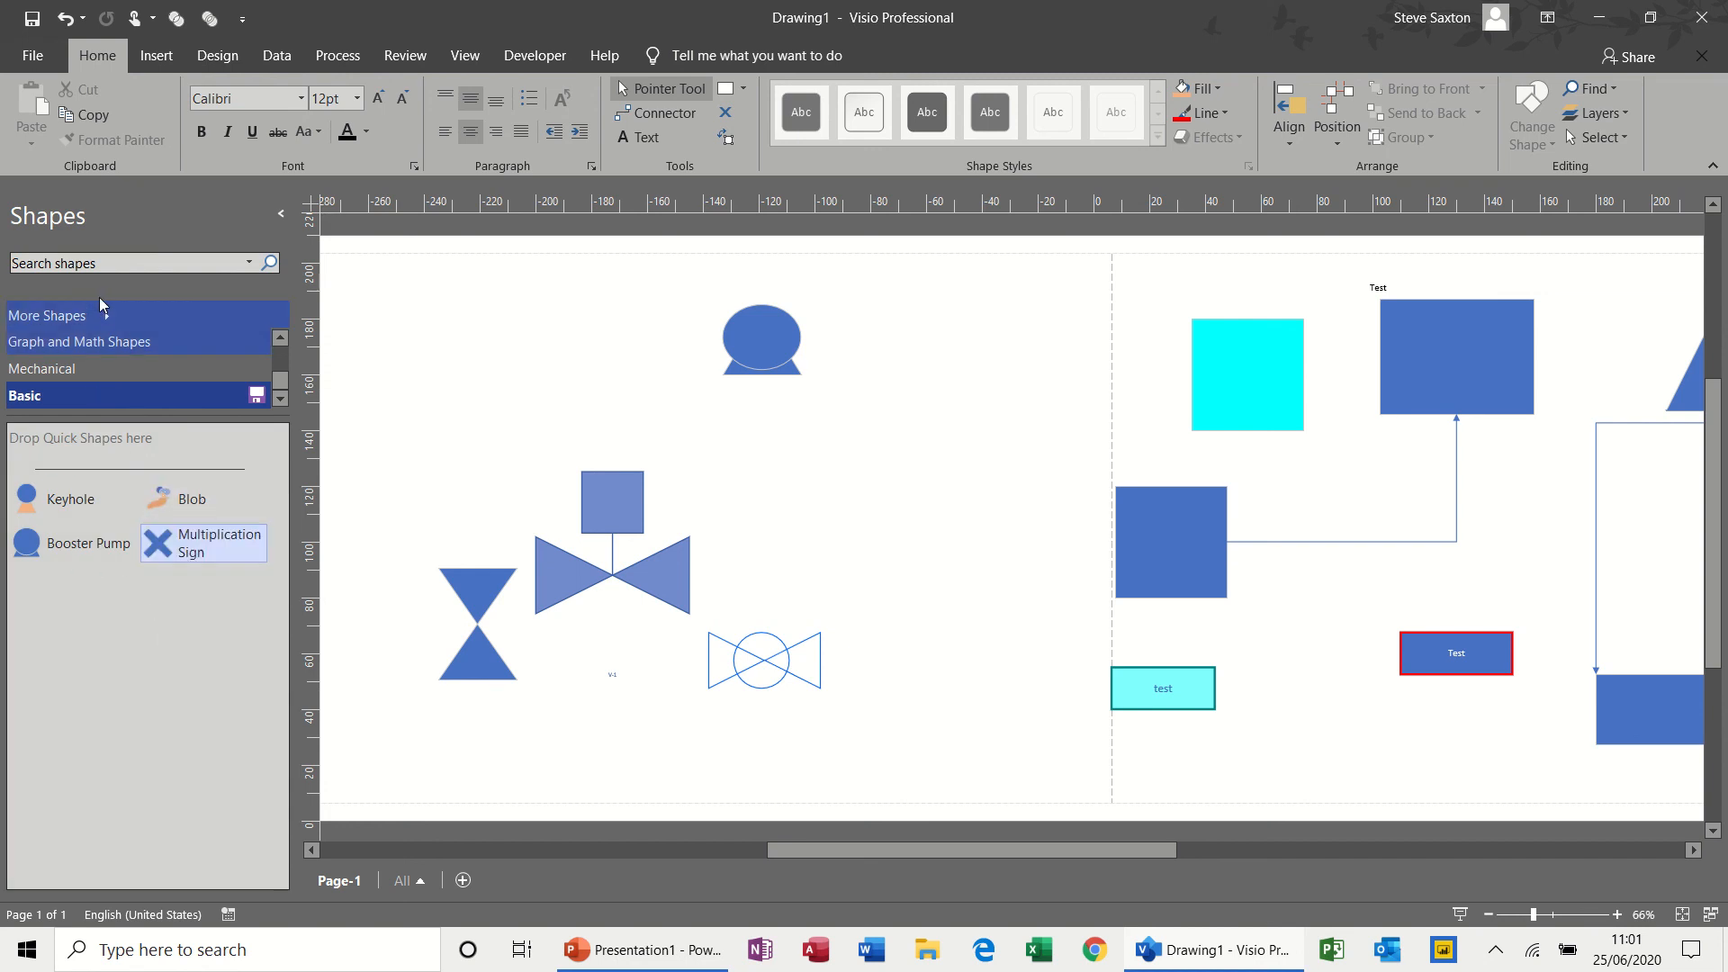
Place a square from the Basic Shapes stencil on the page above the hourglass, level with the booster pump shape
left_click(279, 339)
left_click(281, 340)
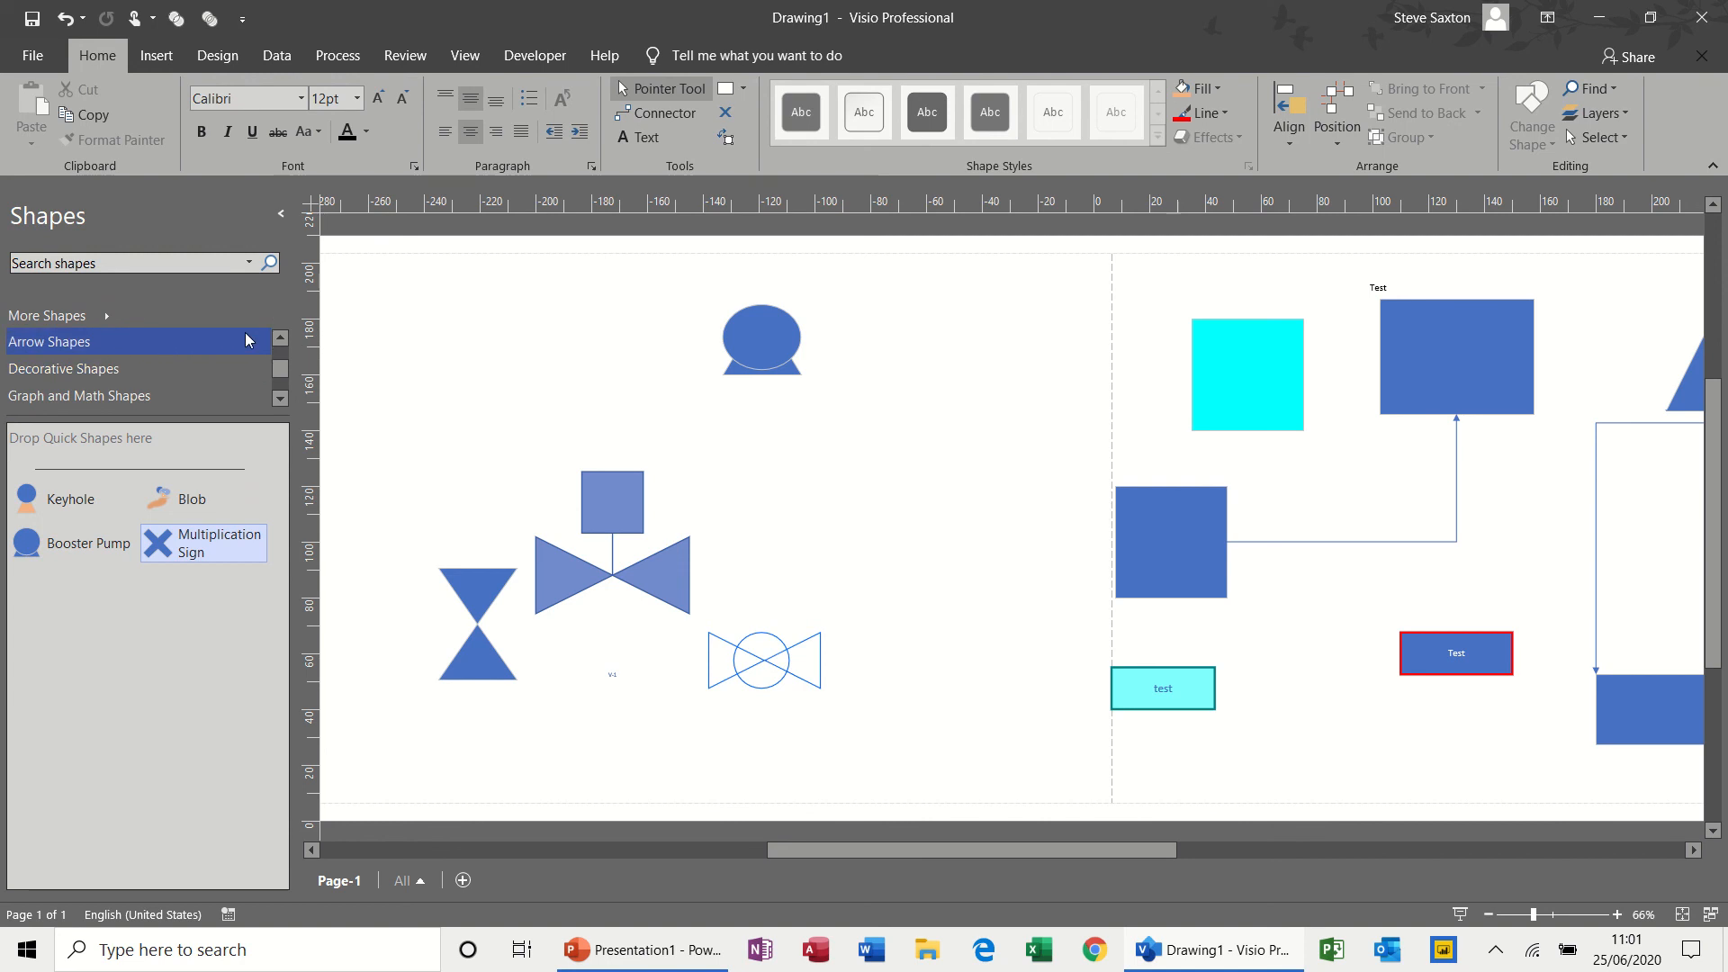
left_click(280, 339)
left_click(132, 345)
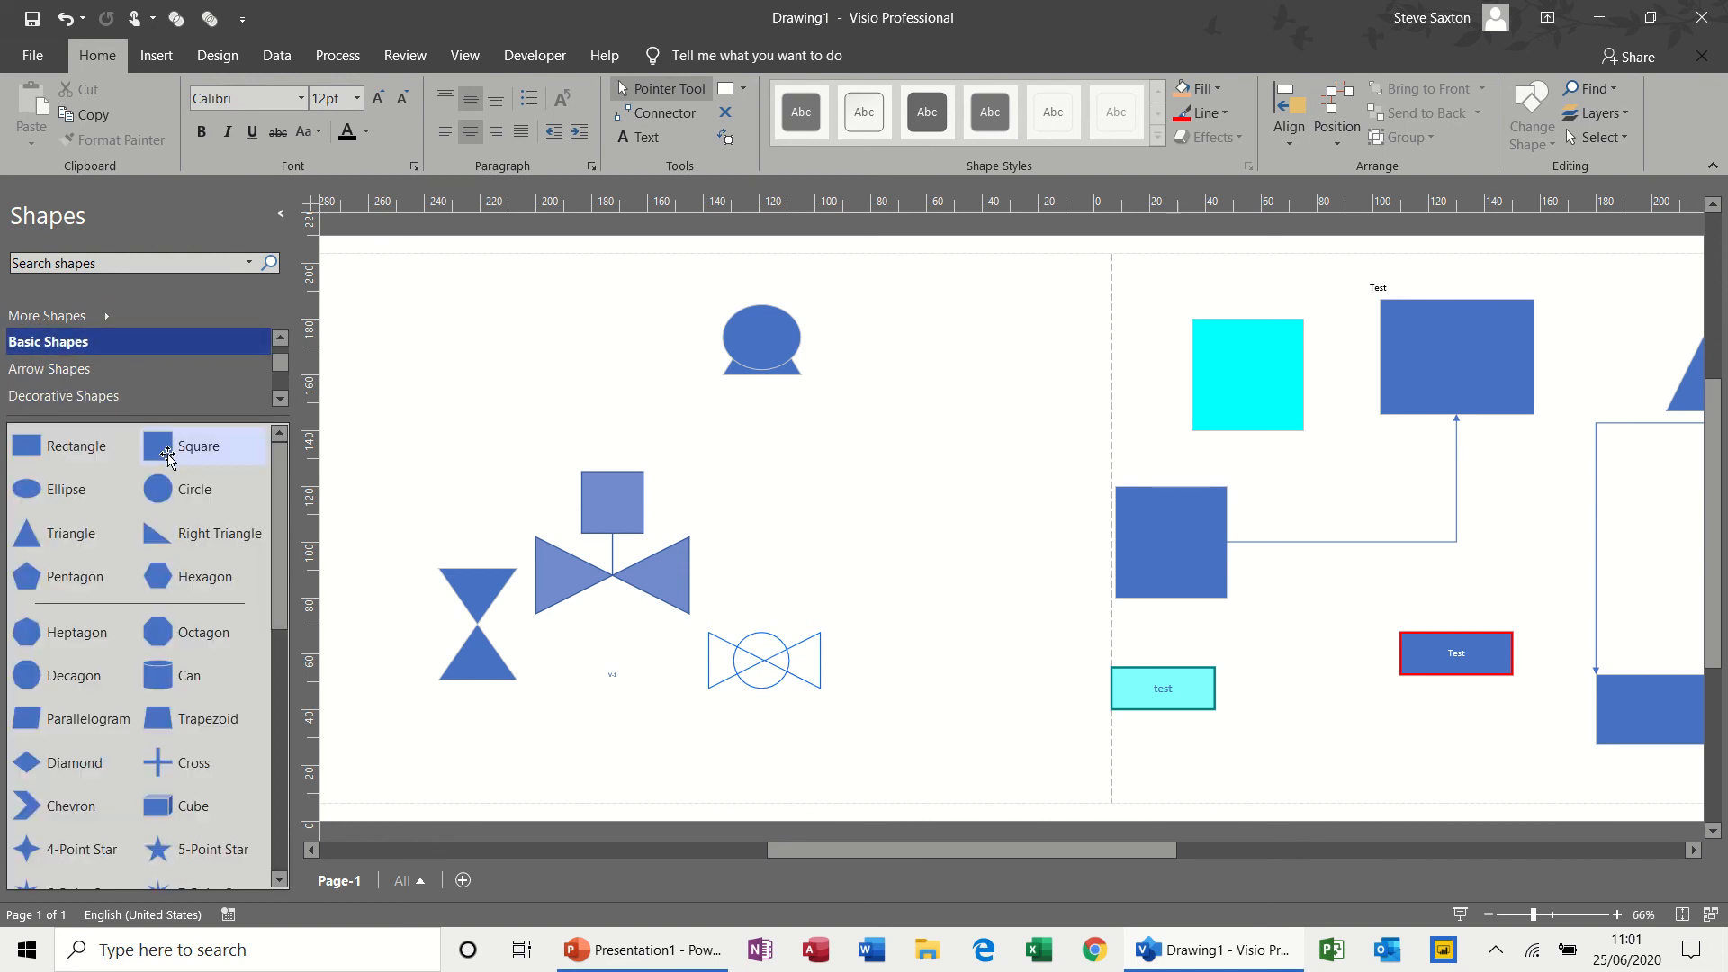
left_click_drag(163, 452, 494, 361)
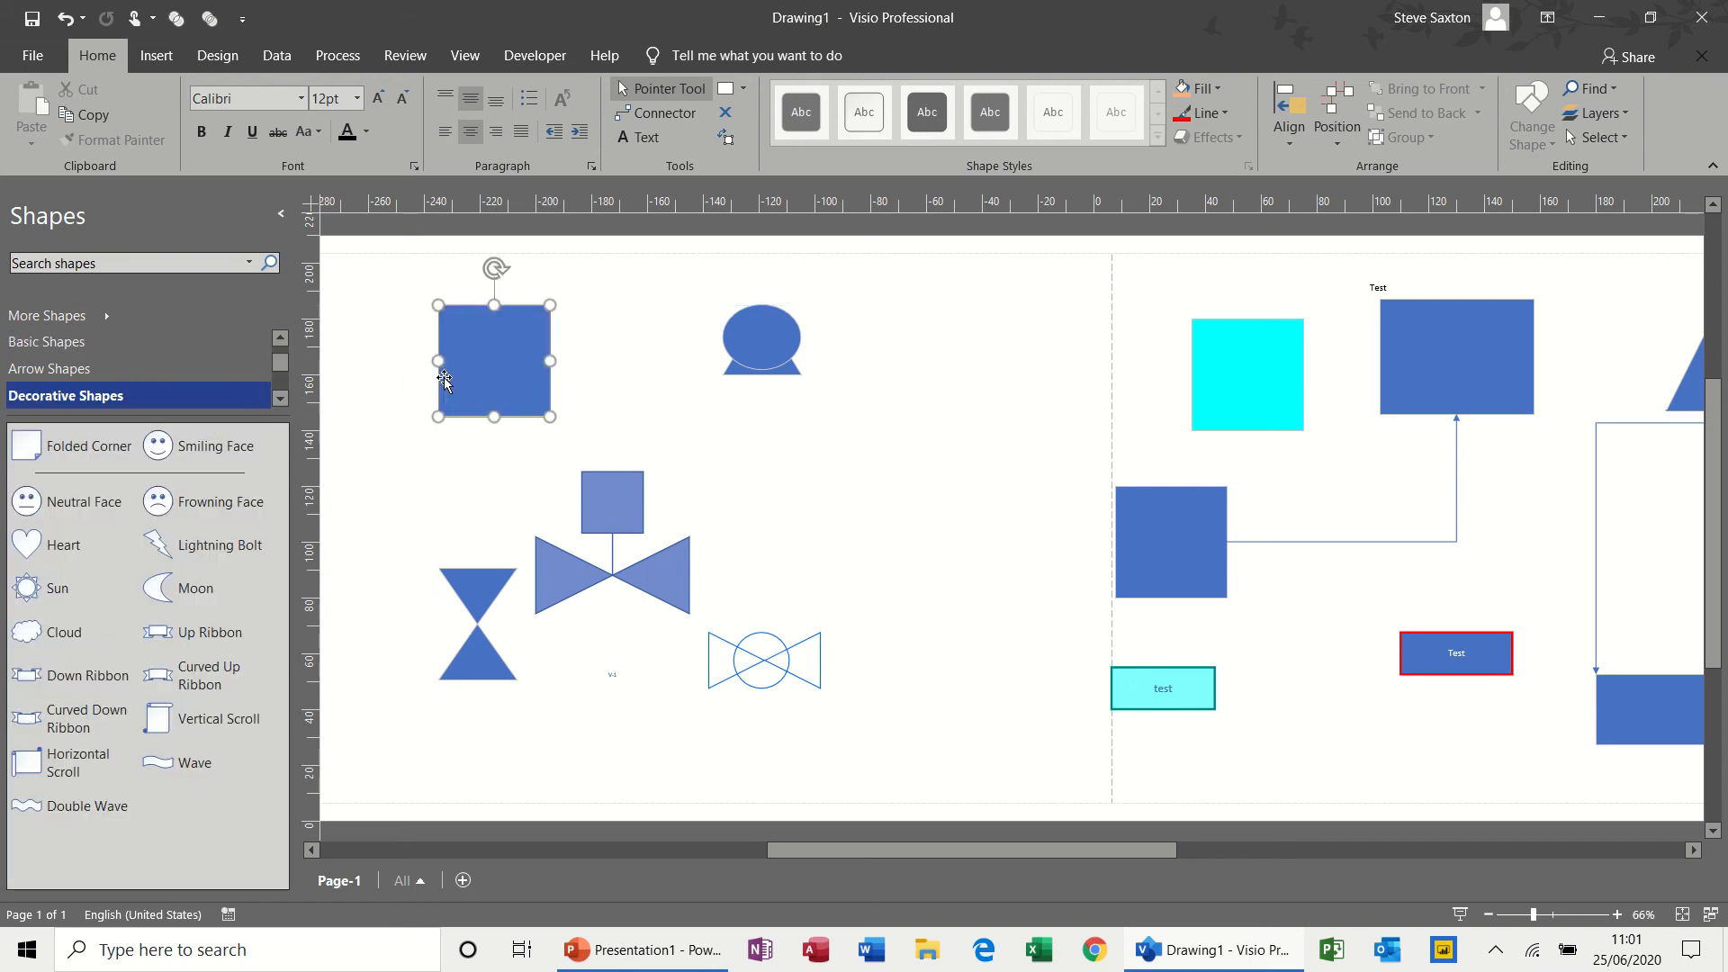
Move the new square from the page into the custom Basic stencil as a master named Square
left_click(280, 400)
left_click(280, 401)
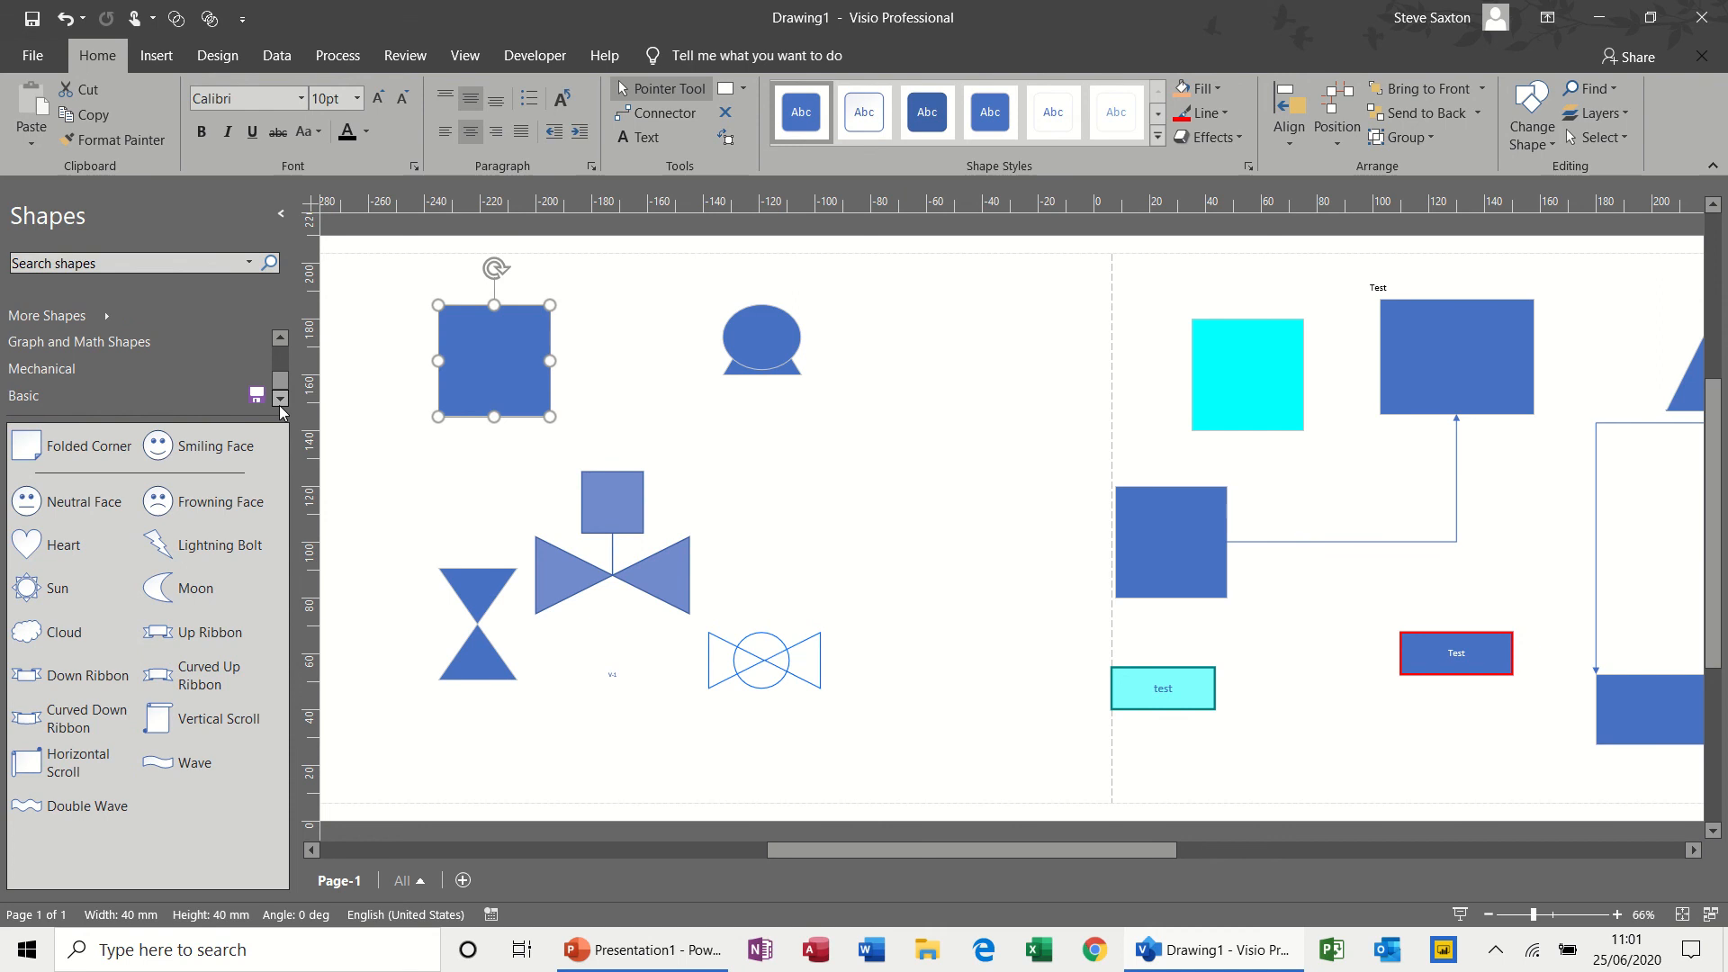
left_click(171, 400)
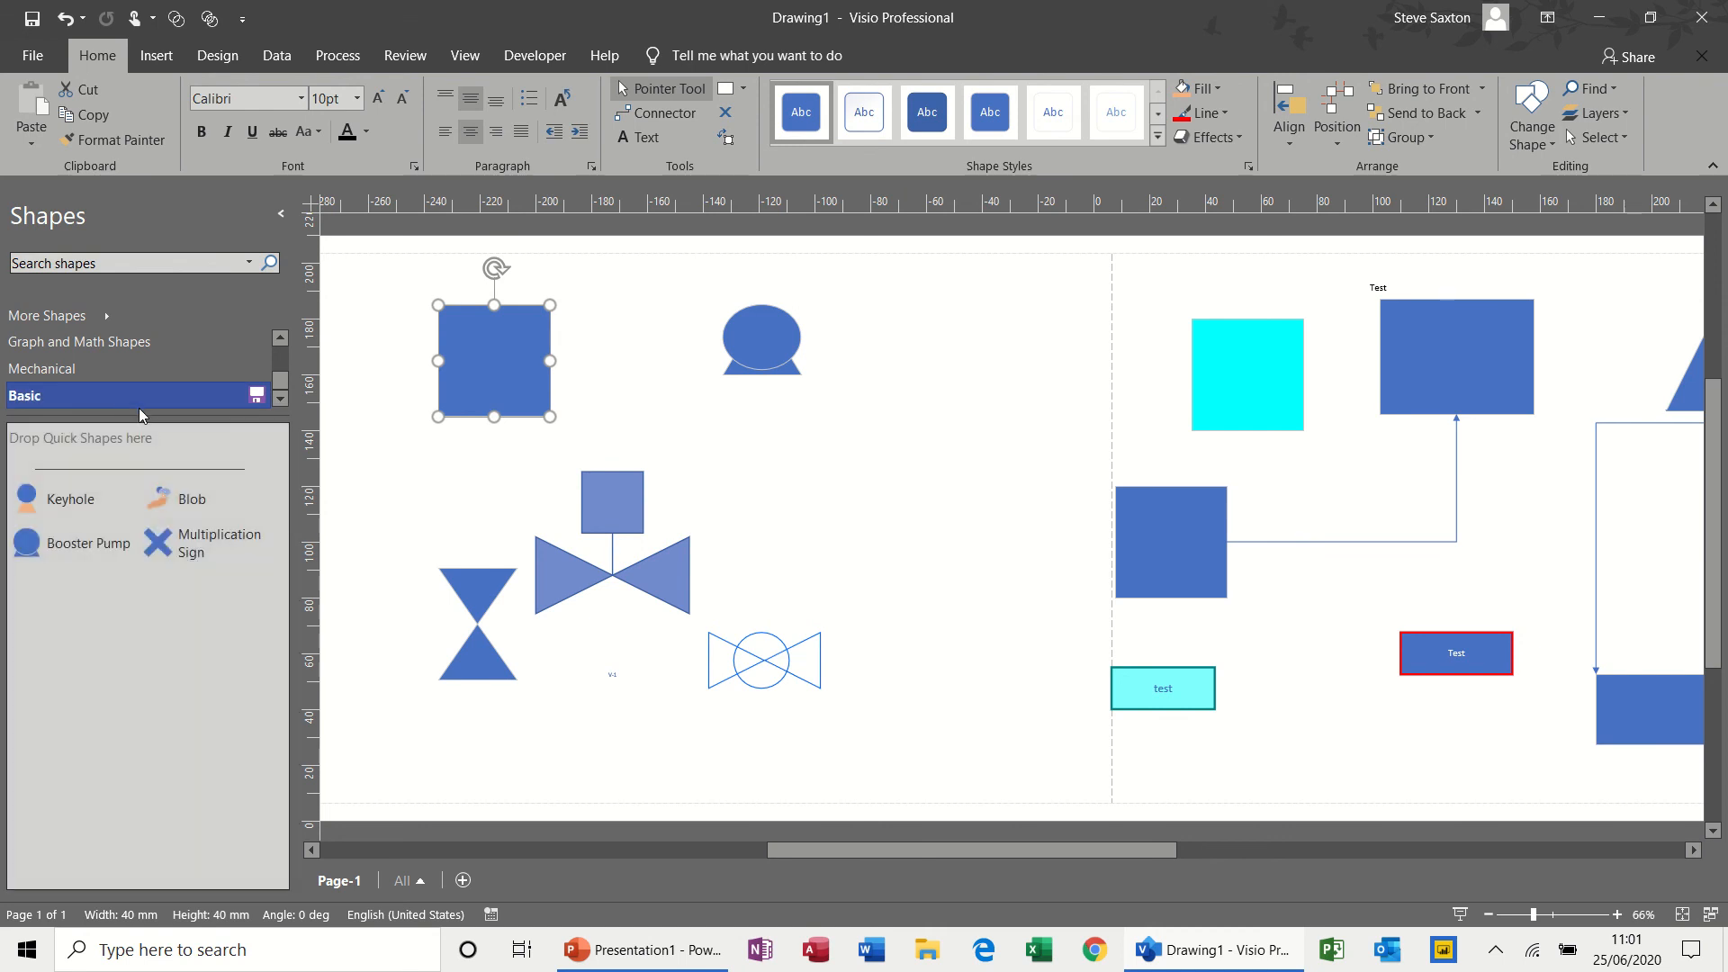
left_click_drag(459, 405, 59, 647)
left_click(91, 585)
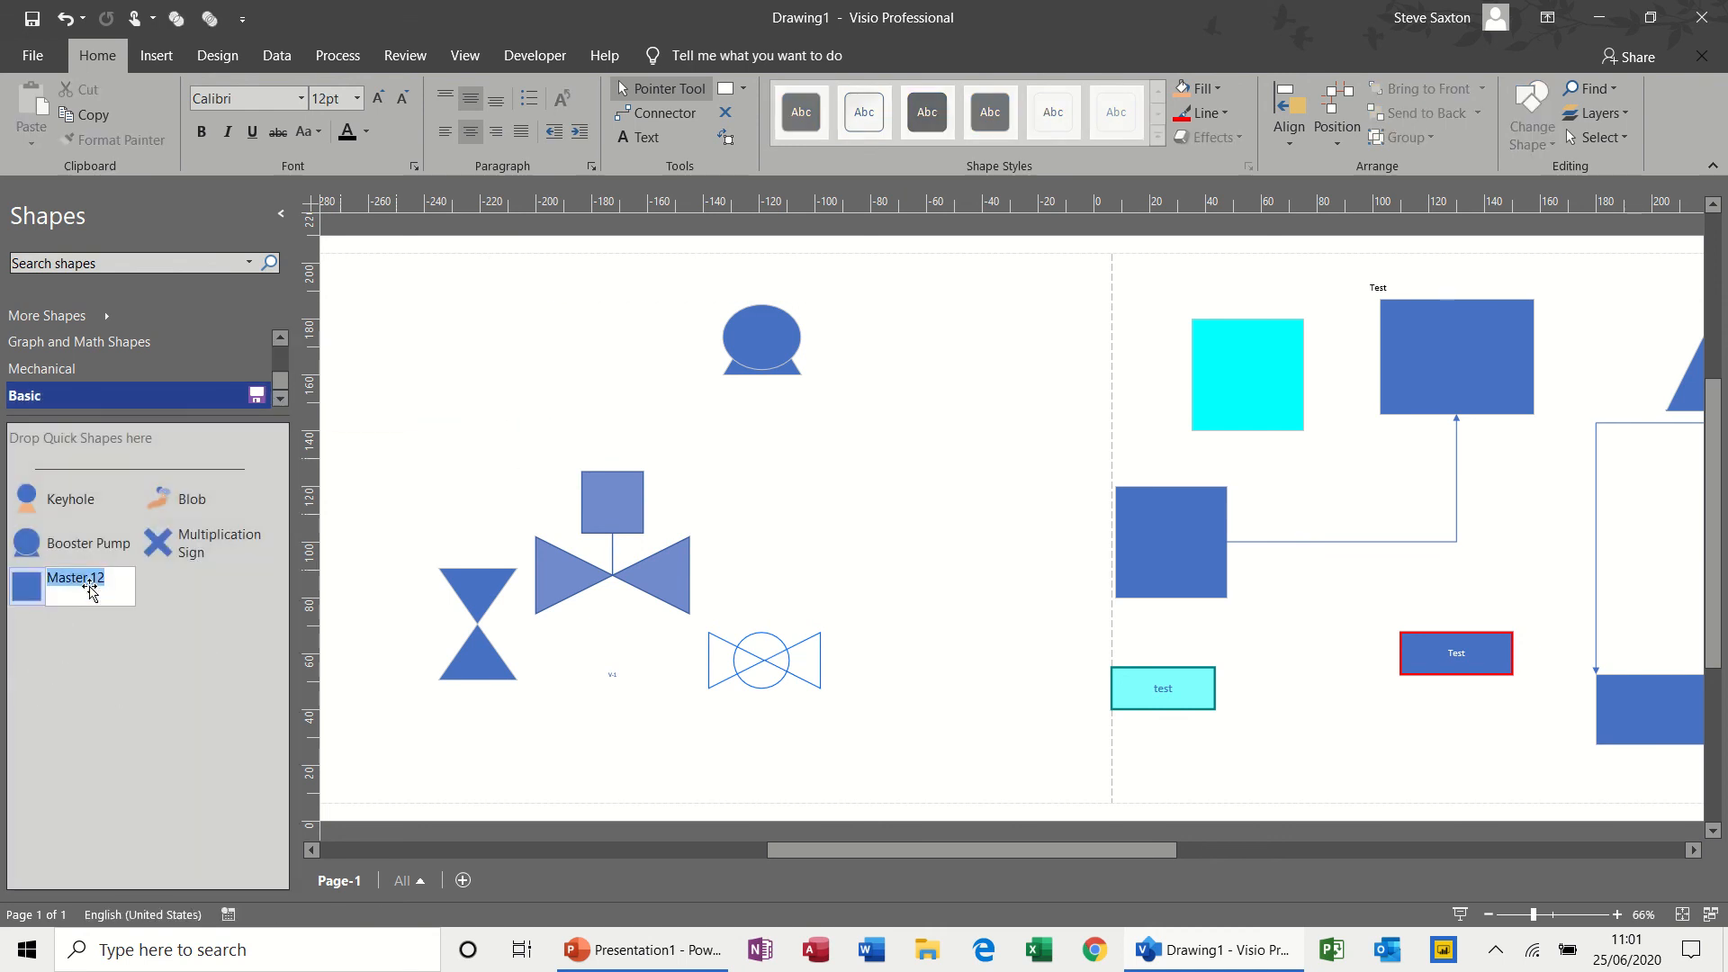
type("Square")
key("Return")
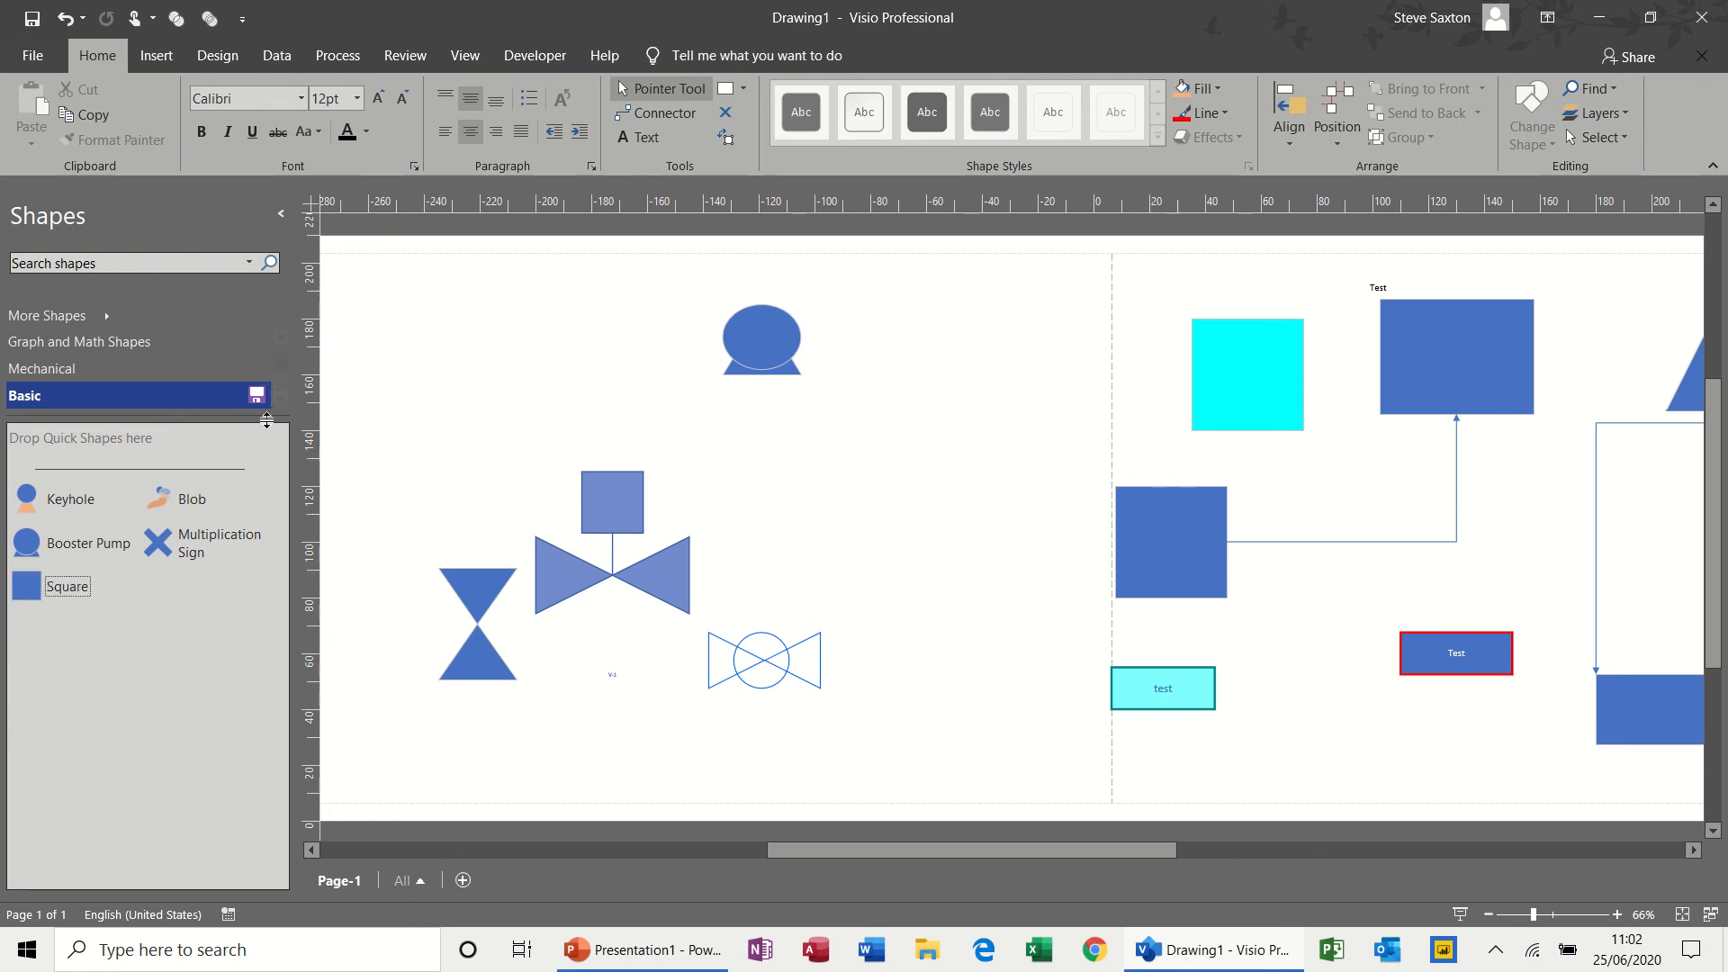
Save the changes to the custom Basic stencil and close it
left_click(256, 401)
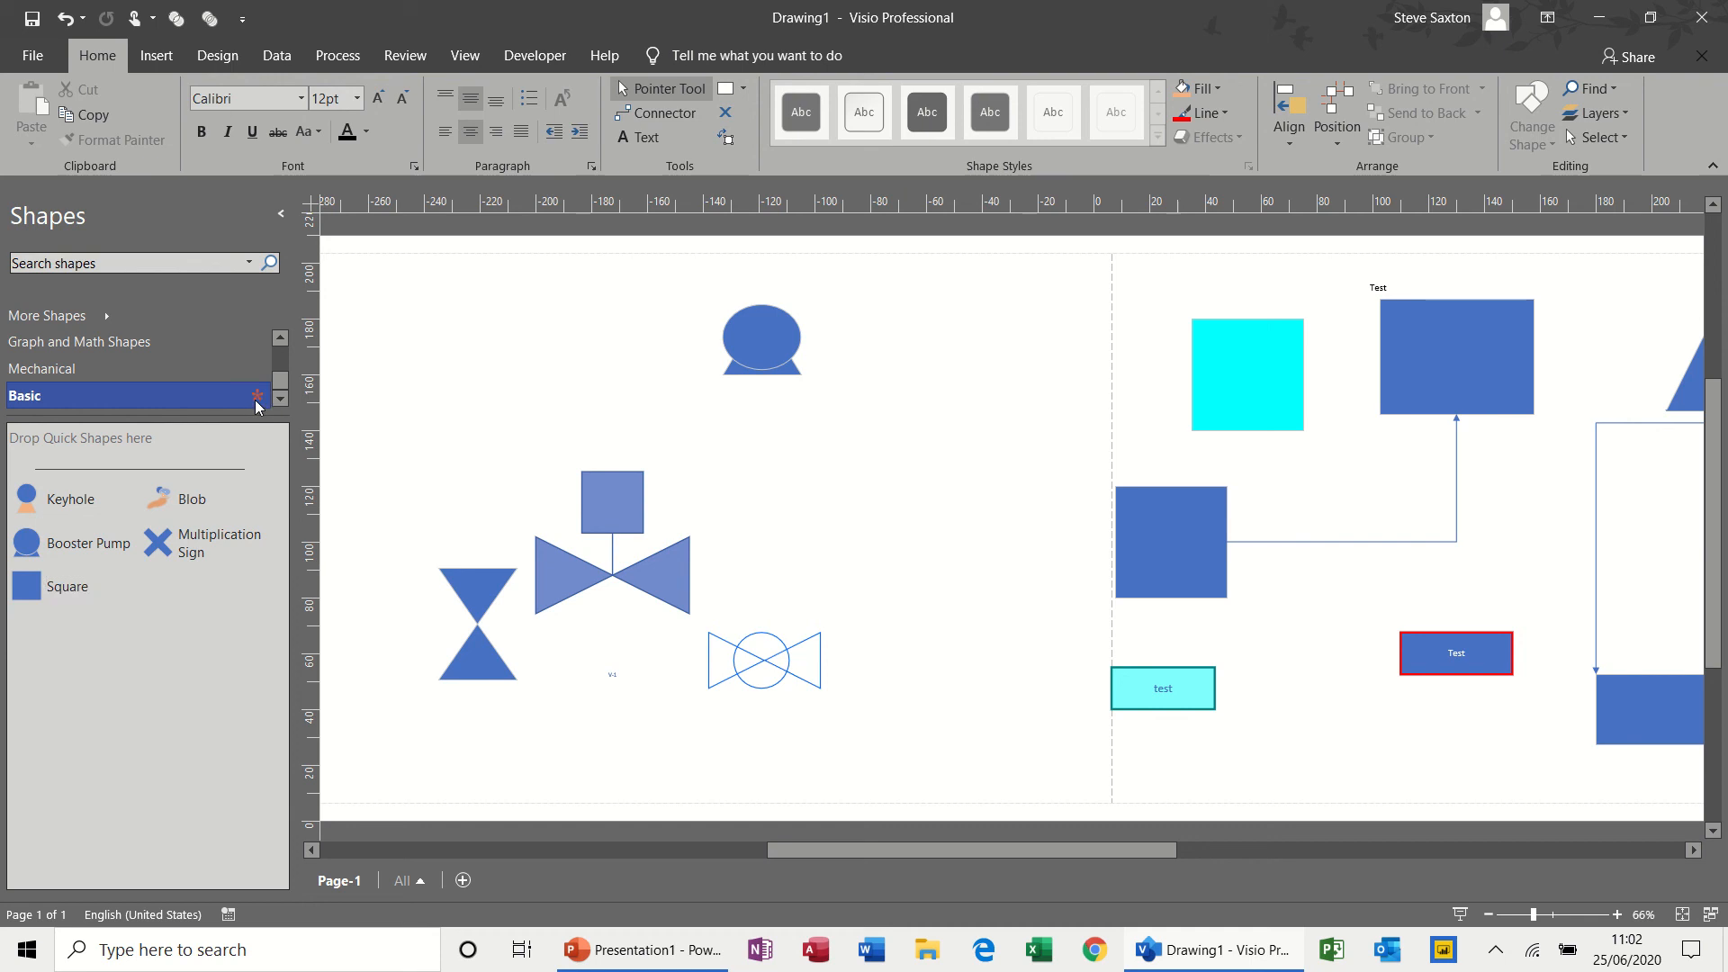
right_click(189, 399)
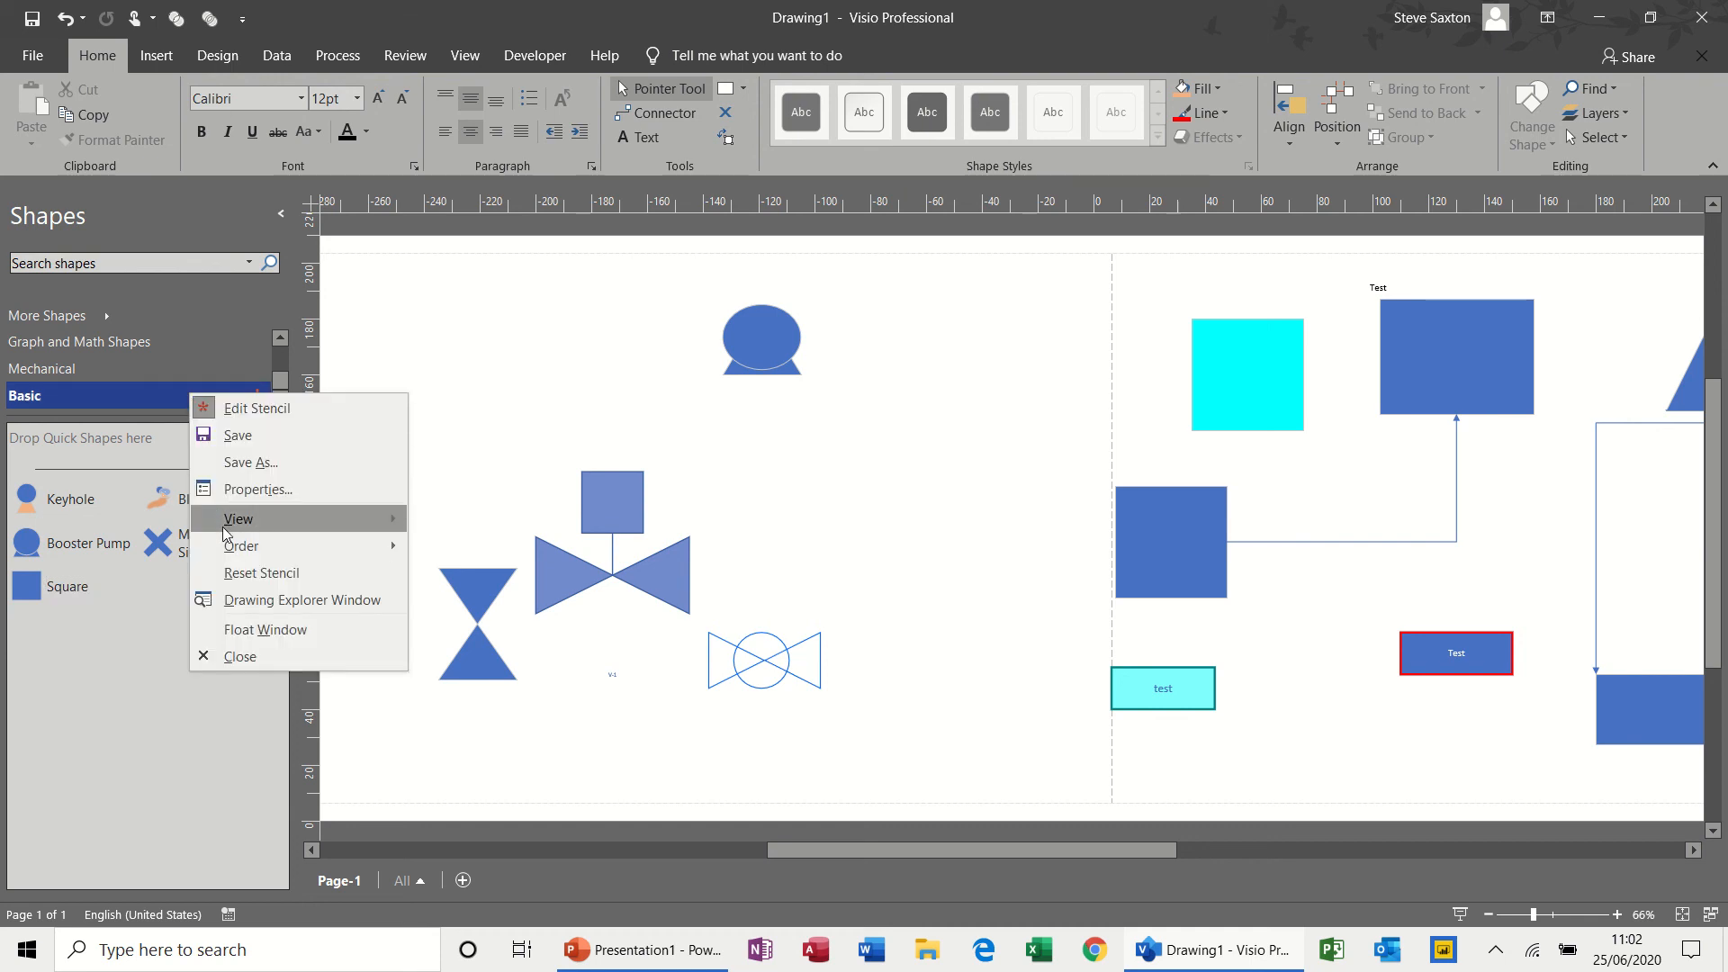
left_click(214, 657)
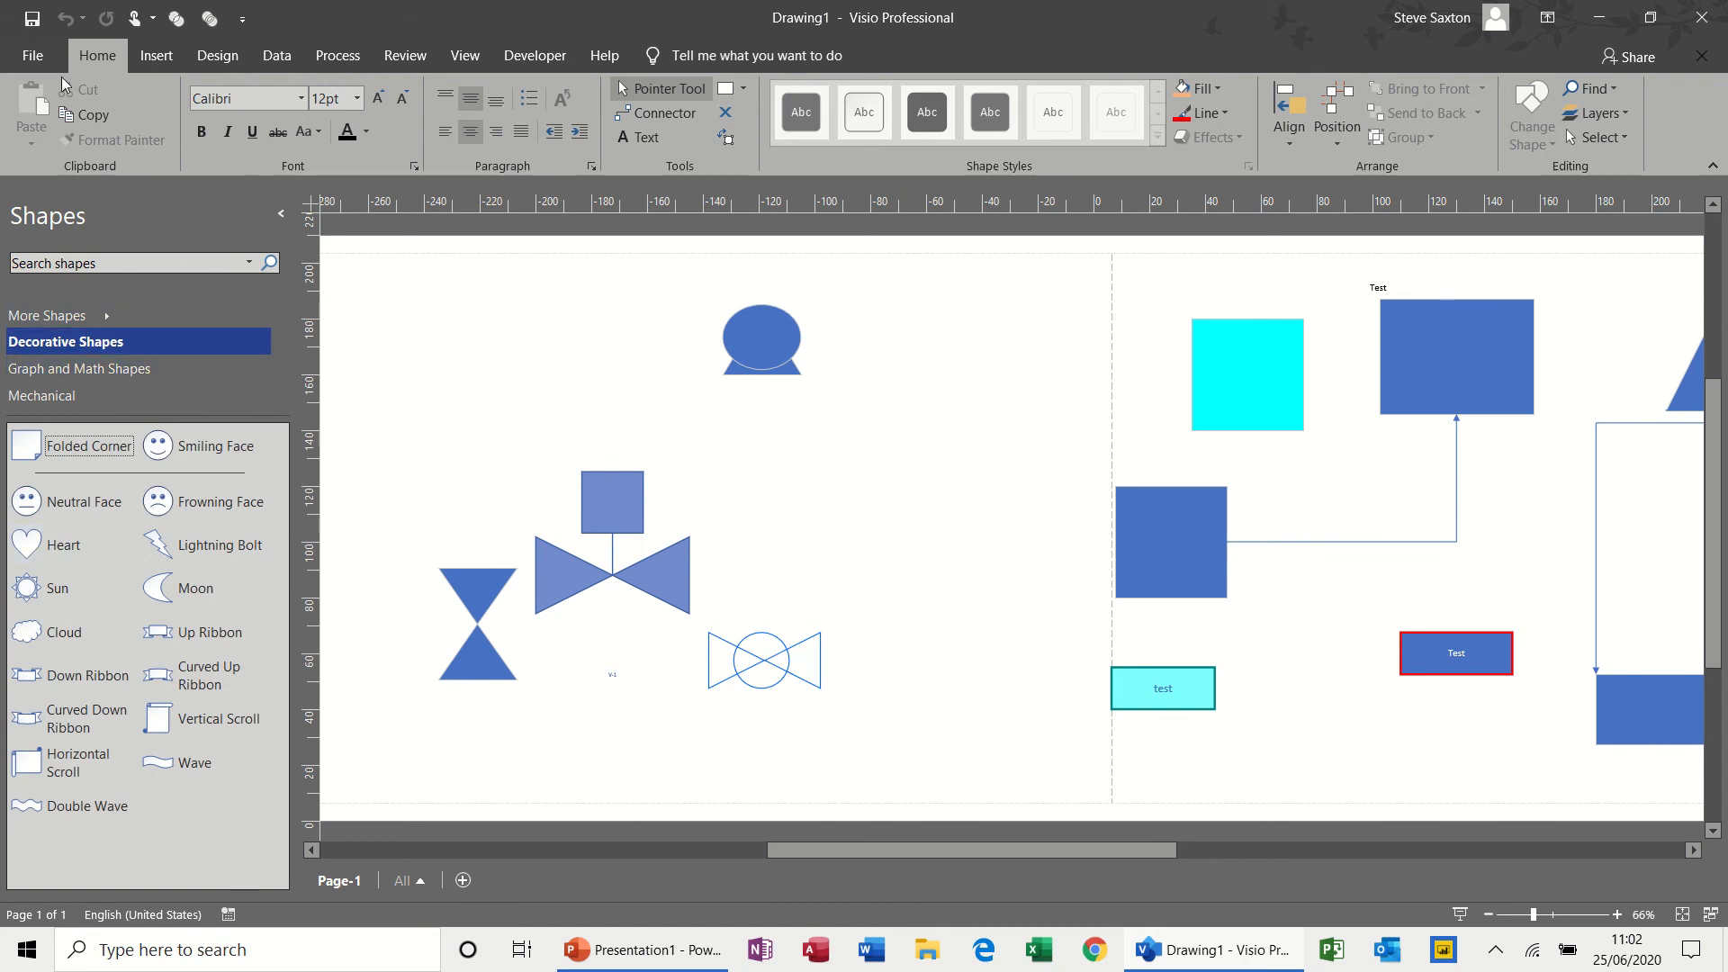
Create a metric Organization Chart from the notched rectangular sample template, and close Drawing1 without saving it
left_click(37, 61)
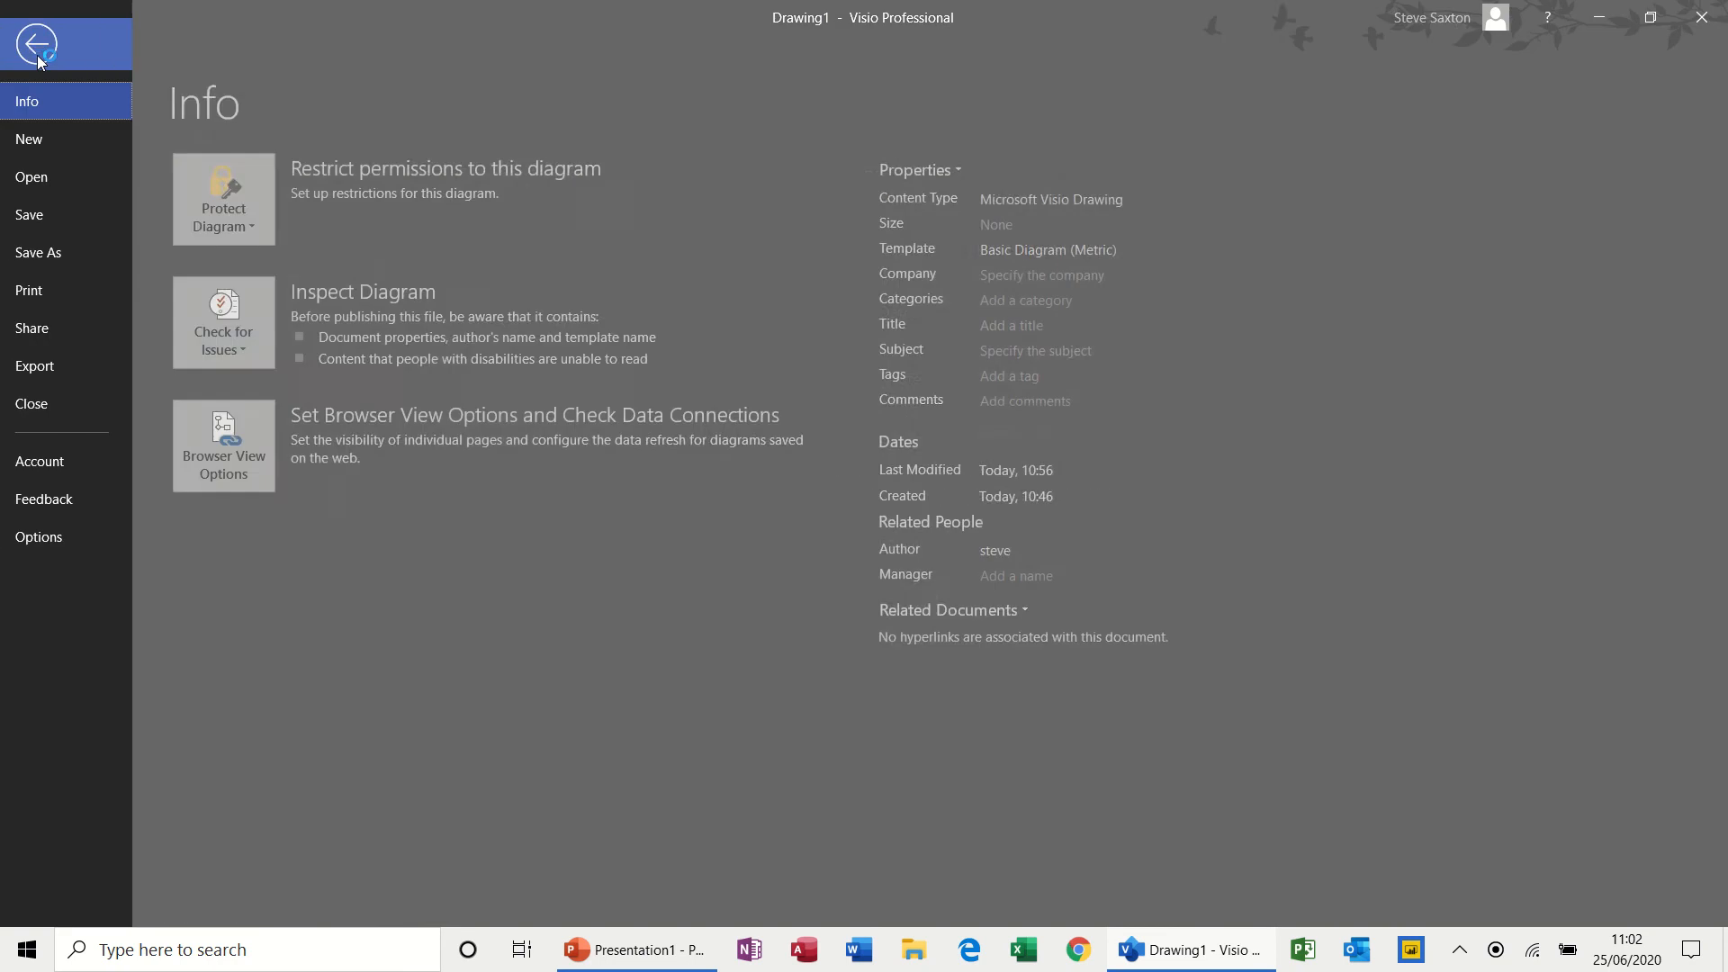
left_click(43, 141)
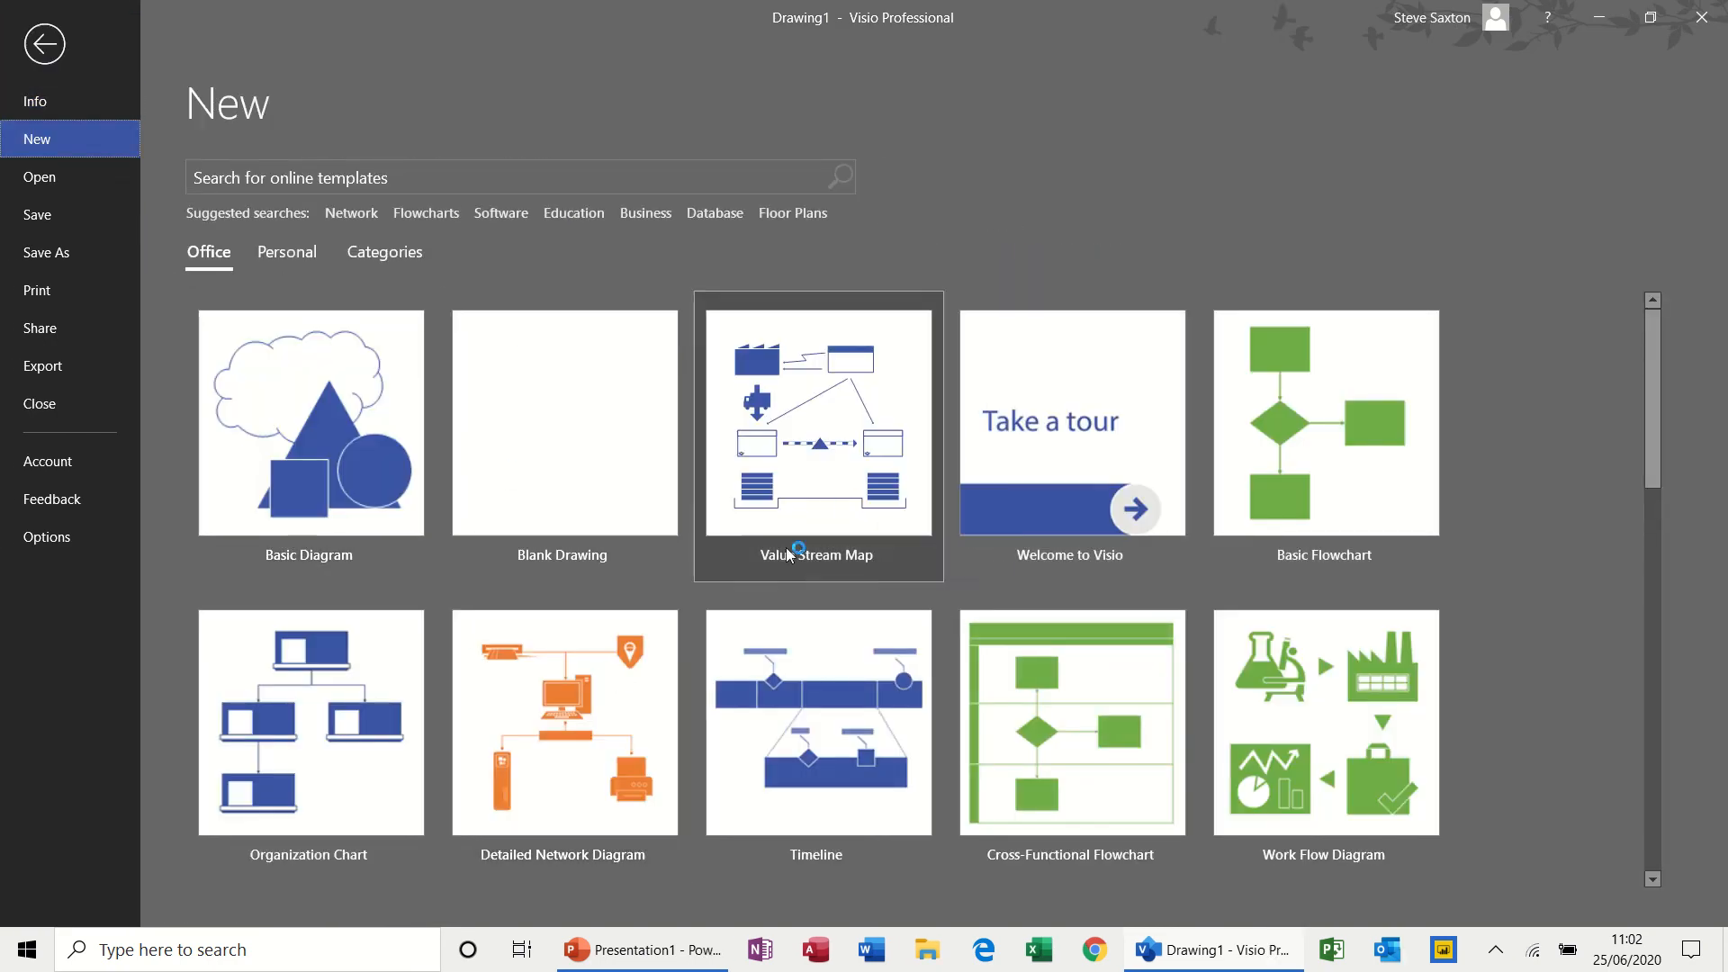
left_click(336, 774)
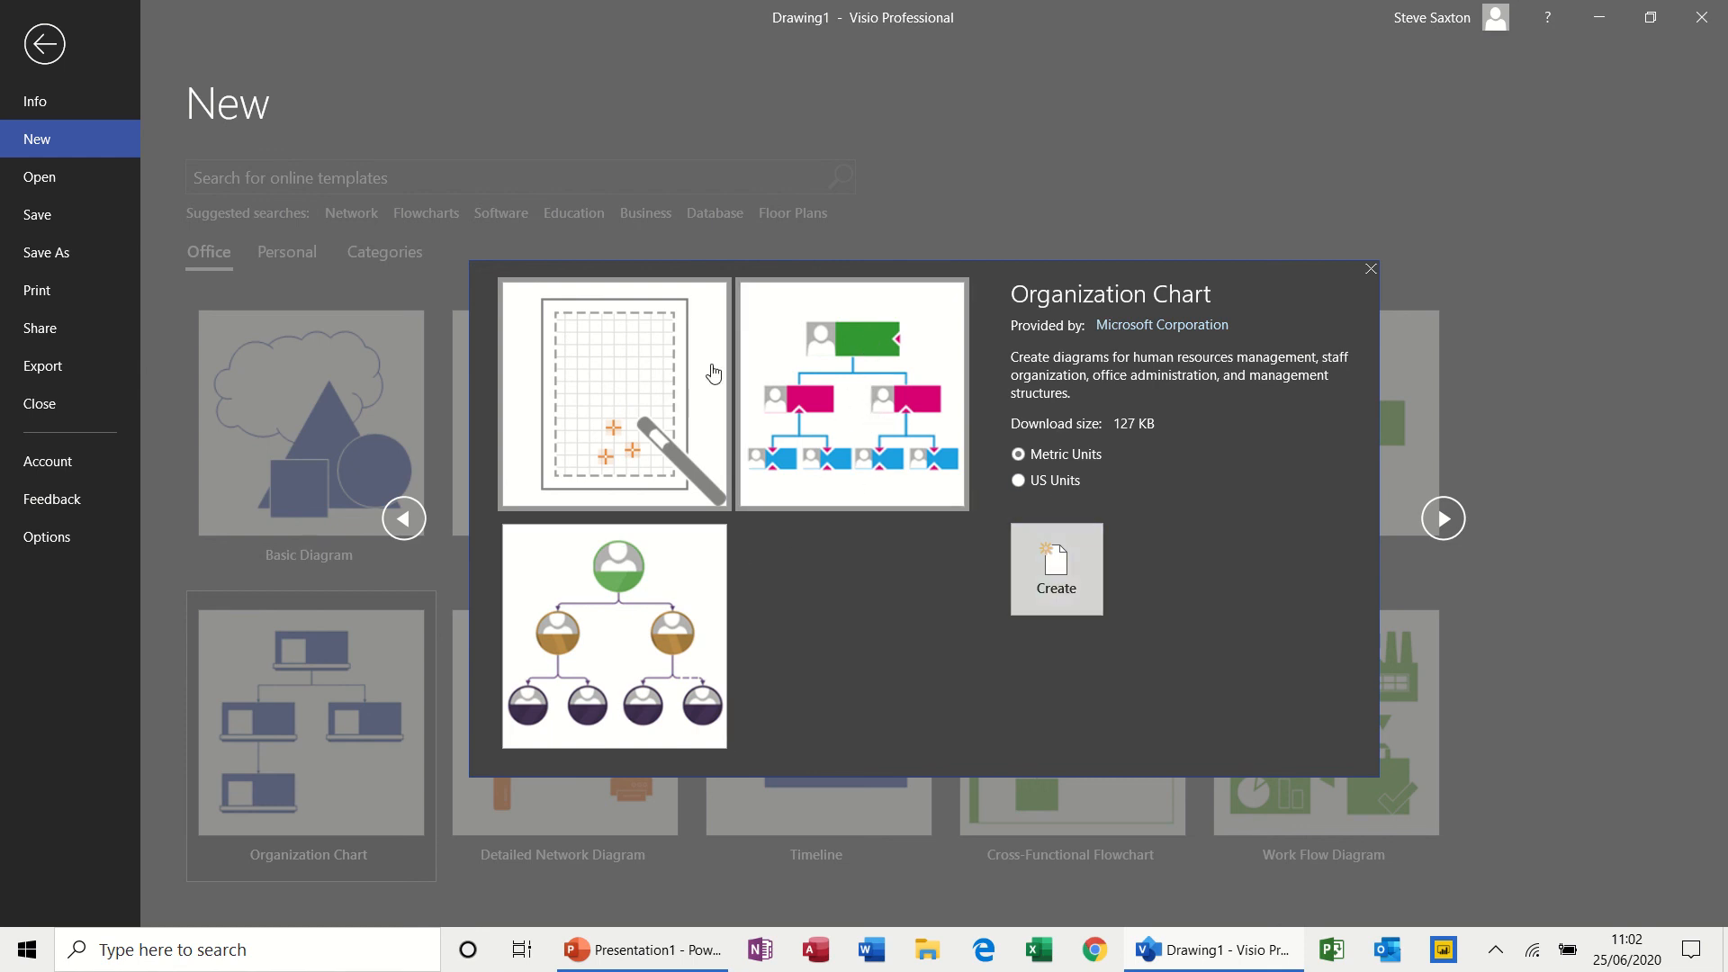
left_click(851, 425)
left_click(1062, 598)
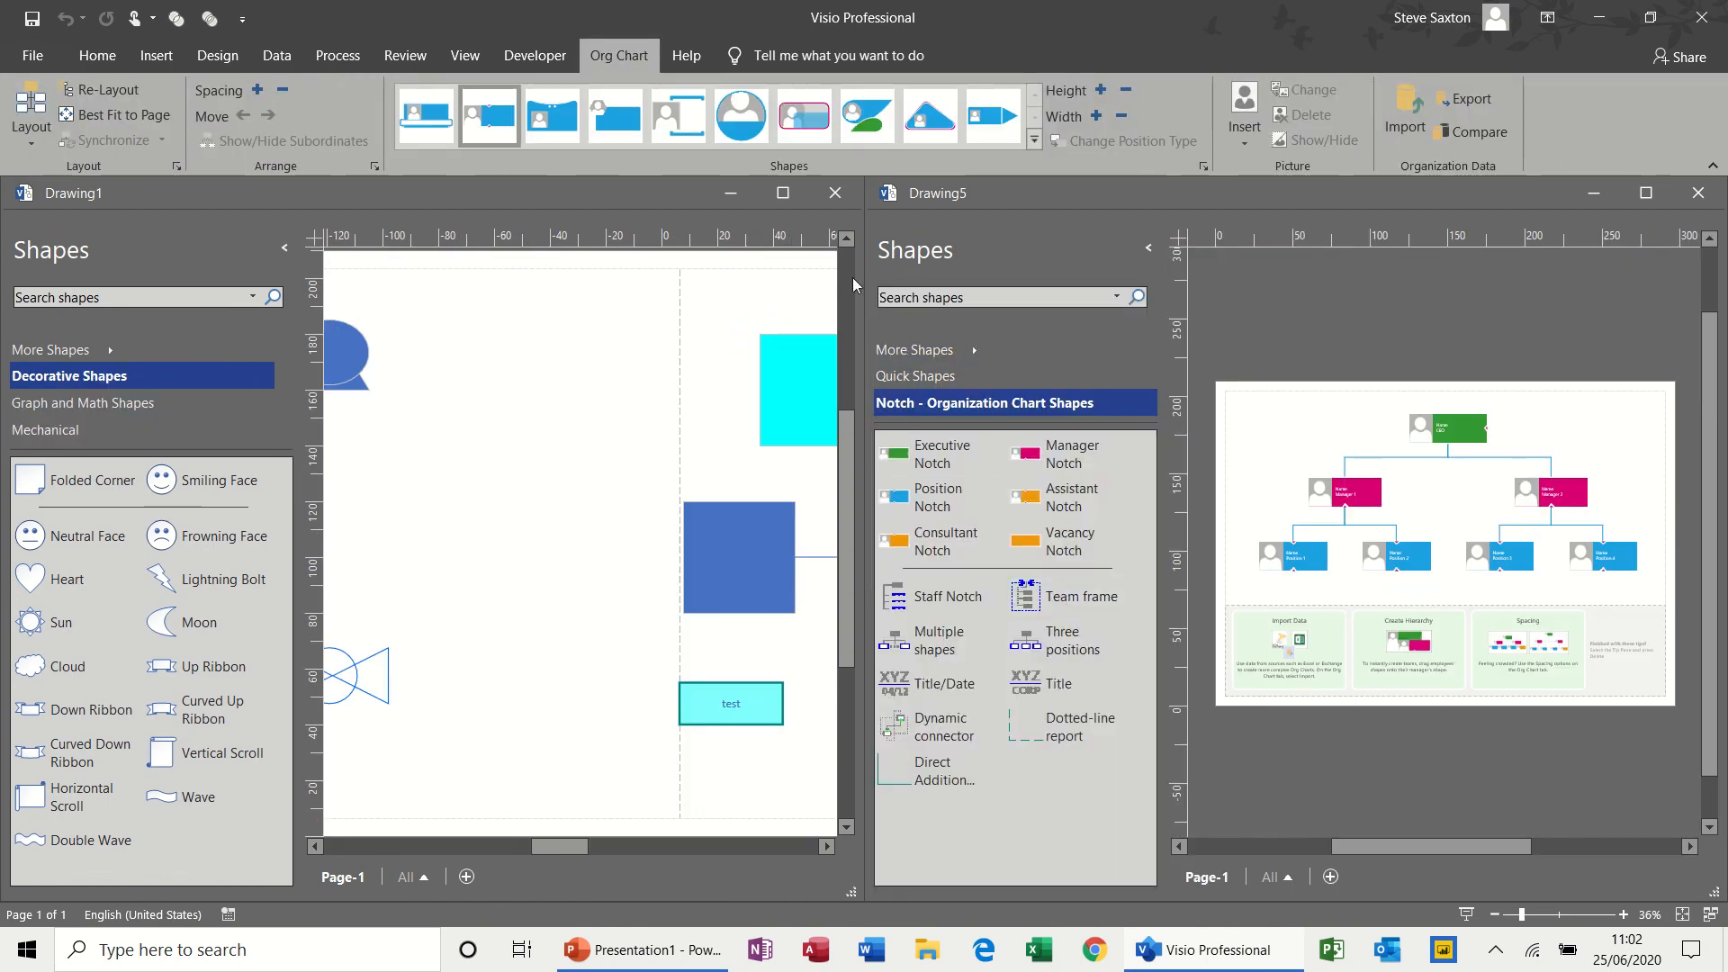
left_click(834, 209)
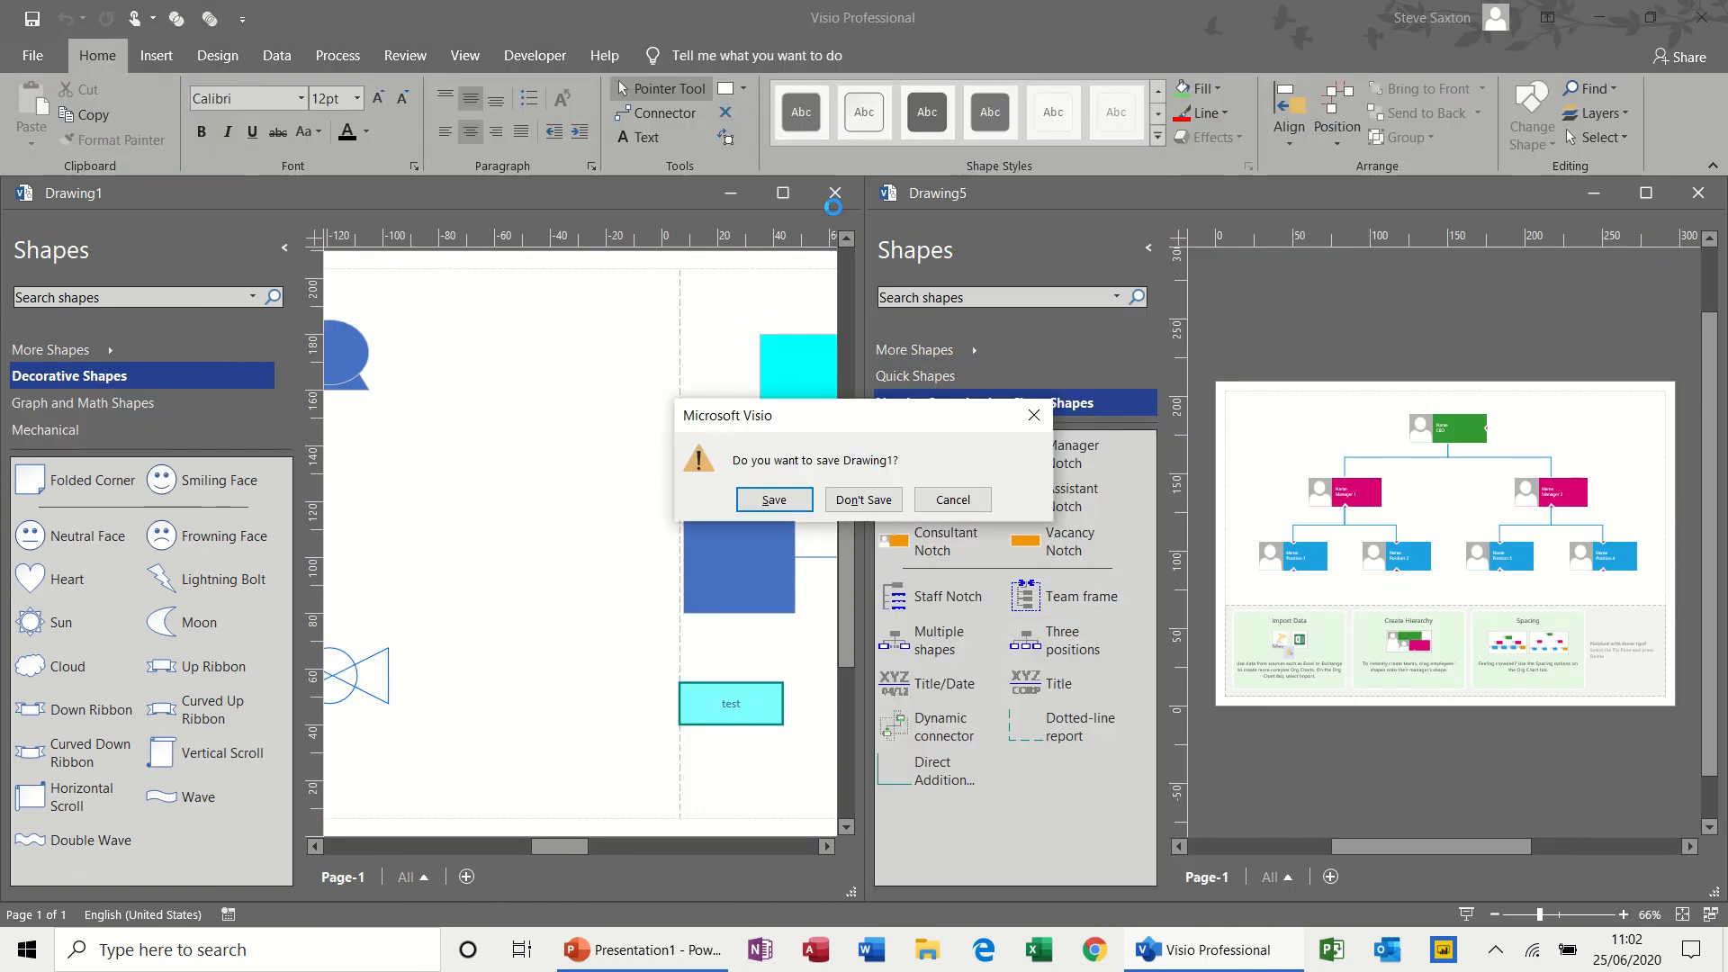
left_click(871, 499)
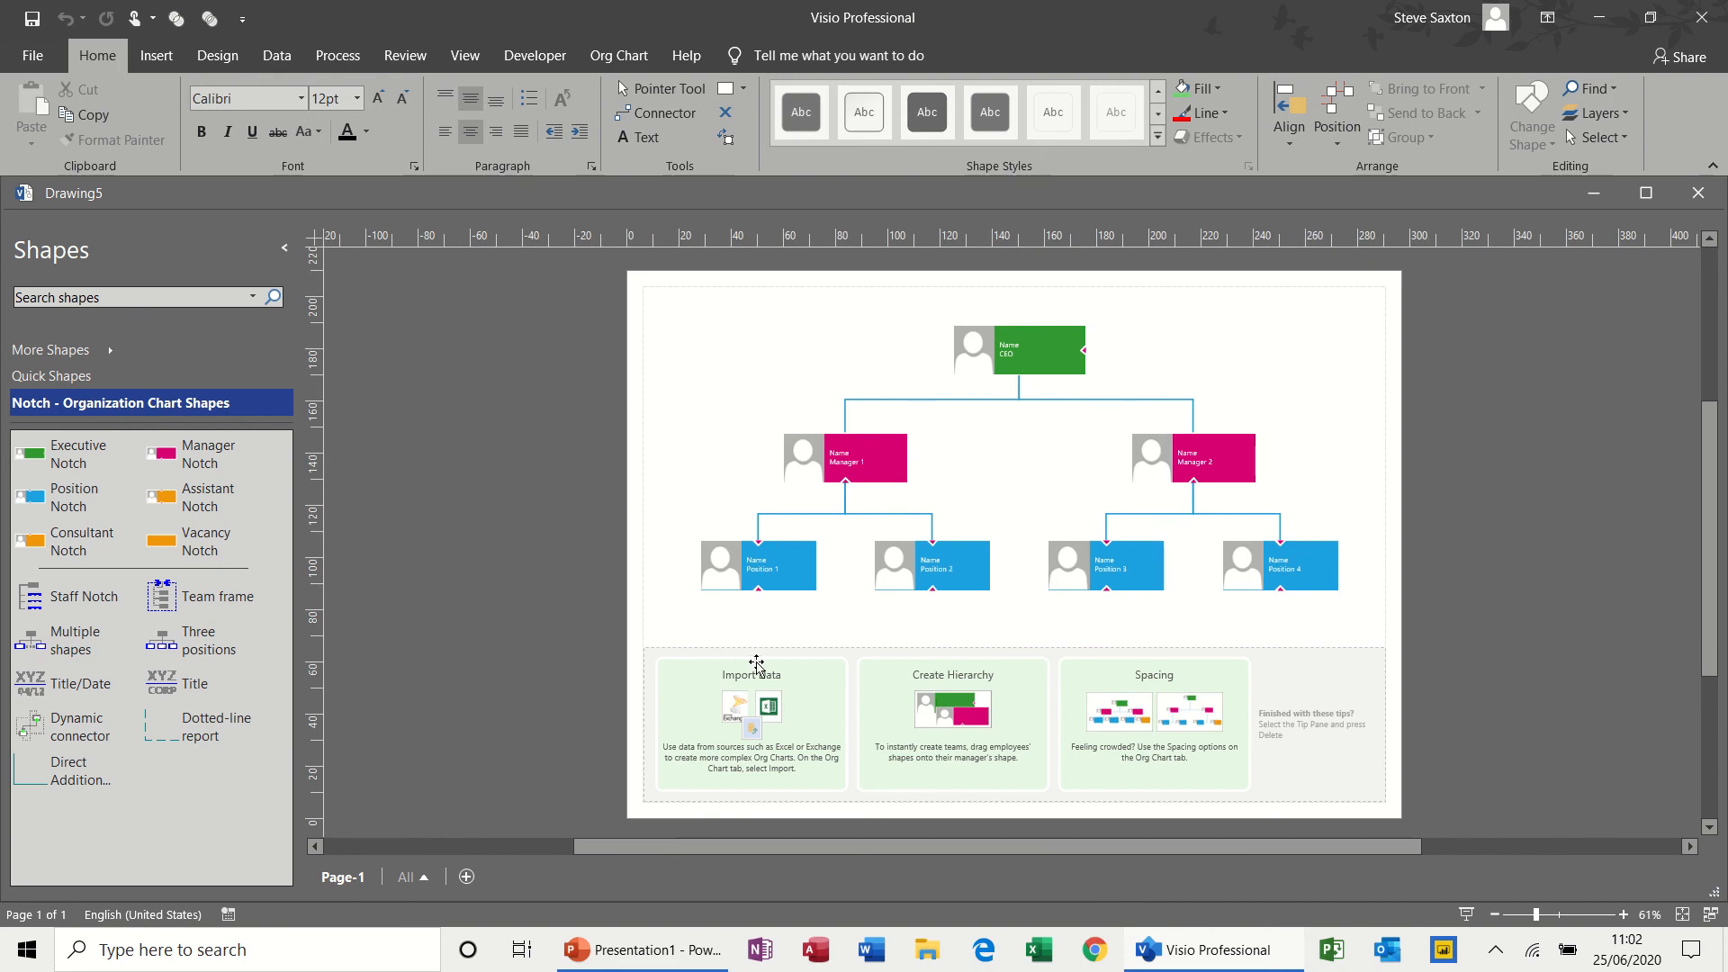
Delete the tip pane below the organization chart and select the CEO shape
left_click(824, 654)
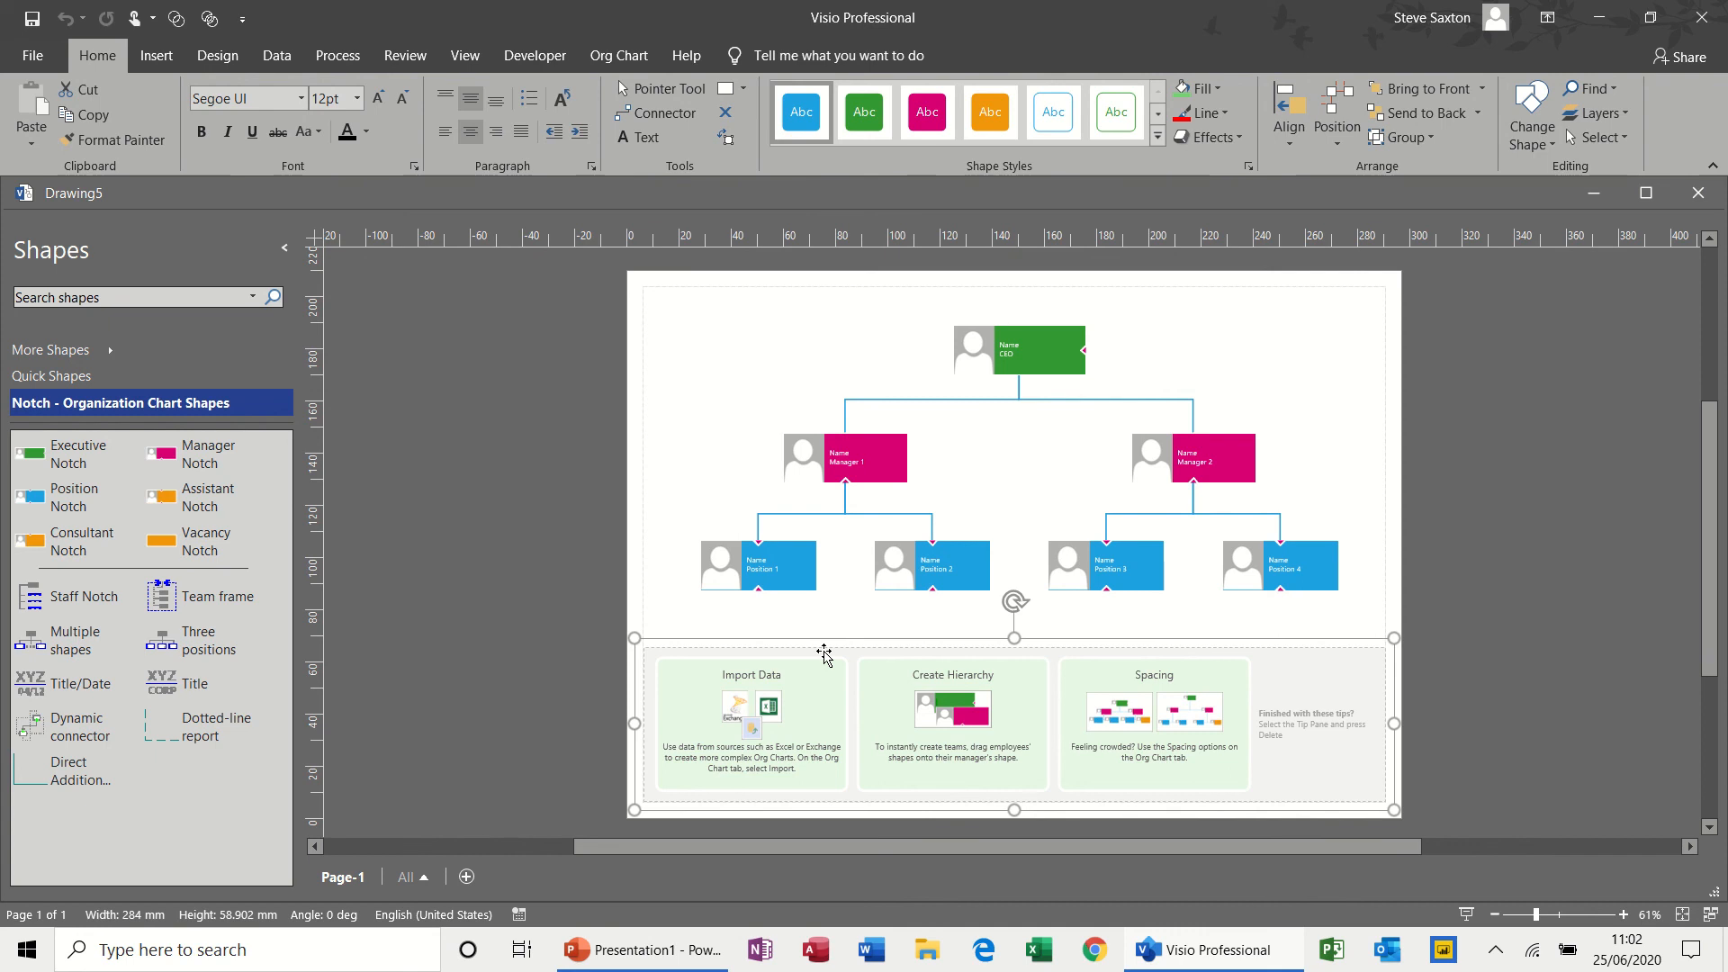
key("Delete")
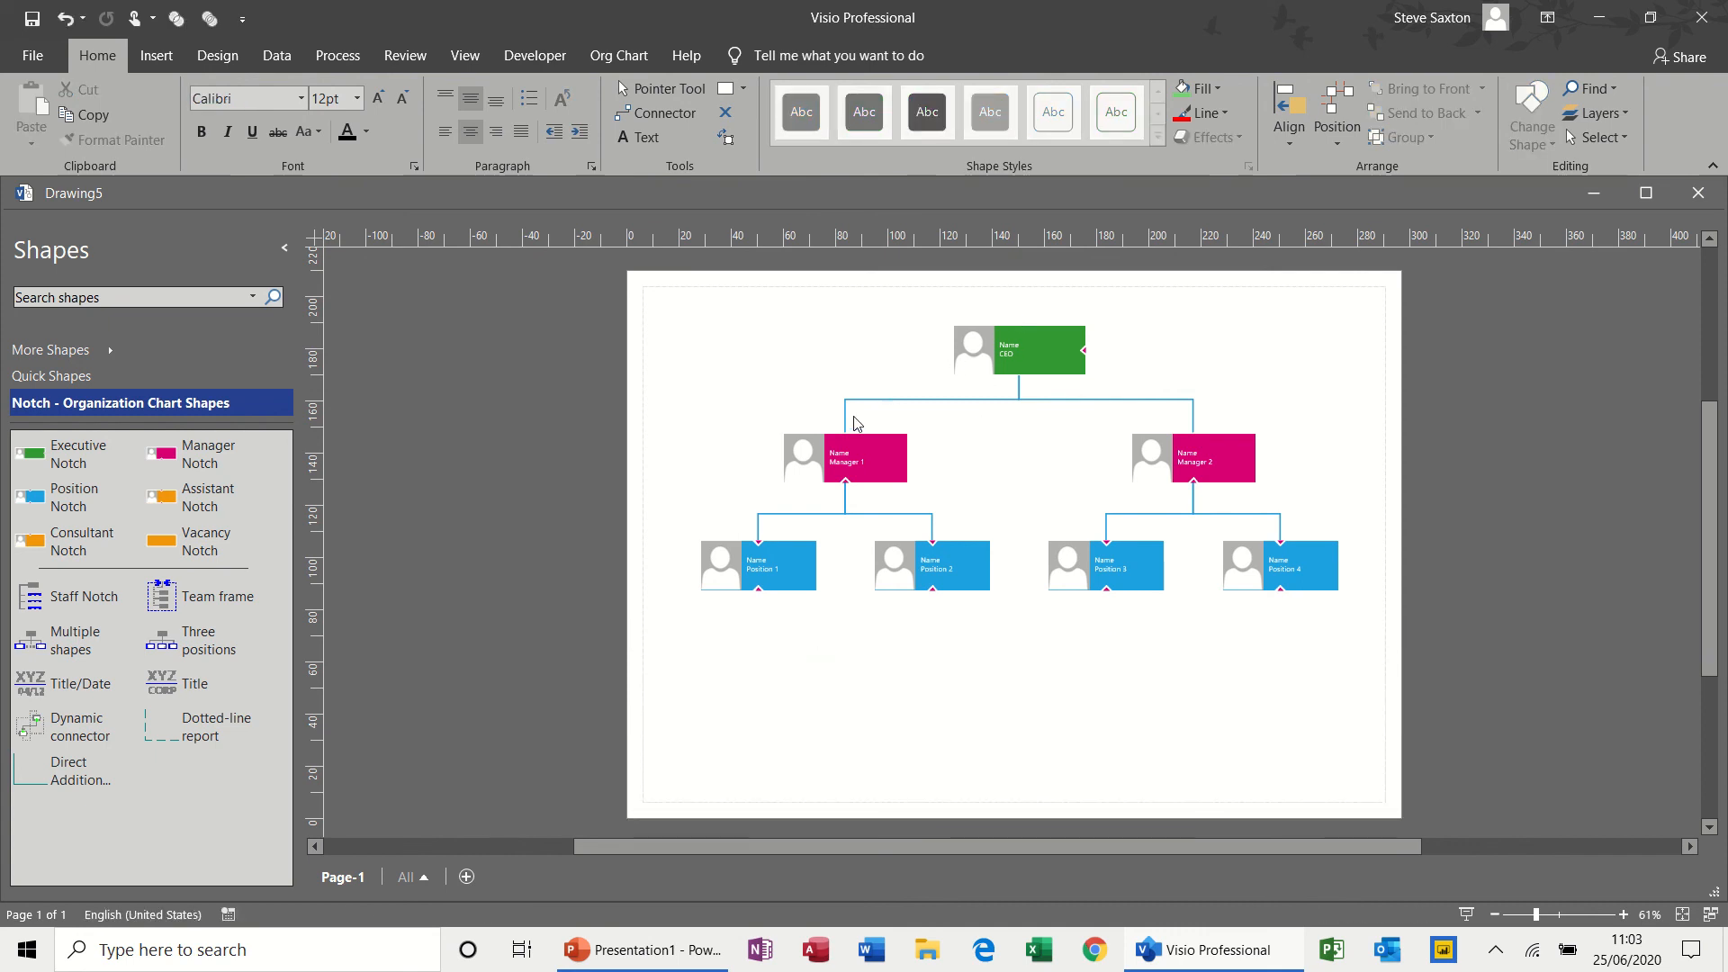
left_click(840, 460)
left_click(1027, 362)
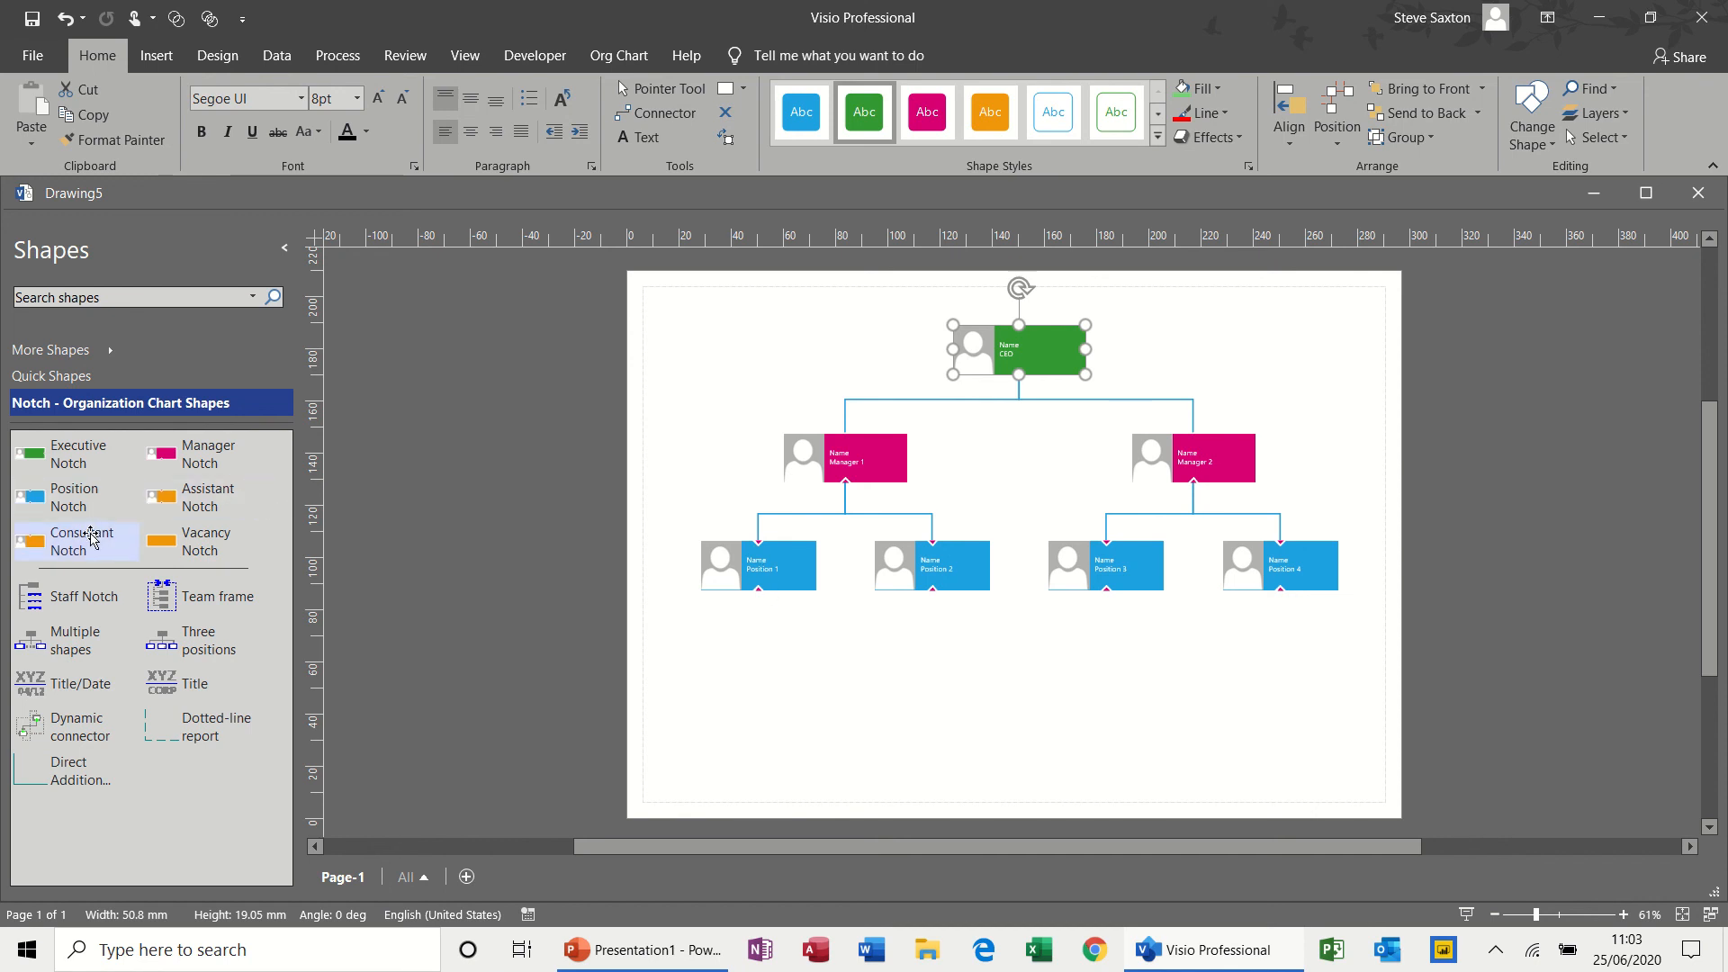
Add two Position Notch shapes as subordinates of Position 1, and arrange them side by side below it
left_click_drag(63, 501, 764, 581)
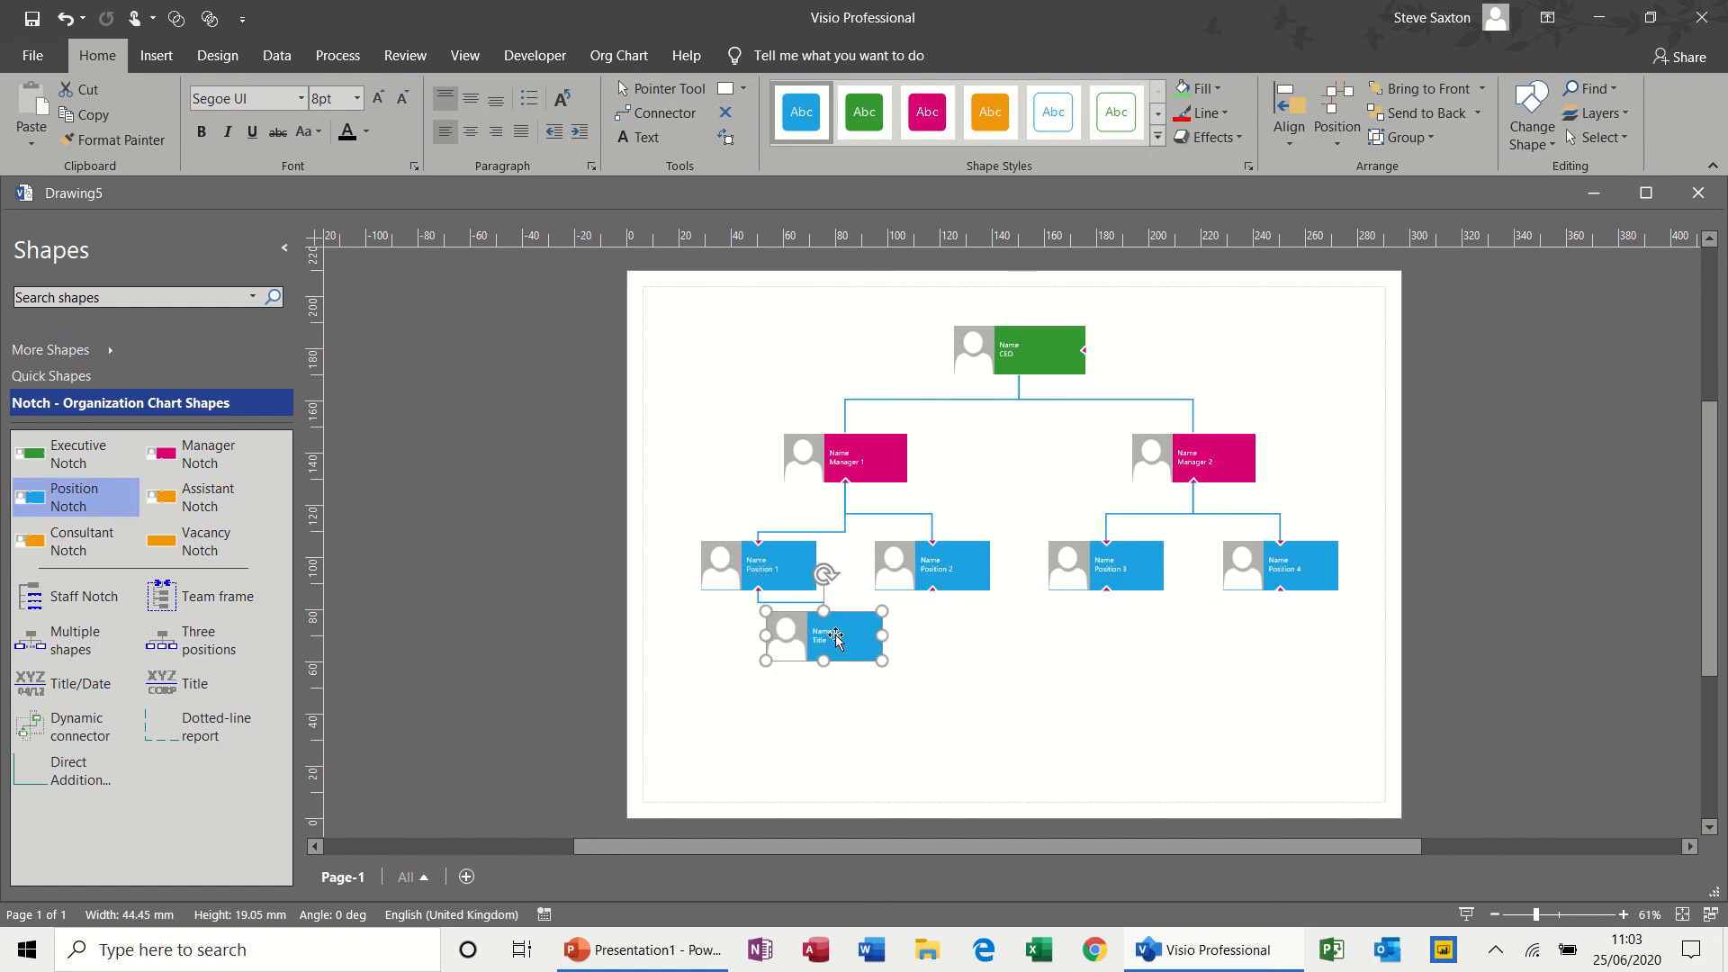
left_click_drag(835, 639, 769, 649)
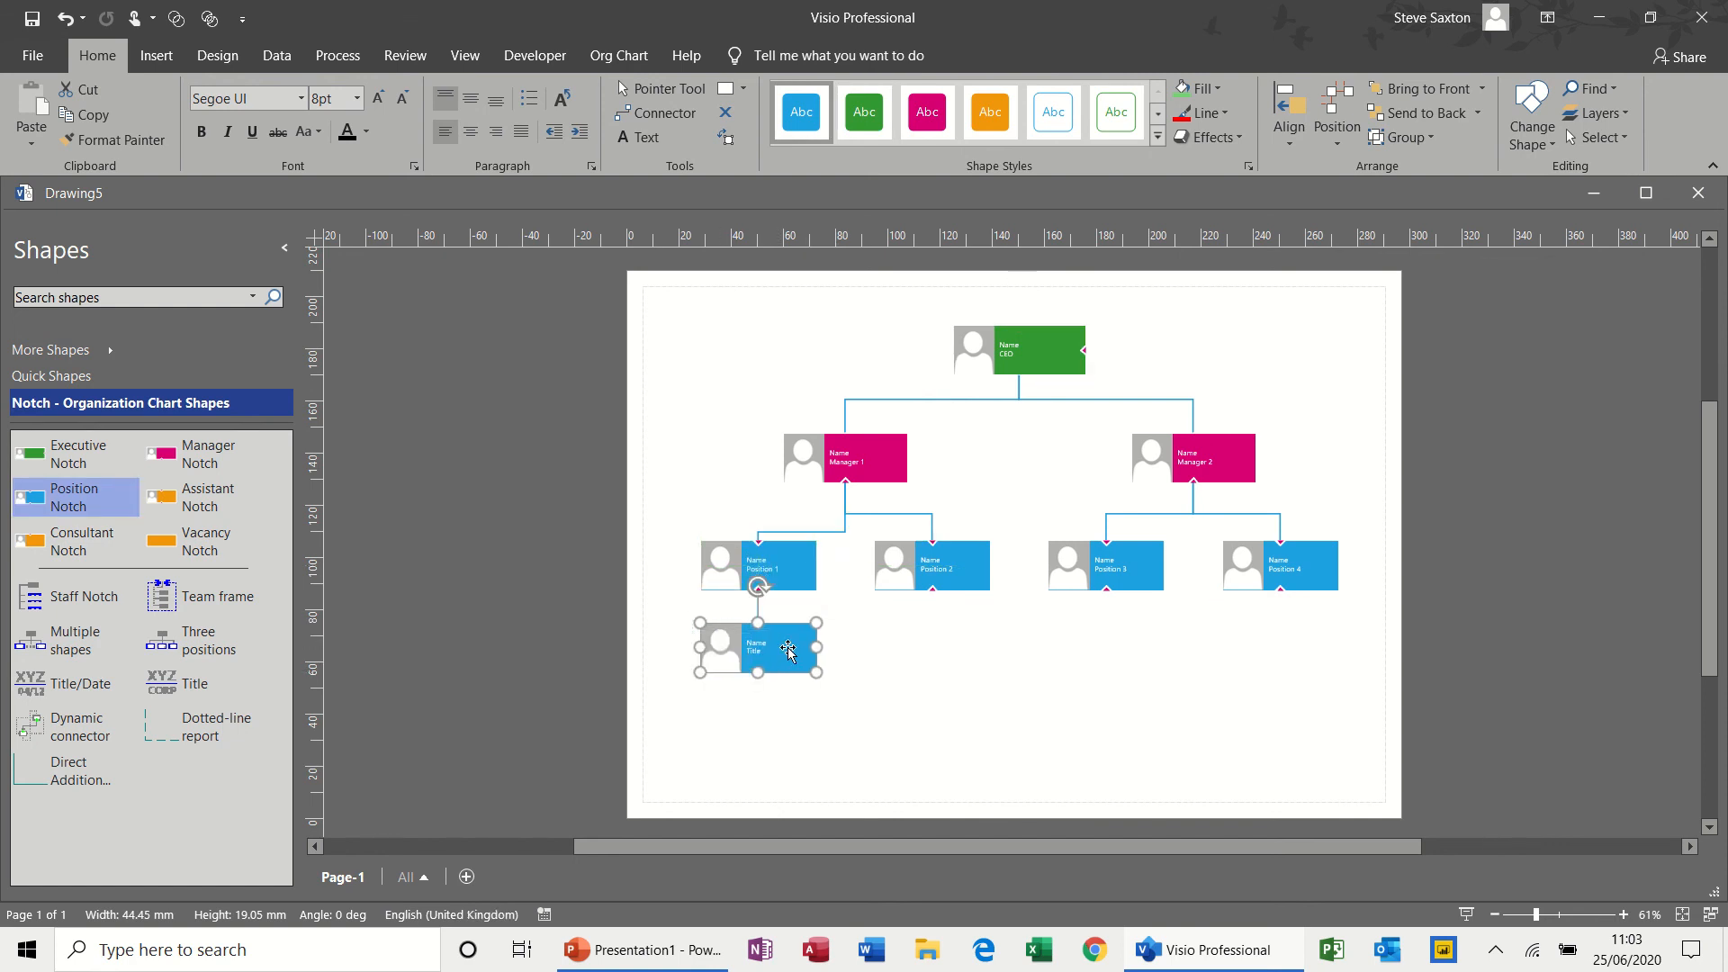
left_click_drag(90, 500, 753, 558)
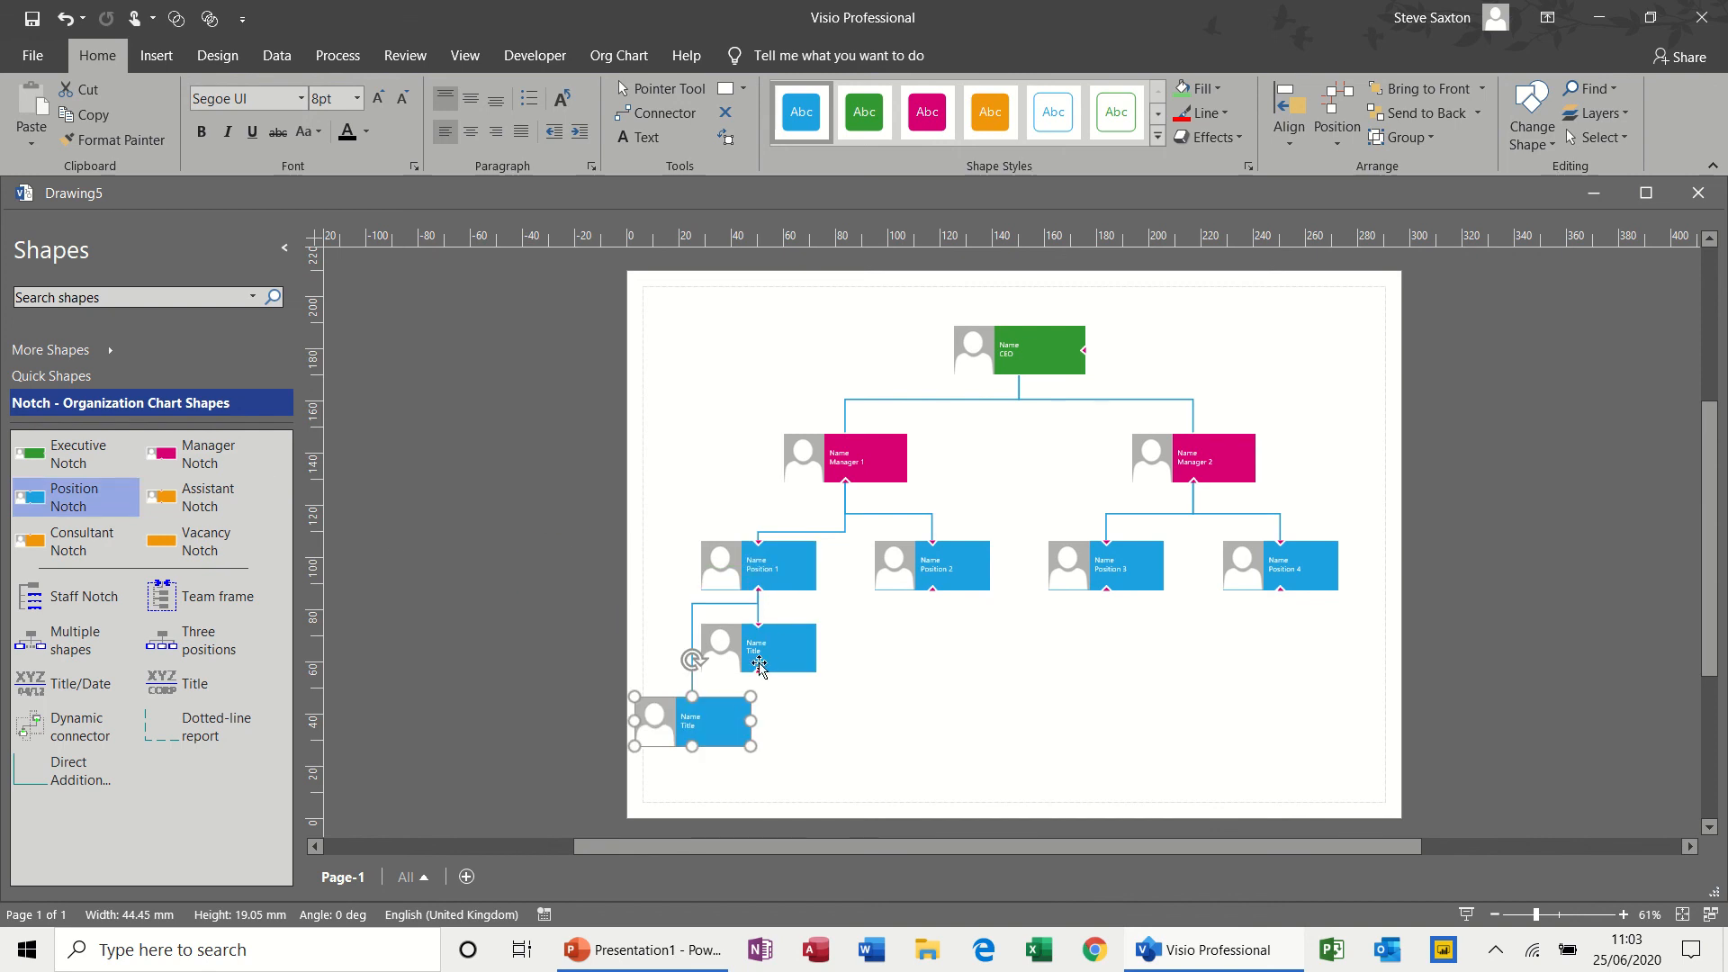
left_click_drag(703, 718, 606, 634)
left_click_drag(766, 646, 807, 642)
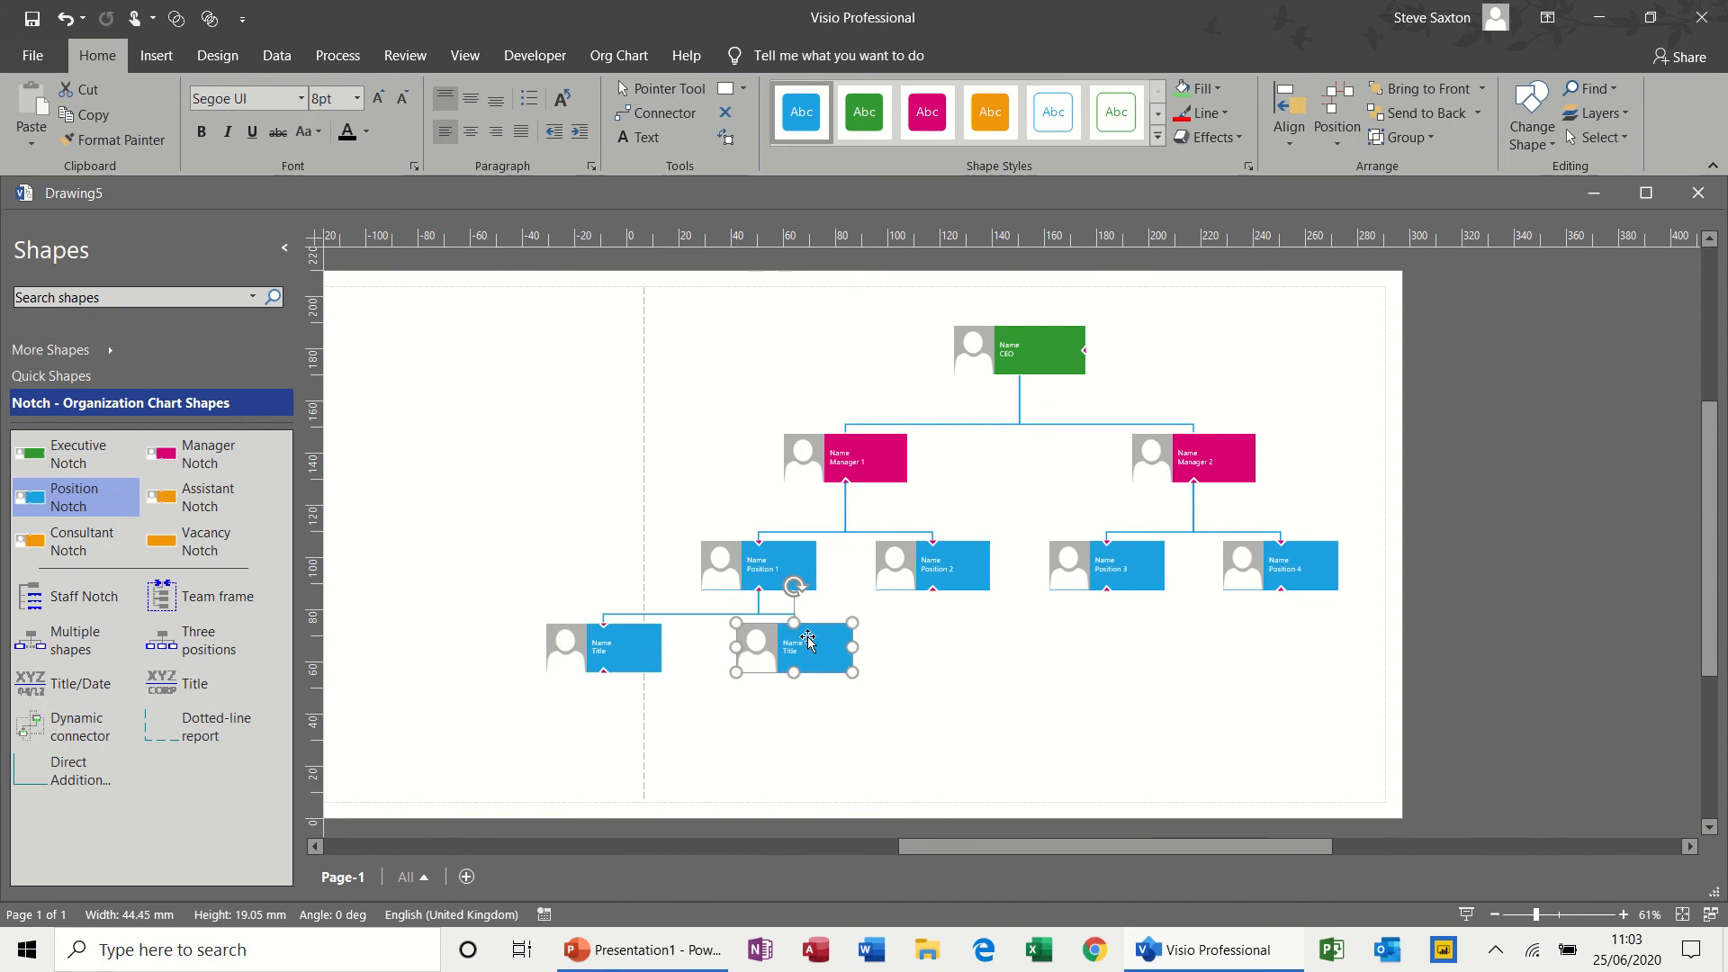
Arrange Position 1's subordinates with the first Horizontal layout, centred side by side beneath it
left_click(770, 565)
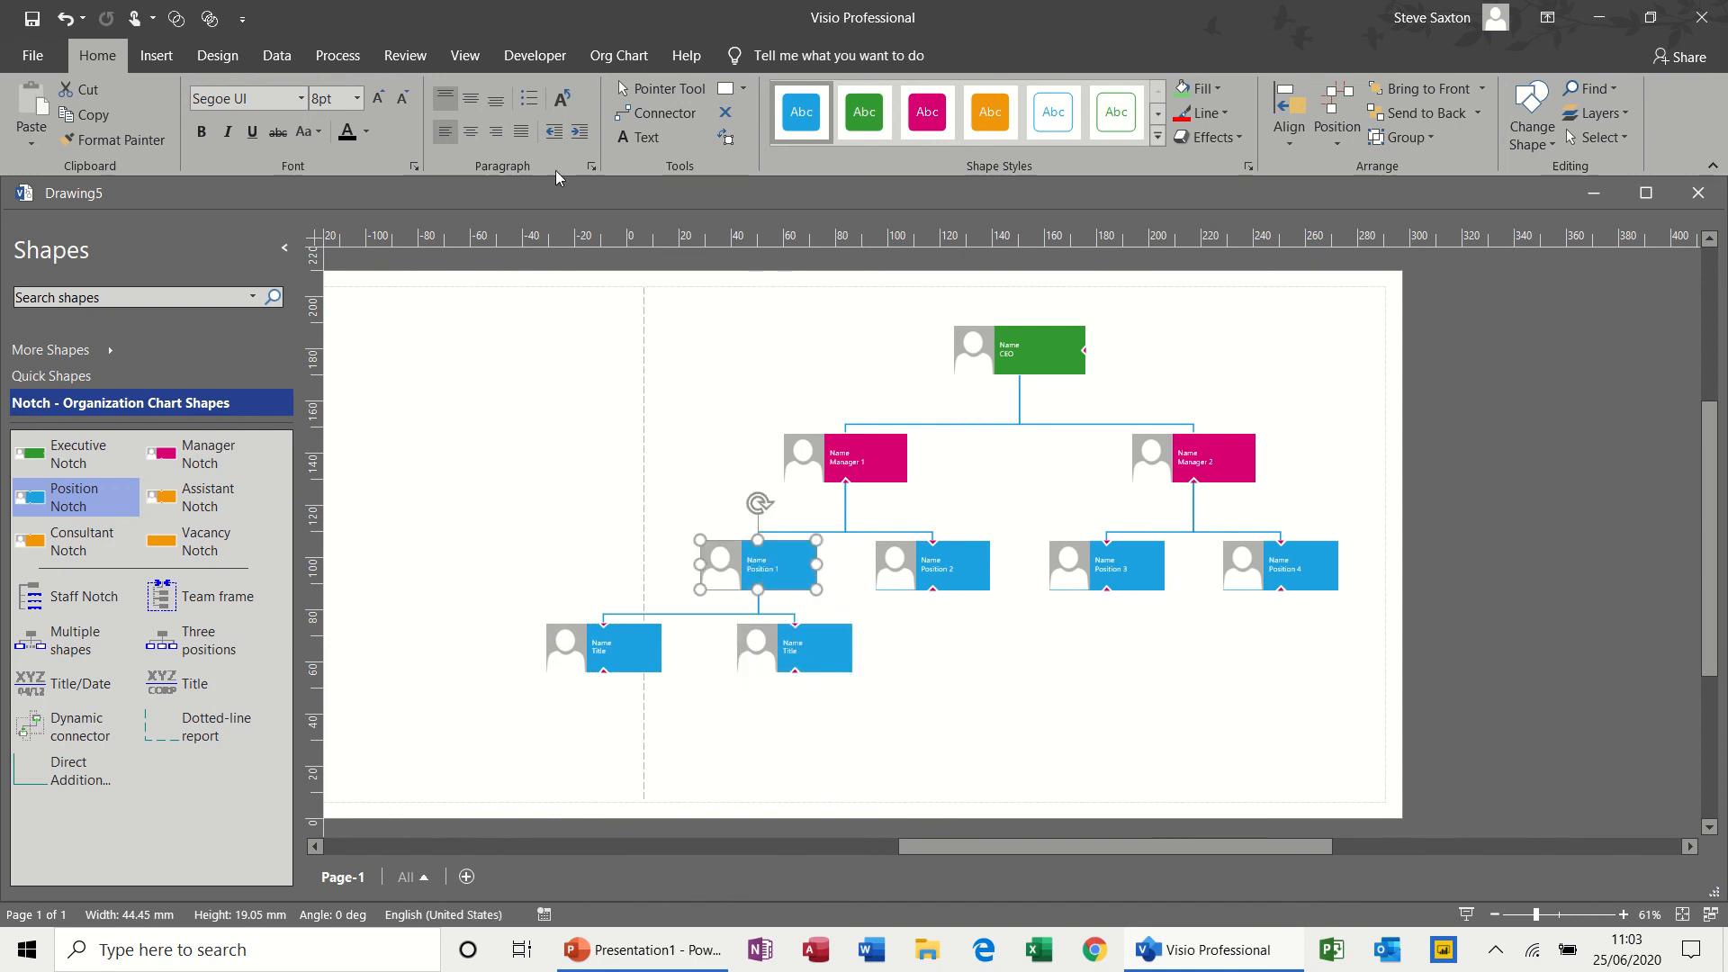
left_click(634, 65)
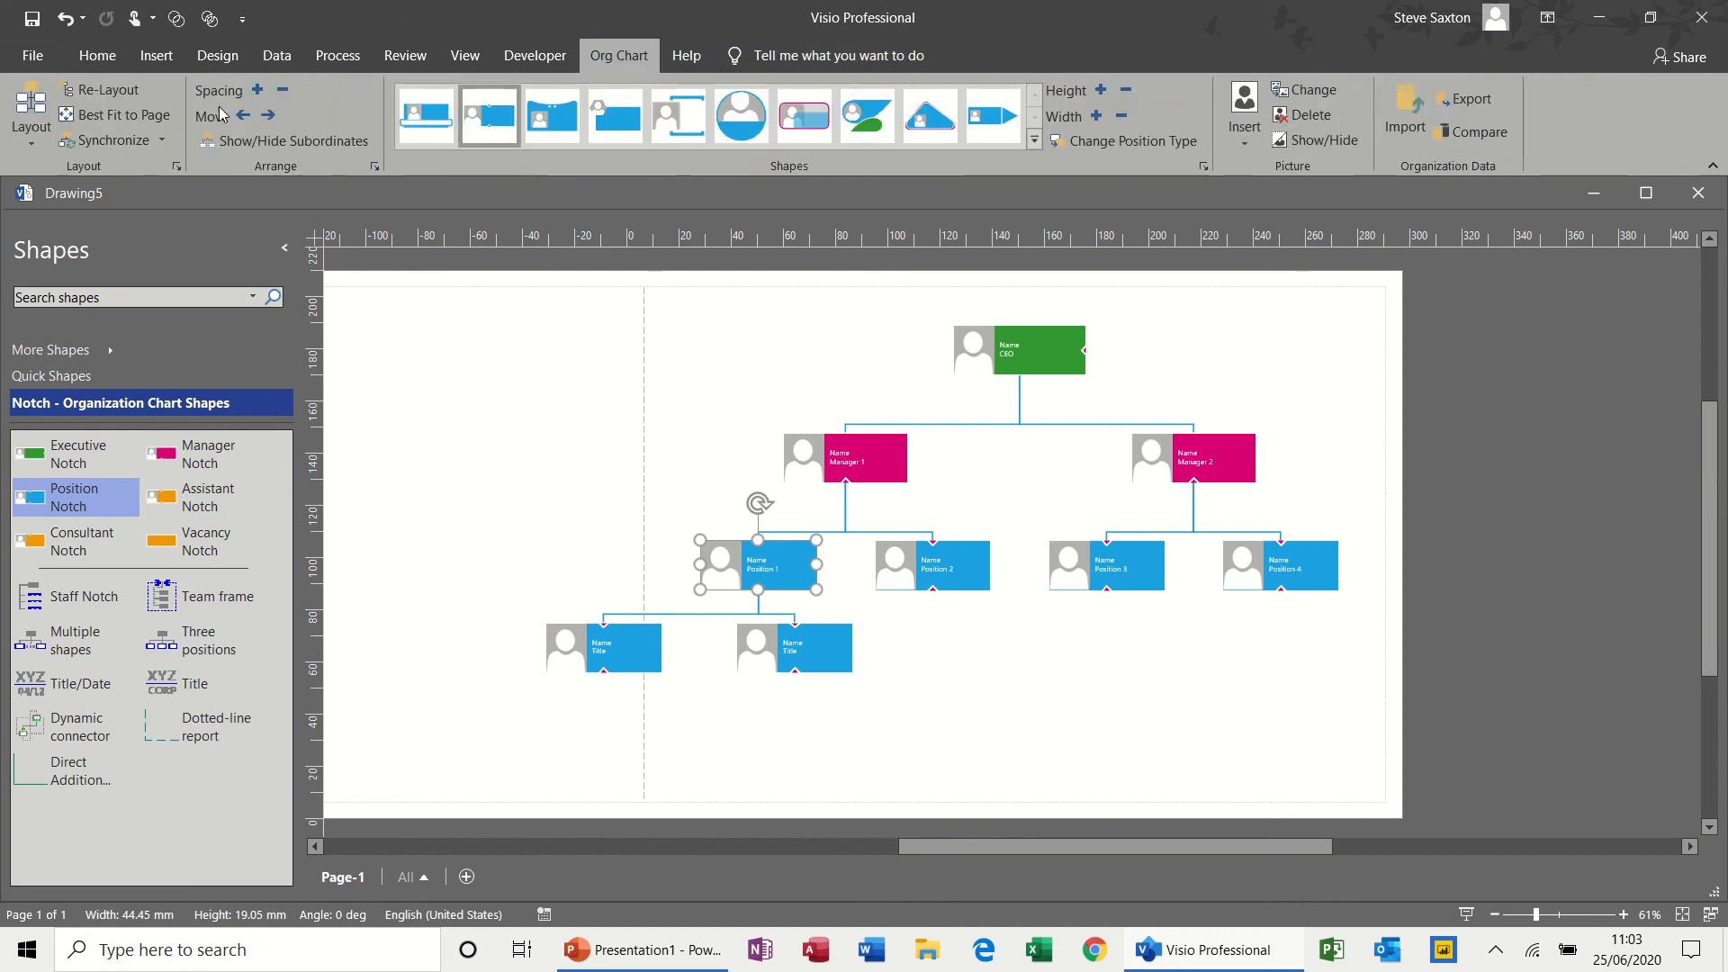
left_click(32, 135)
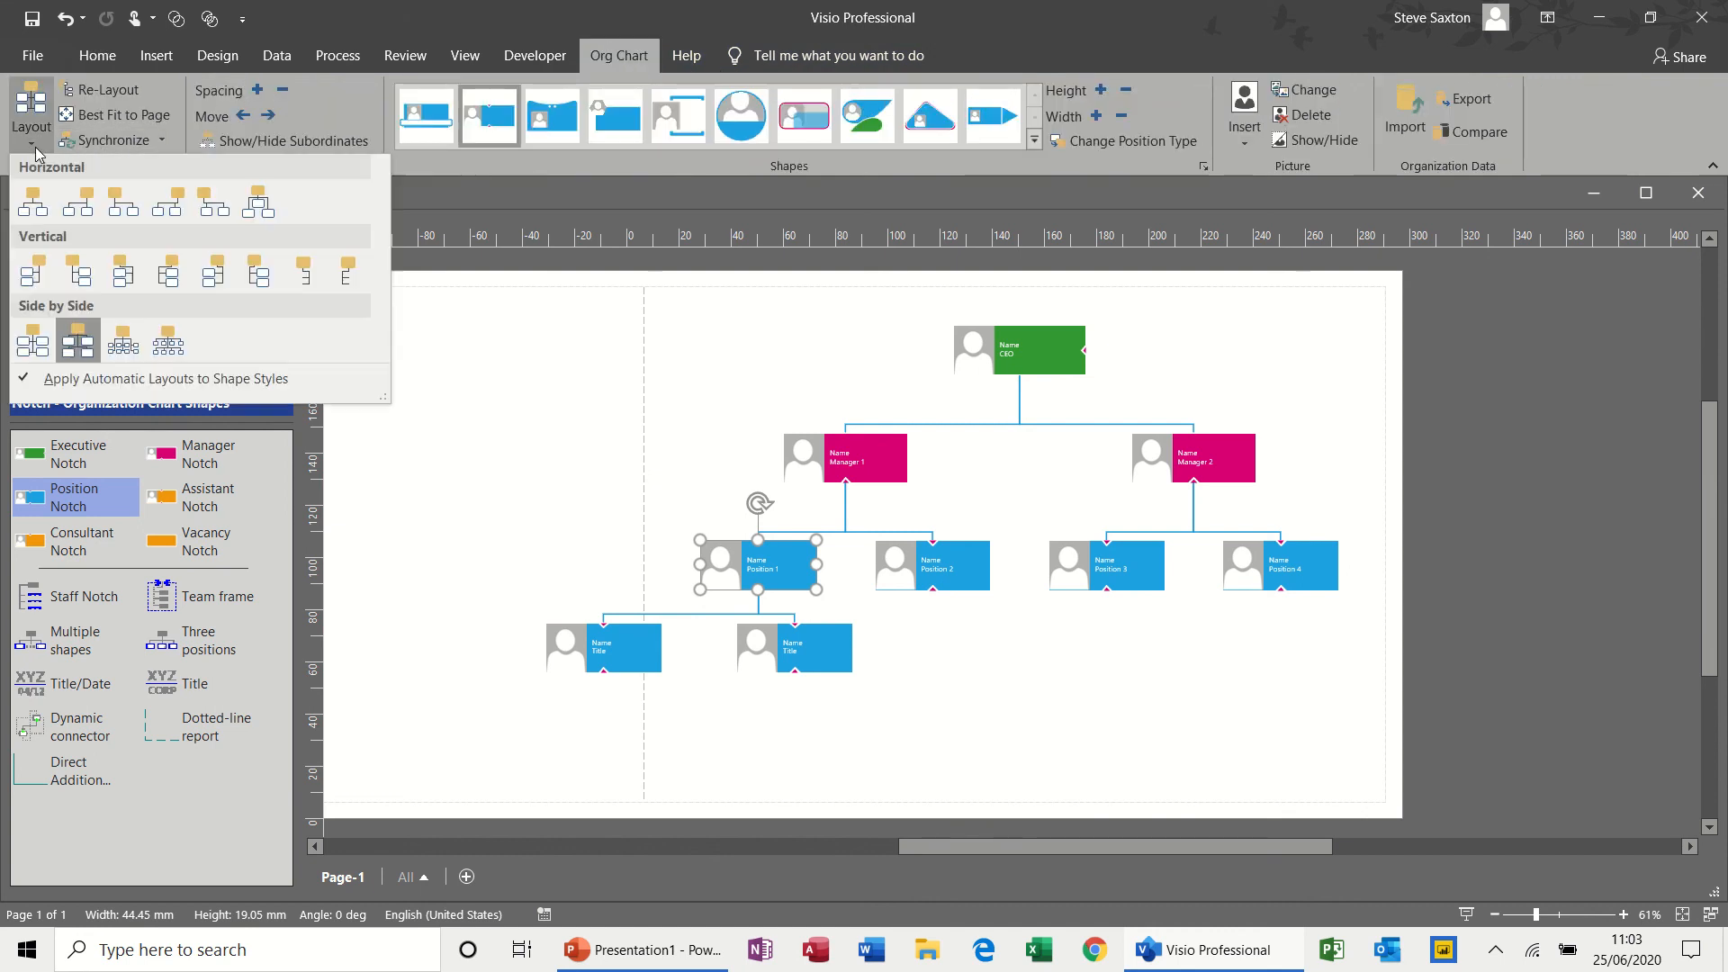
left_click(32, 200)
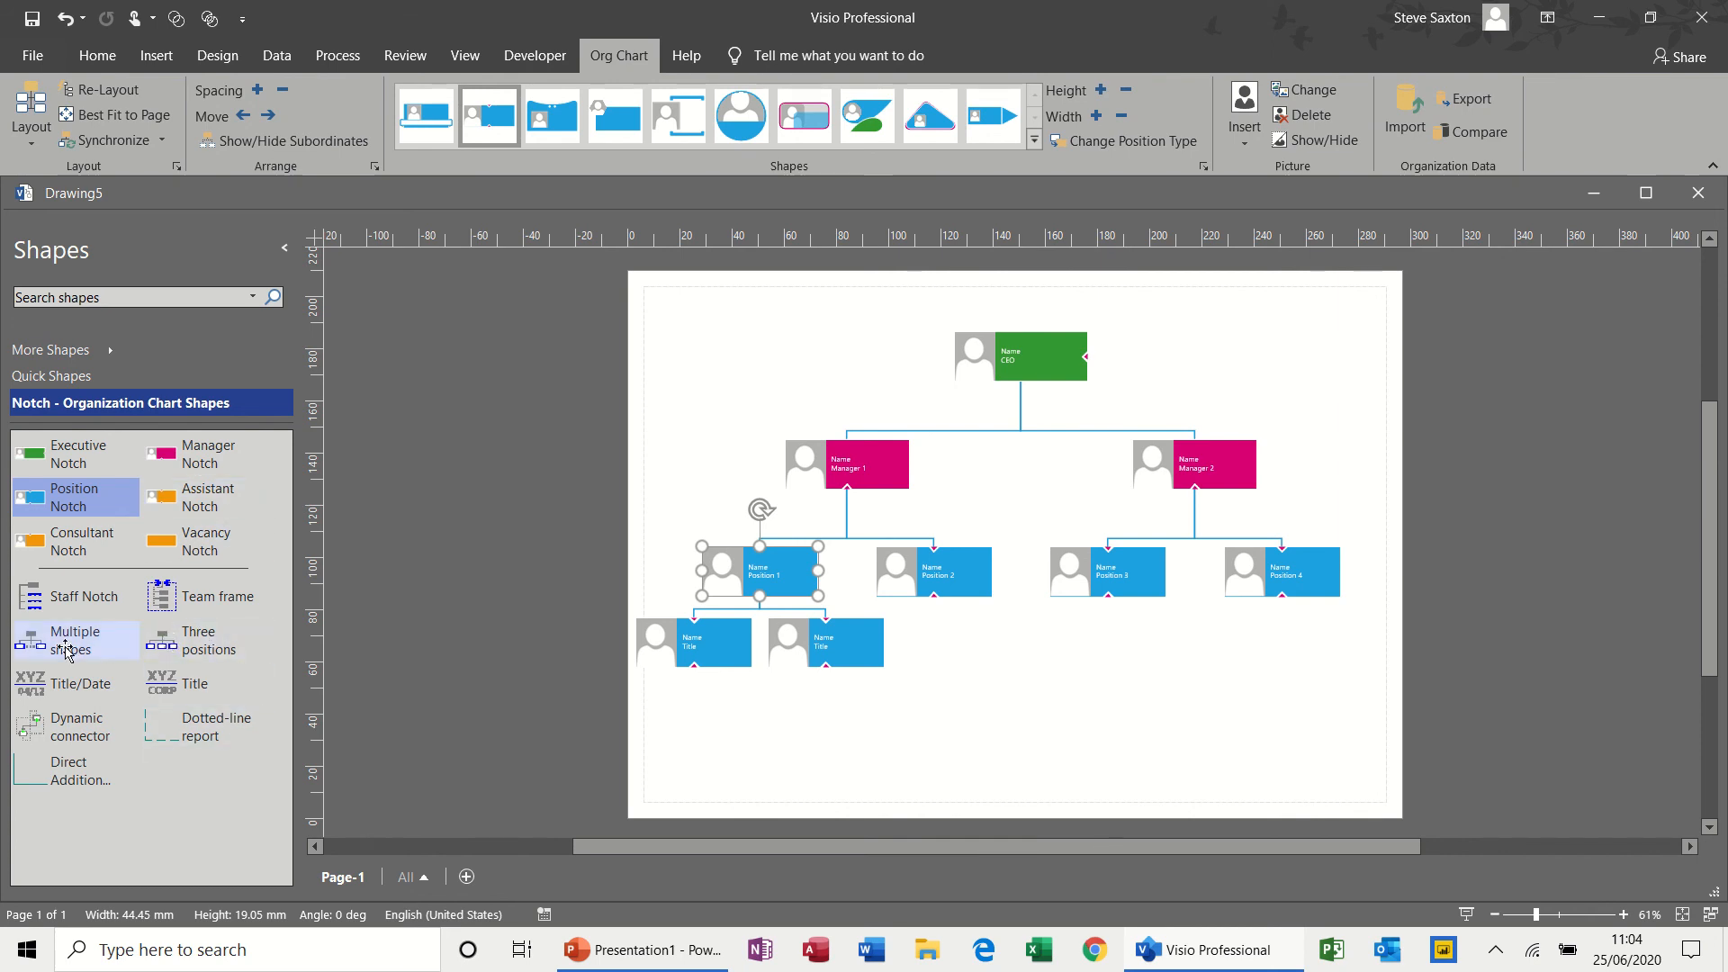
Add a Three positions shape under Position 2 and stack its subordinates with the second Vertical layout, branching to the right
left_click(164, 647)
left_click_drag(163, 647, 926, 573)
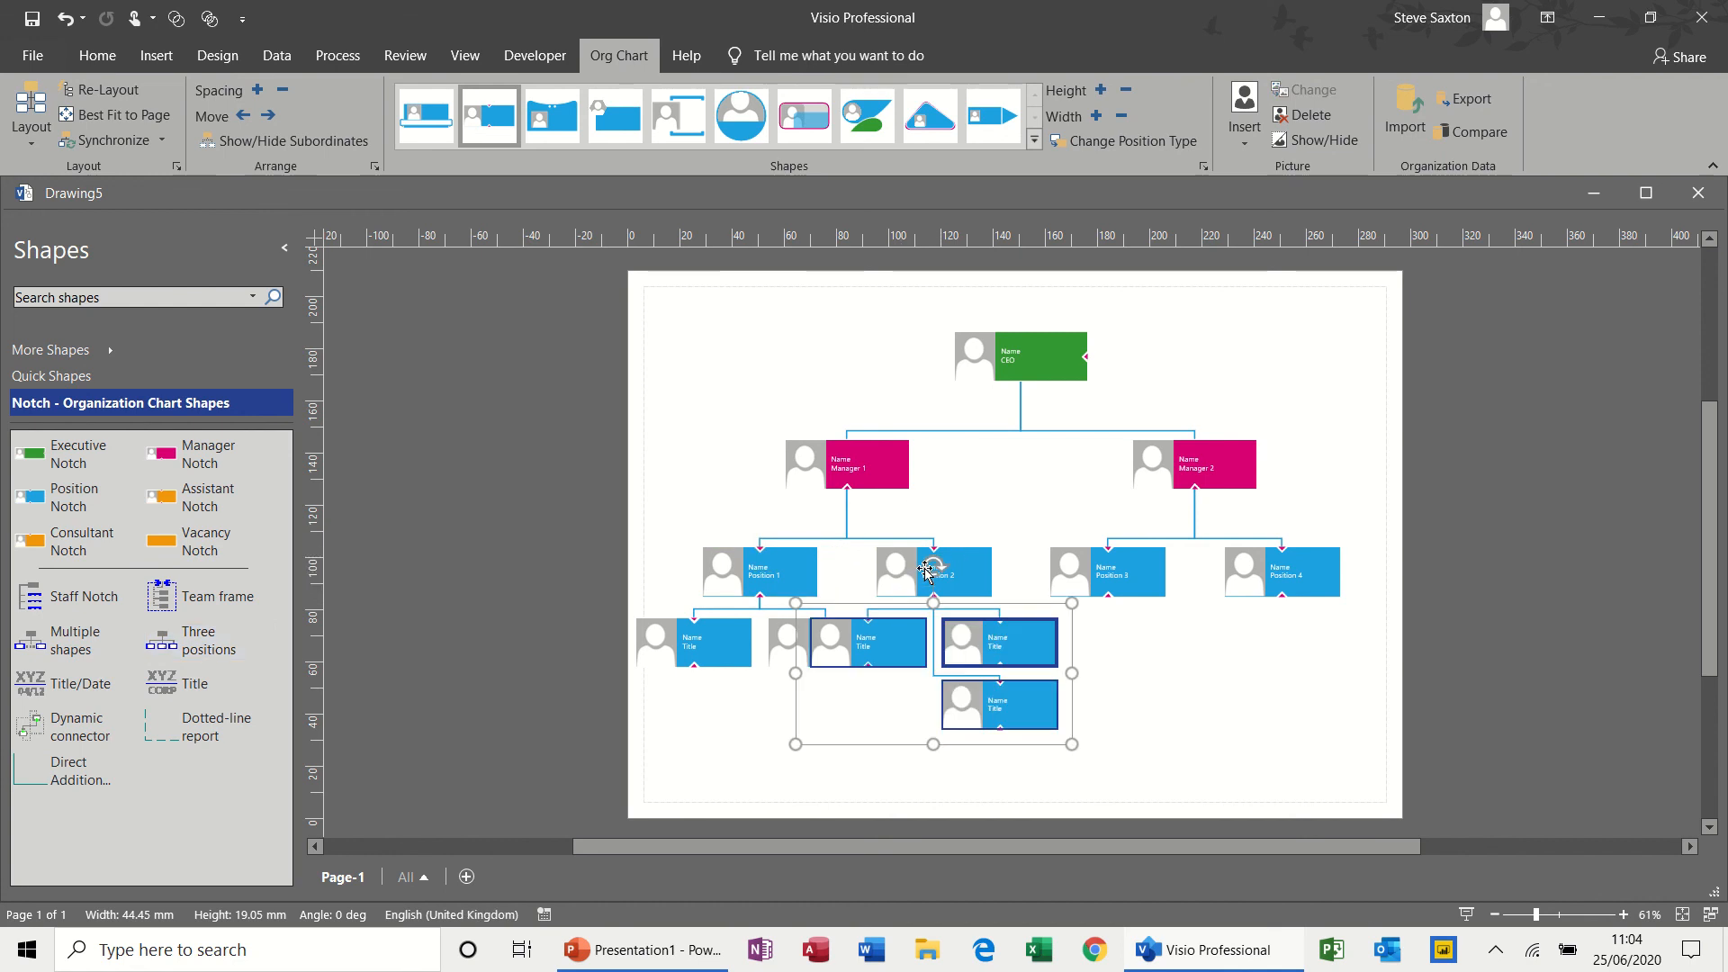
left_click(1147, 717)
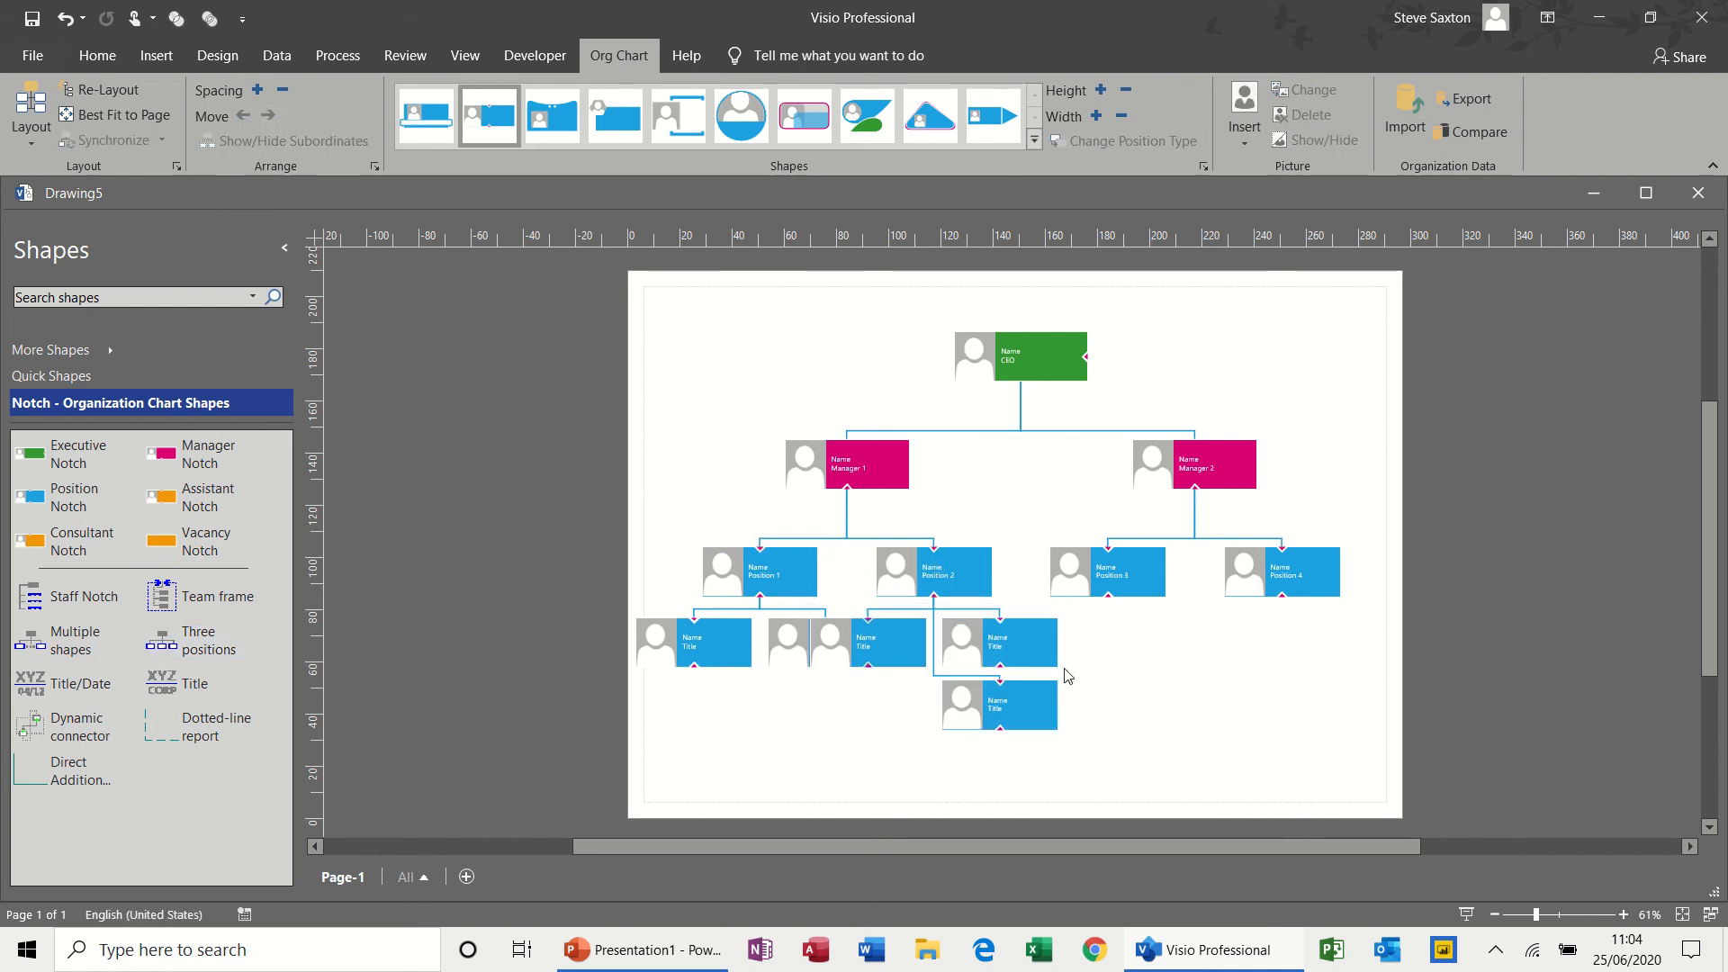
left_click(945, 584)
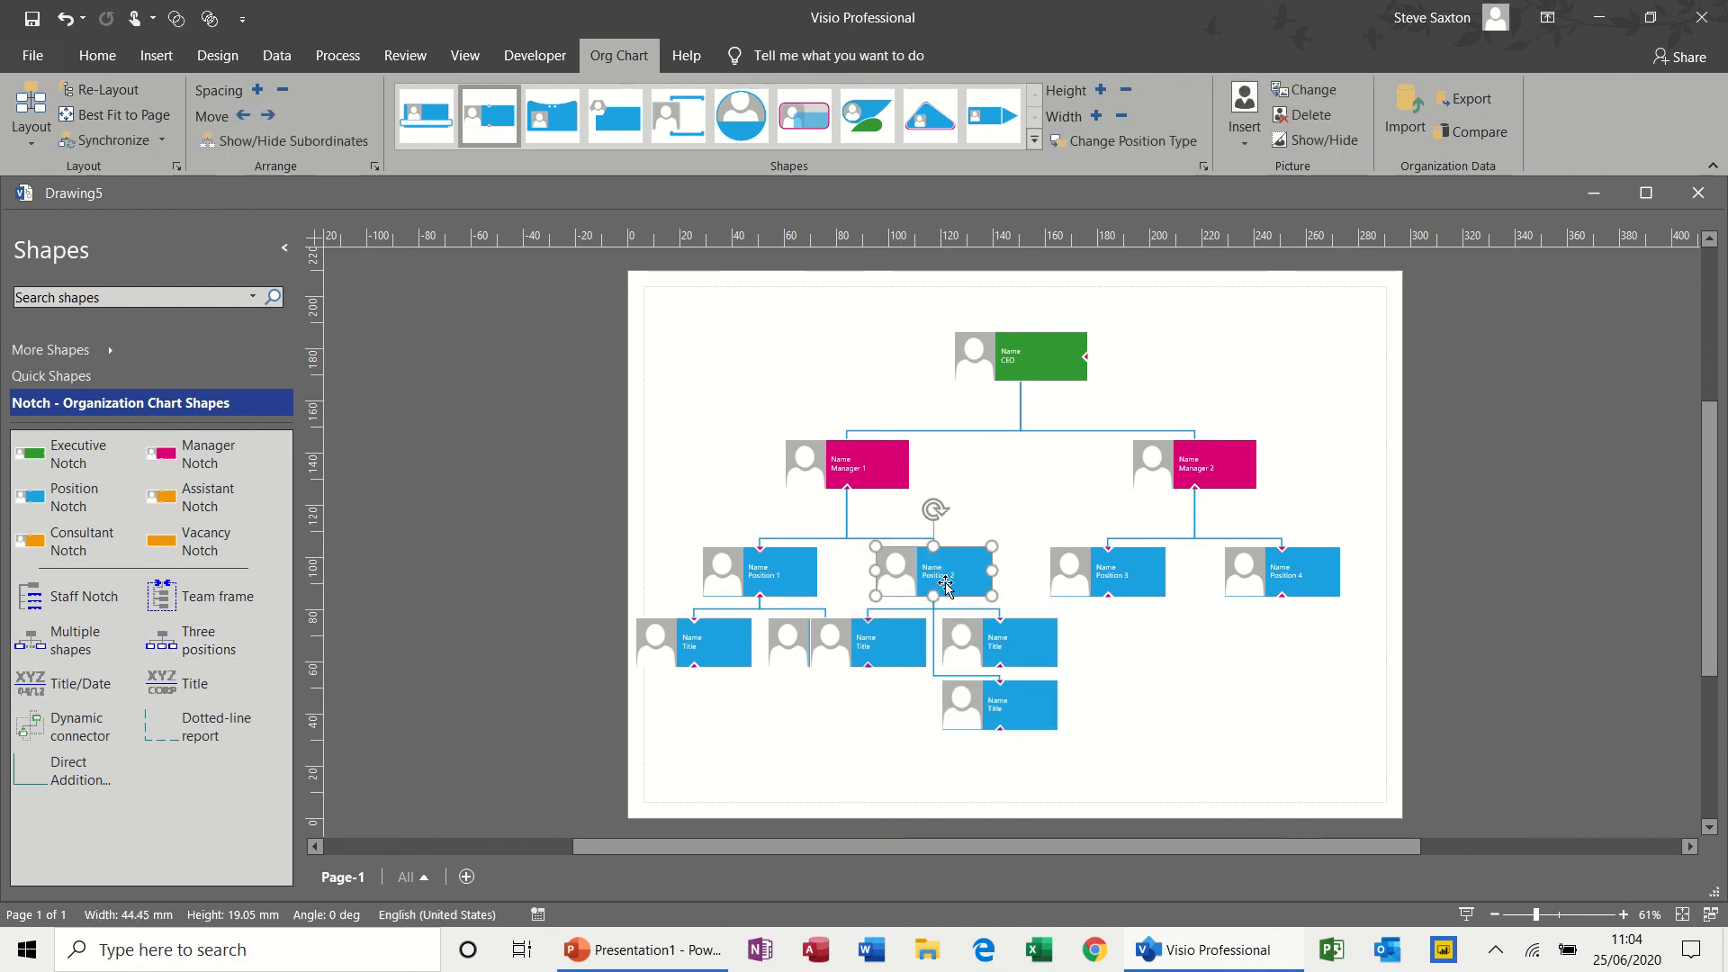
left_click(36, 142)
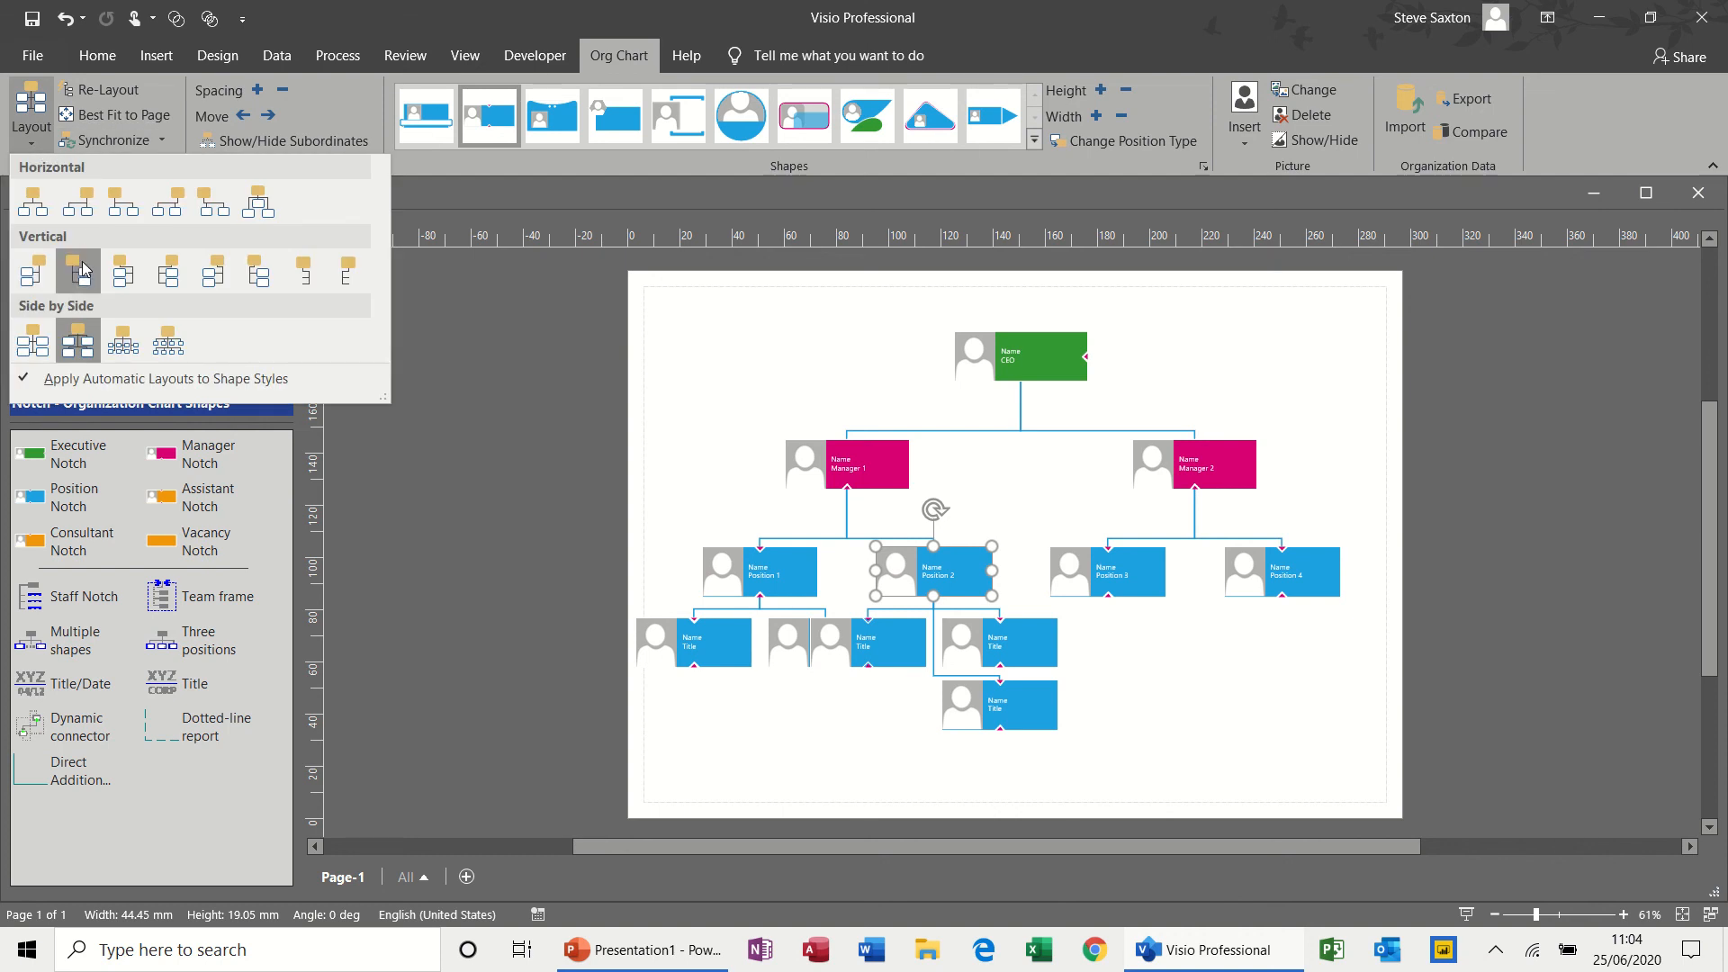
left_click(81, 268)
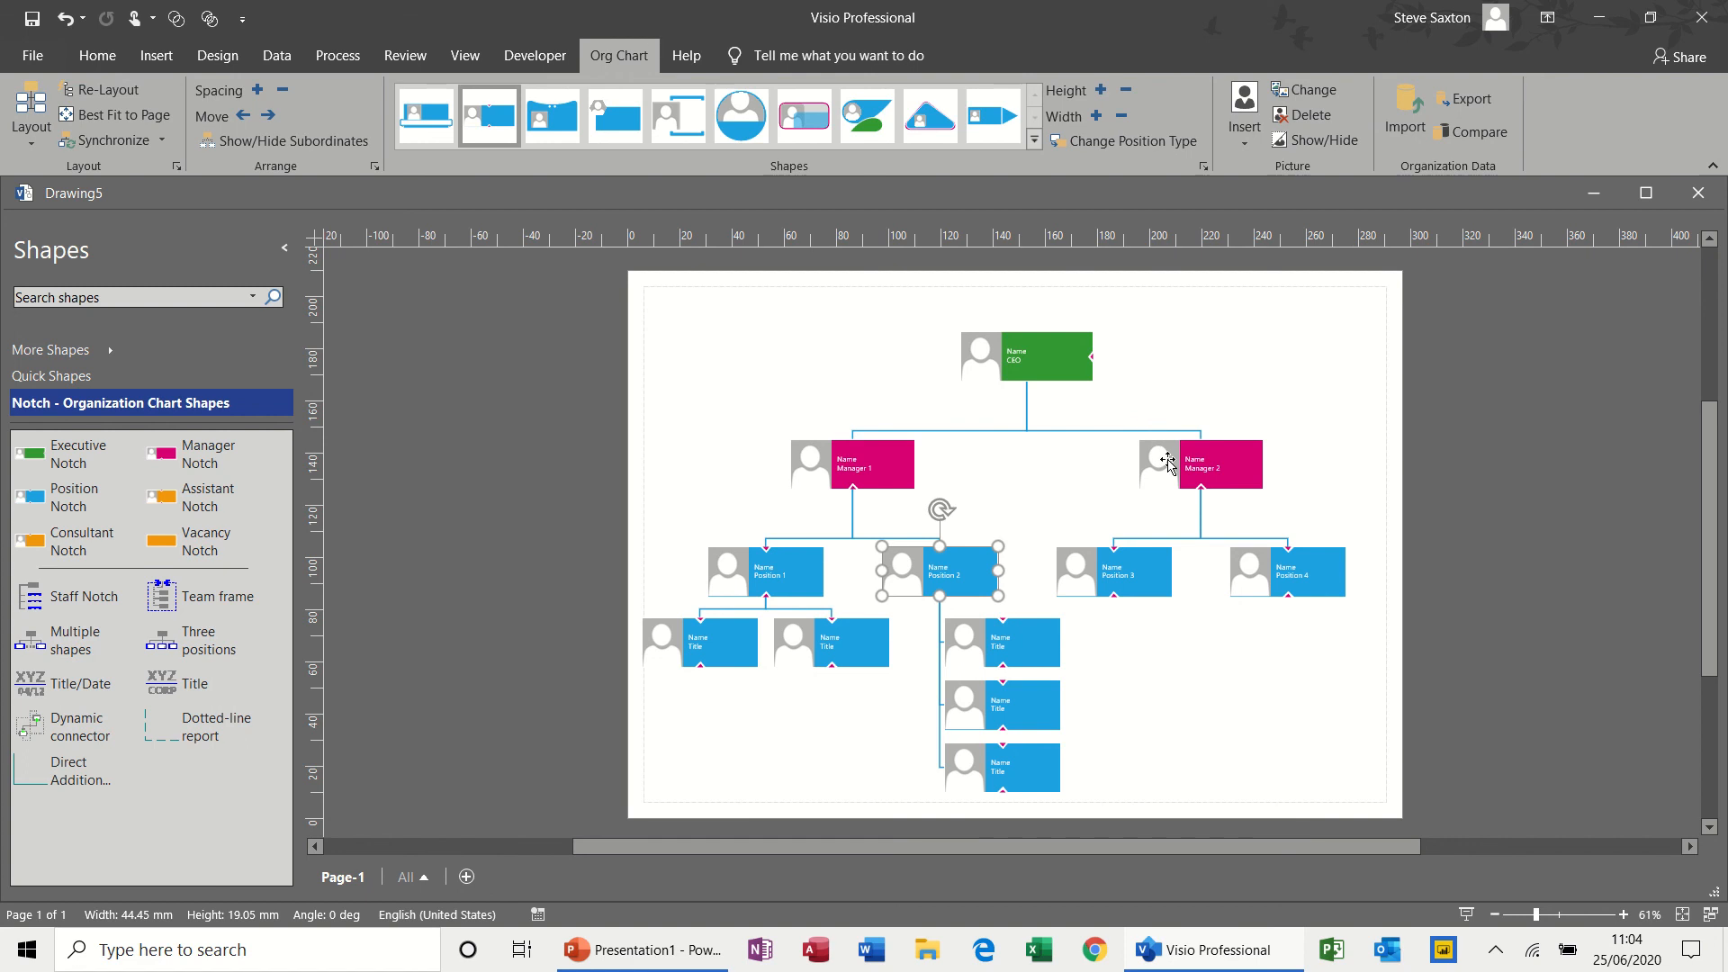
Create a synchronized copy of Manager 1's branch on a new page, without hiding subordinates on the original page
left_click(875, 469)
right_click(875, 467)
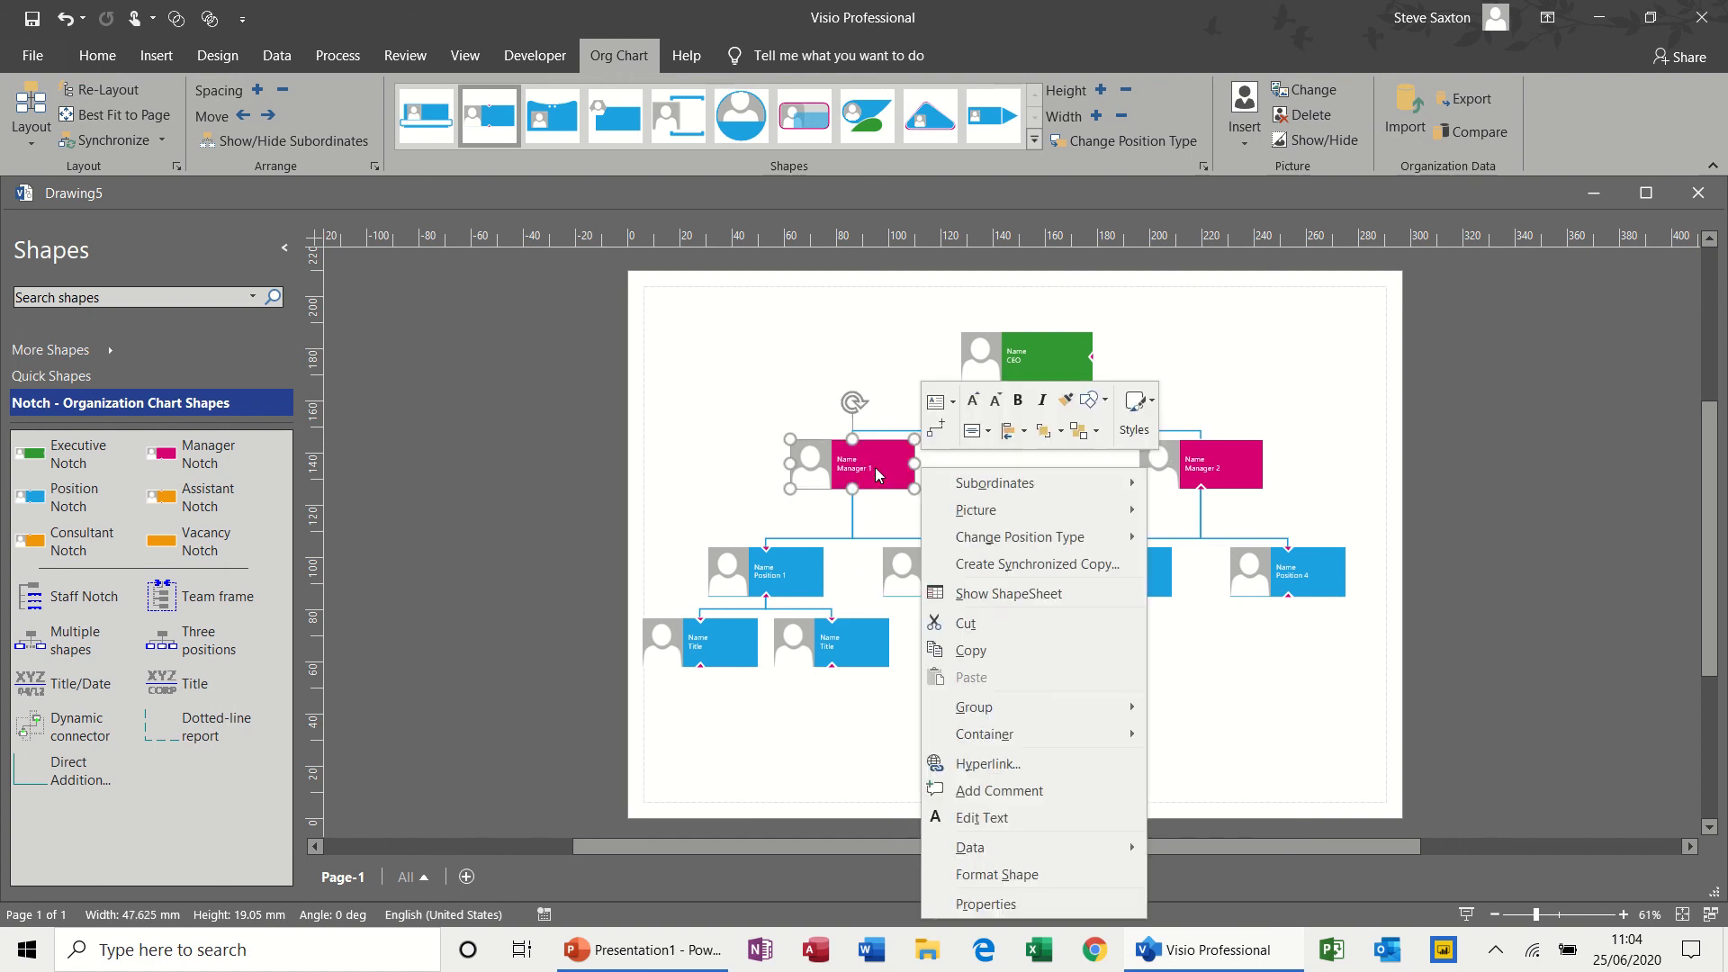
mouse_move(990, 540)
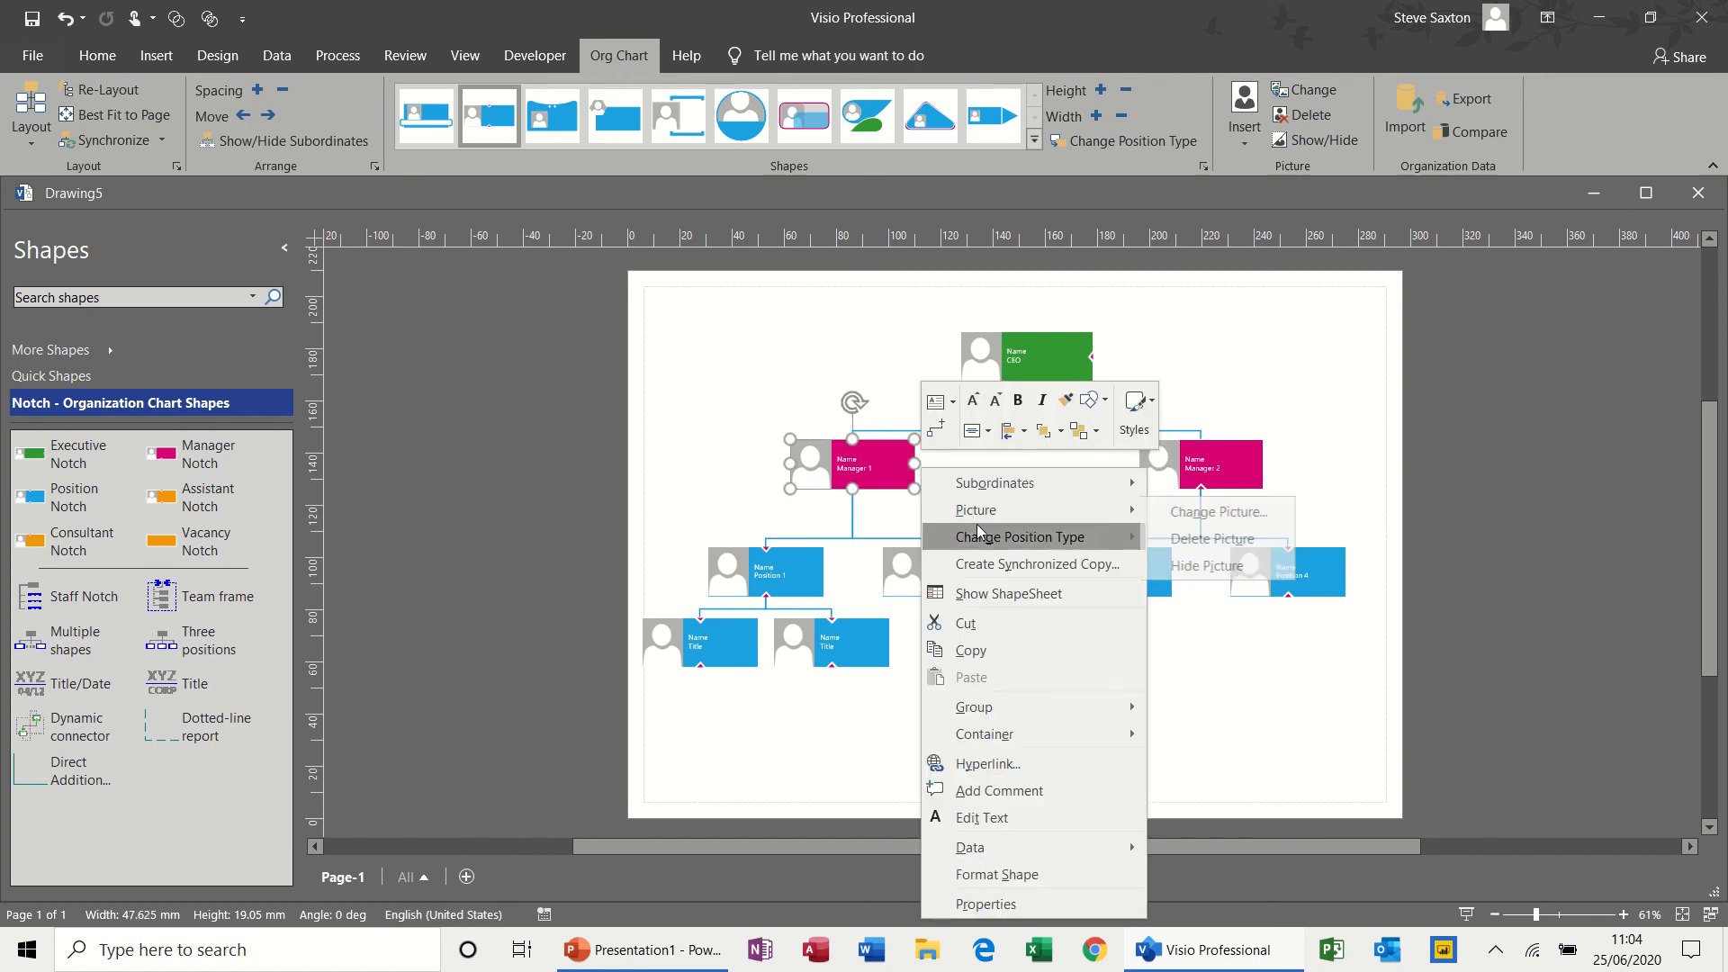
left_click(1041, 565)
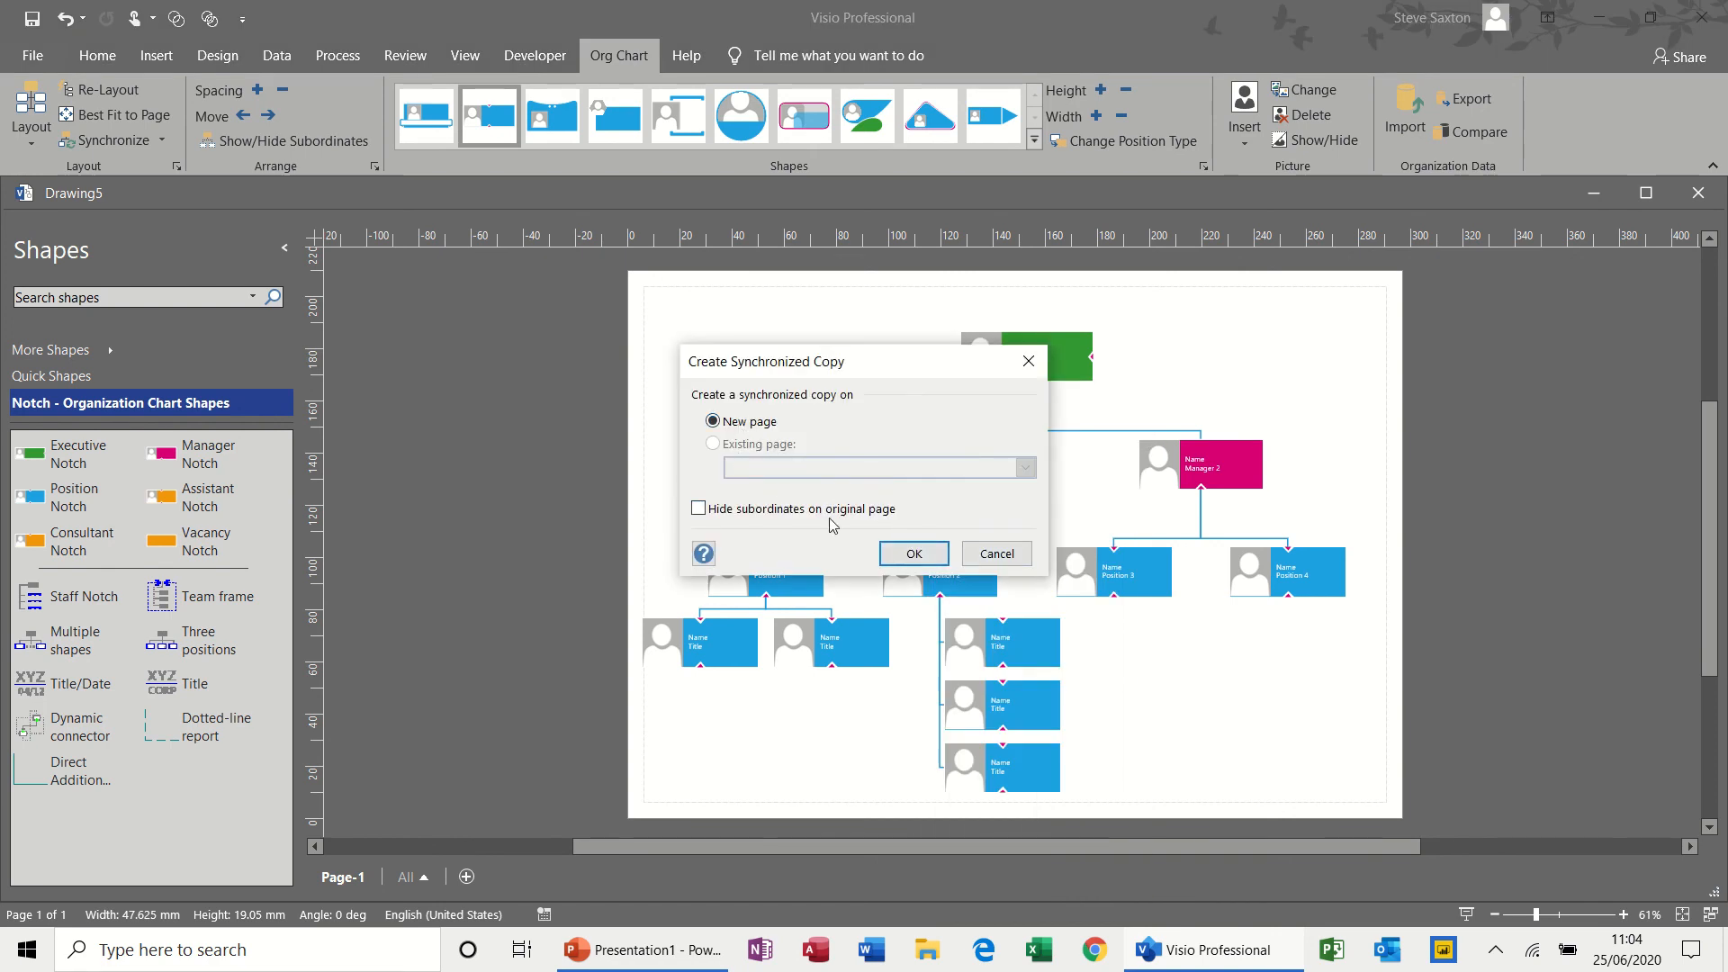
left_click(912, 554)
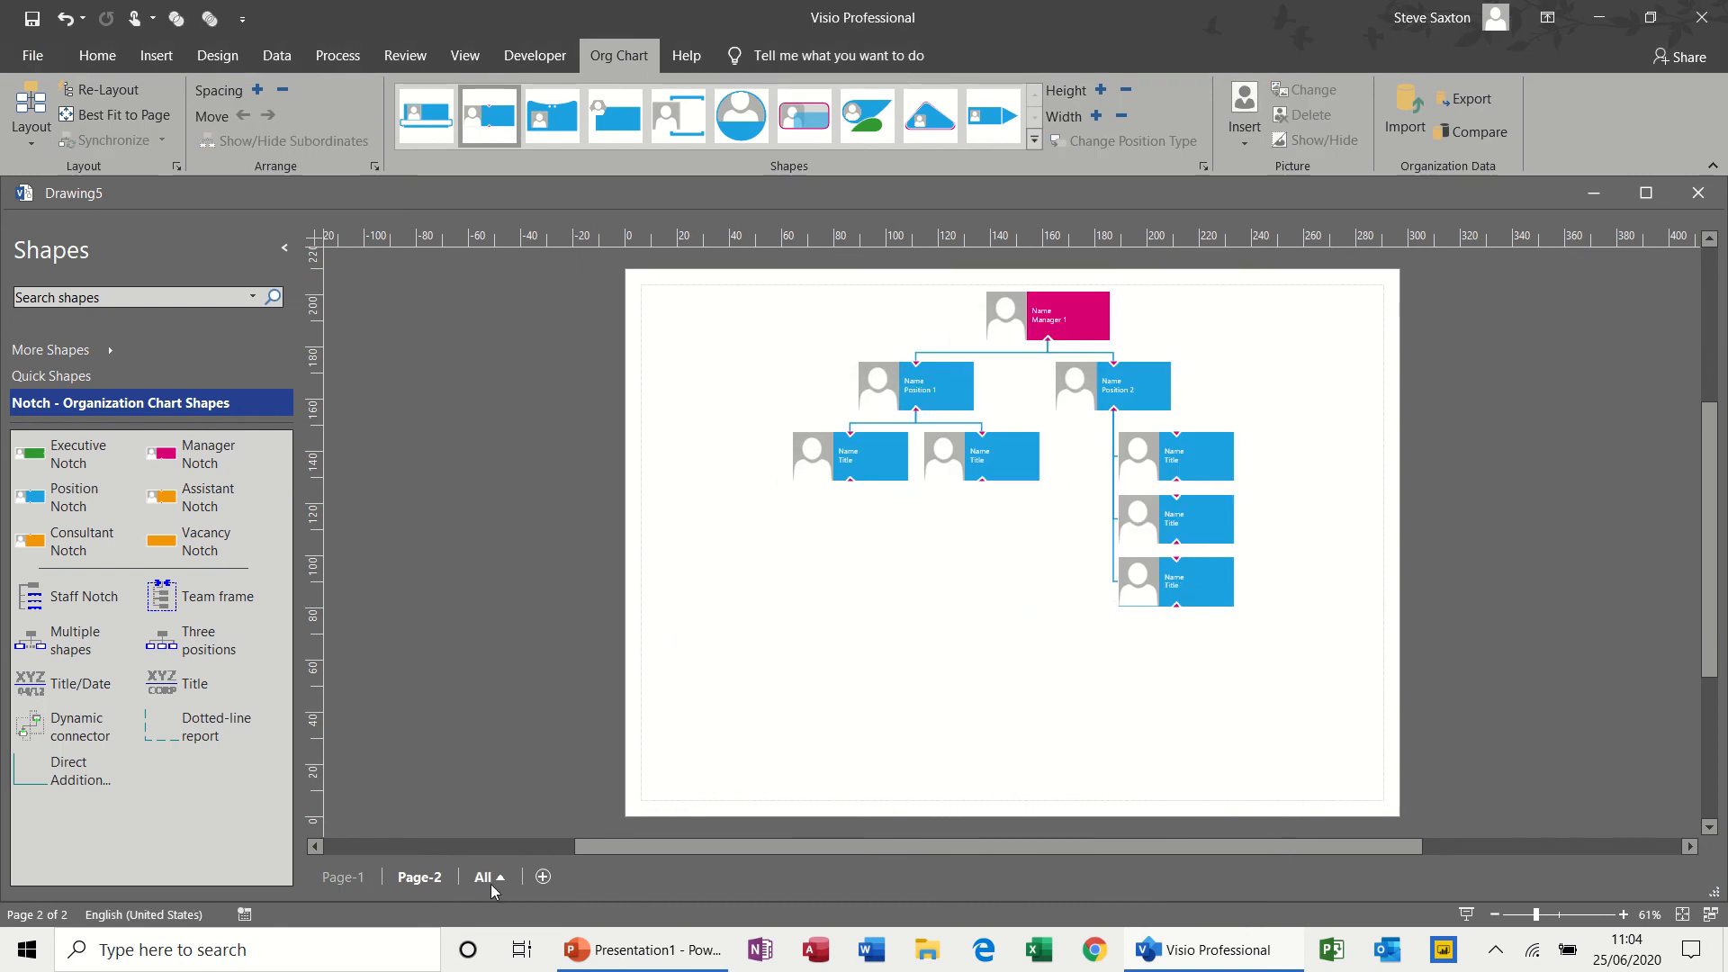
Return to Page-1 and hide the subordinates of Manager 1
left_click(345, 877)
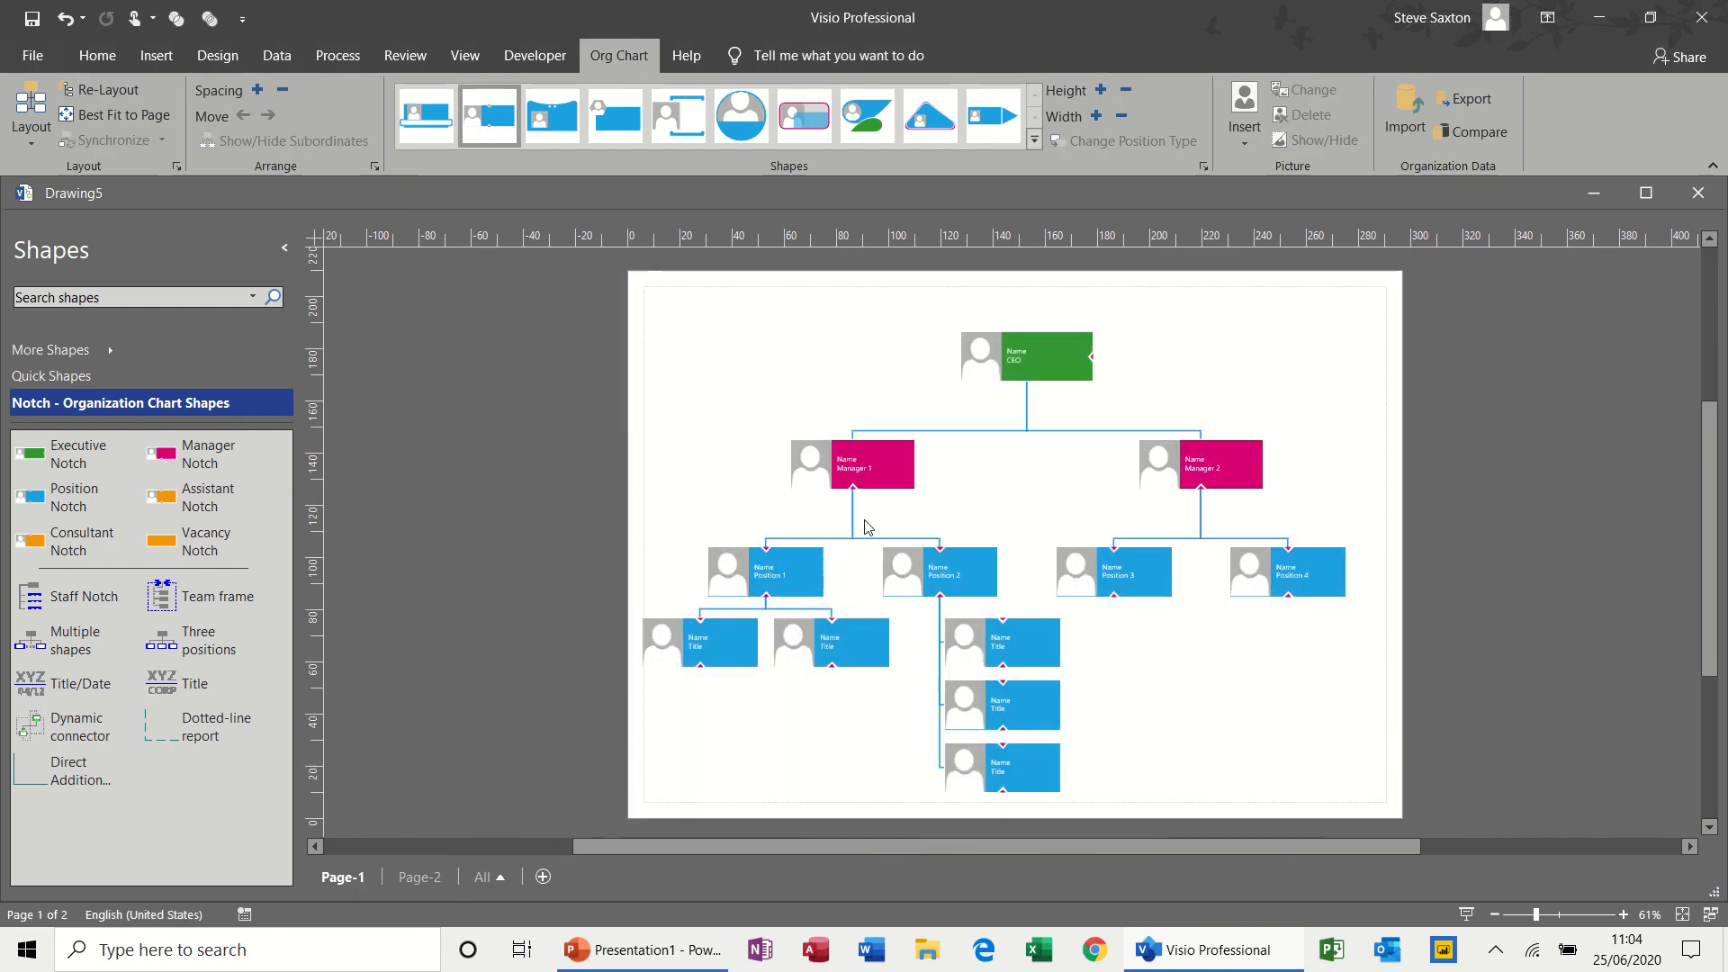
right_click(894, 467)
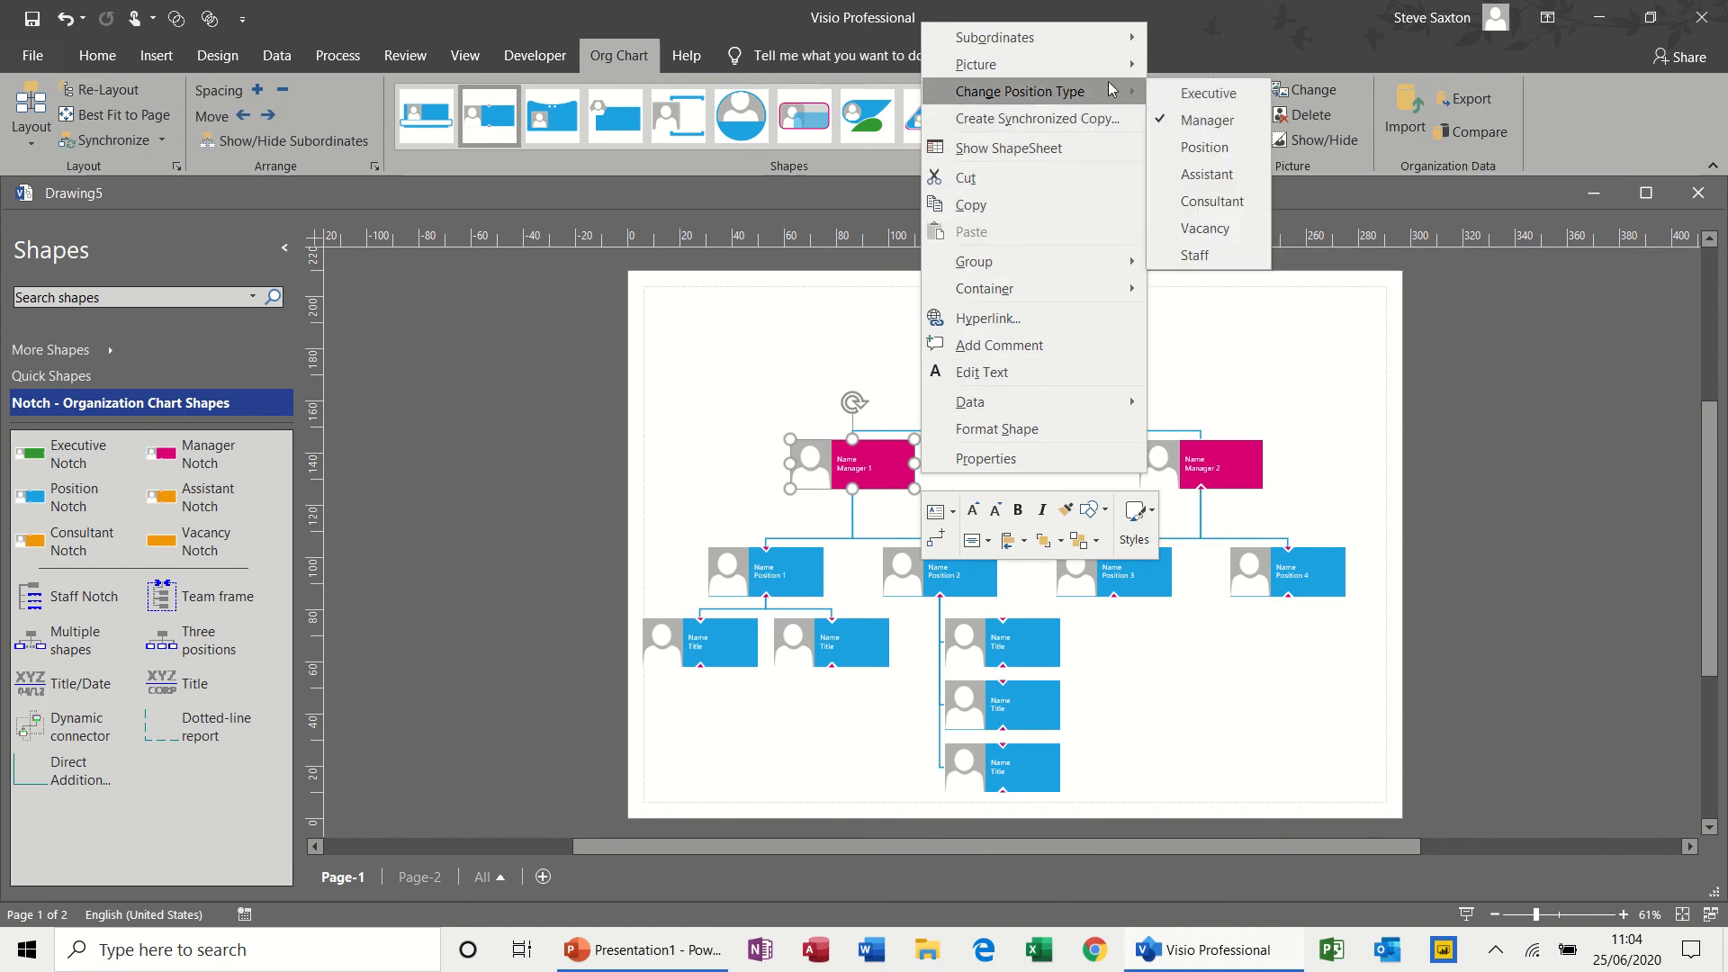
mouse_move(1125, 45)
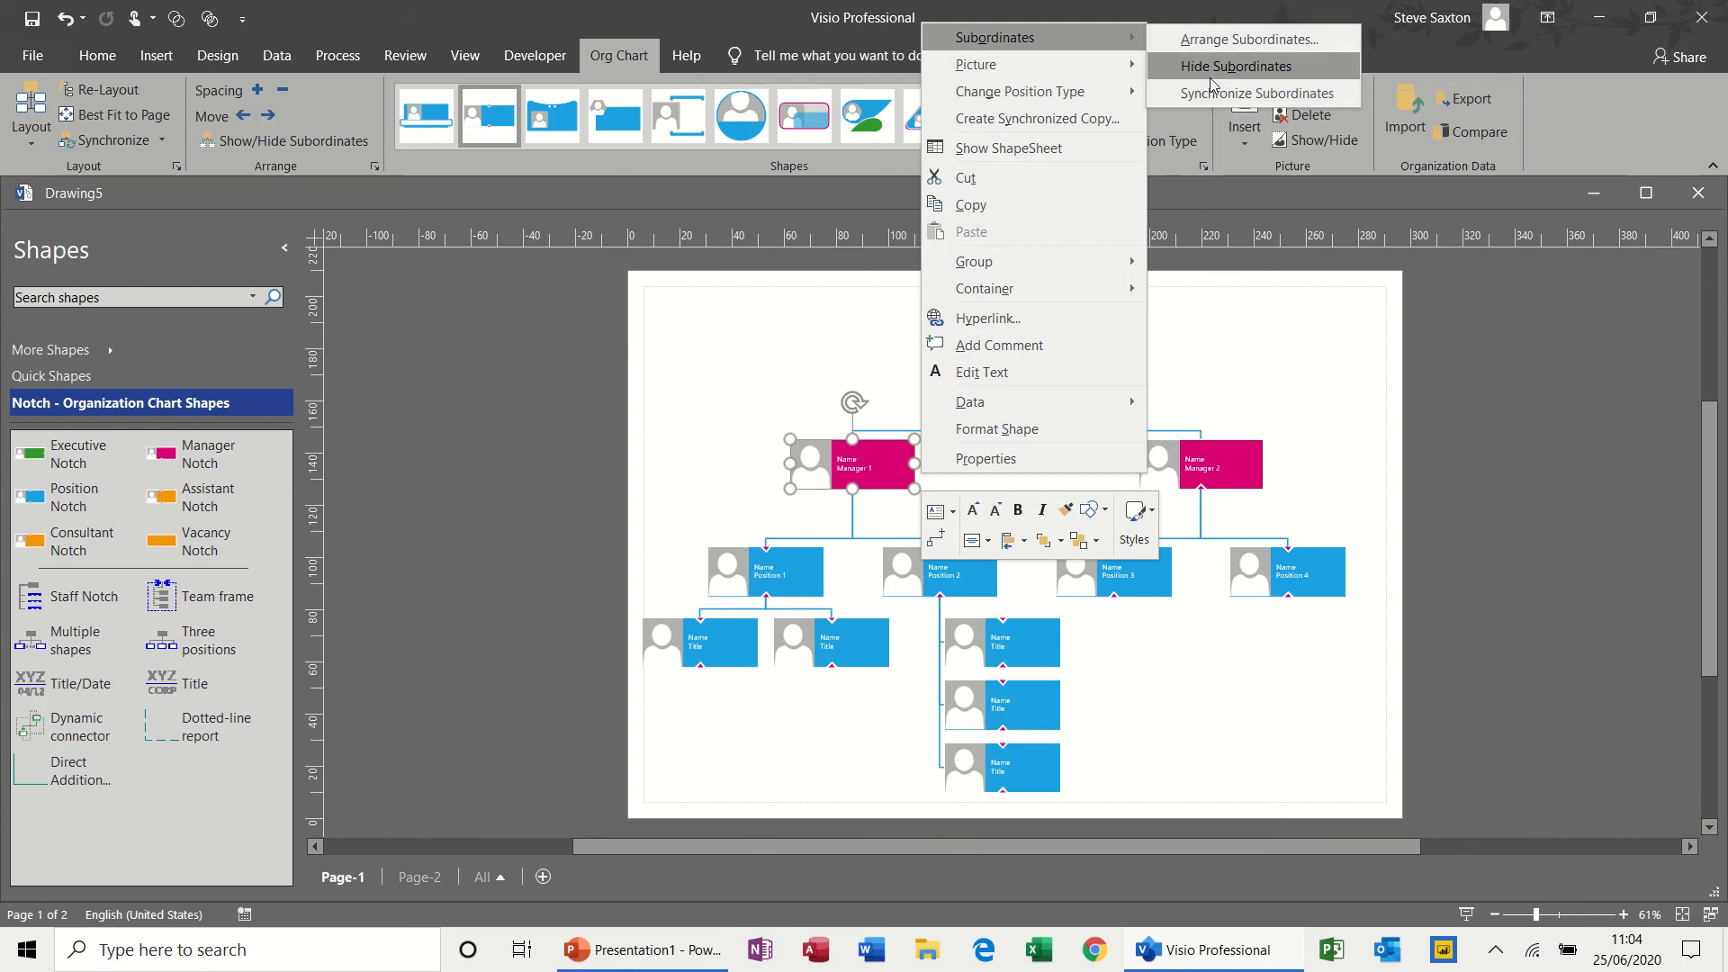
left_click(1265, 72)
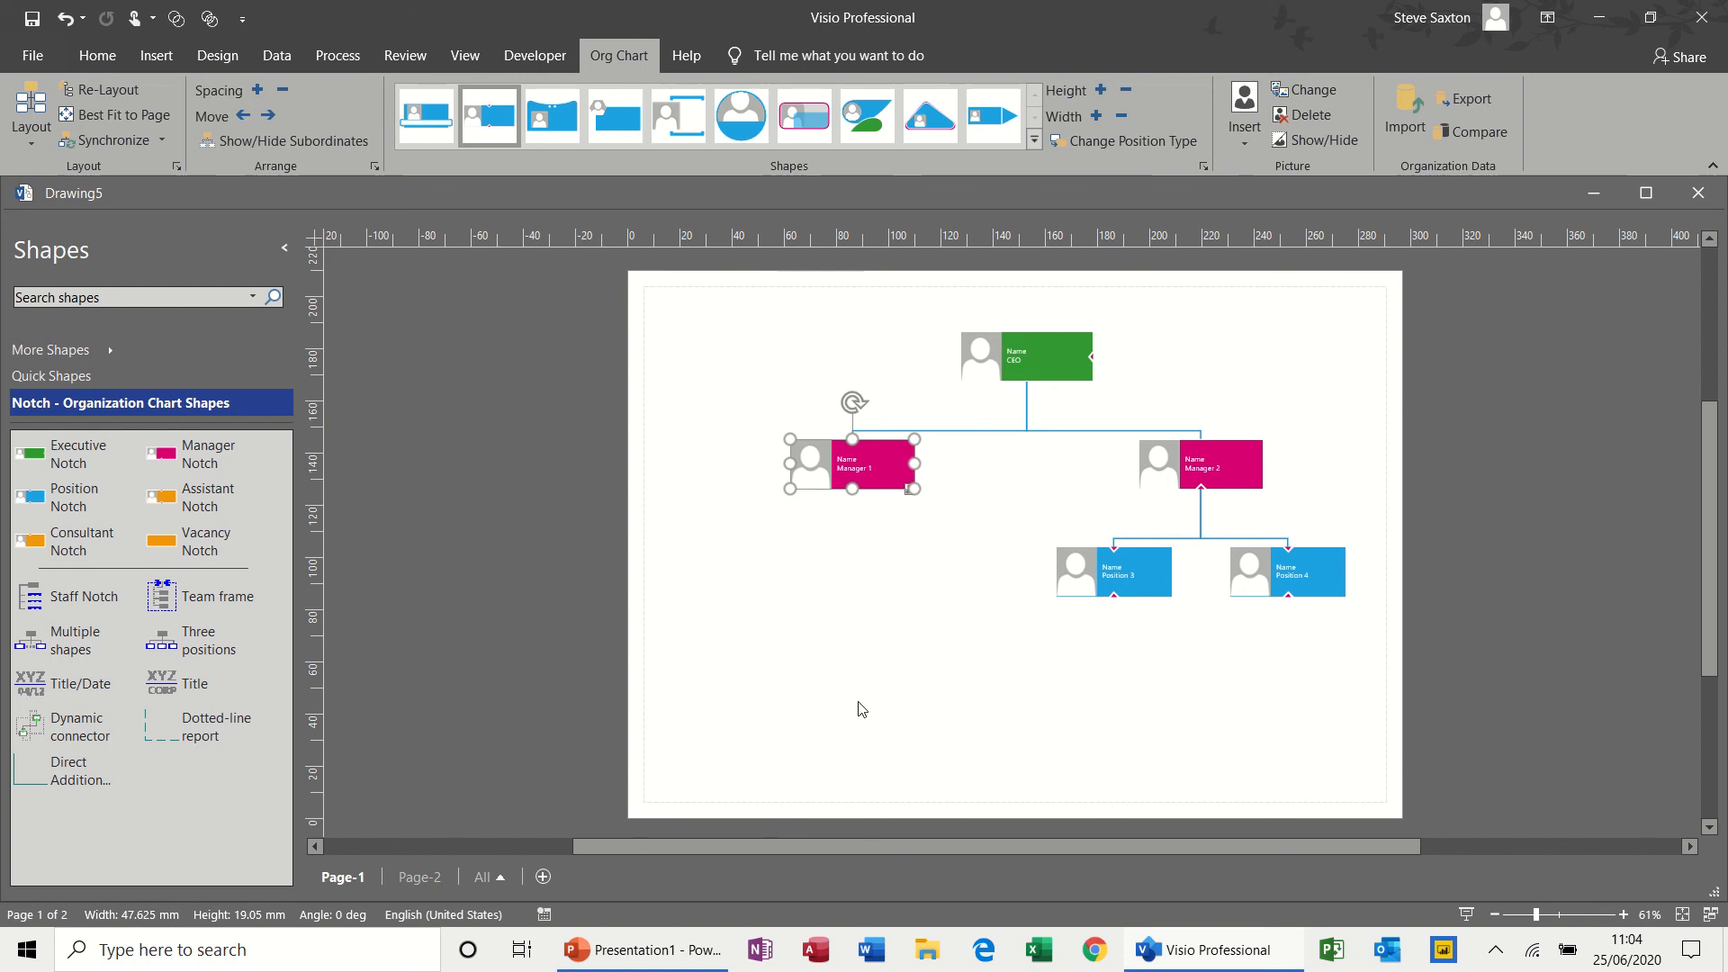
Change the CEO shape's picture to the second portrait JPG in the Pictures folder
left_click(987, 352)
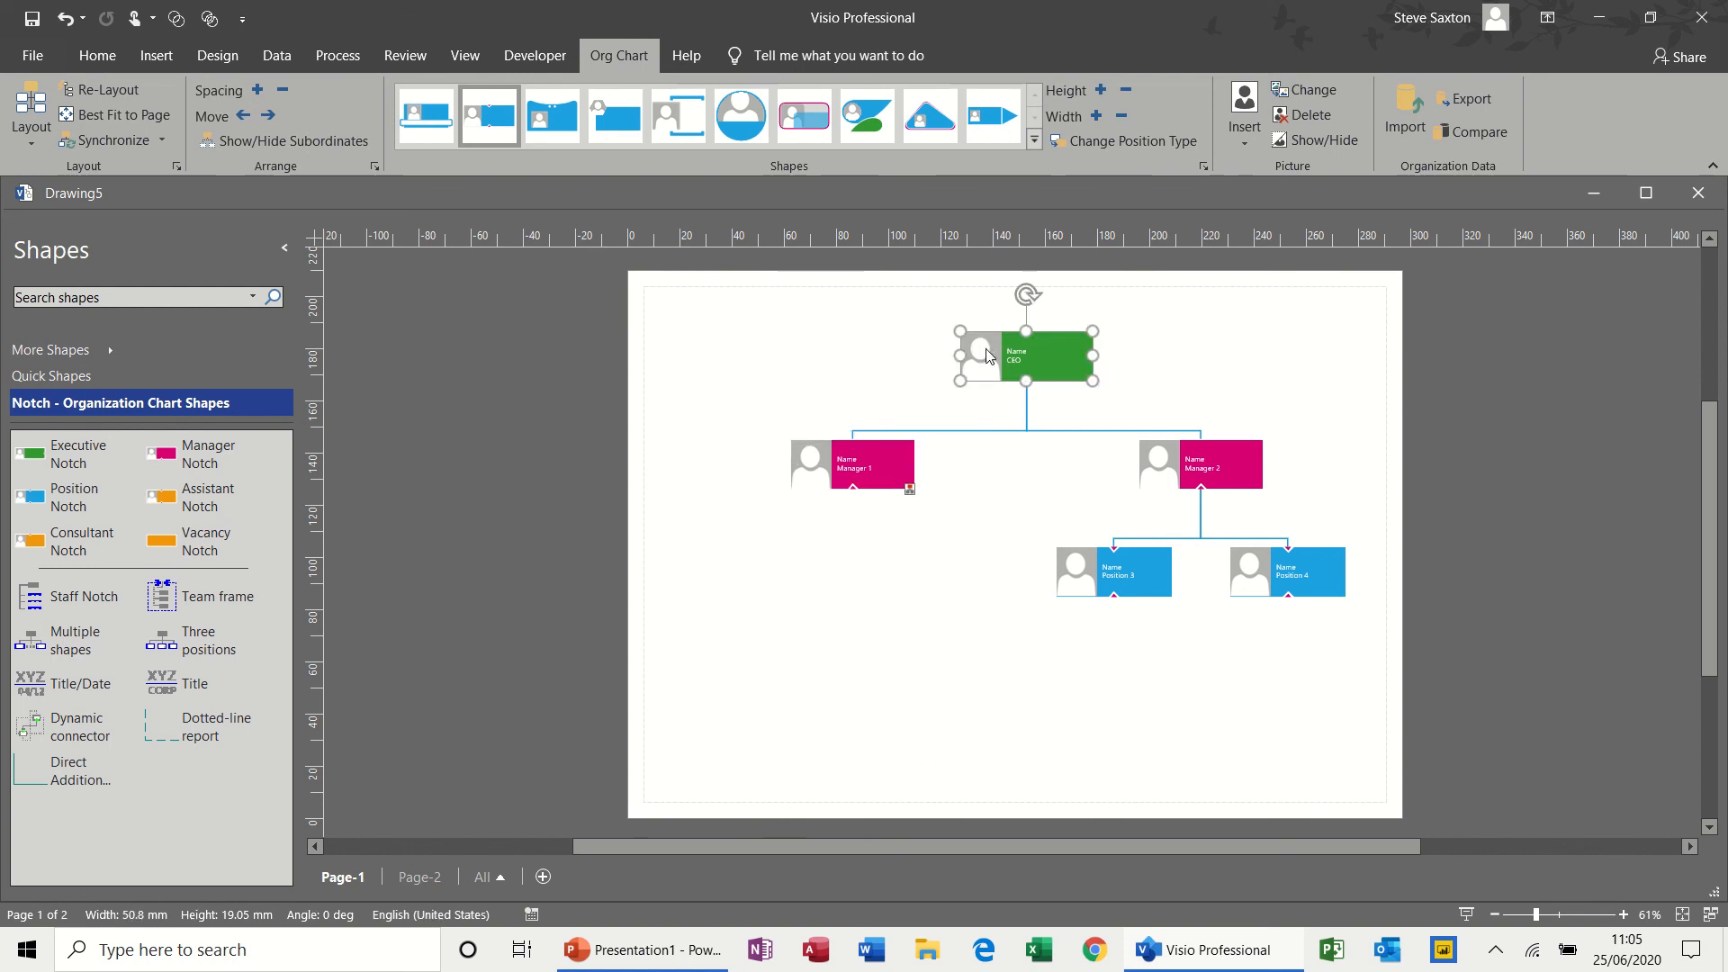
right_click(986, 354)
mouse_move(1132, 393)
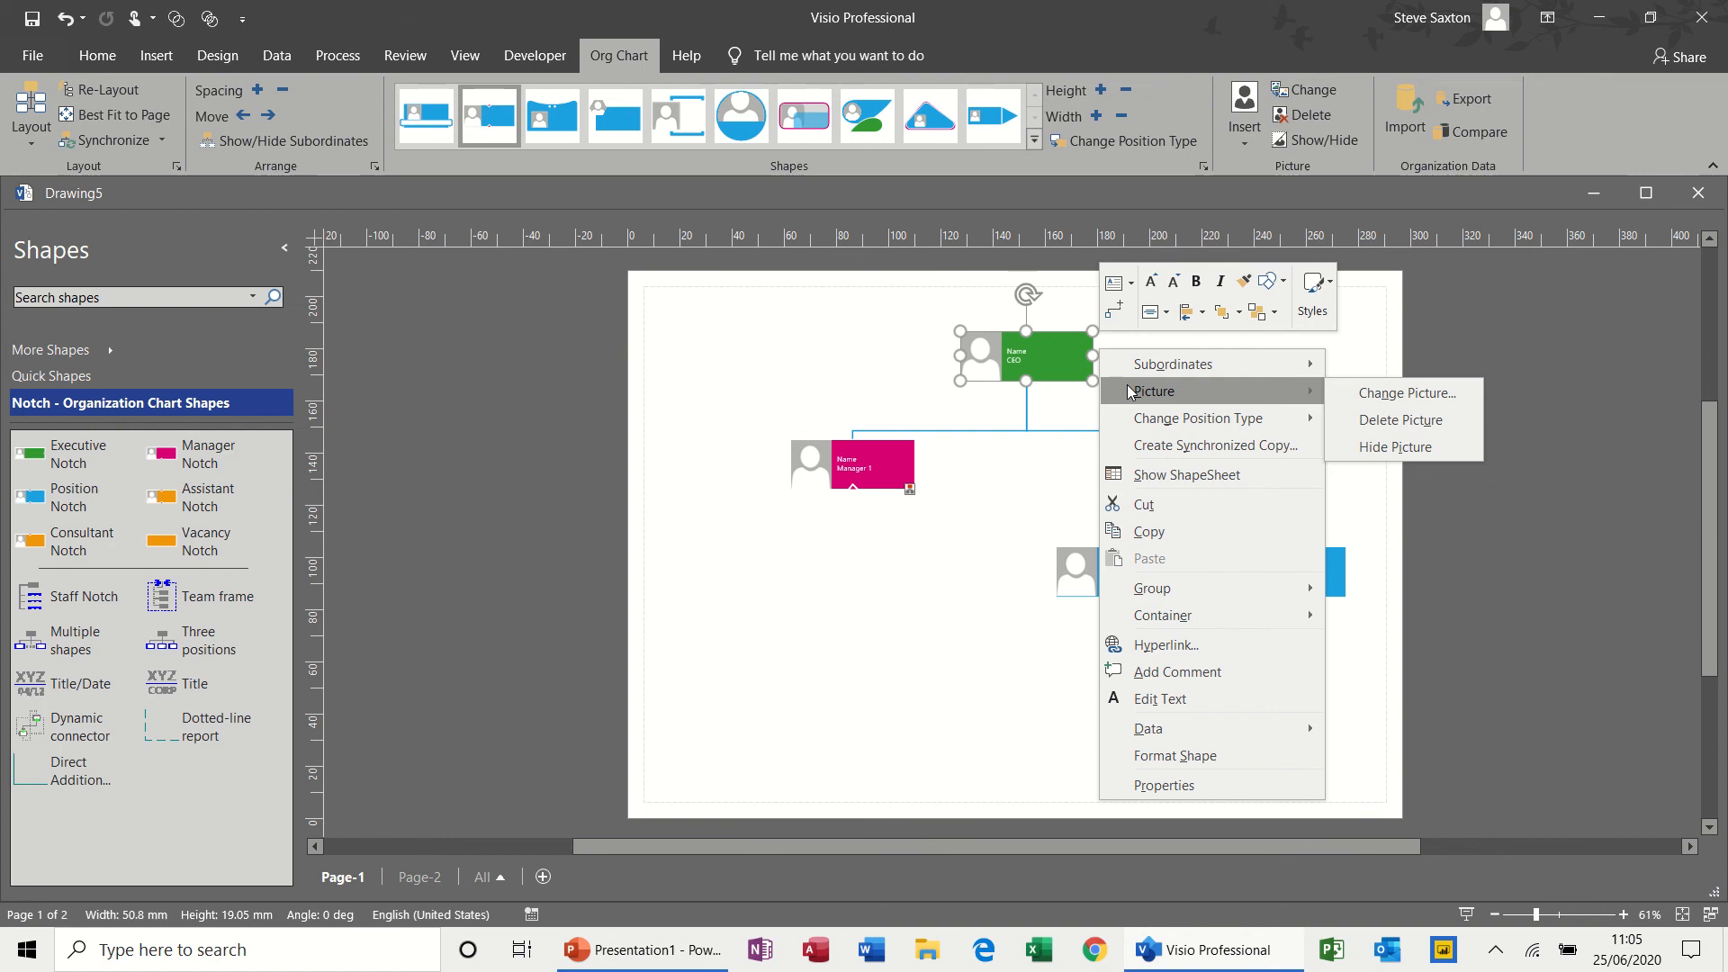
left_click(1389, 393)
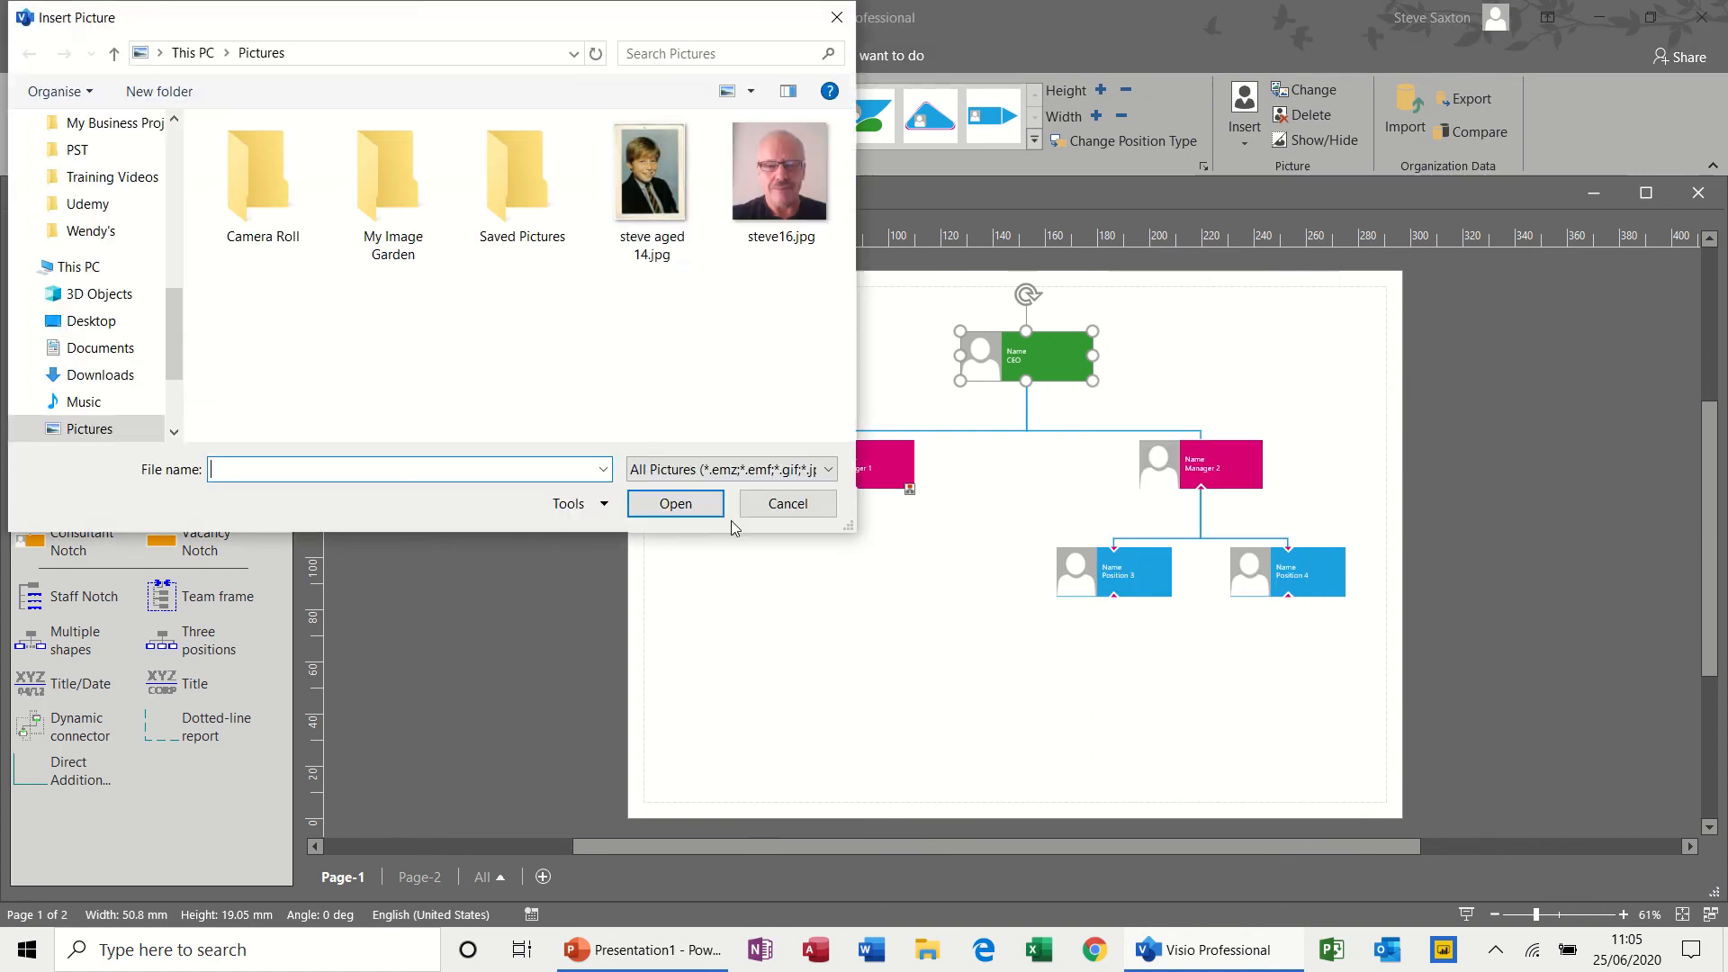
double_click(776, 171)
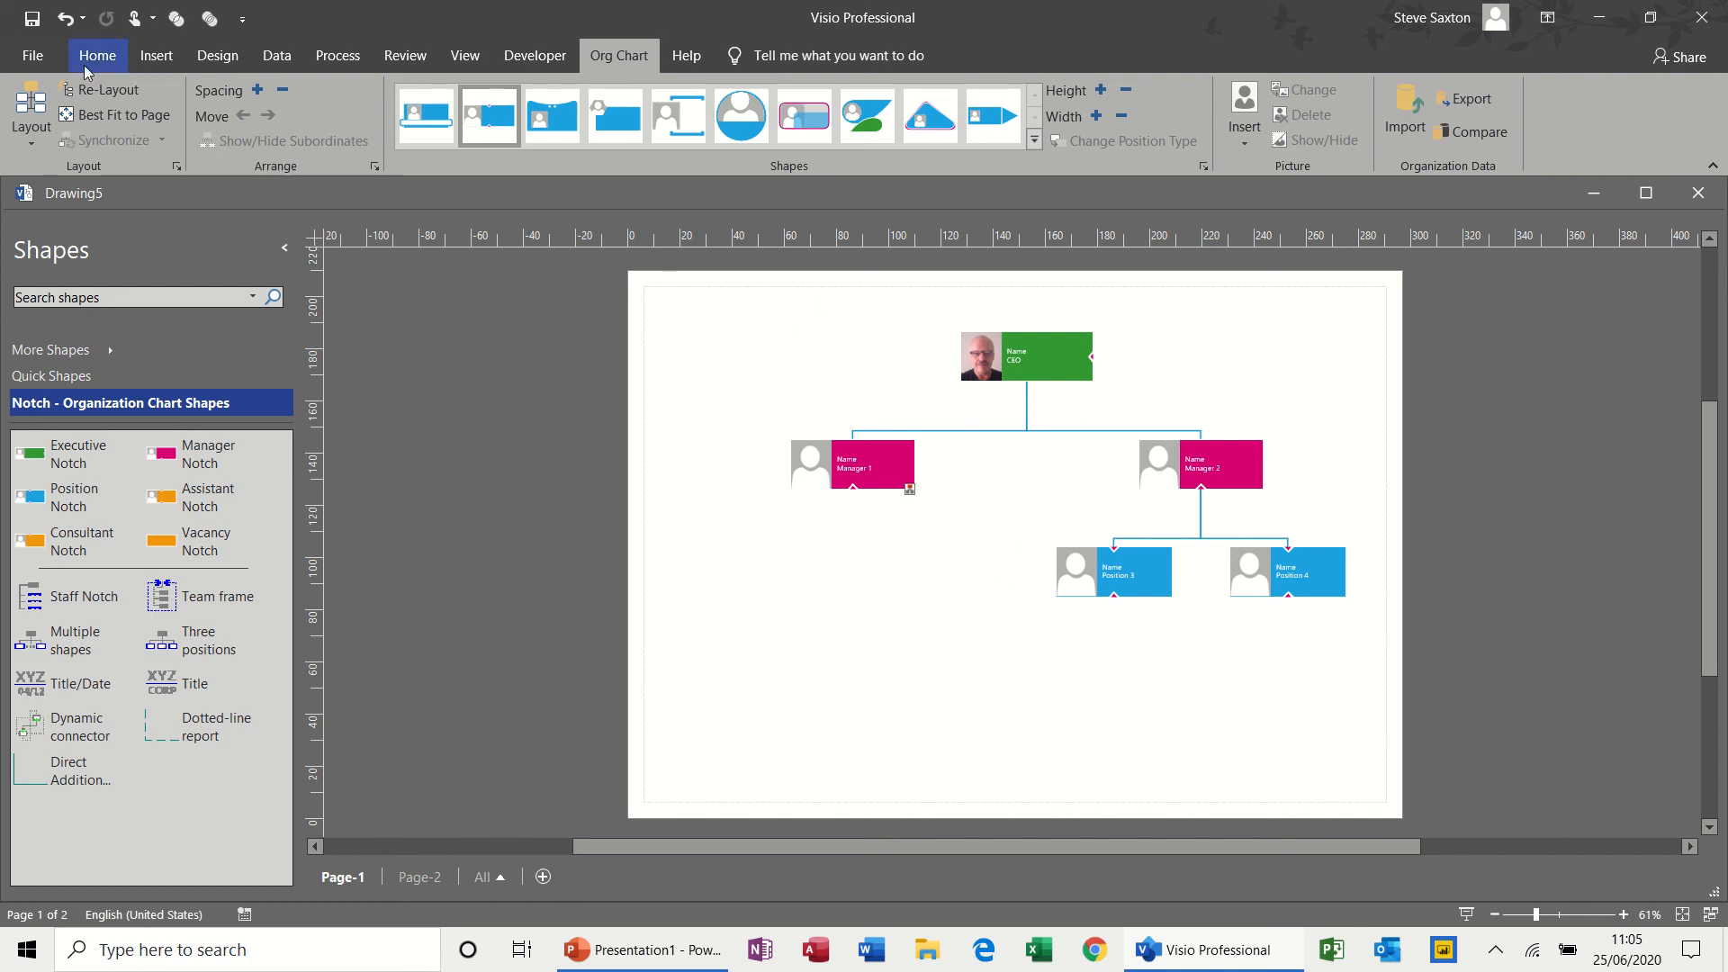
Create a new drawing from the blank Timeline template in metric units
left_click(32, 56)
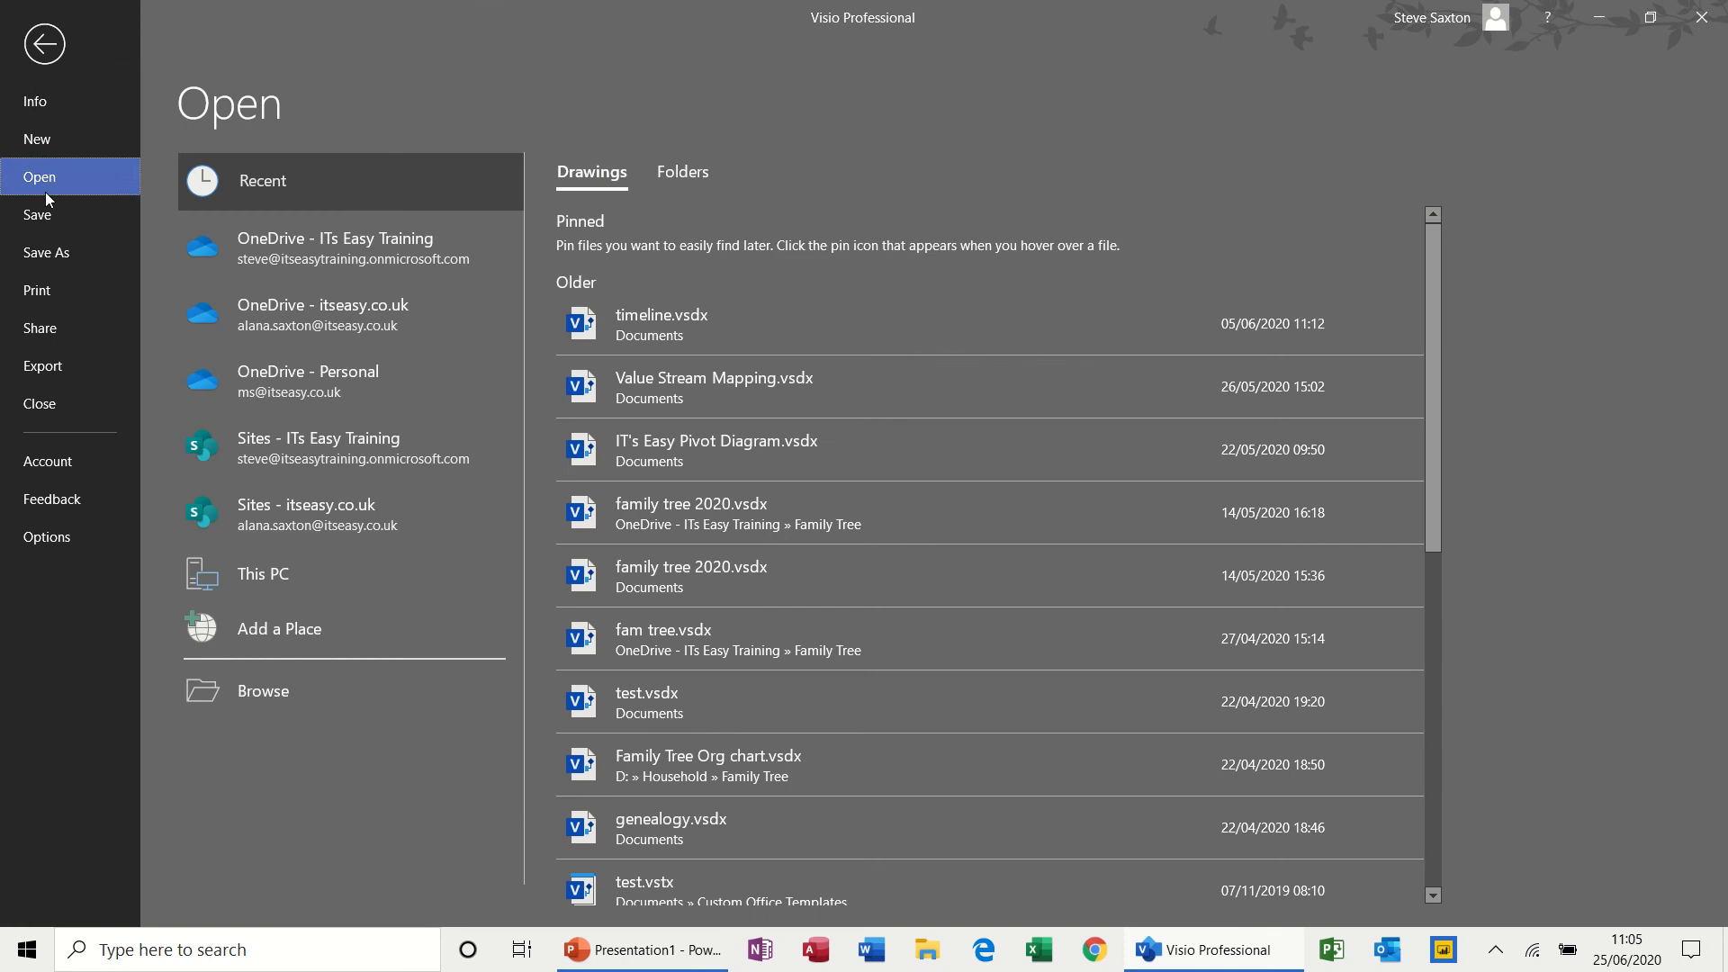
left_click(36, 146)
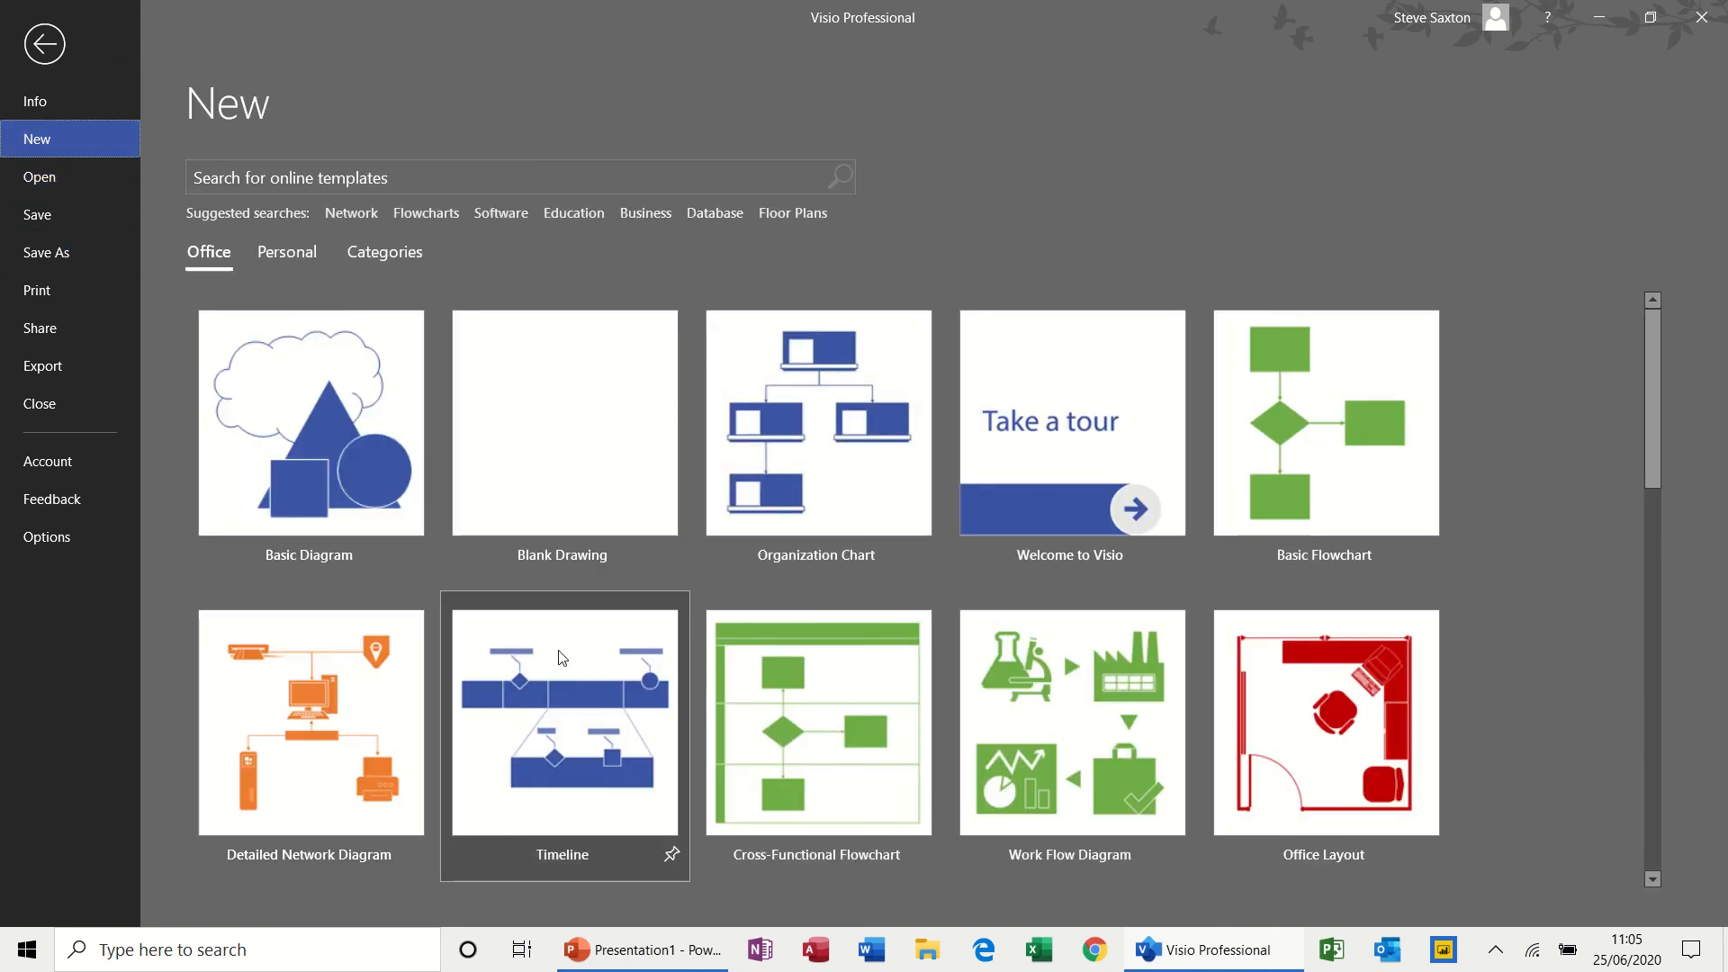
left_click(581, 652)
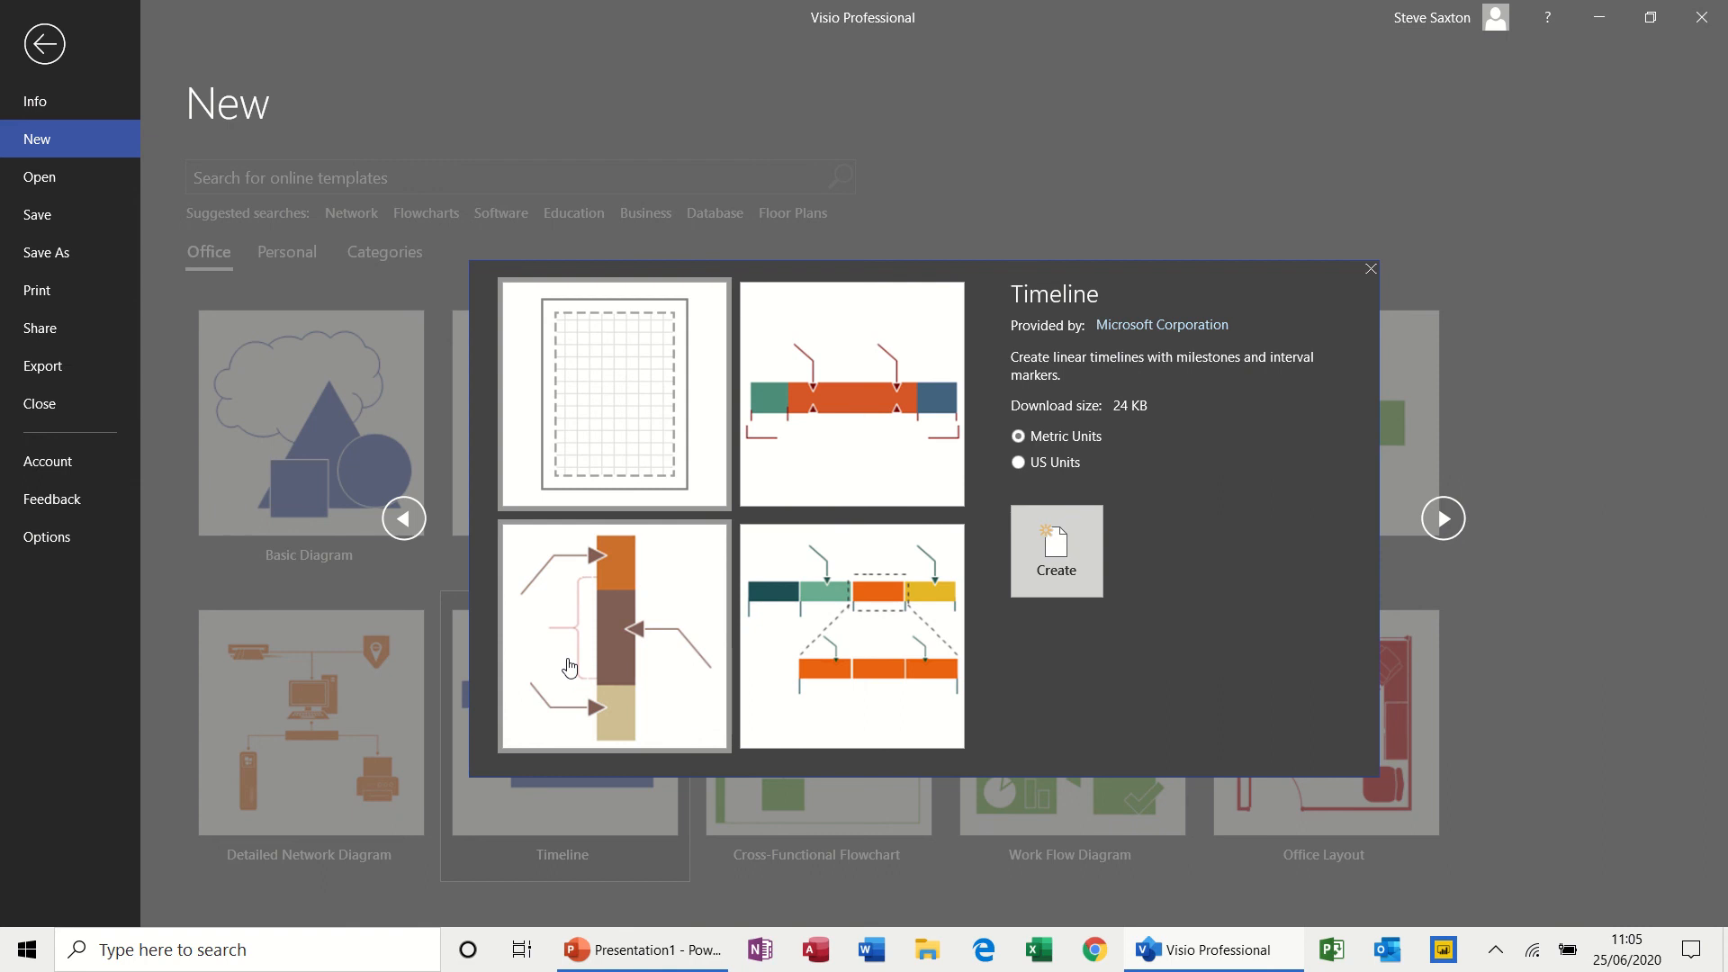
left_click(1072, 565)
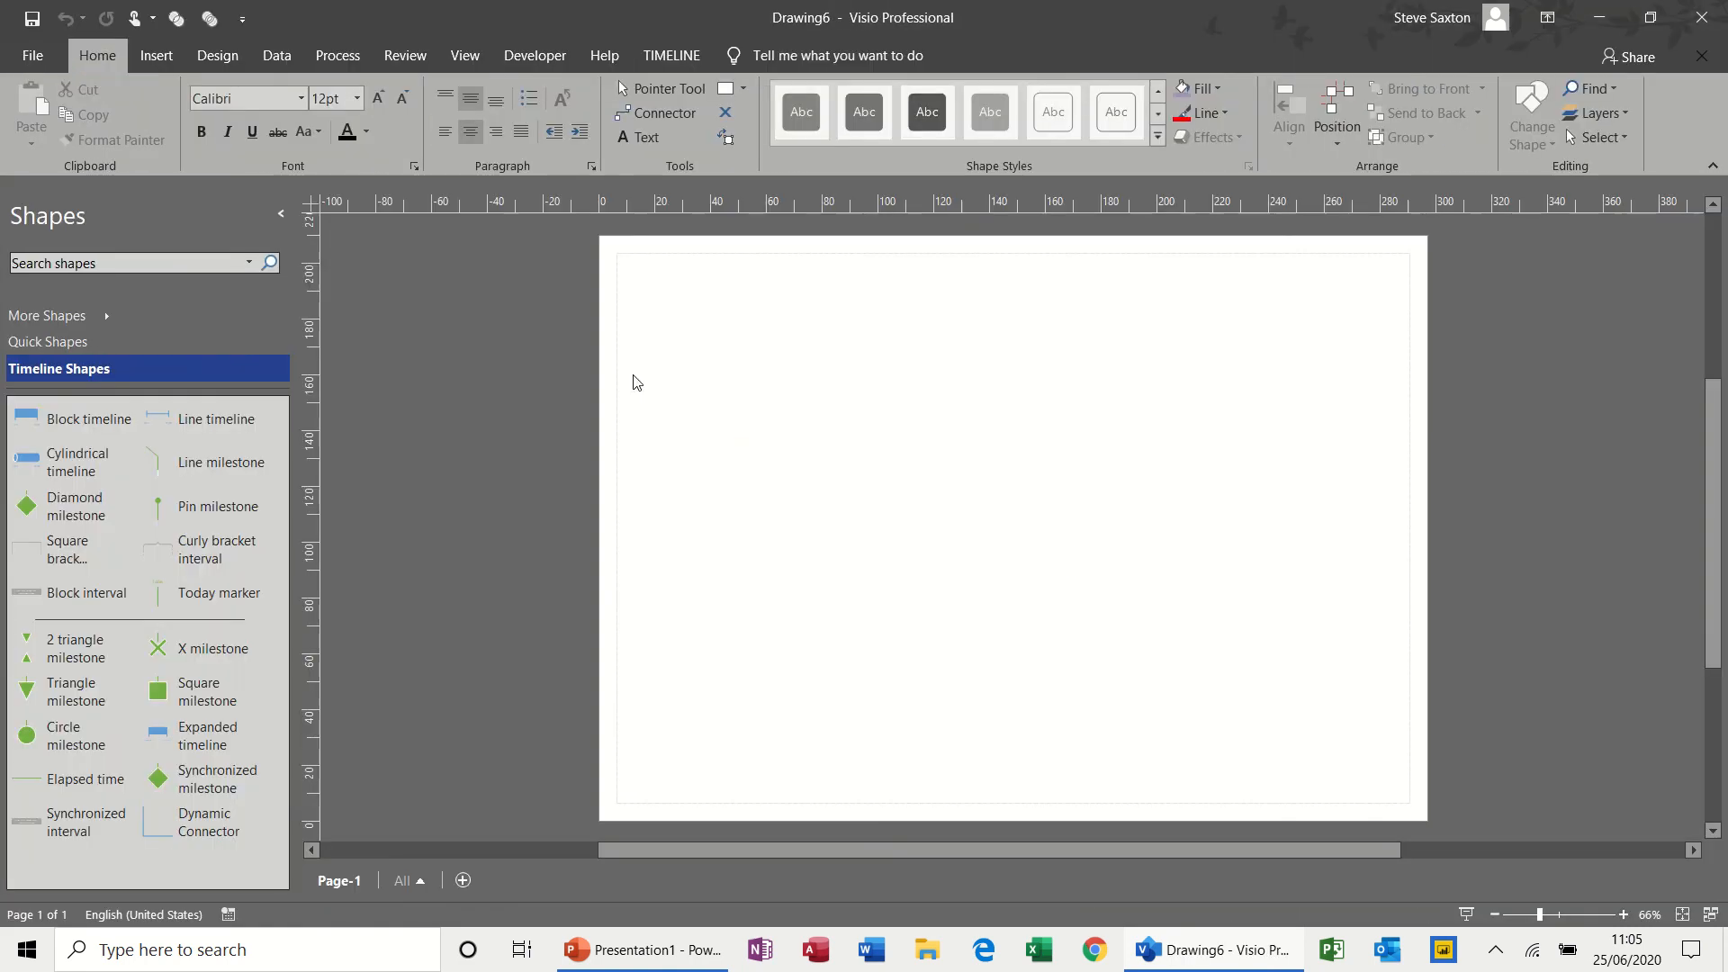
Place a Cylindrical timeline across the upper part of the page, running from 28/05/2020 to 26/11/2020 with a Months scale
left_click(72, 343)
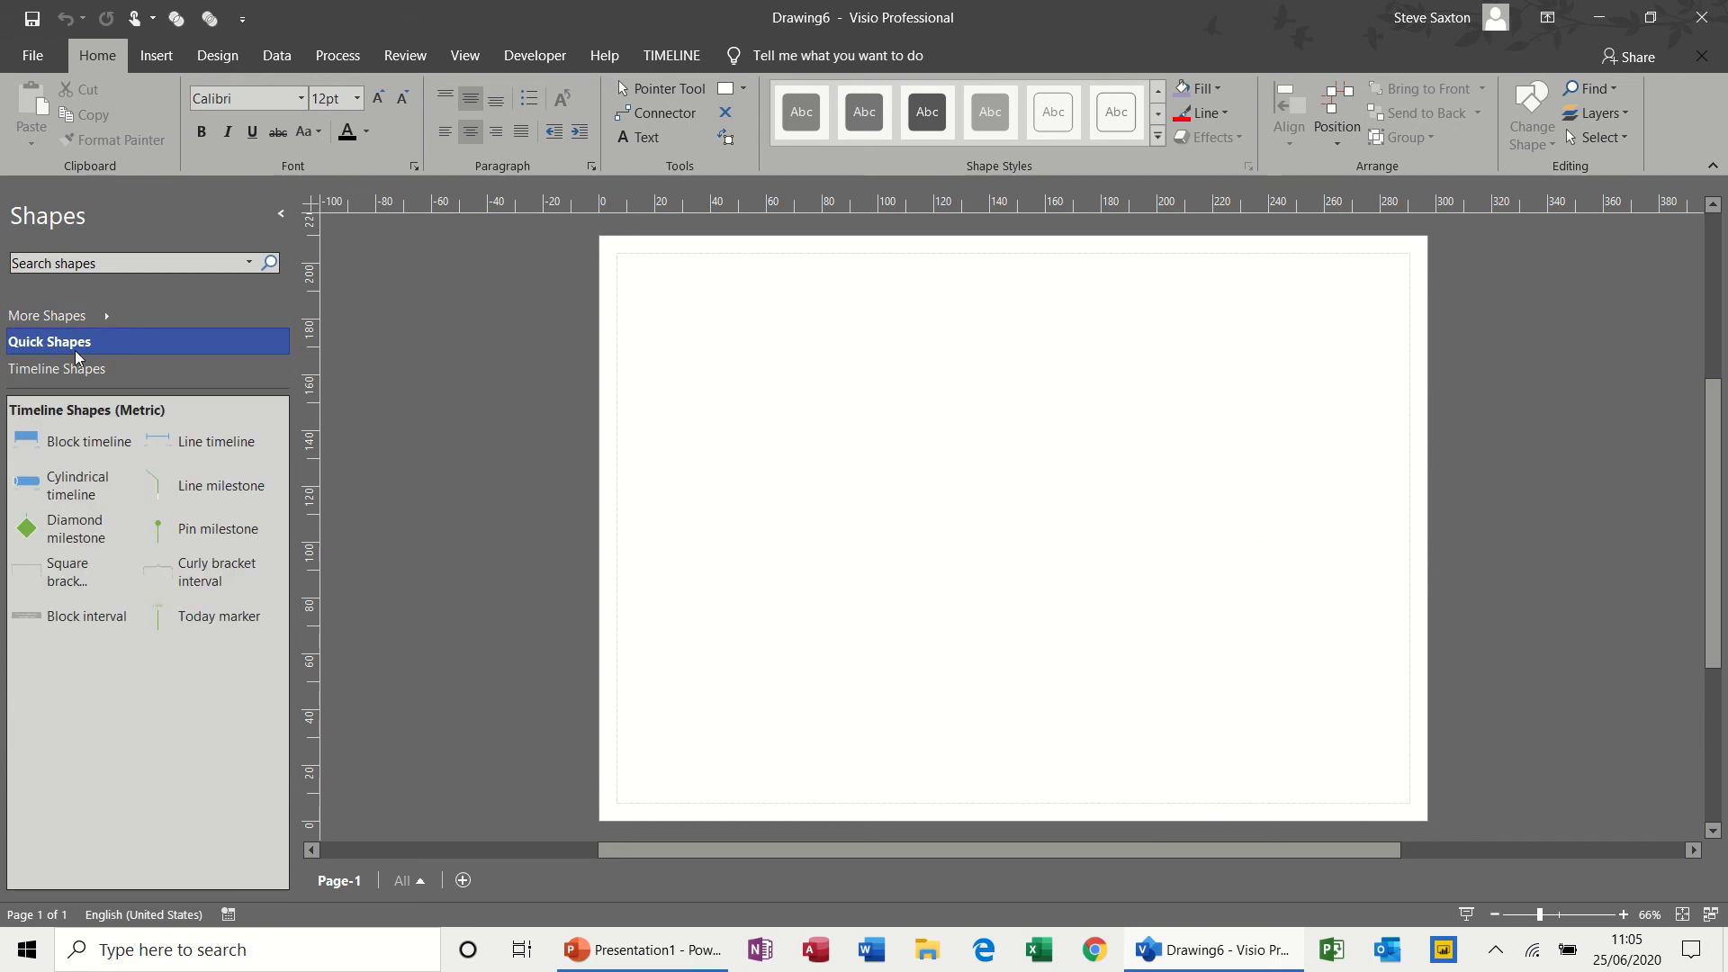
left_click(100, 369)
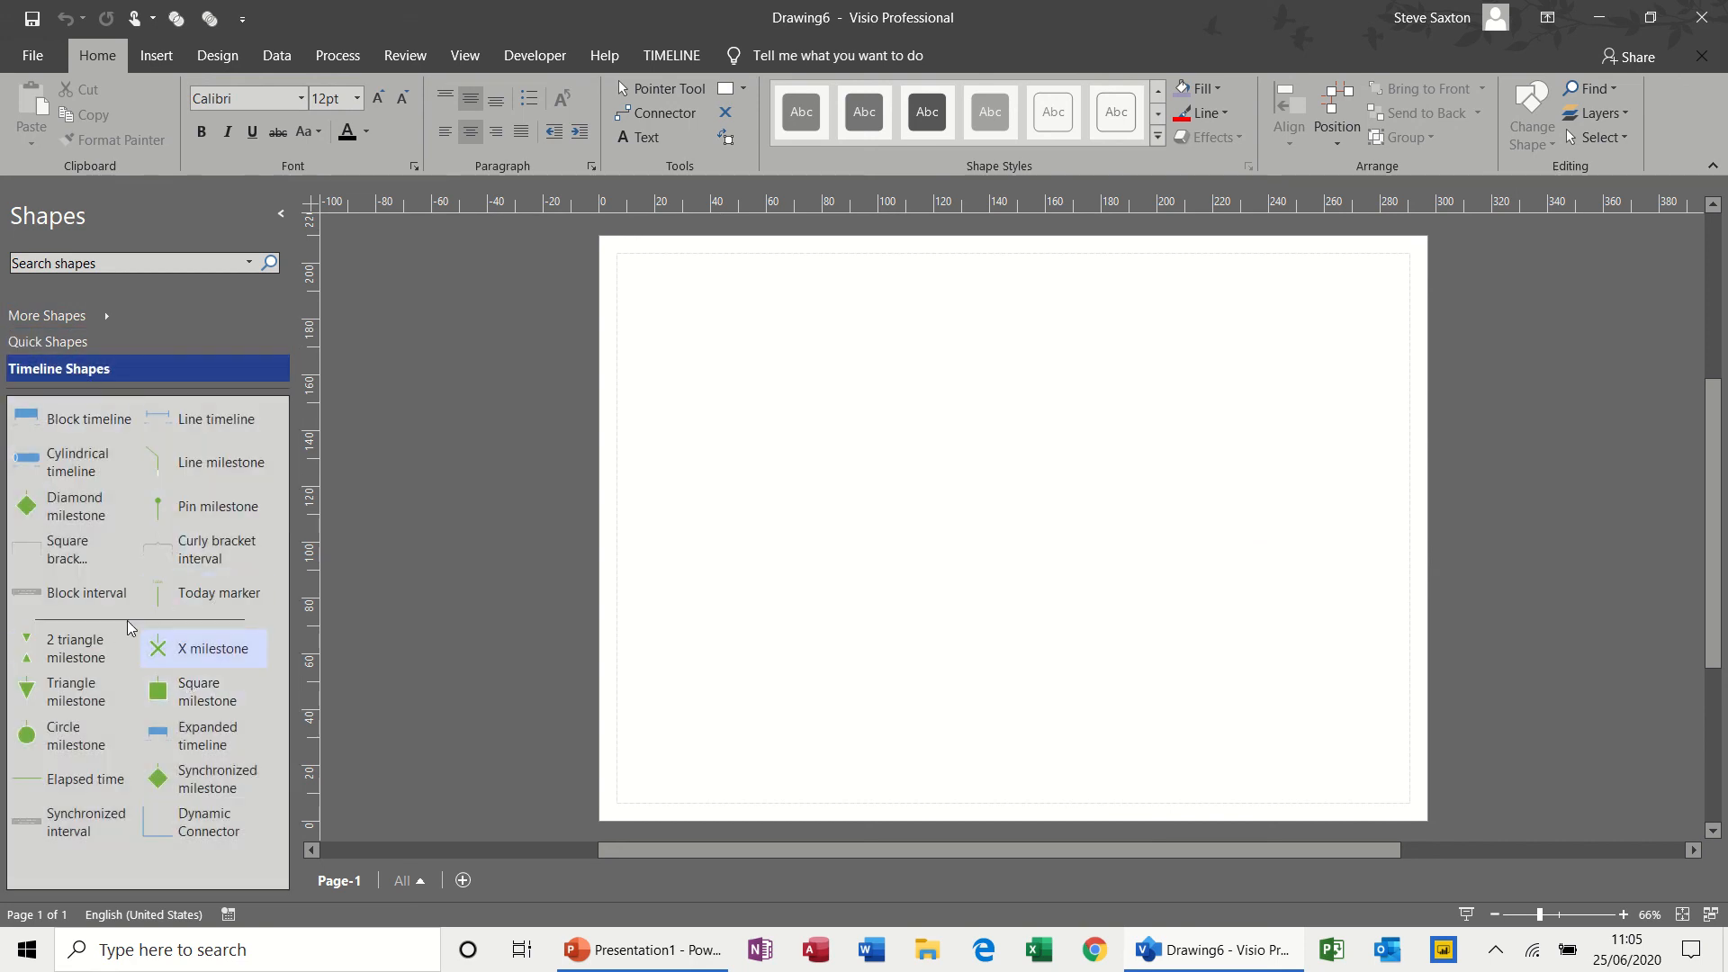
left_click_drag(72, 478, 993, 423)
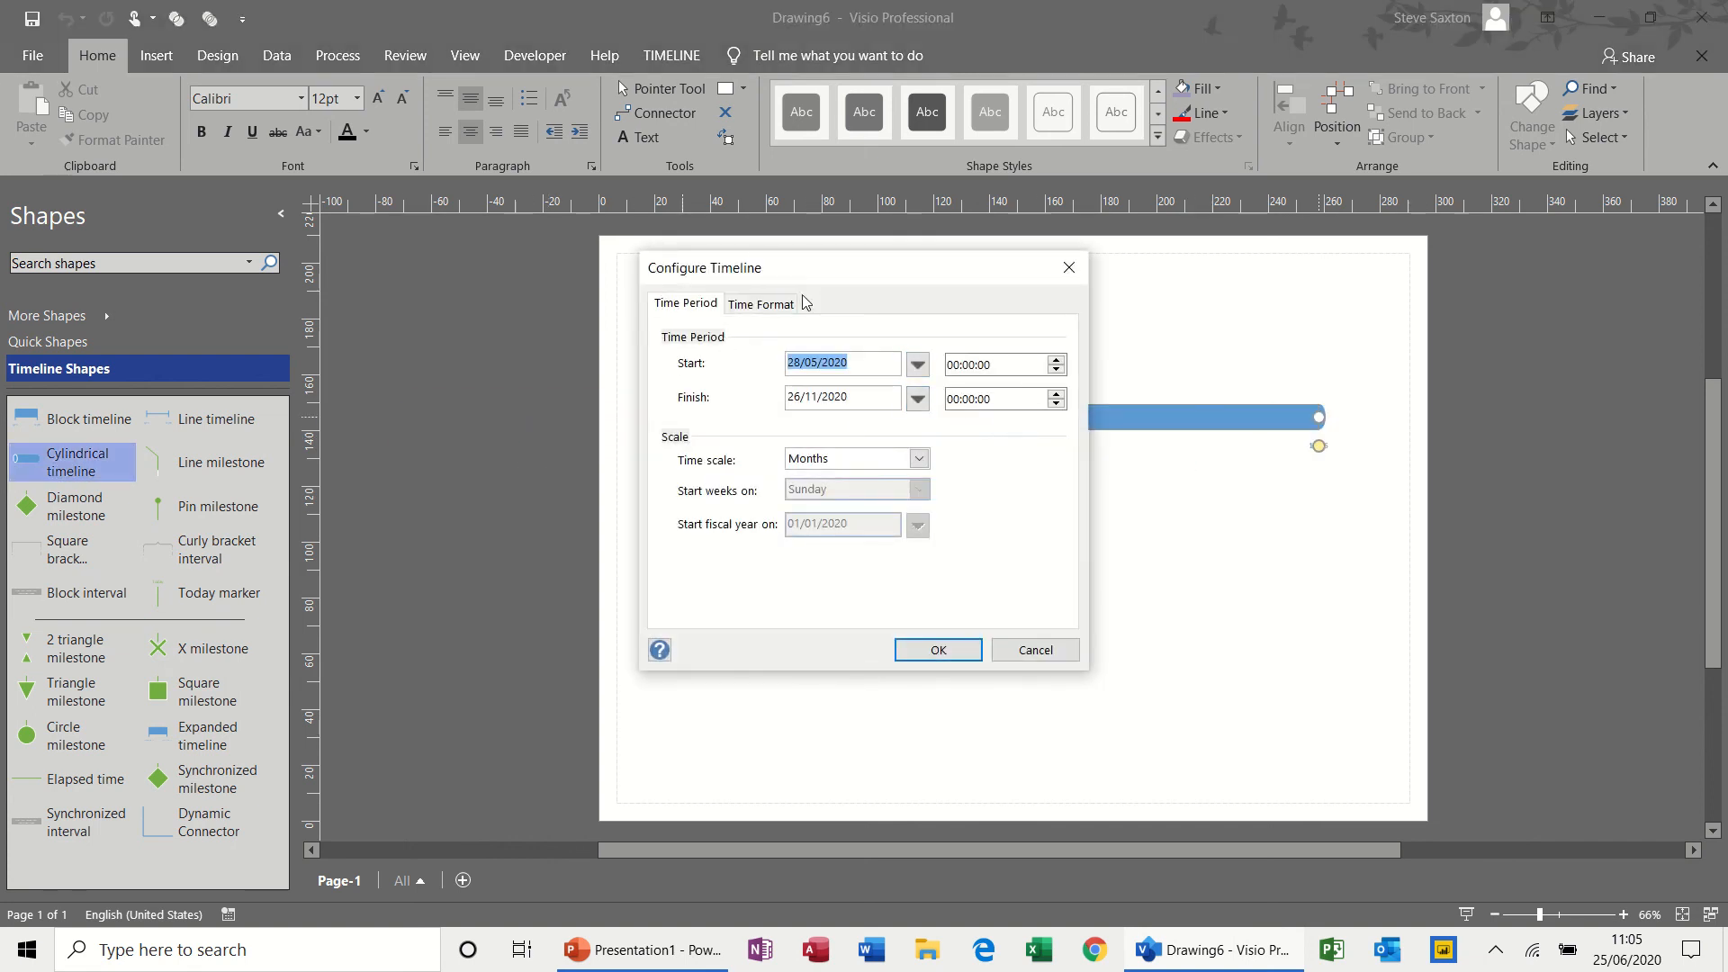
left_click(771, 305)
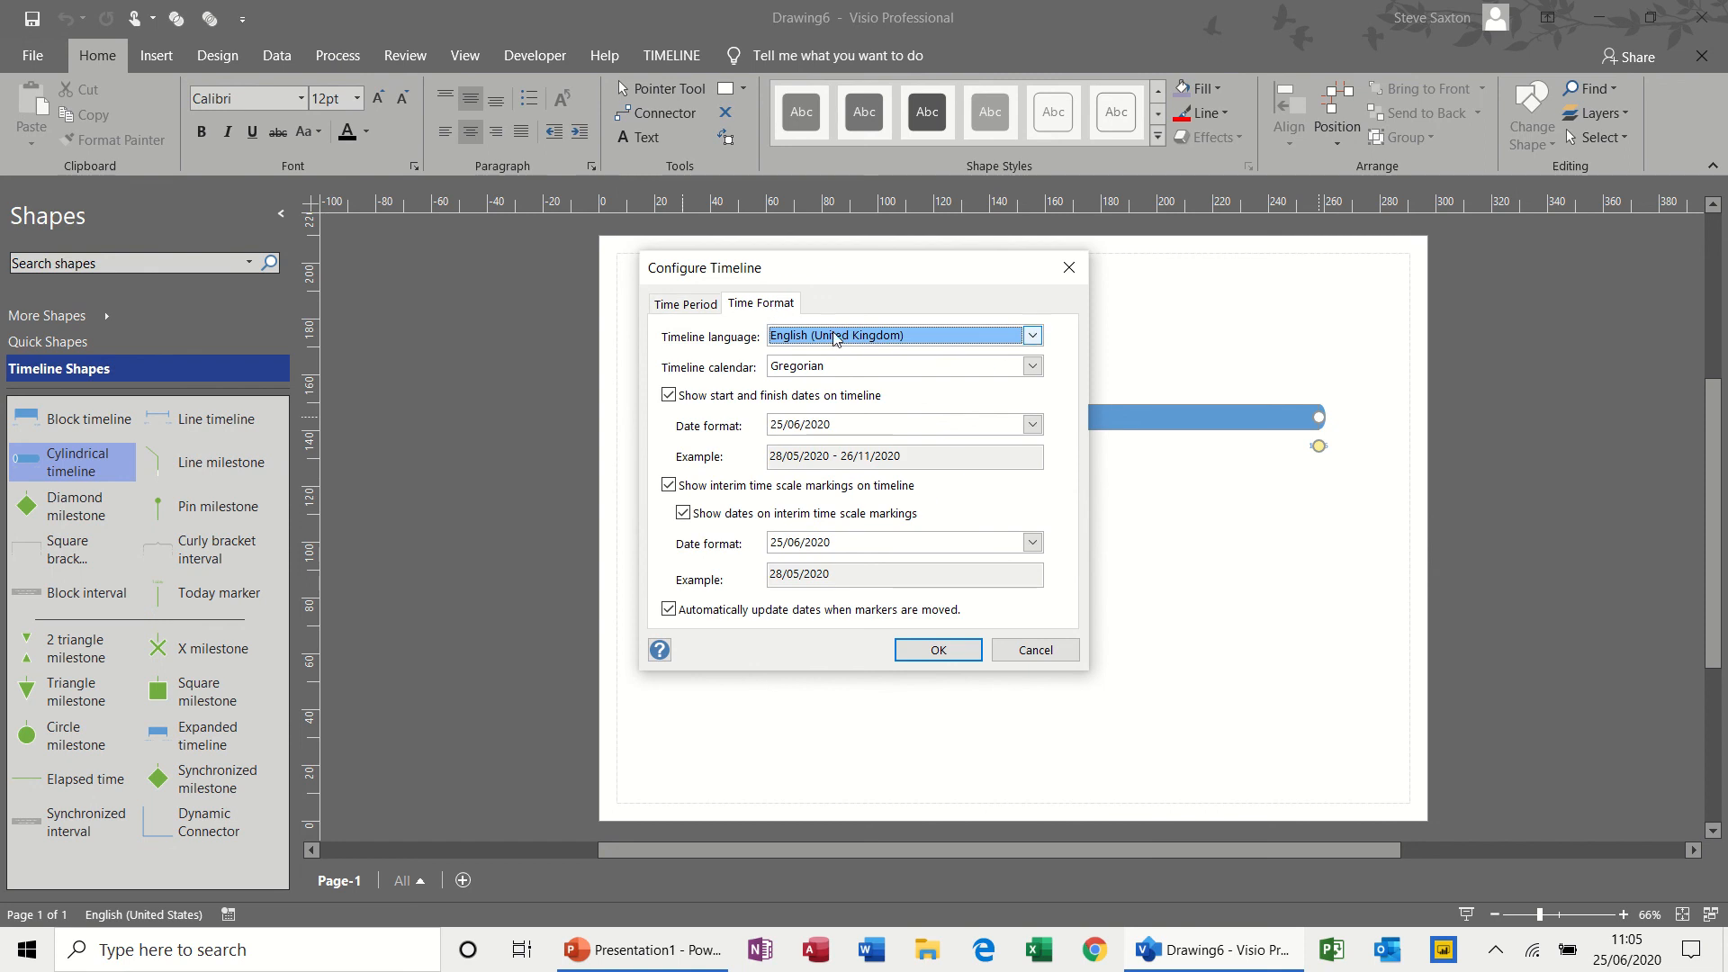
left_click(678, 307)
left_click(927, 647)
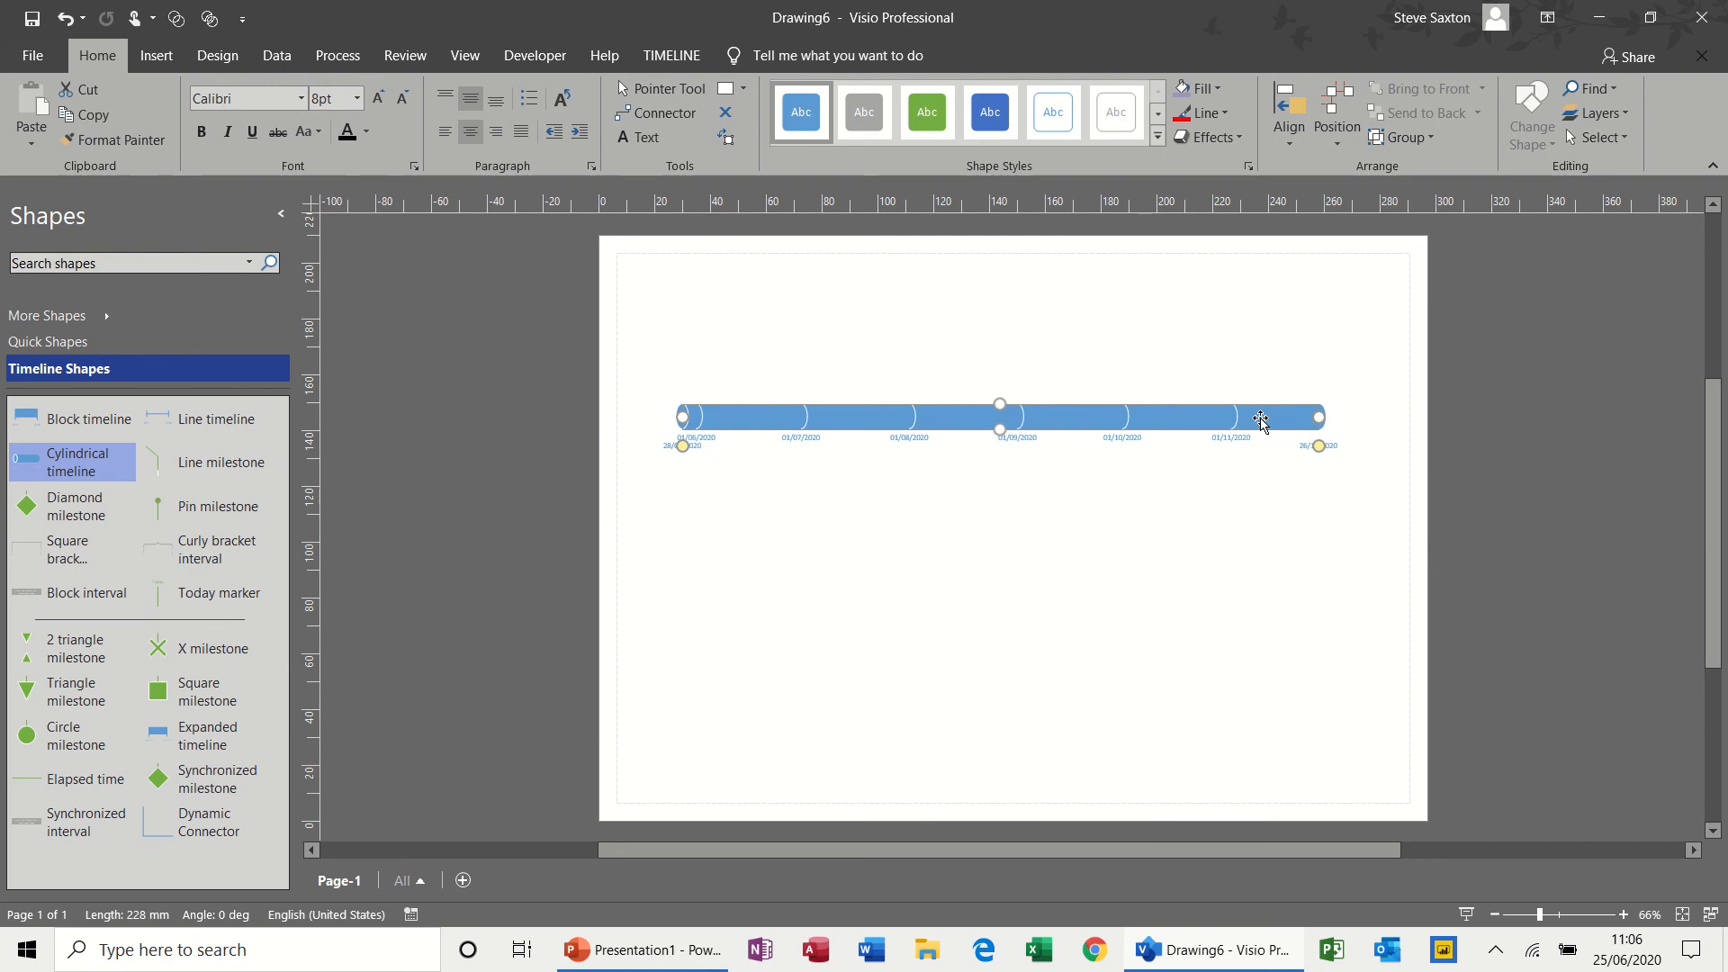
Add an arrowhead at the end of the cylindrical timeline
right_click(1261, 421)
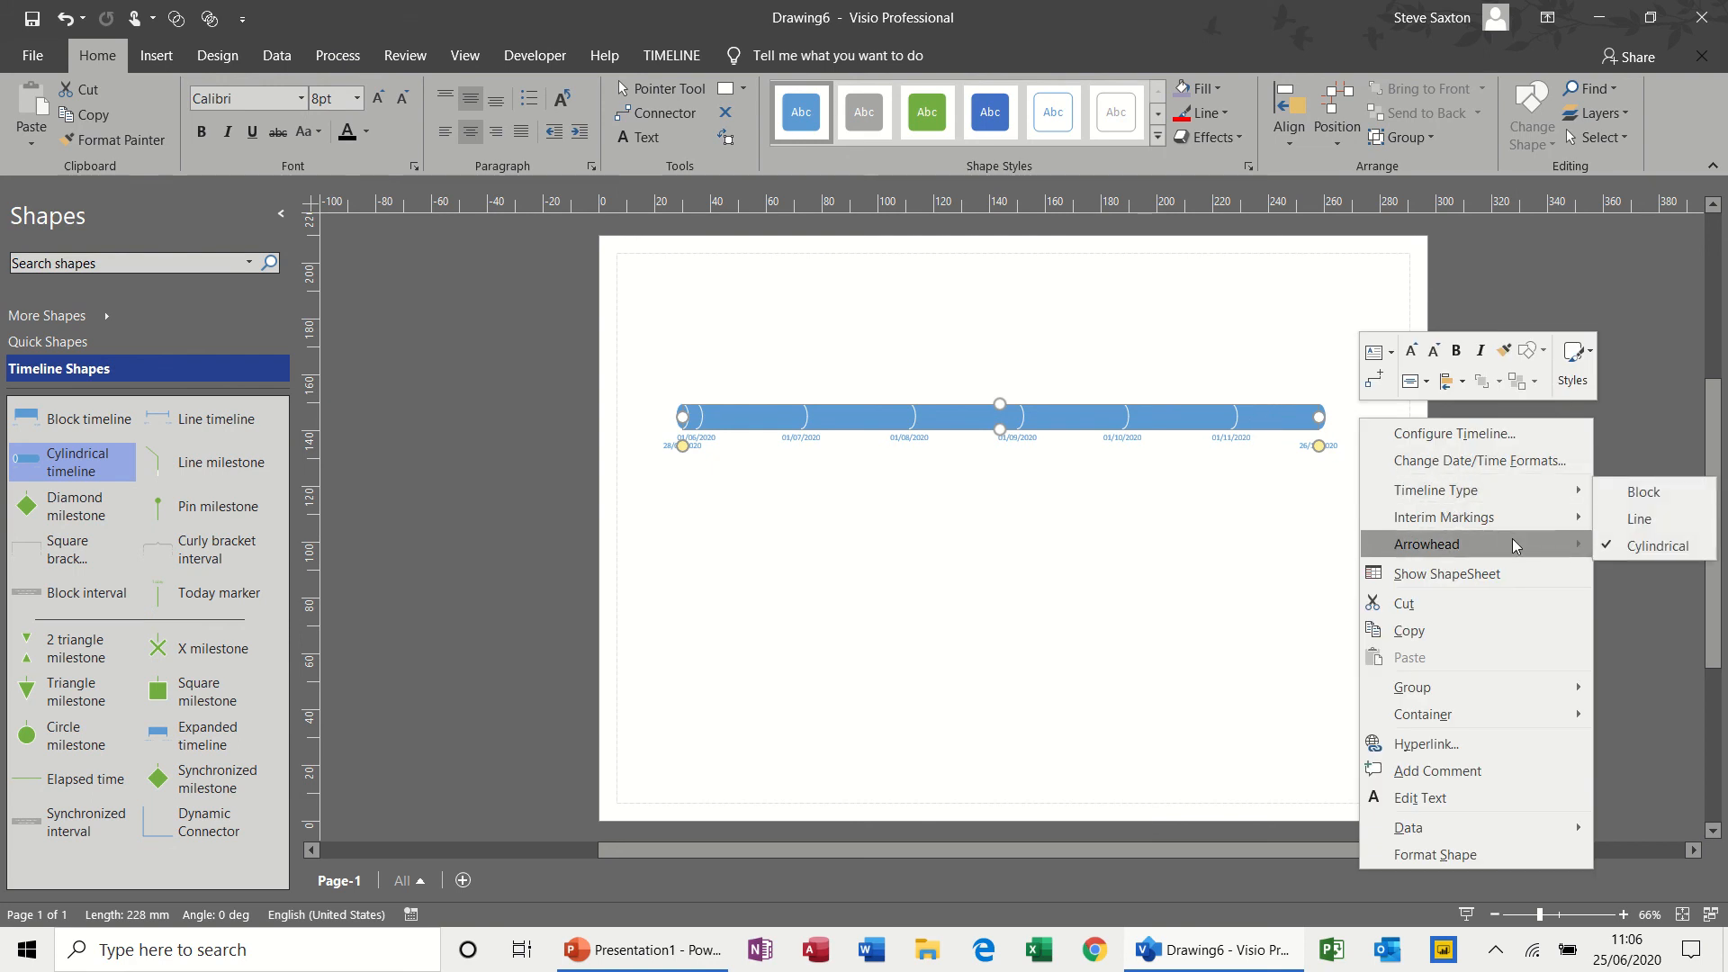
mouse_move(1519, 546)
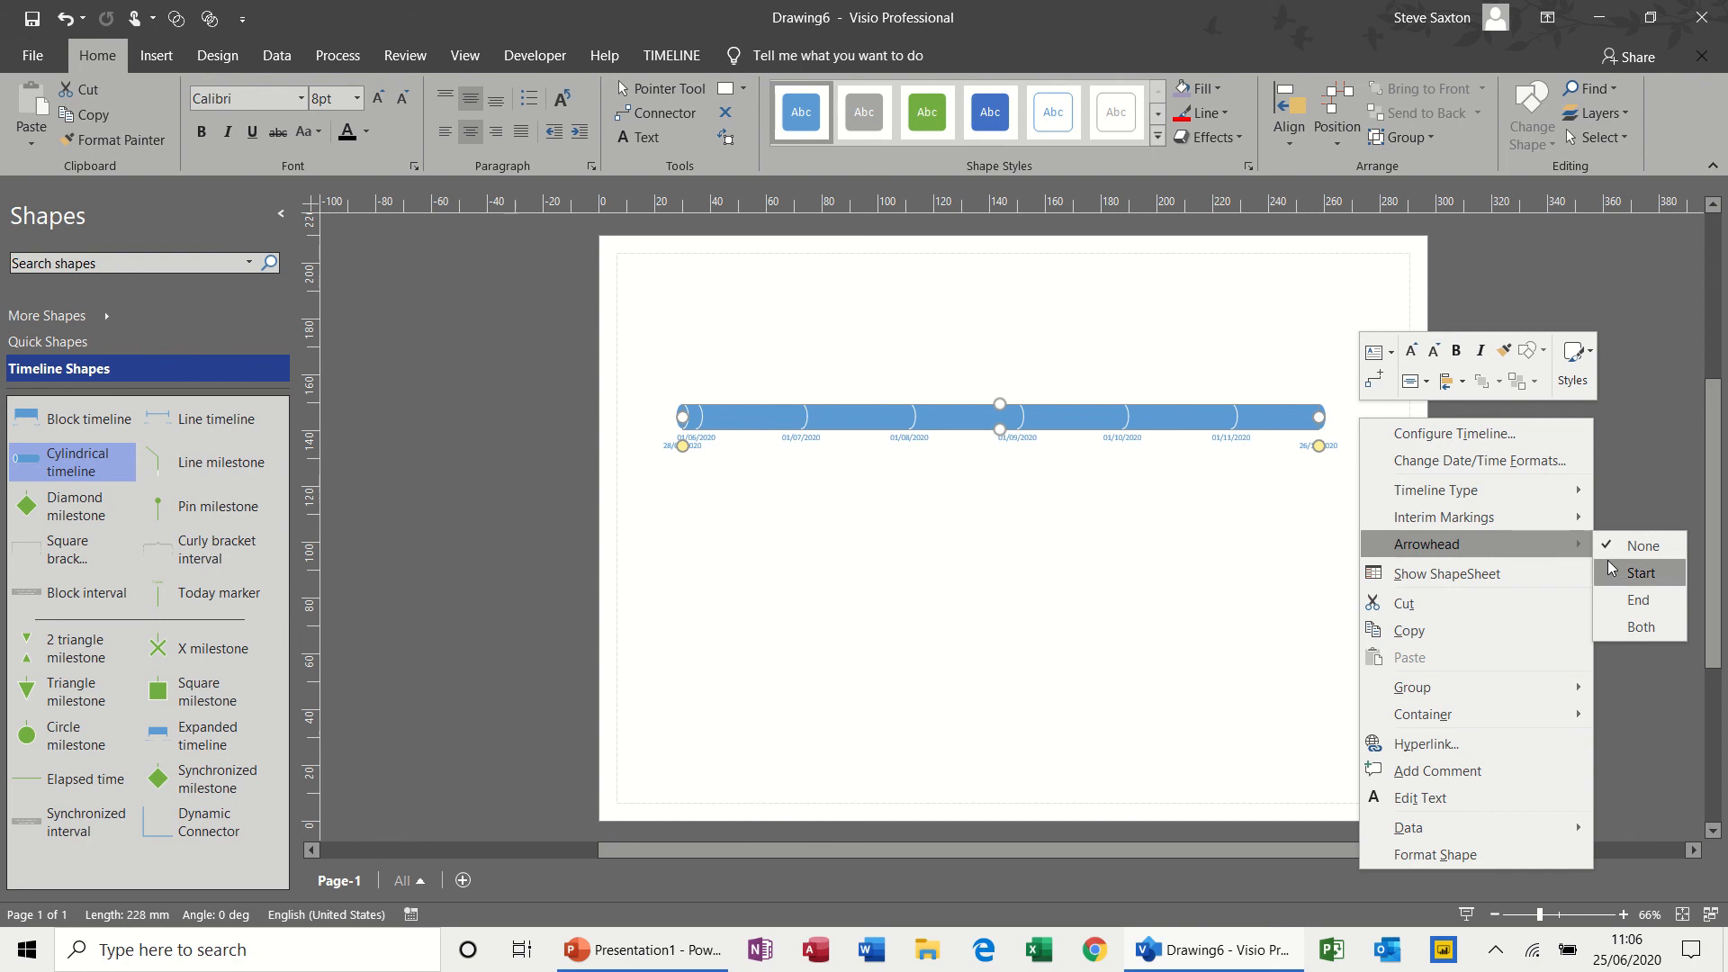
left_click(1636, 601)
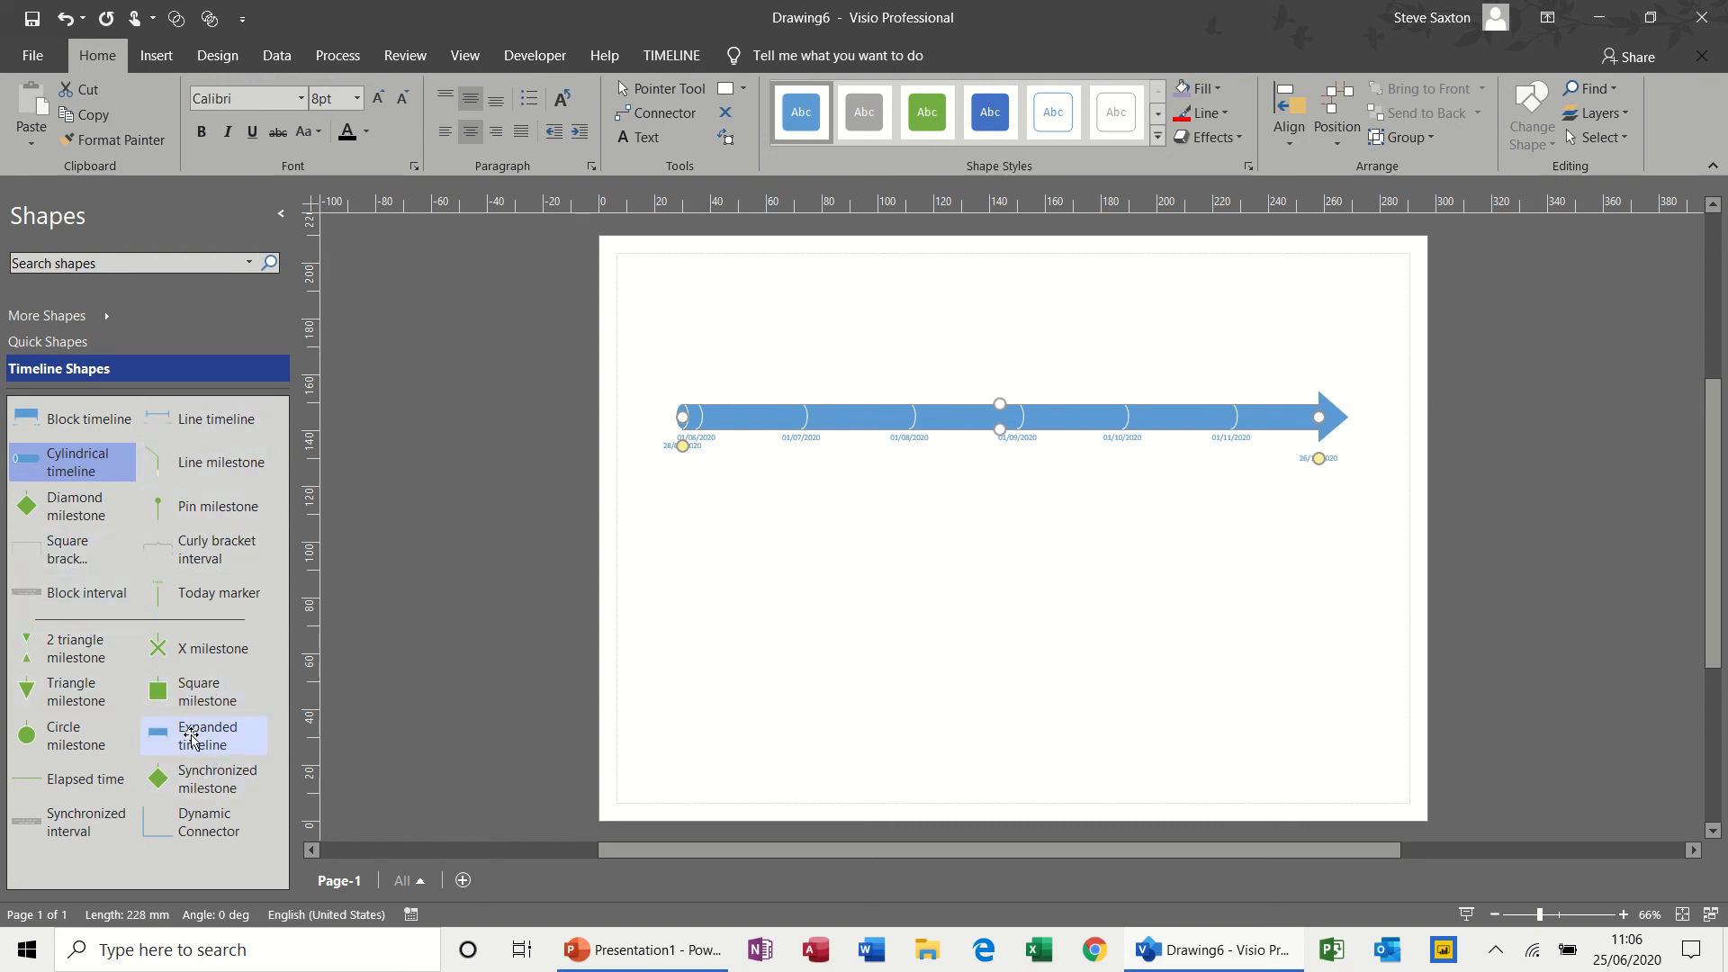
Add an Expanded timeline covering 18/06/2020 to 22/07/2020 with a Months scale, and position it below the cylindrical timeline
left_click_drag(191, 738, 945, 431)
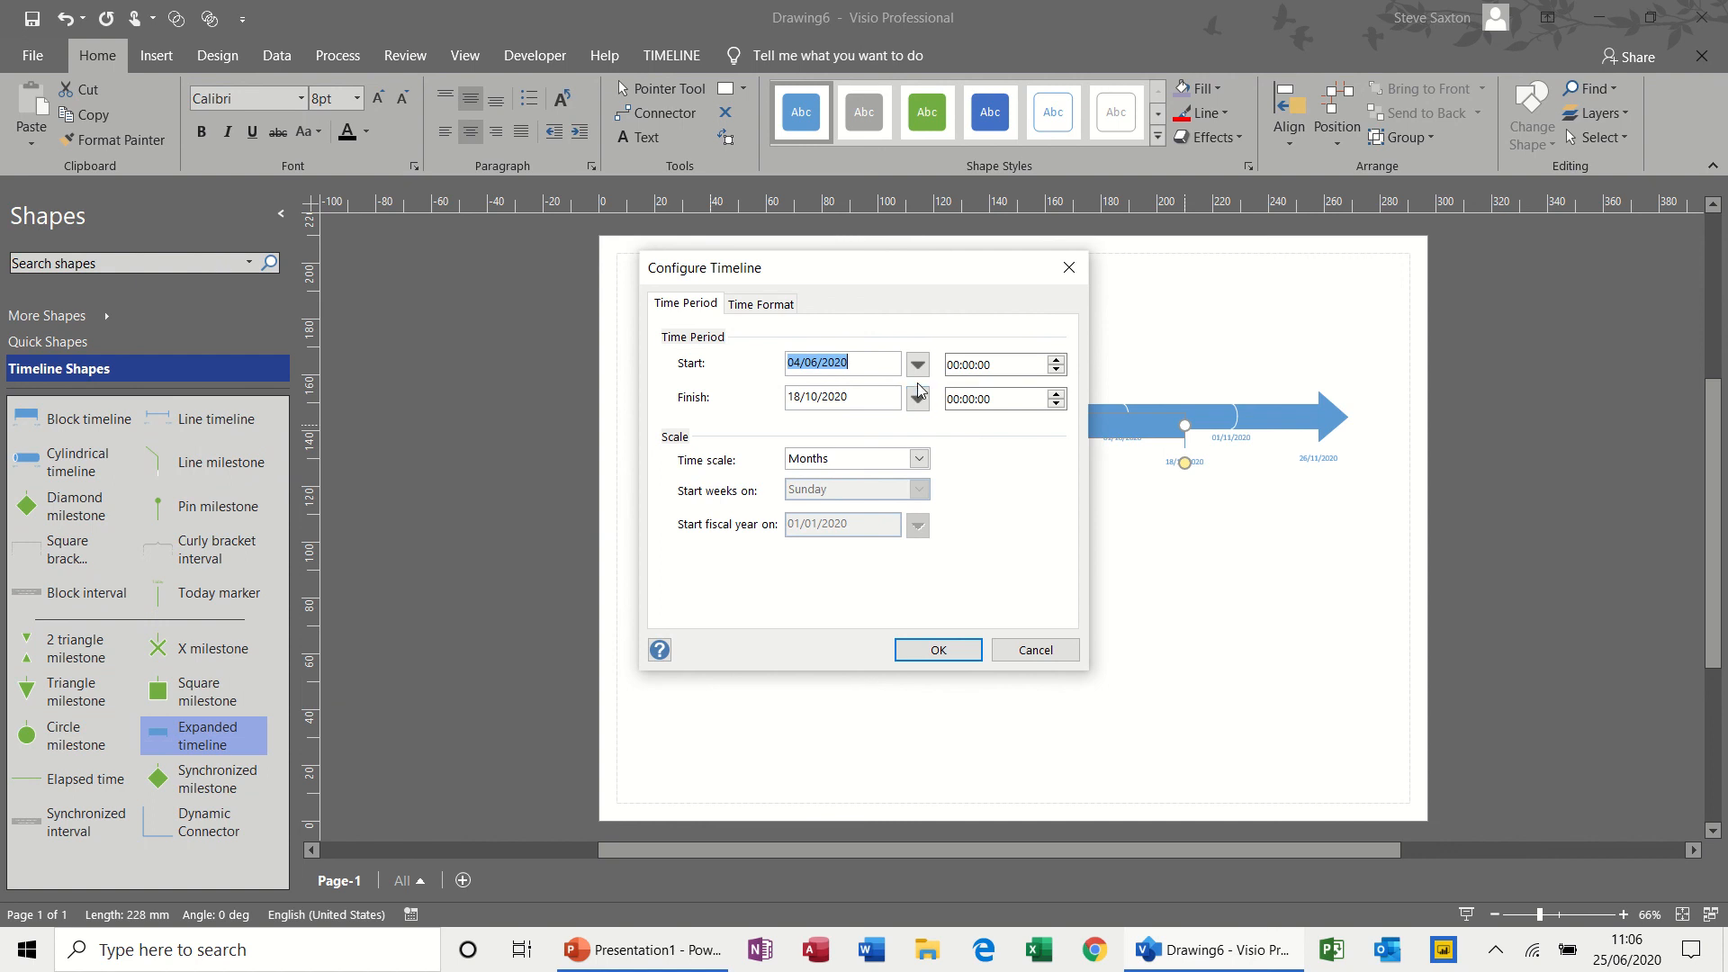
left_click(918, 365)
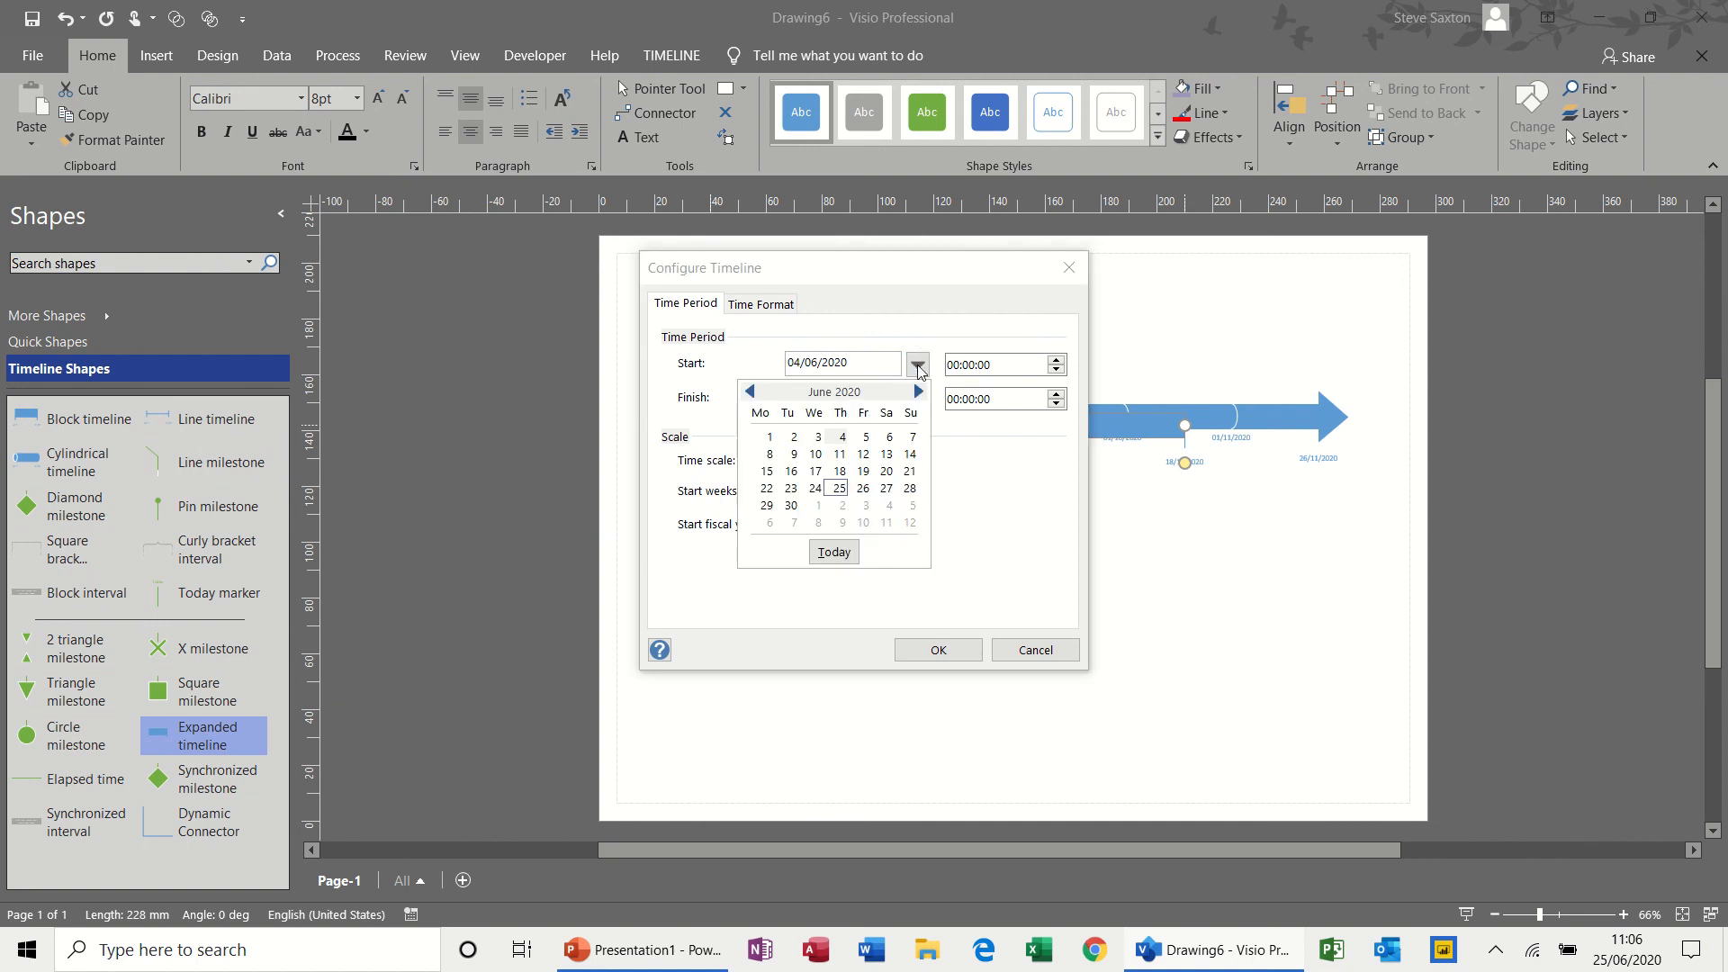
left_click(839, 472)
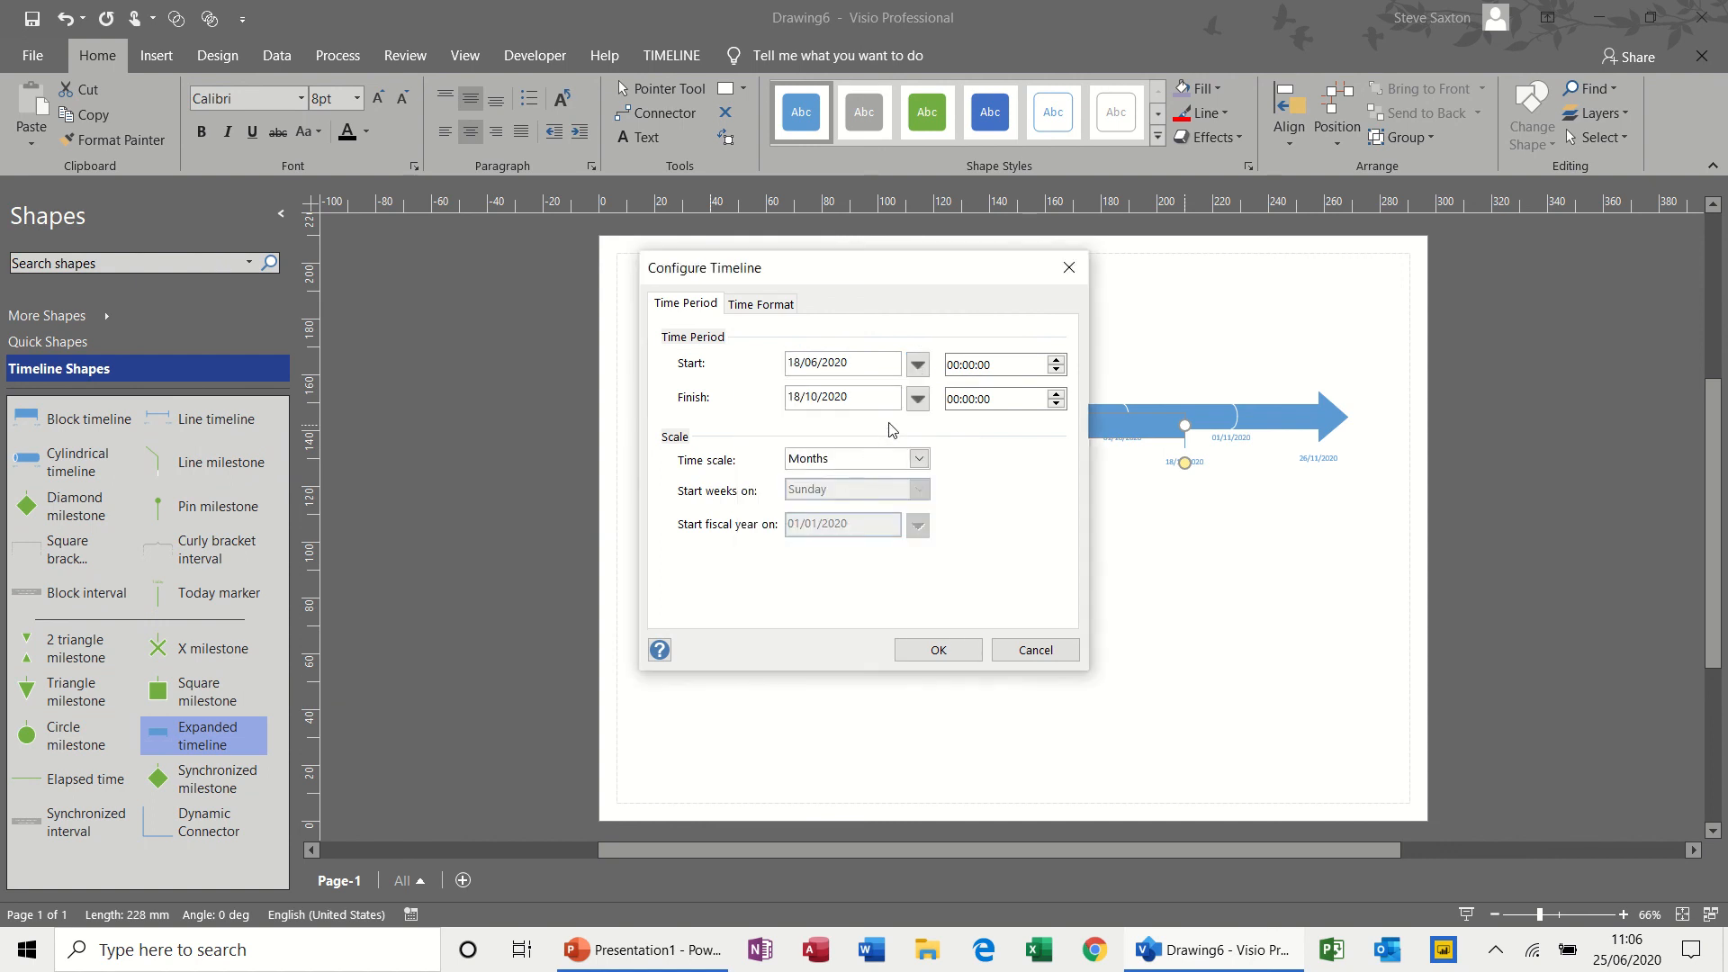
left_click(917, 400)
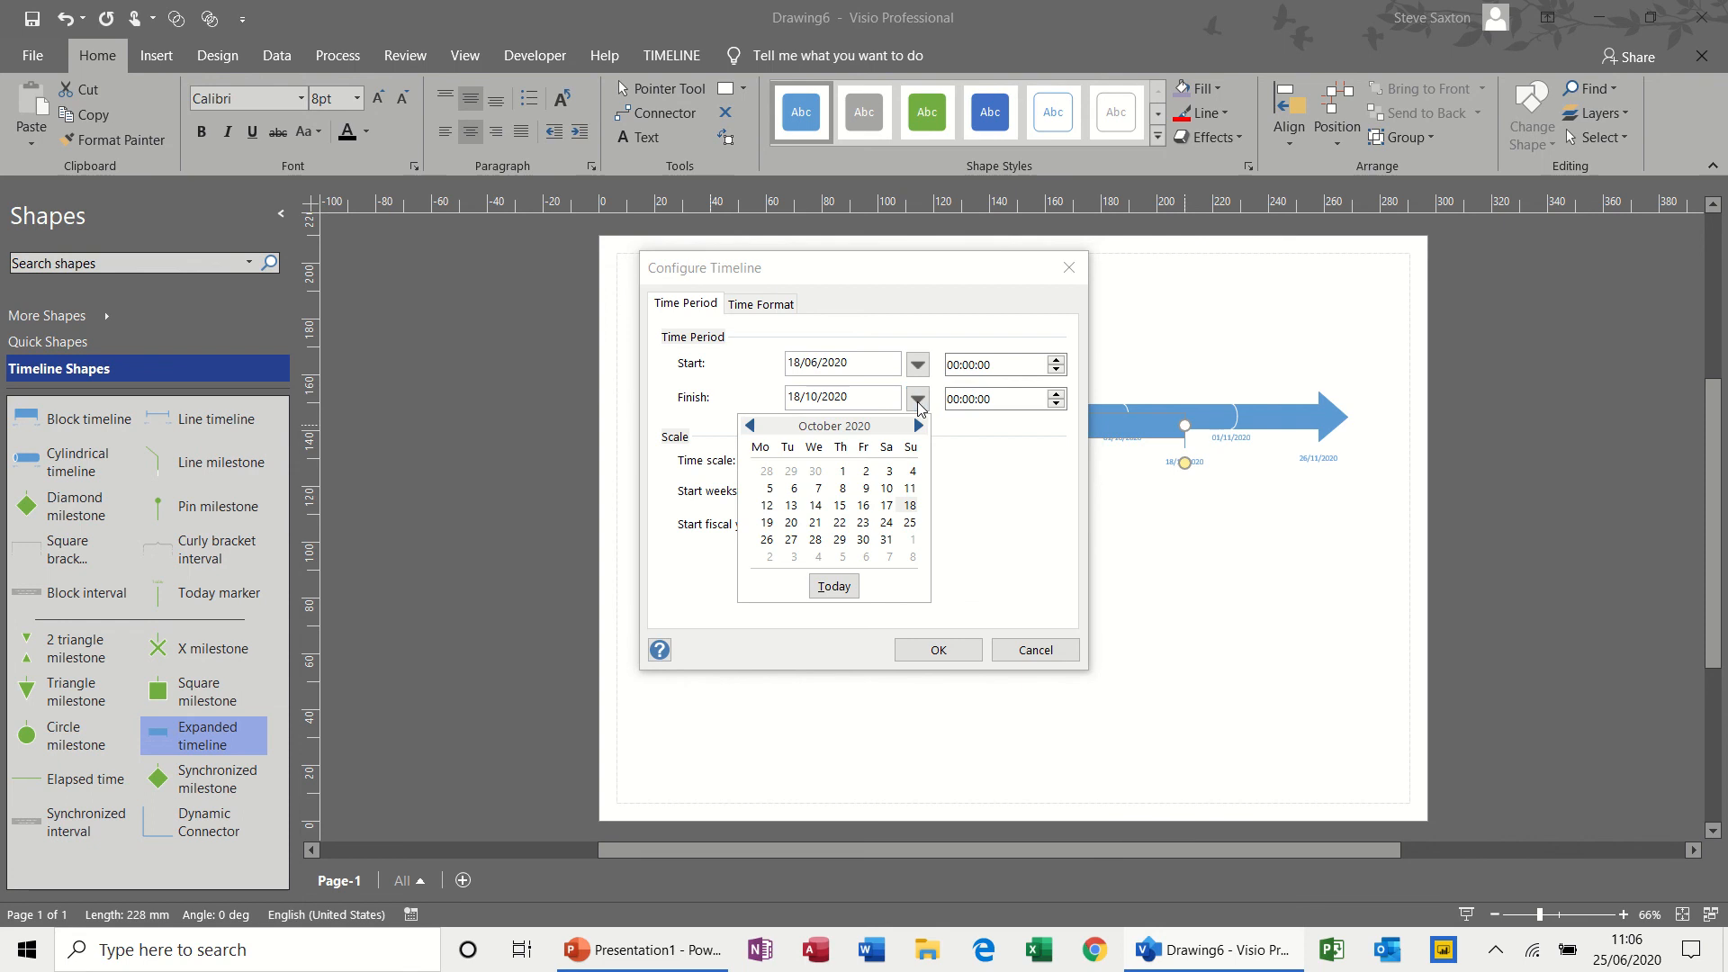
left_click(759, 429)
left_click(756, 429)
left_click(754, 428)
left_click(815, 523)
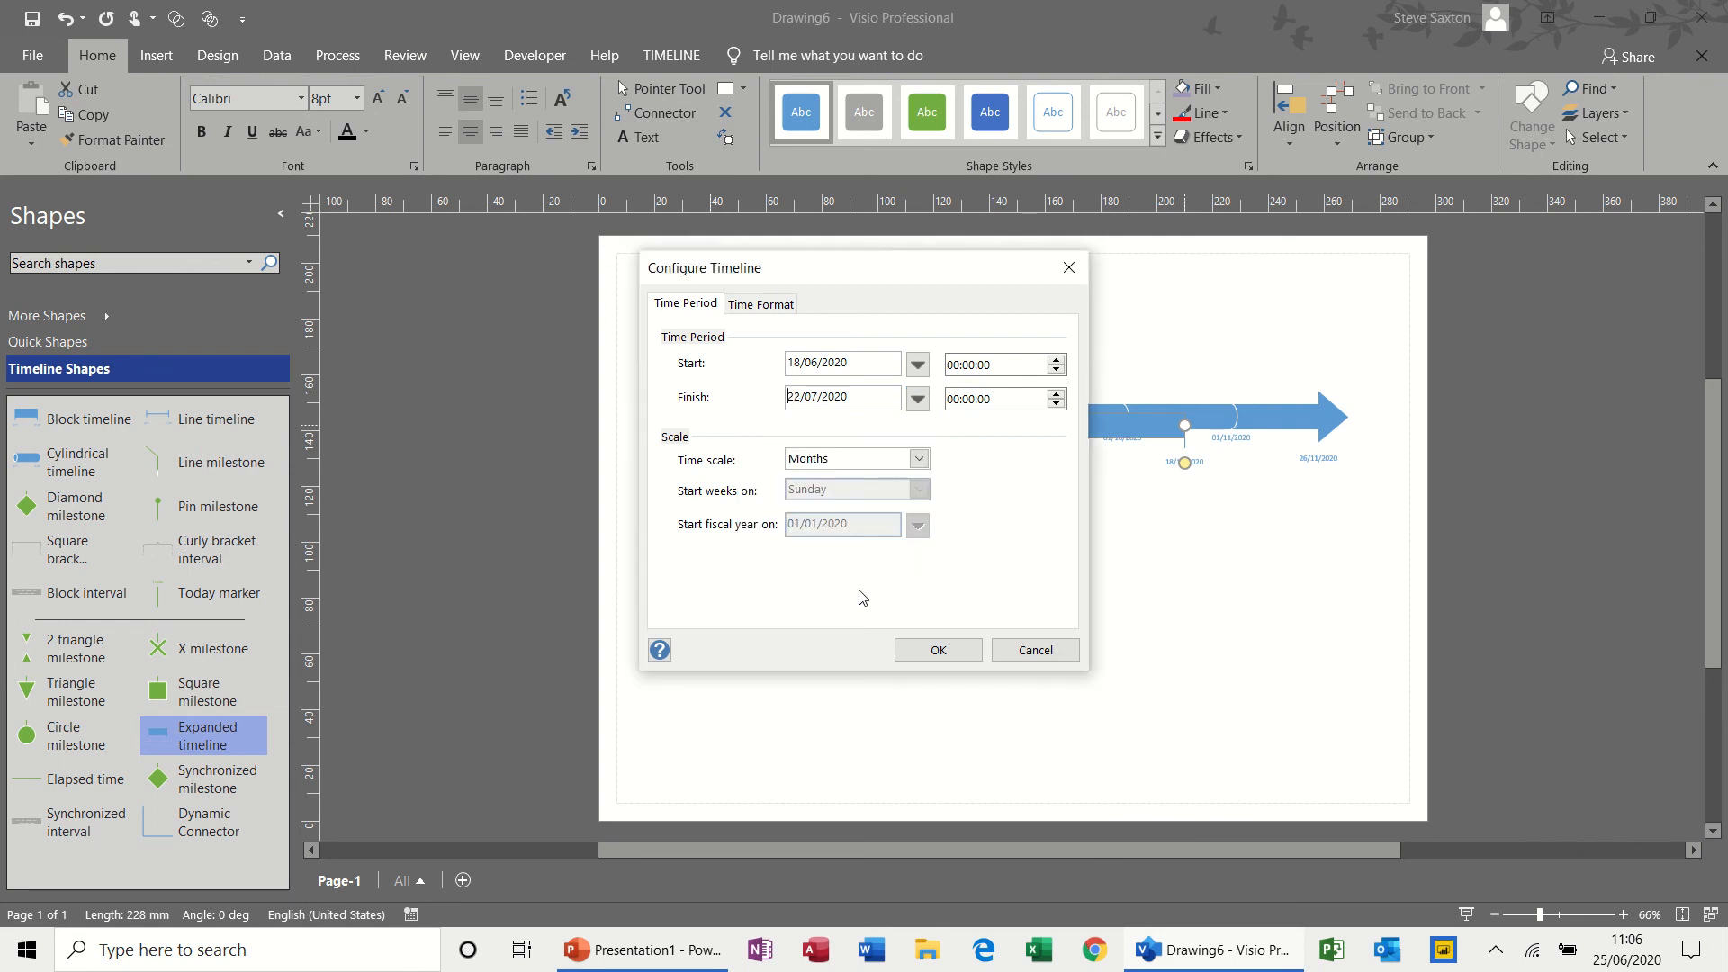
left_click(922, 649)
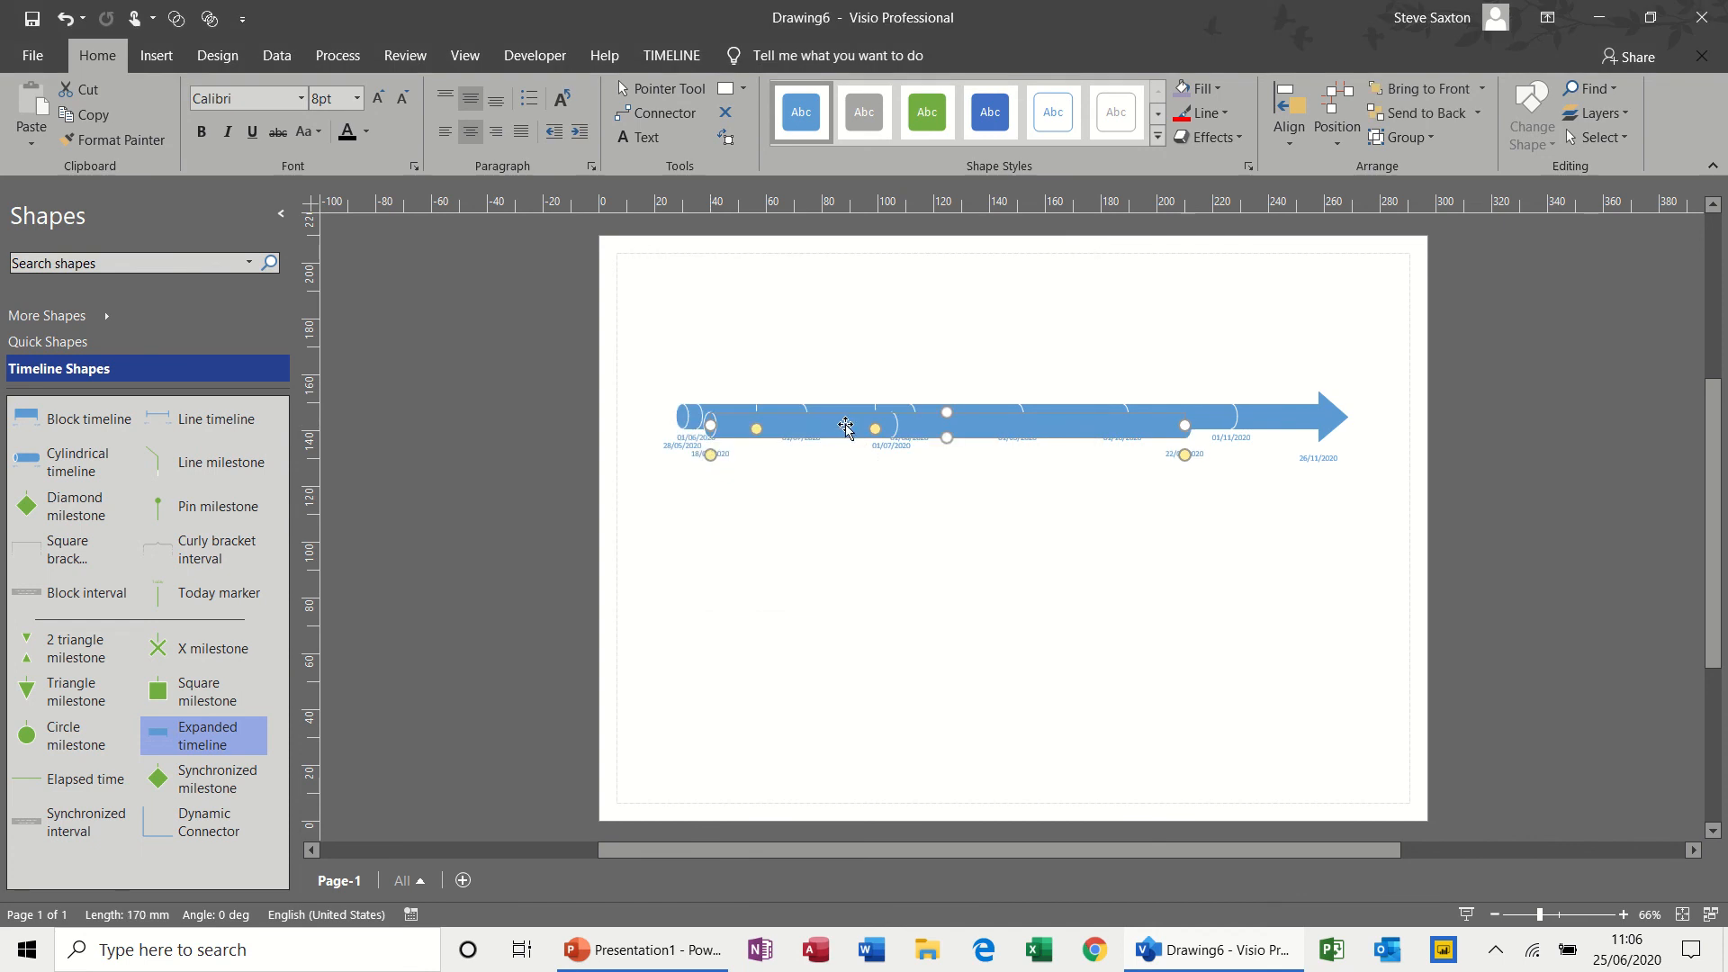
left_click_drag(846, 429, 891, 534)
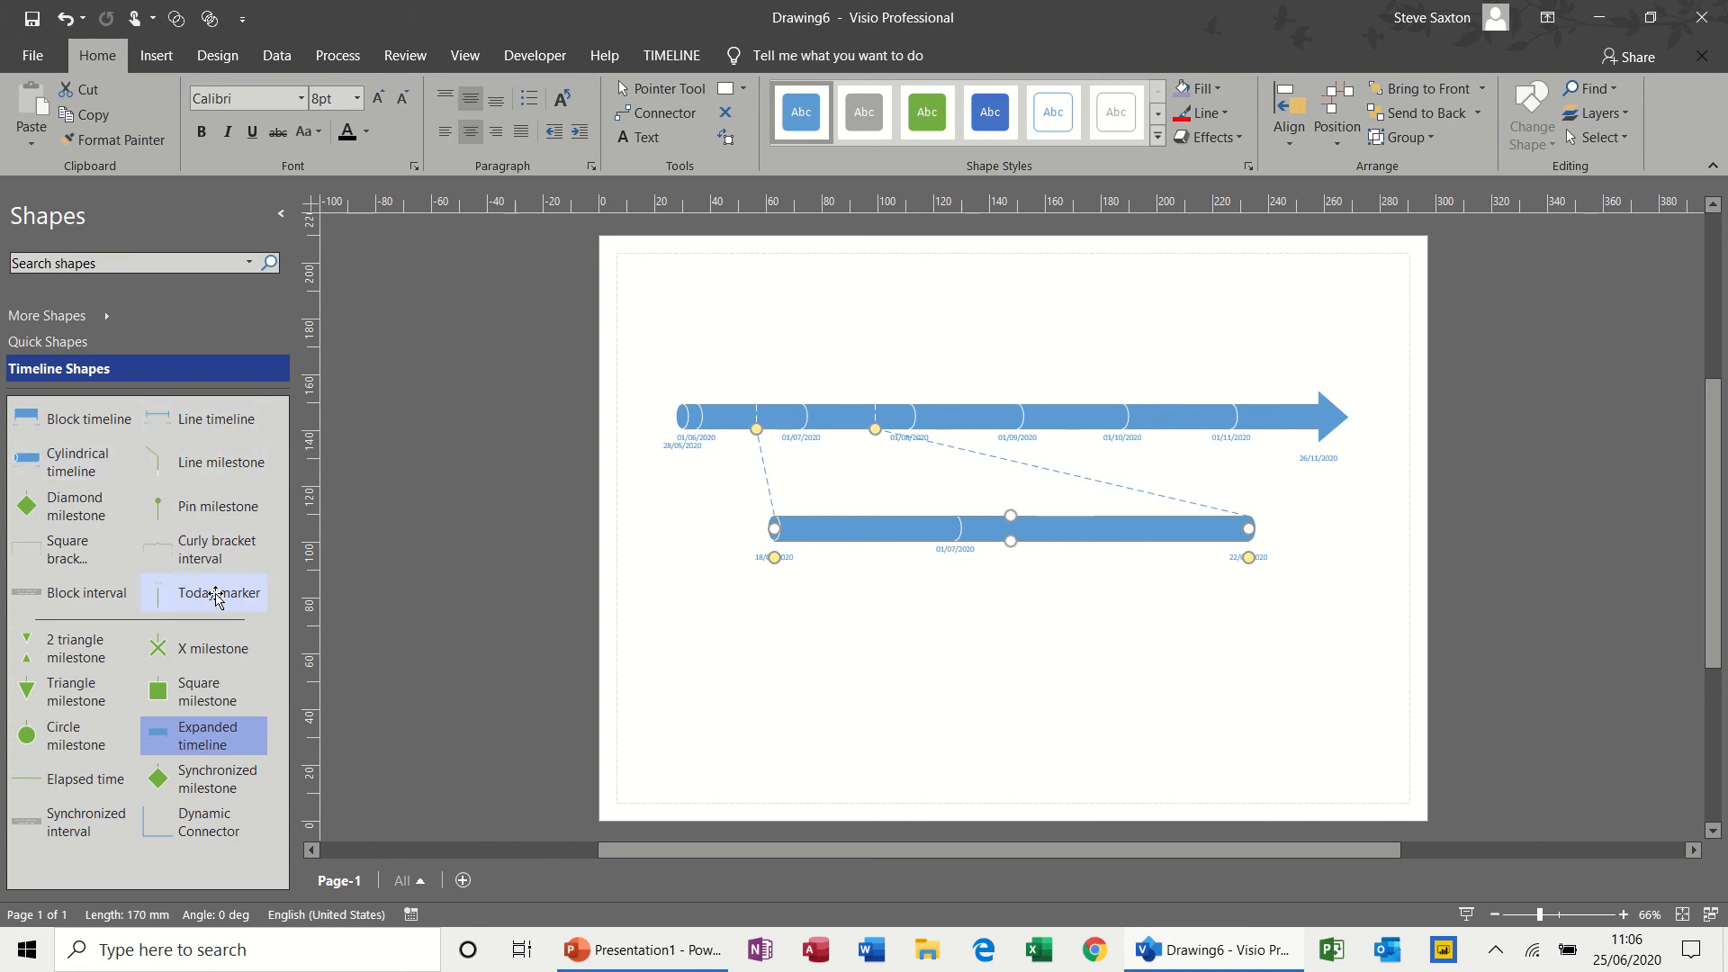
Add a Today marker and a Curly bracket interval from 17/07/2020 to 18/08/2020, described as "Phase 1", to the cylindrical timeline
mouse_move(220, 592)
left_mouse_down()
mouse_move(663, 397)
mouse_move(709, 401)
left_mouse_up()
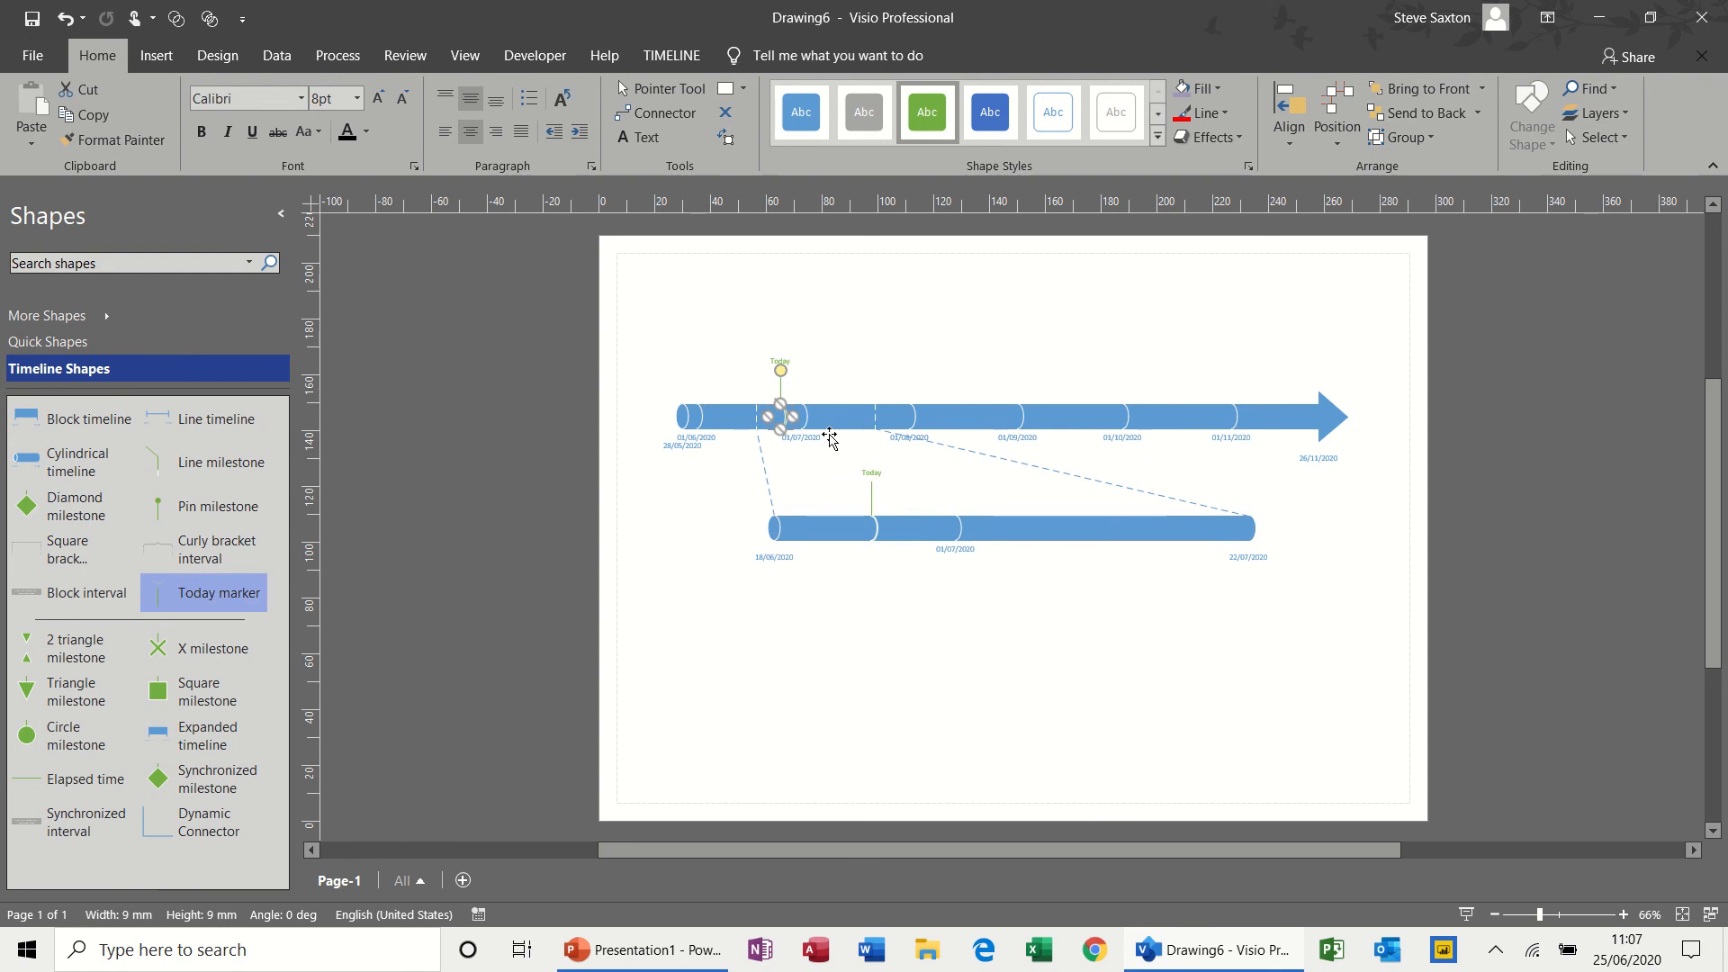
left_click(780, 614)
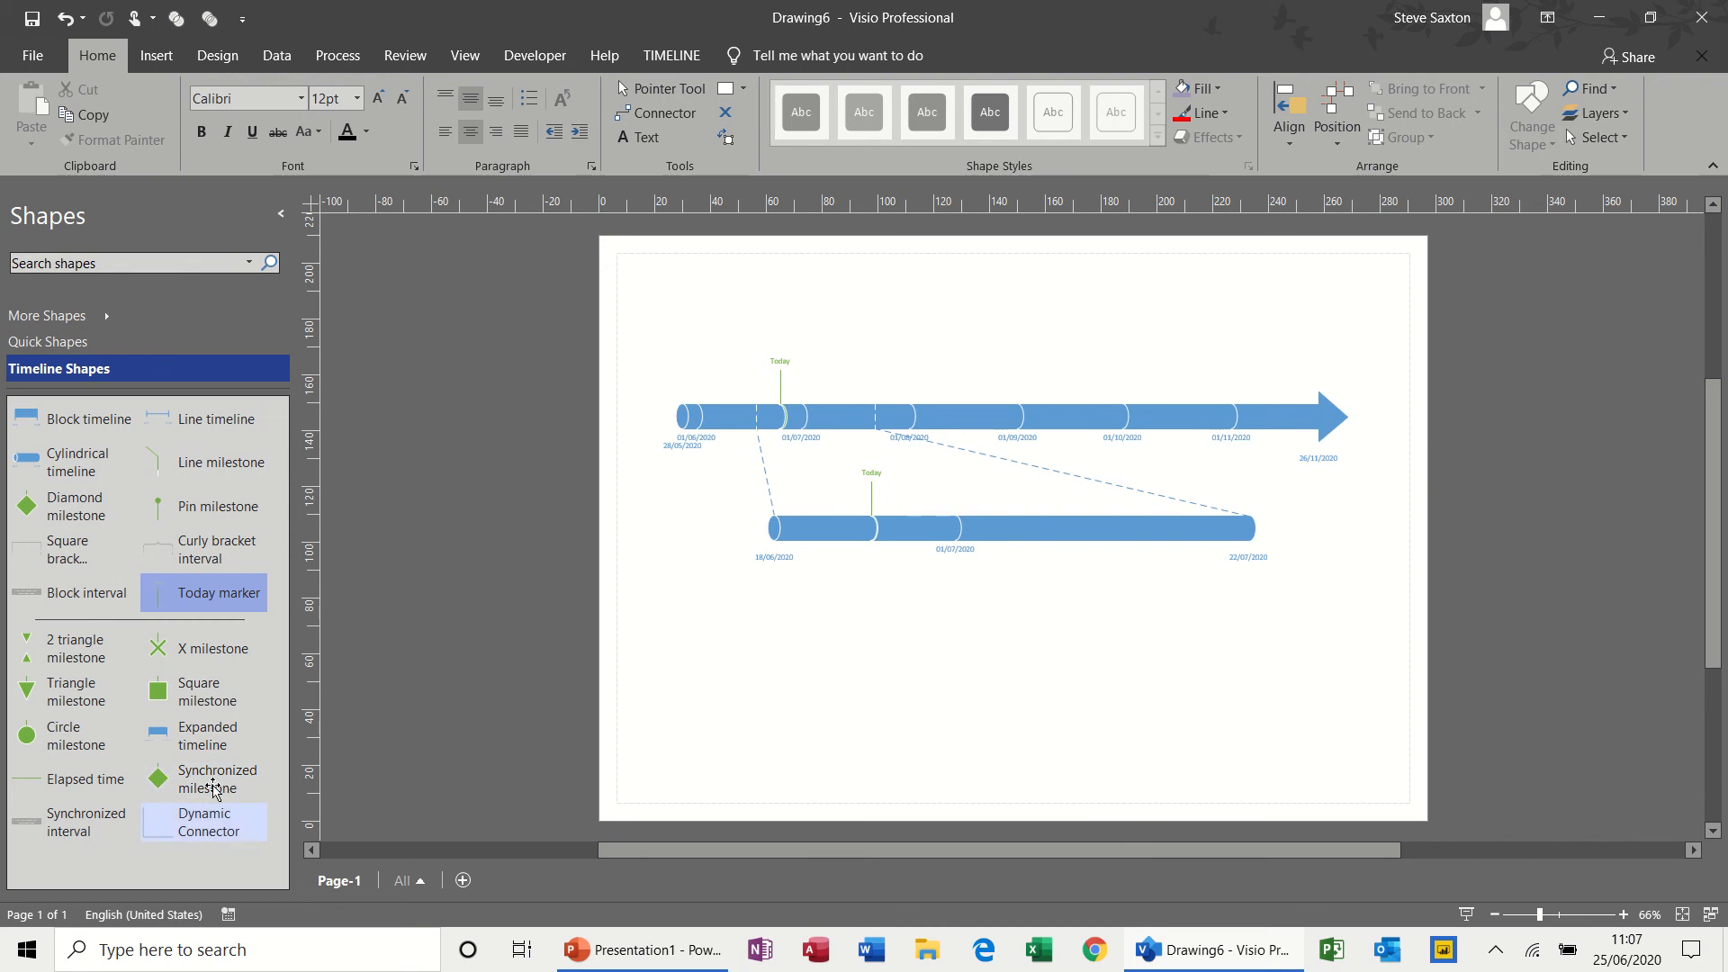
left_click_drag(205, 544, 900, 393)
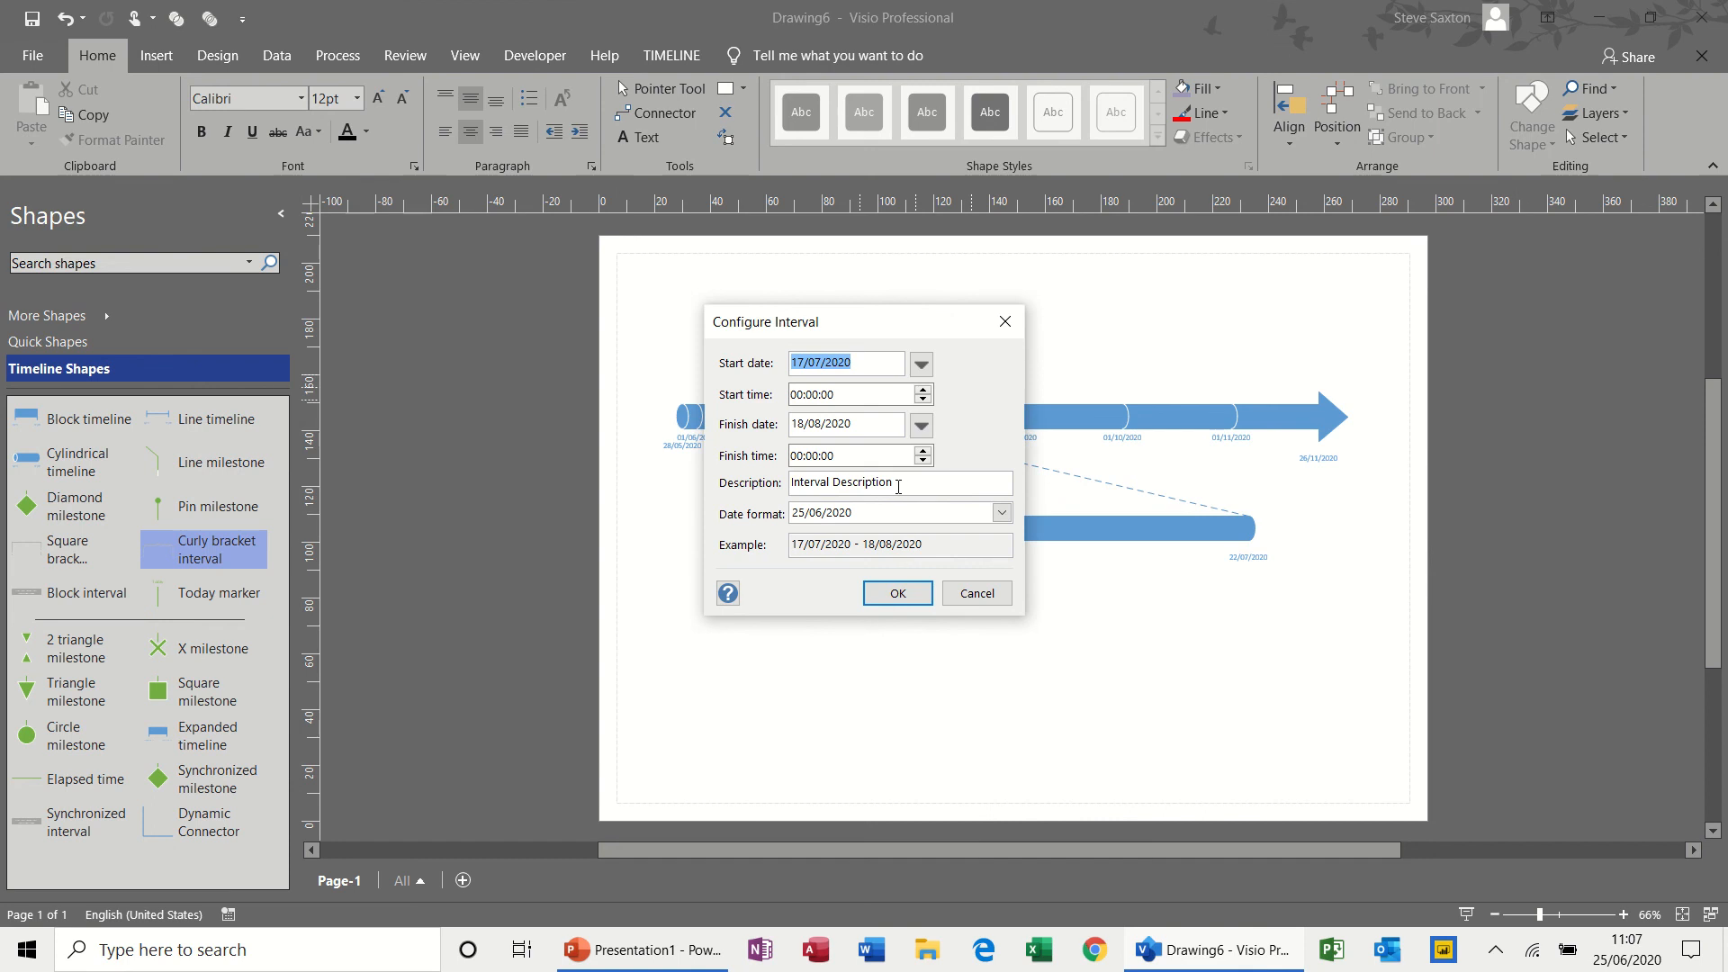
left_click_drag(898, 487, 711, 481)
type("Phase 1")
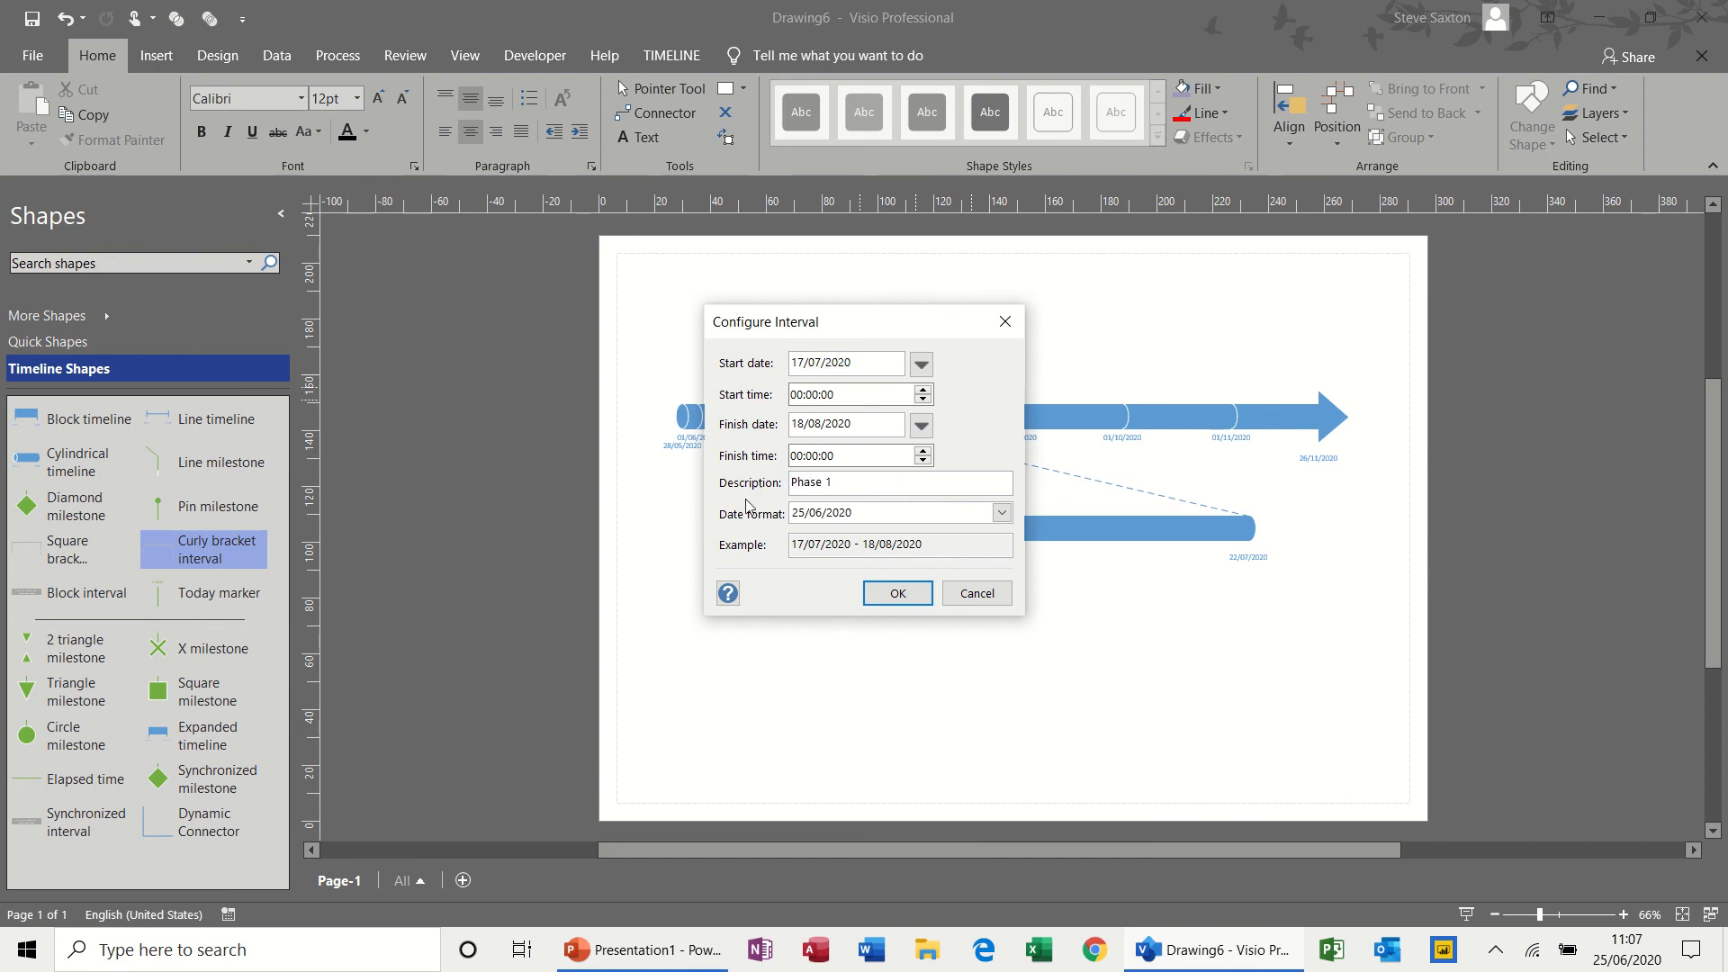
left_click(879, 592)
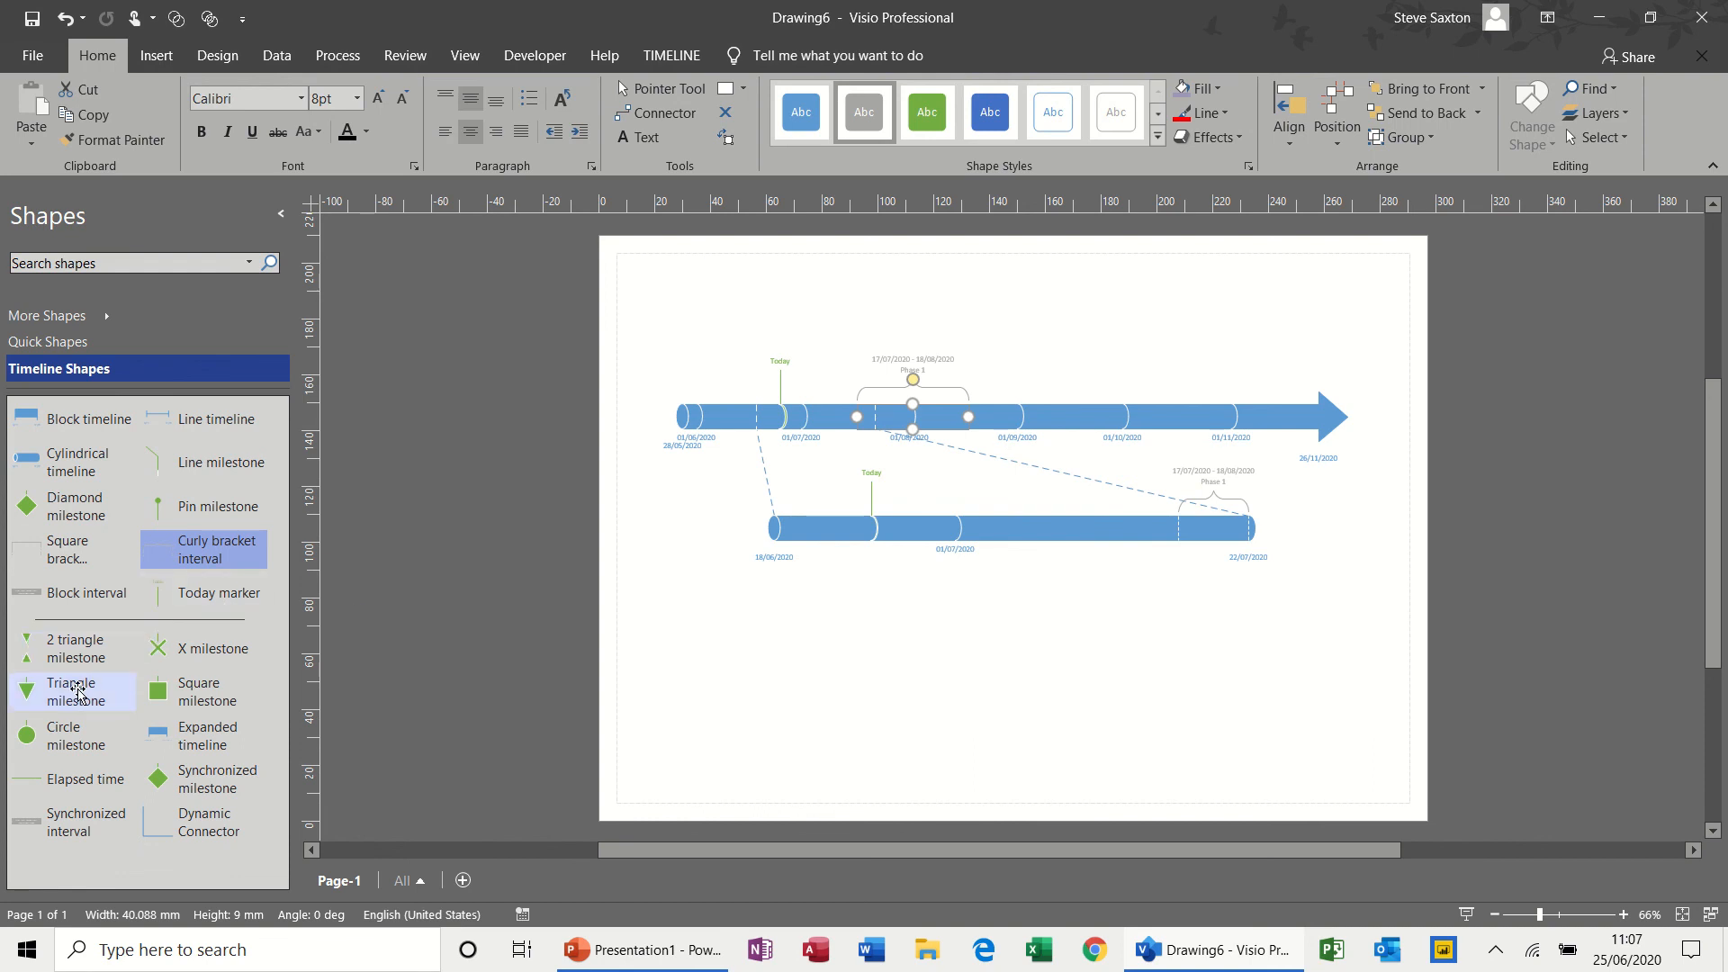
Place a Triangle milestone dated 17/09/2020 on the cylindrical timeline with the description "End of Phase 1"
left_click_drag(76, 691, 1075, 414)
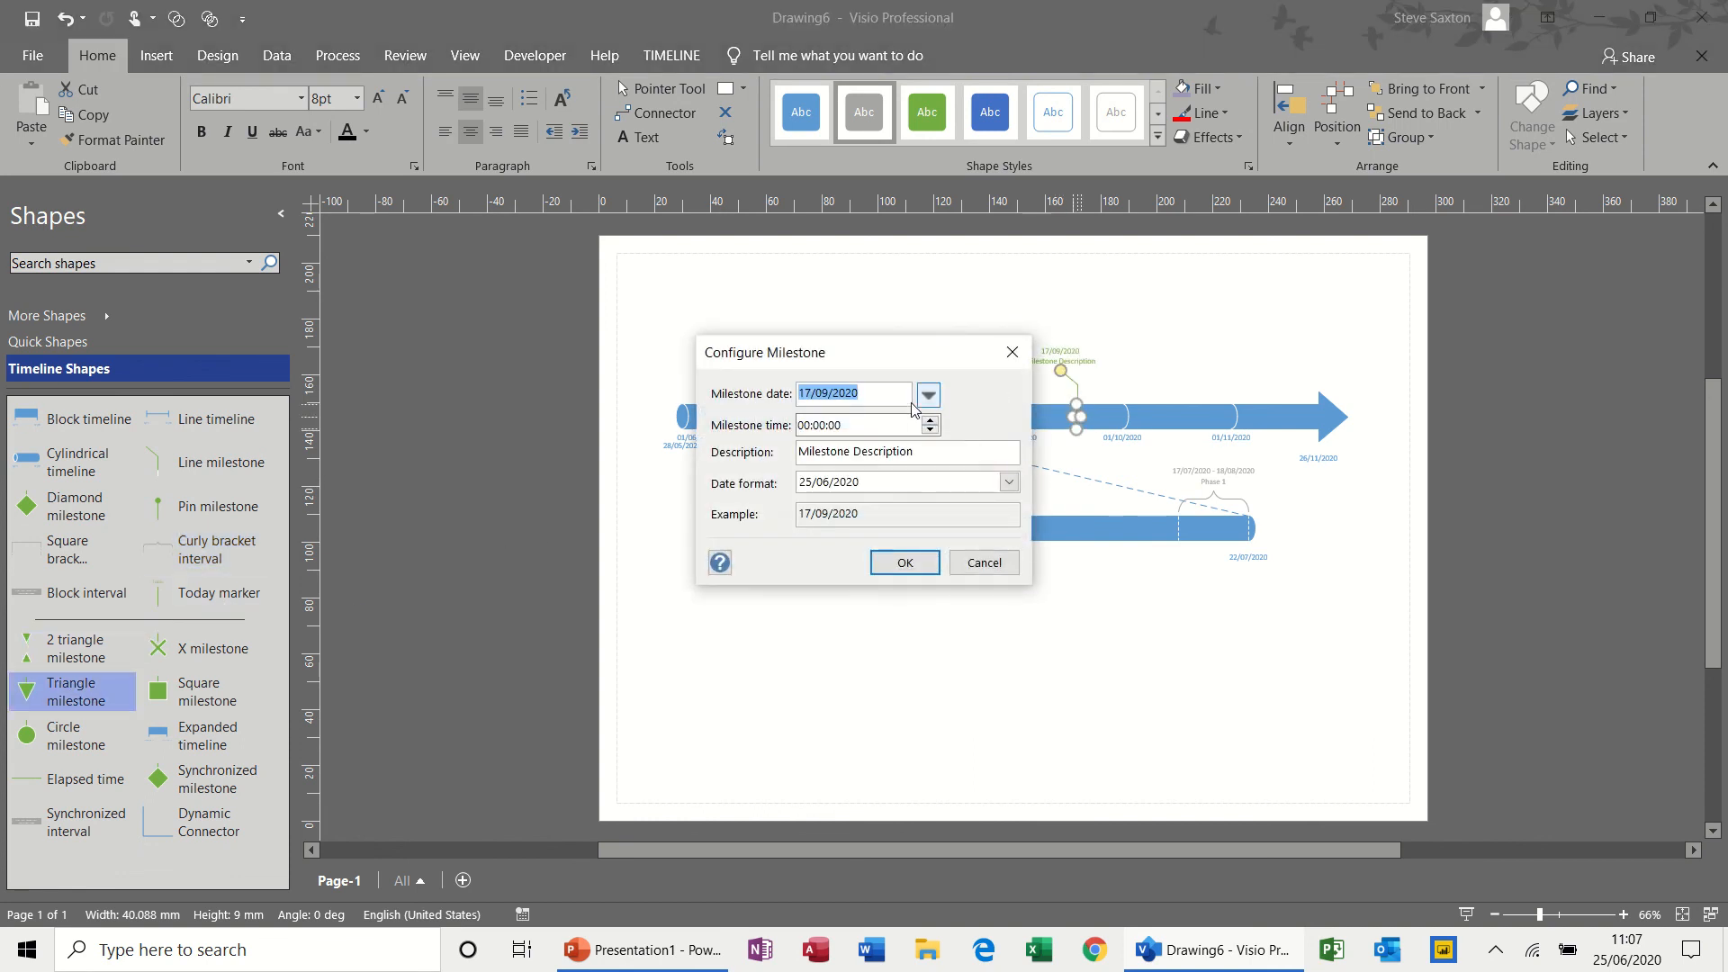
left_click_drag(928, 452, 724, 455)
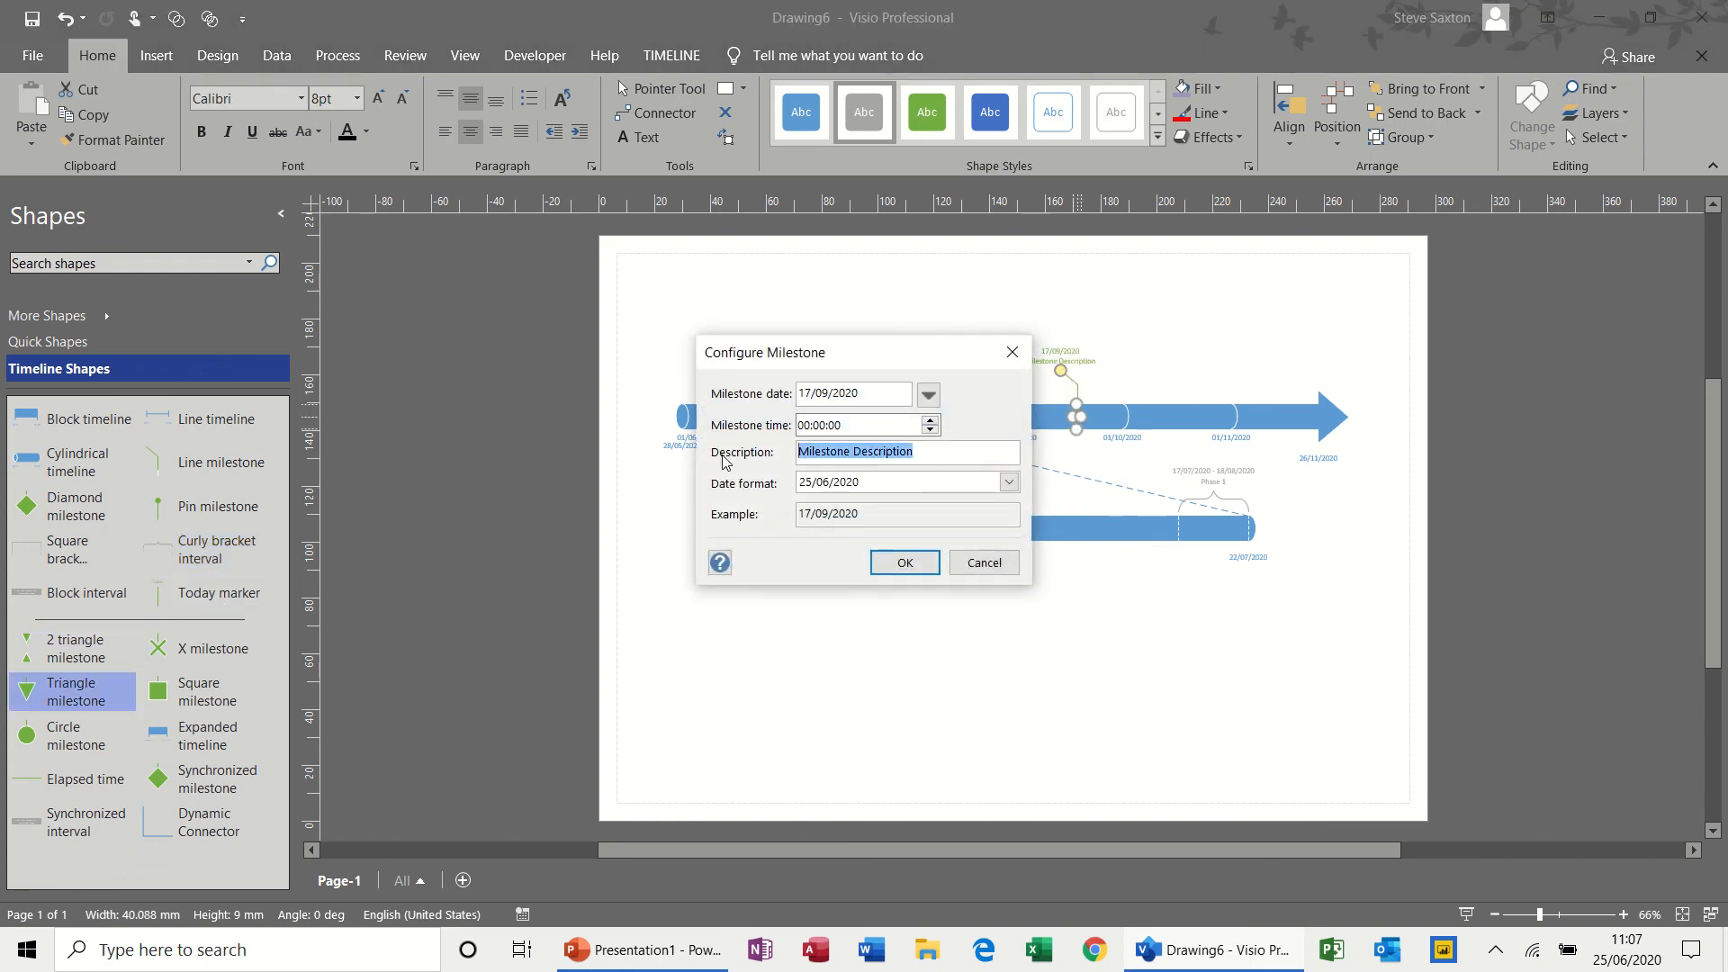
type("End of Phase 1")
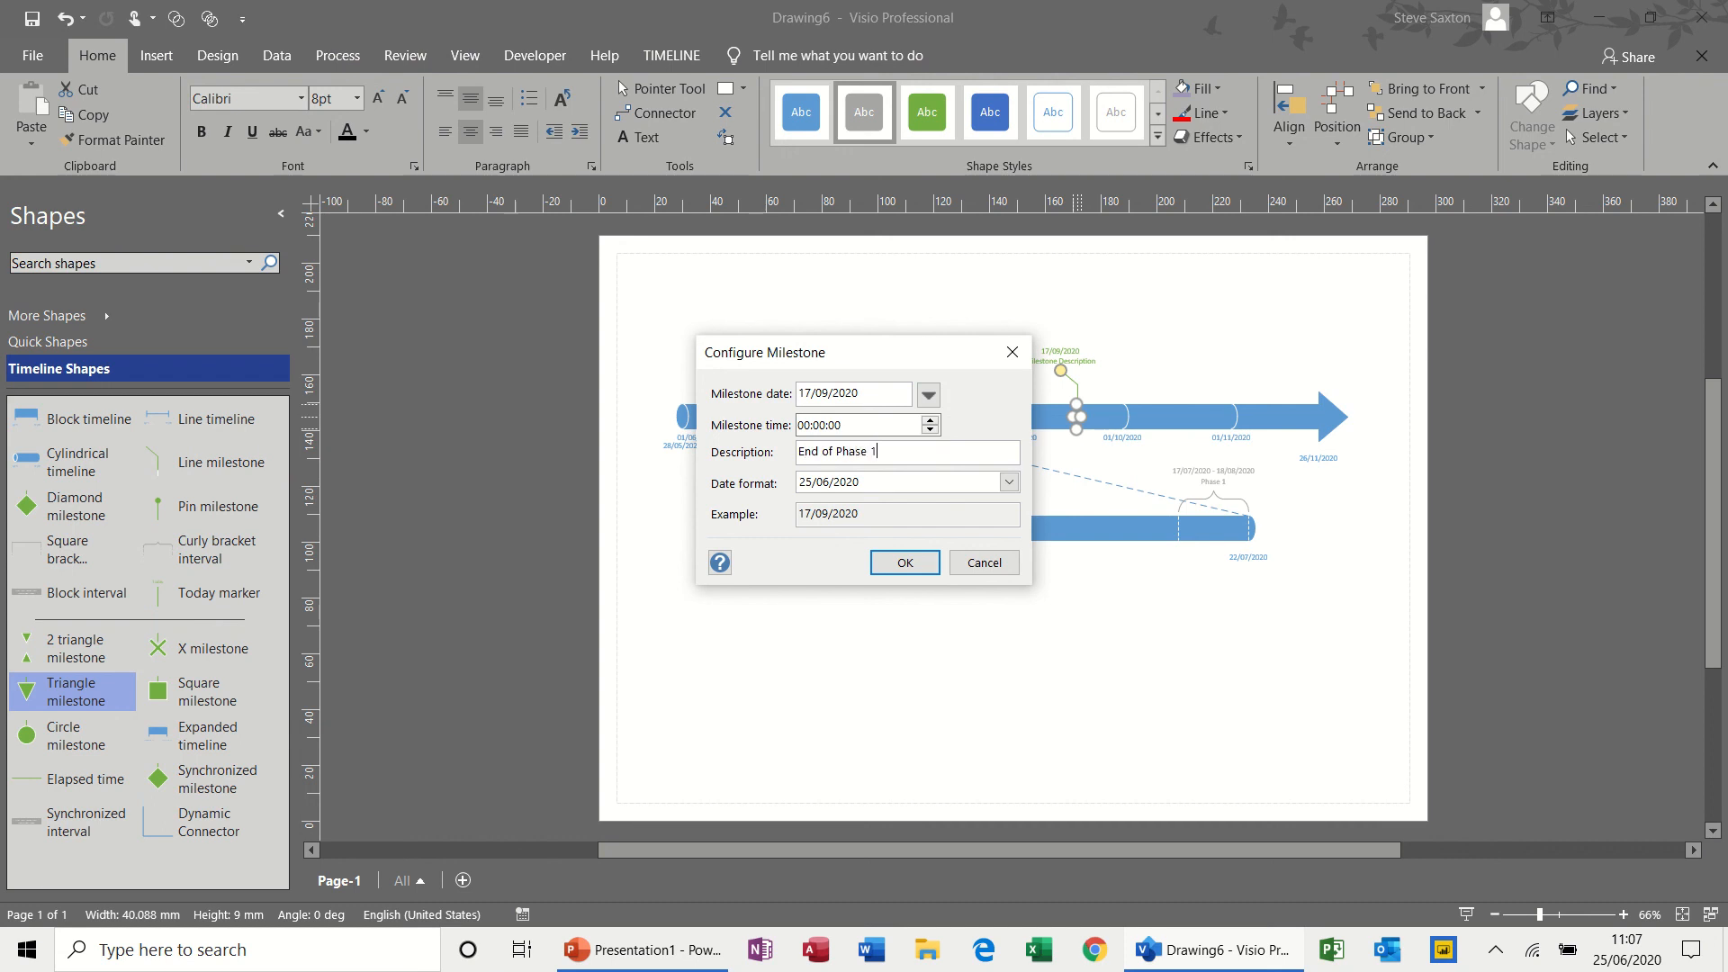
left_click(902, 563)
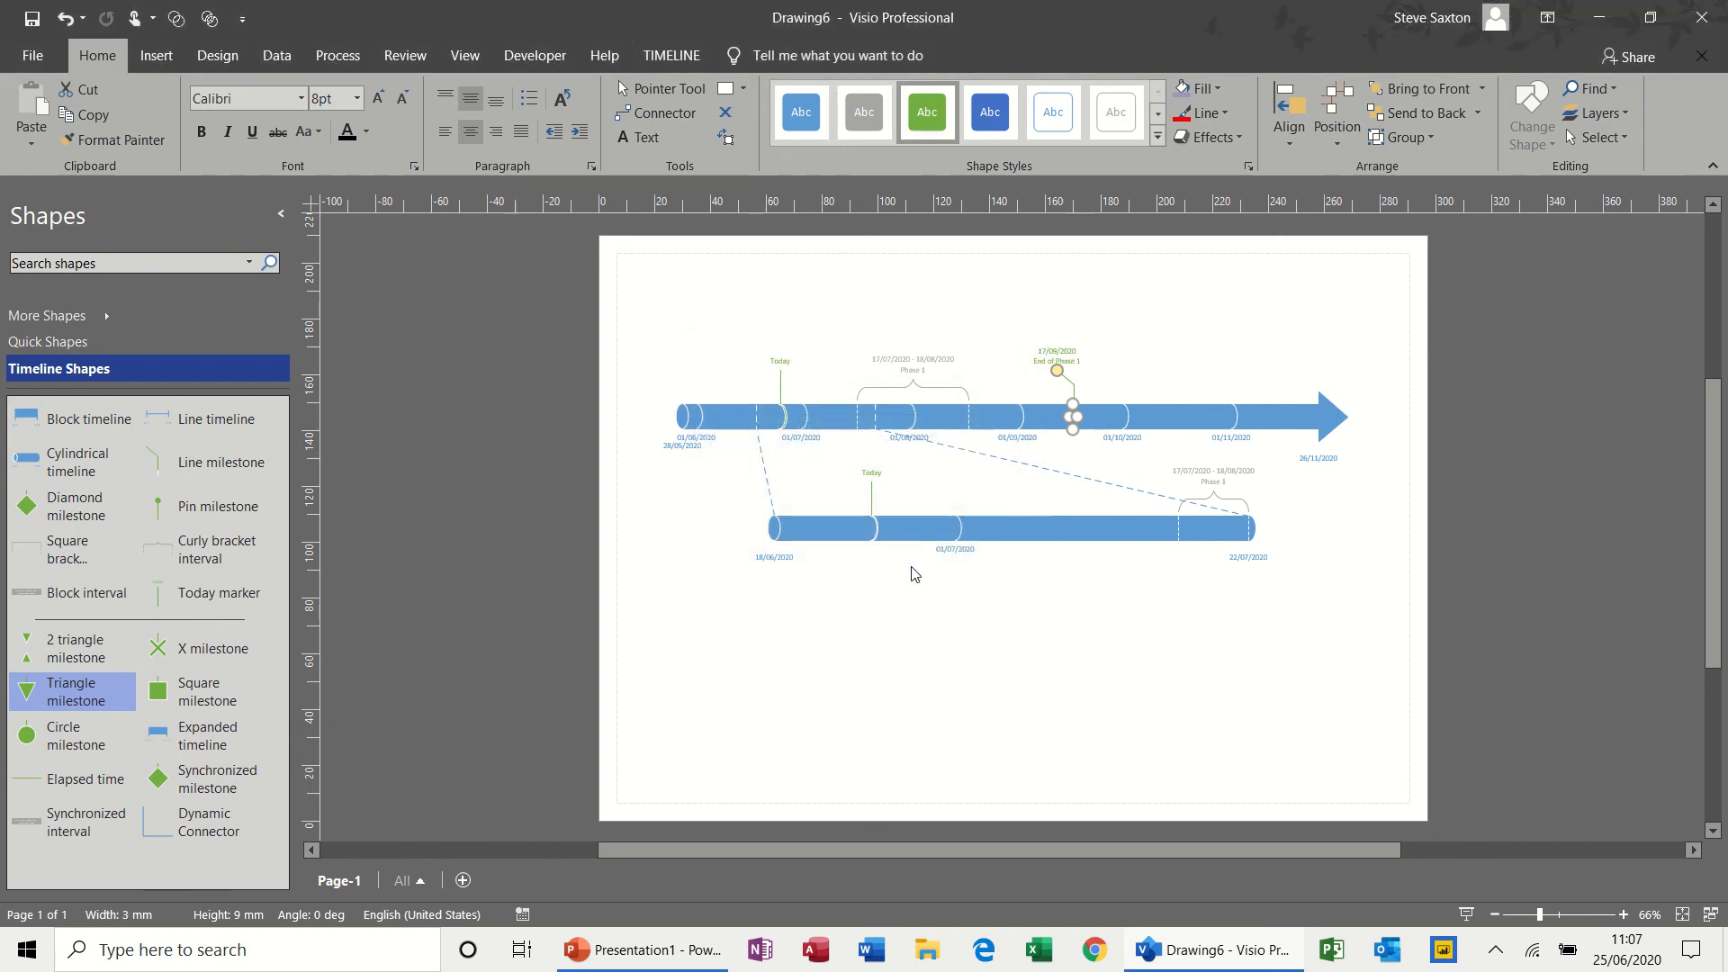
left_click(668, 56)
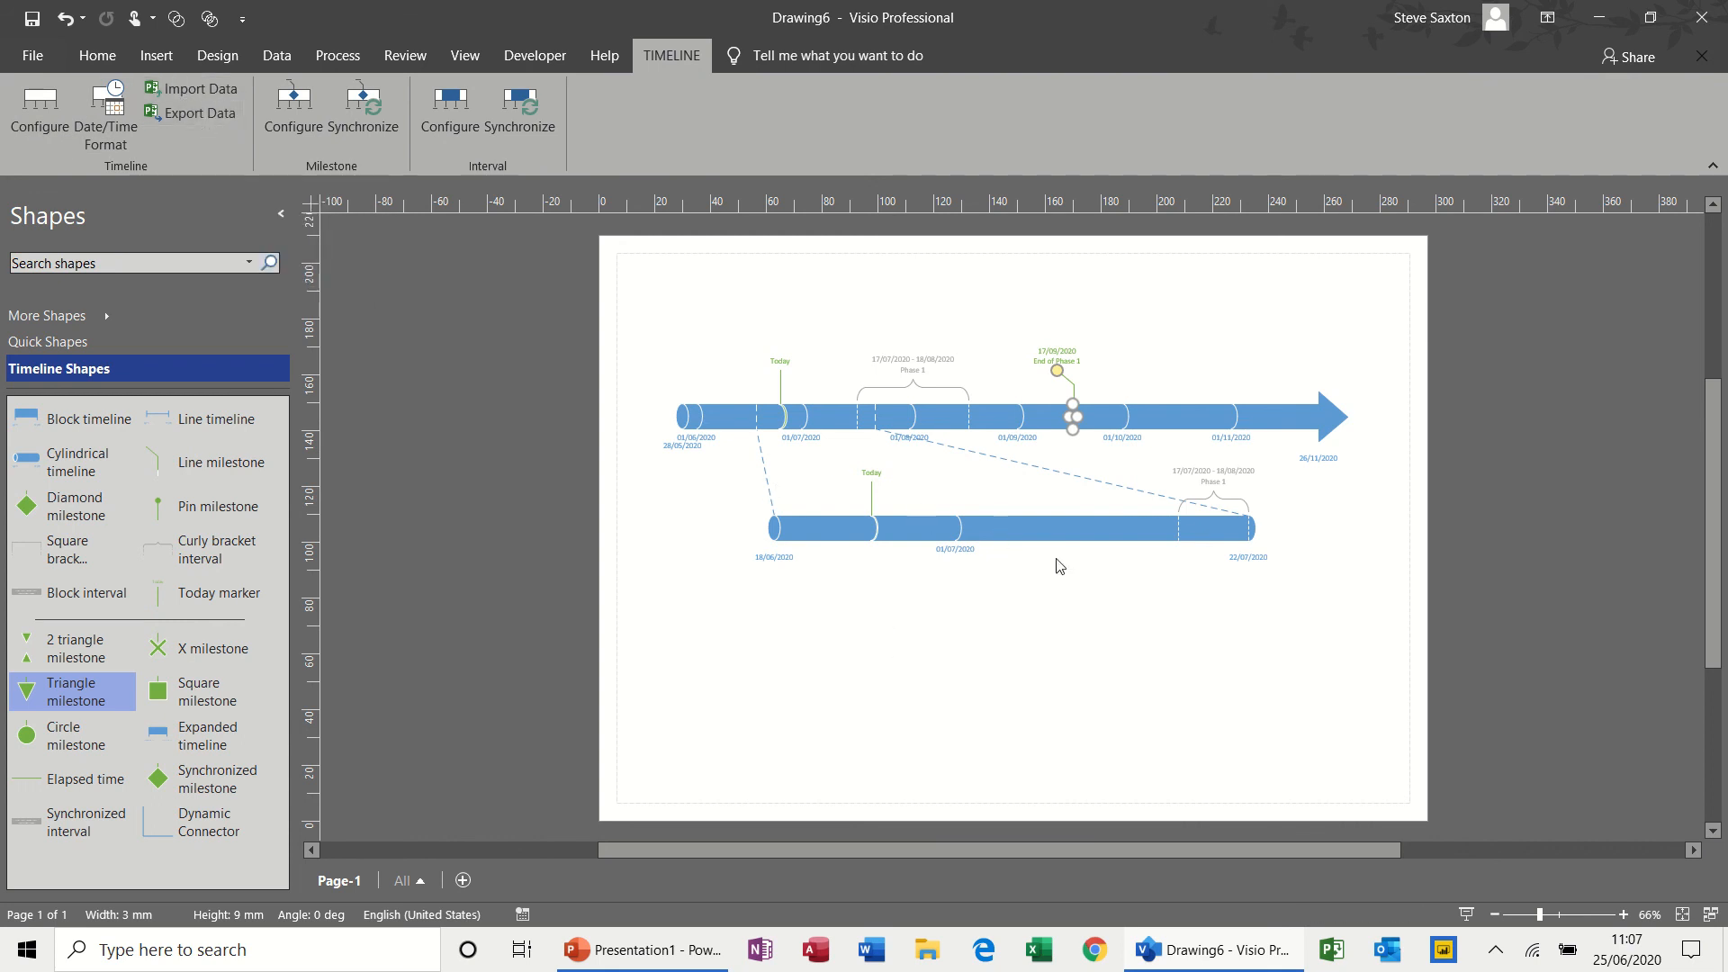
left_click(1024, 658)
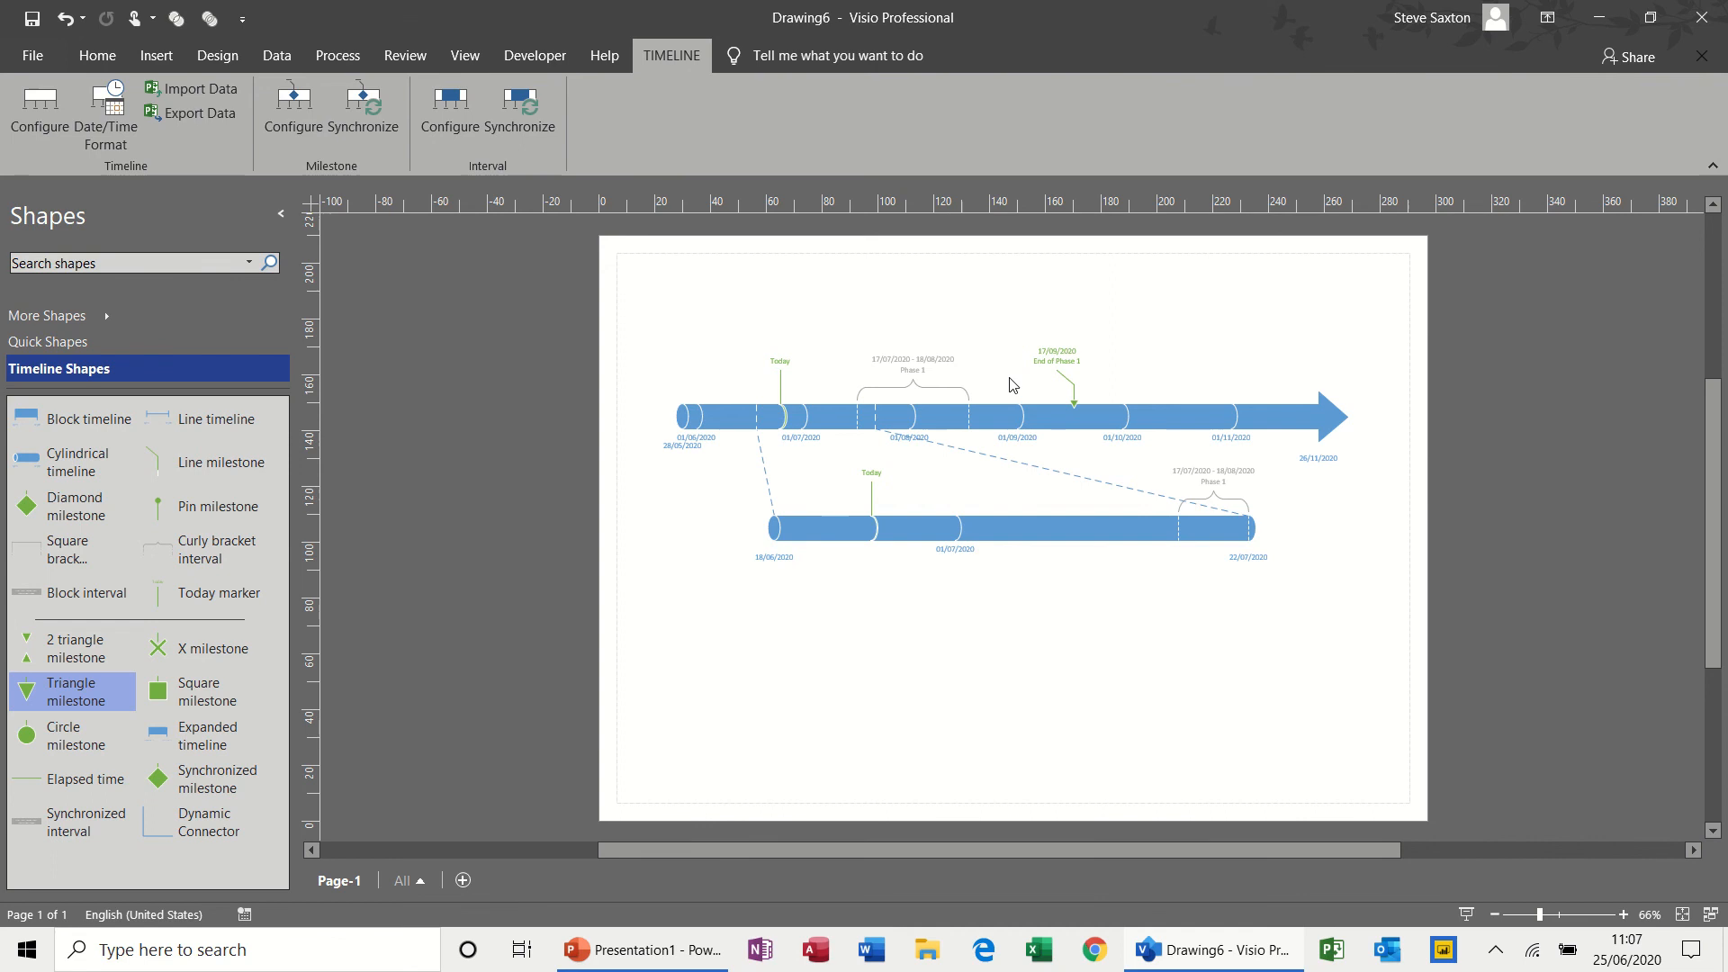